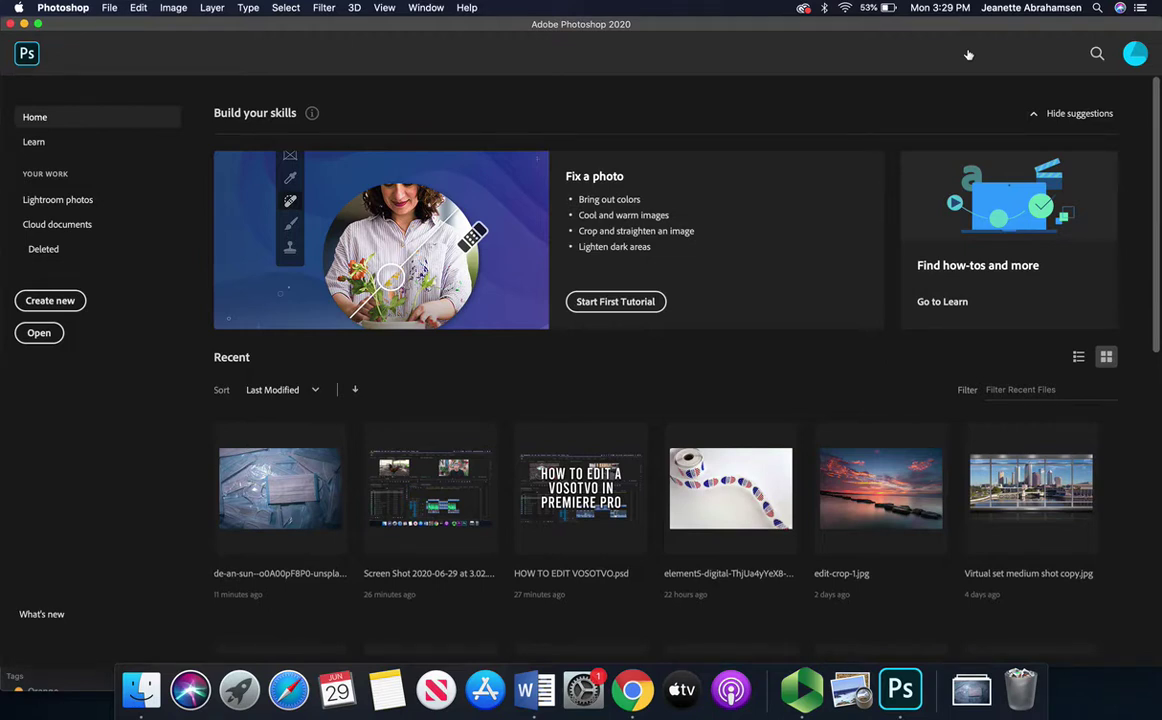
Step: Switch to Chrome and examine the FloridaFocusUSF channel's video thumbnails and the "Protecting Parrots" over-the-shoulder graphic on the Graphics page
click(632, 689)
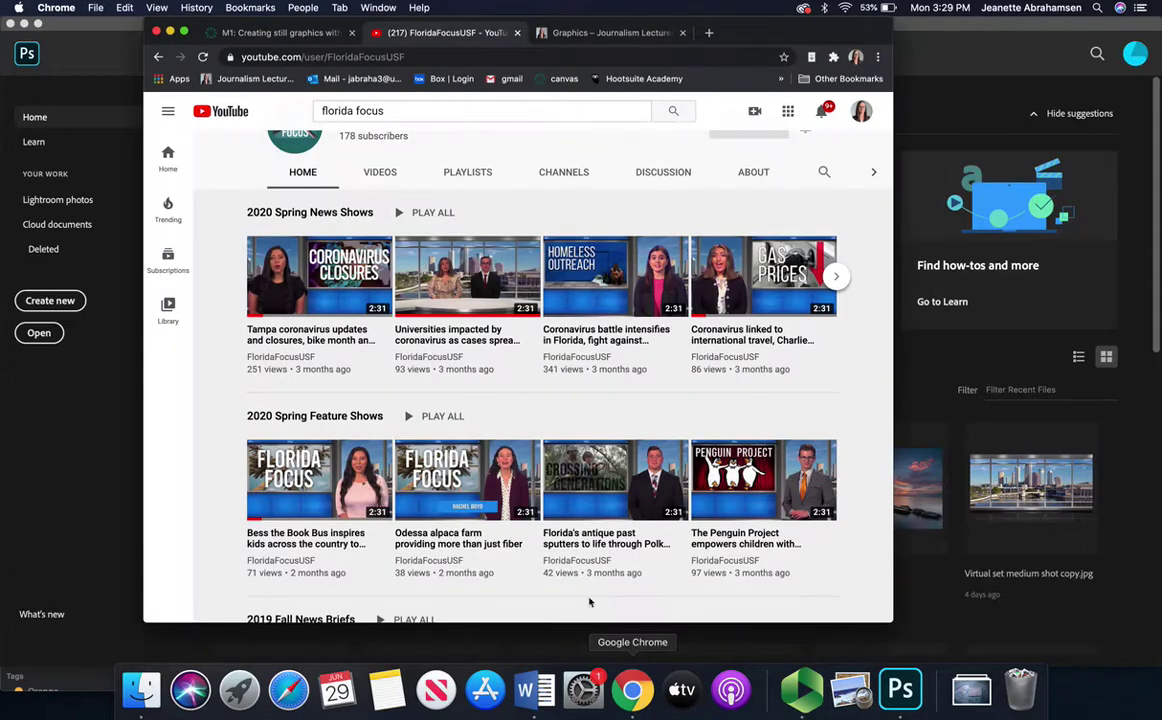
click(183, 32)
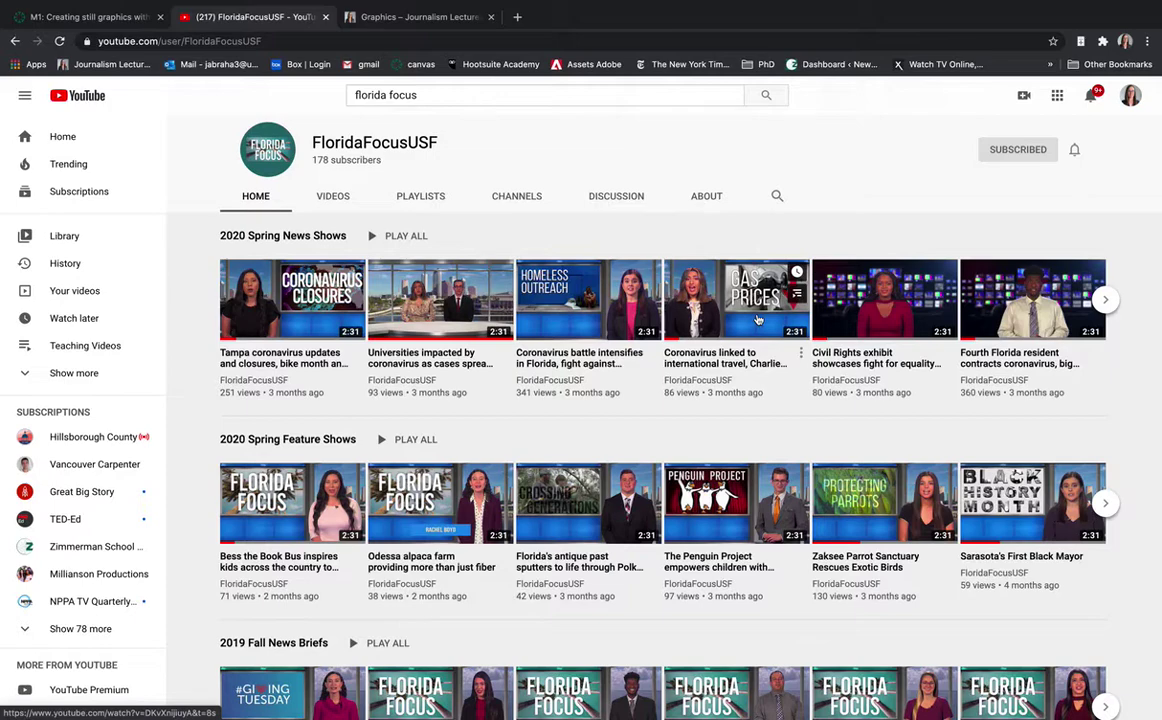
click(405, 17)
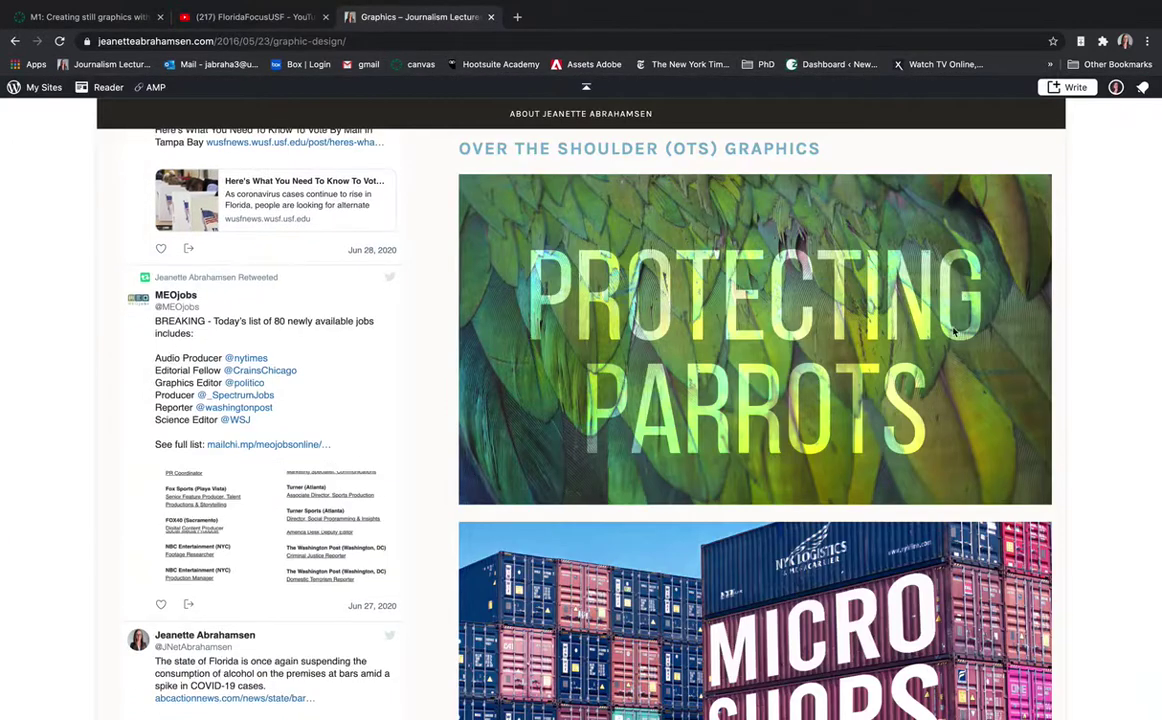
scroll(820, 275, up, 5)
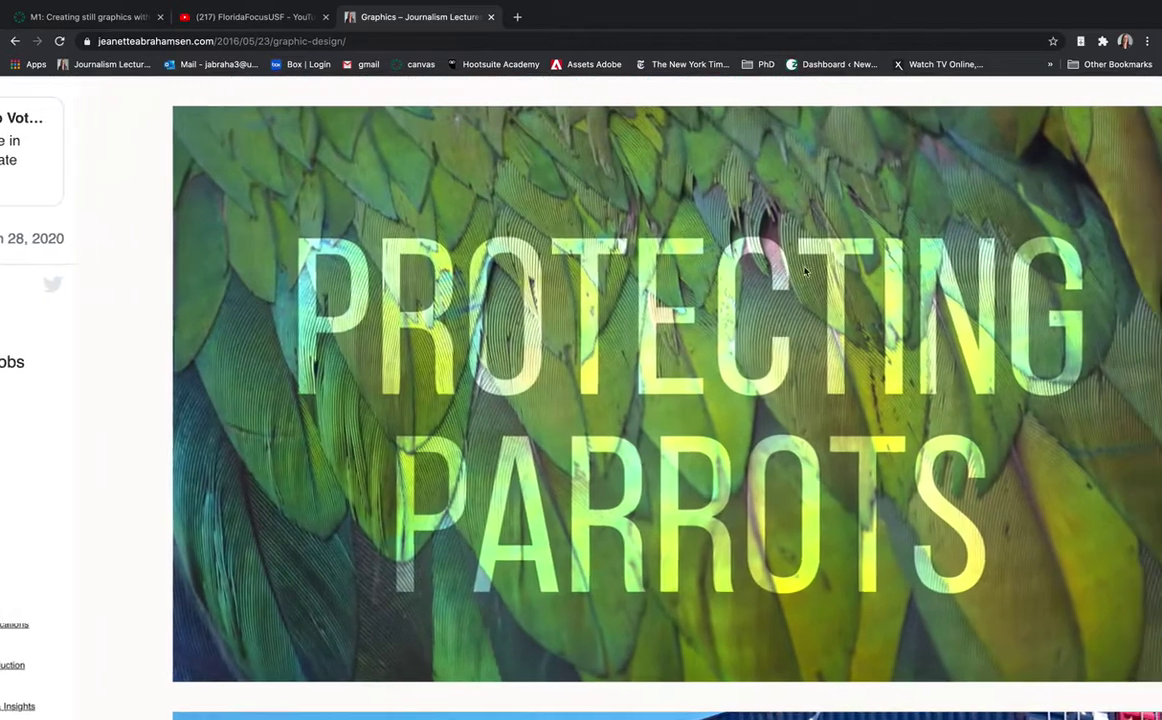
scroll(805, 270, right, 3)
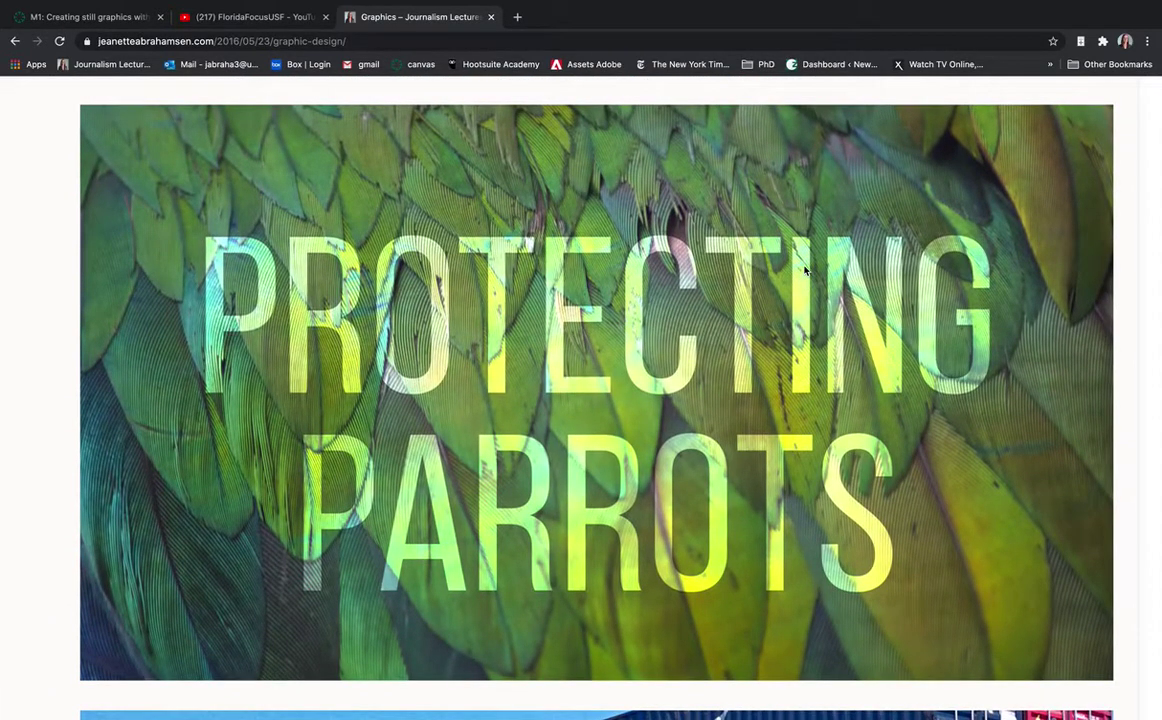
scroll(805, 270, up, 2)
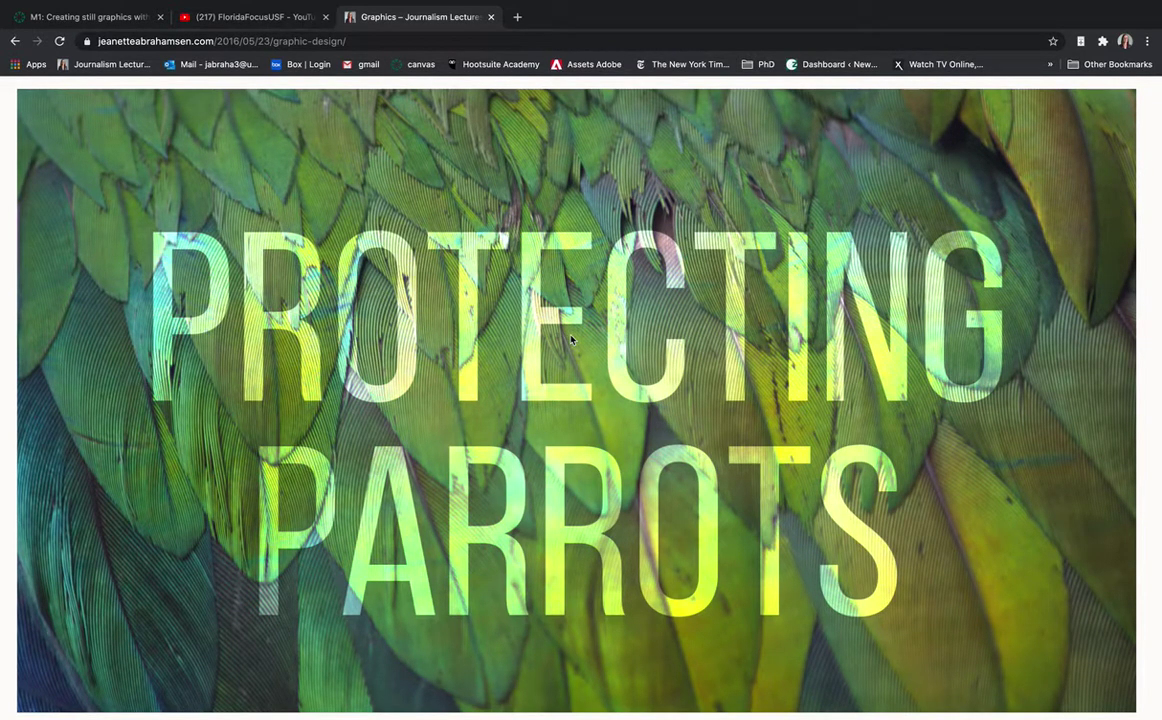
Step: Examine the "Micro Shops" over-the-shoulder graphic up close, noting how its text fits the shipping containers
key(ctrl+minus)
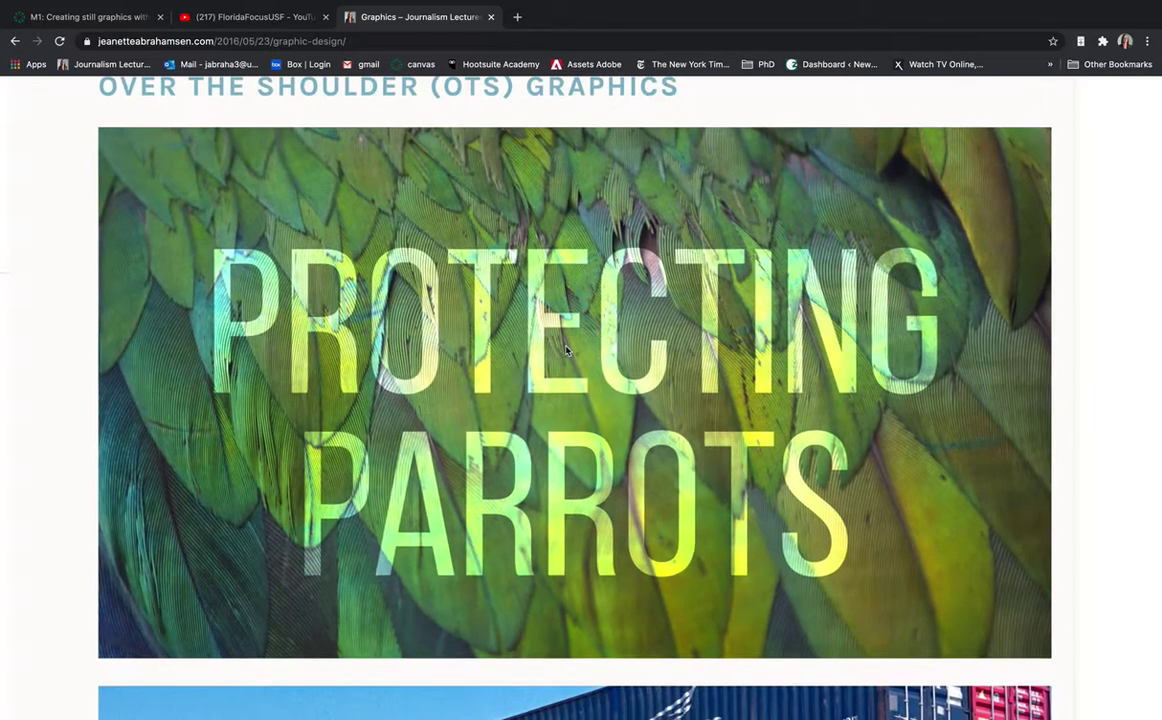
scroll(567, 350, down, 1)
scroll(566, 350, down, 5)
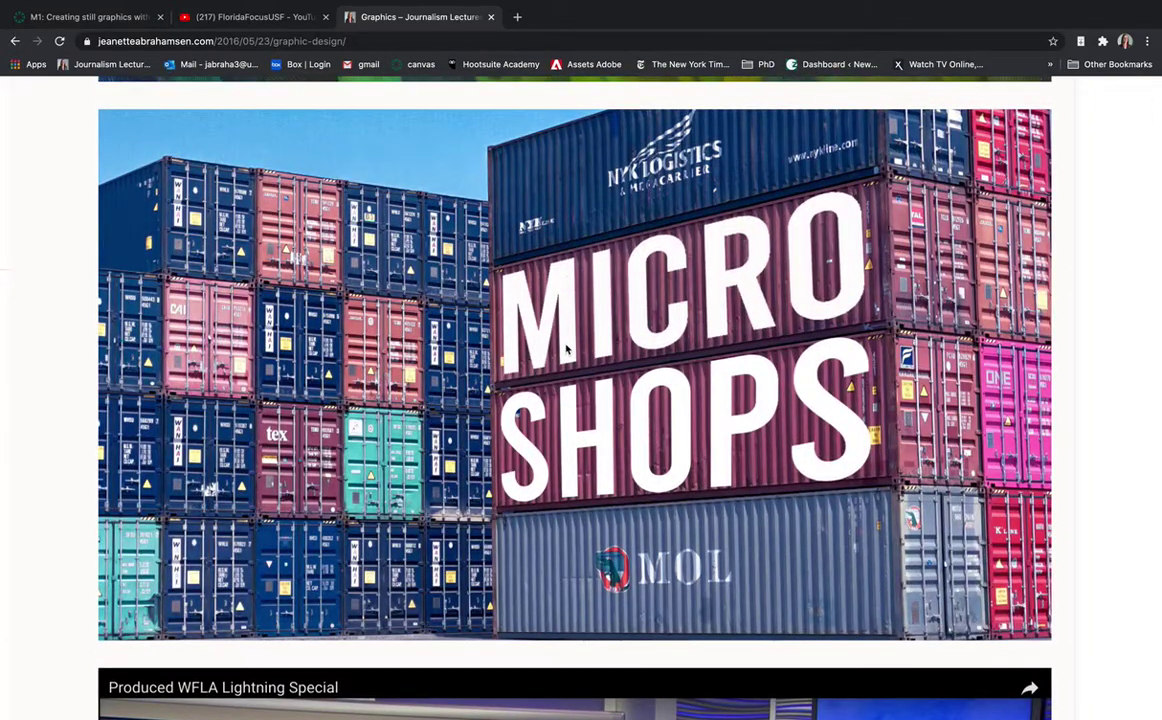
key(ctrl+plus)
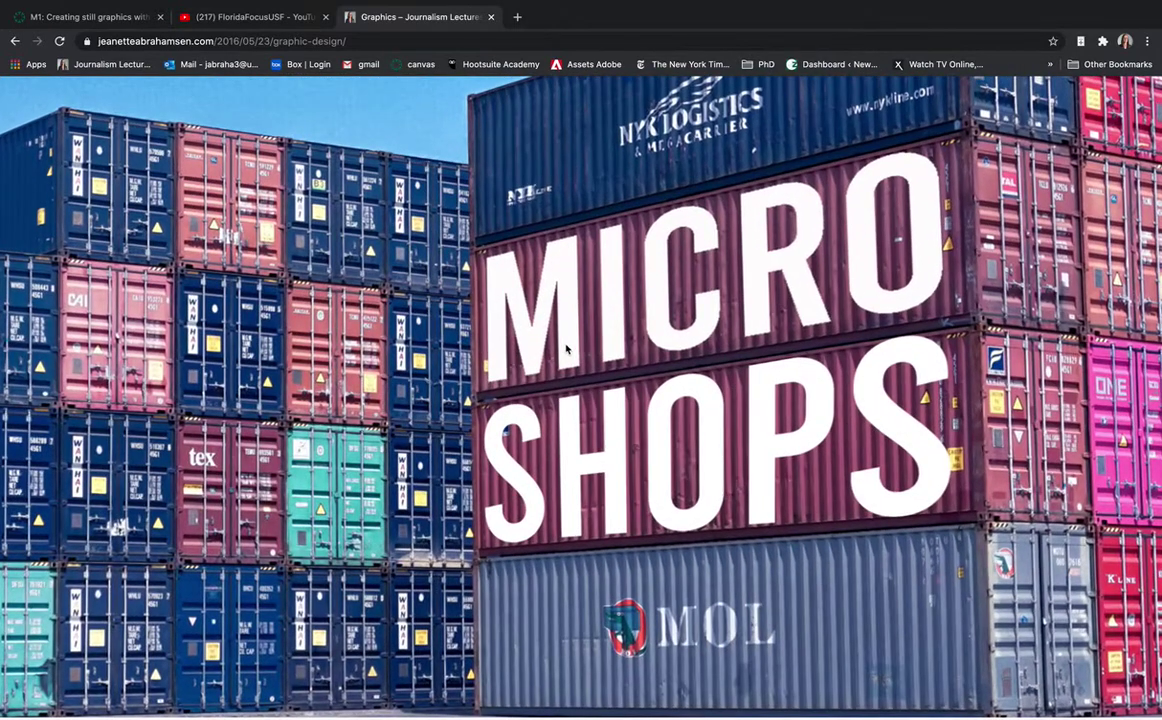
key(ctrl+minus)
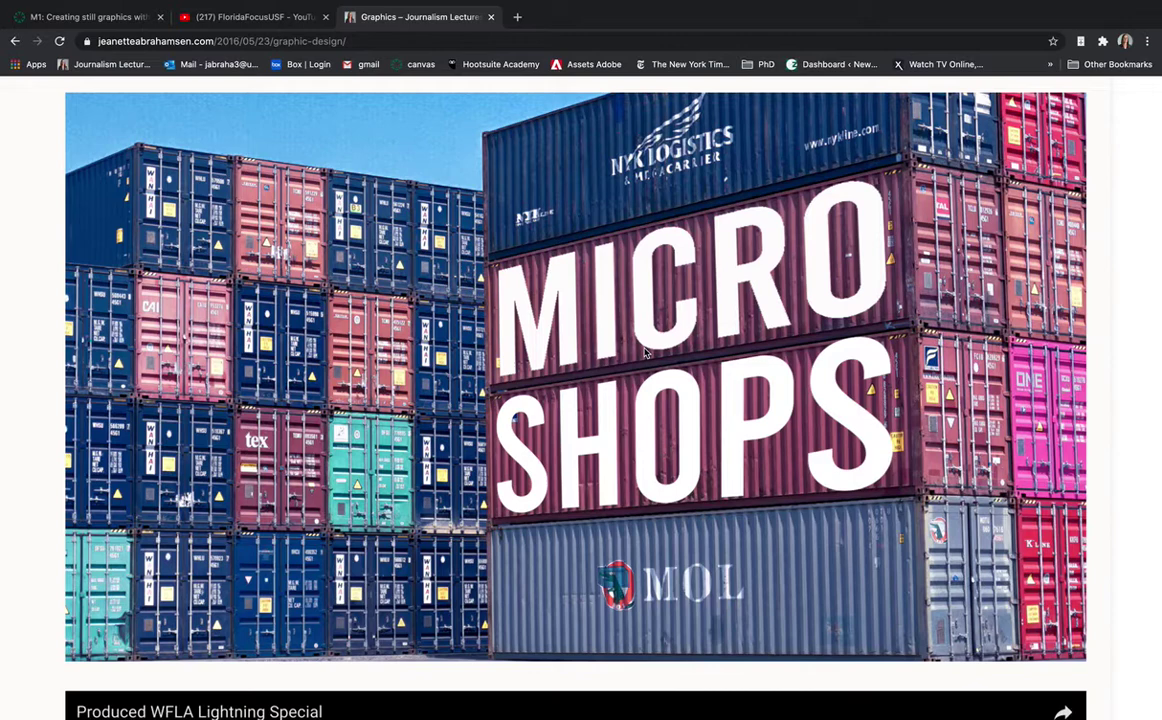
Step: Examine the on-air examples "Road to the Cup", "2016 Election", "Child Consumes Spice", "Afghanistan Troop Levels" and "Violent Past" for text and image composition
scroll(645, 353, down, 6)
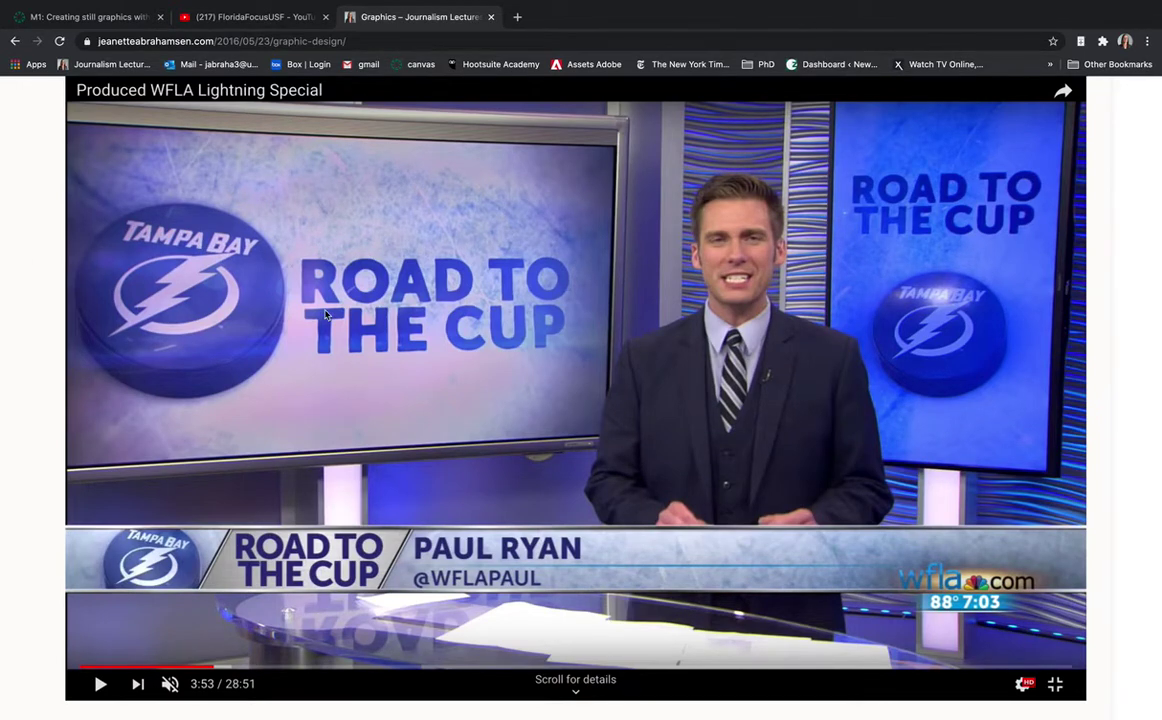
scroll(325, 315, down, 10)
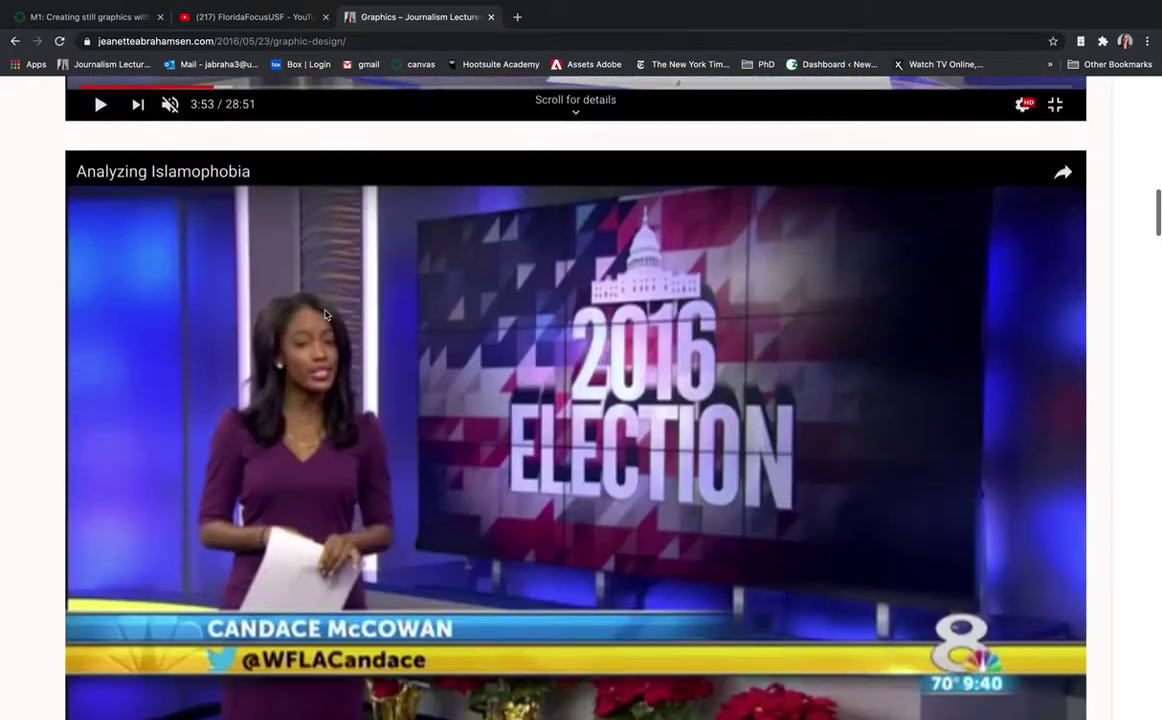
scroll(325, 315, up, 1)
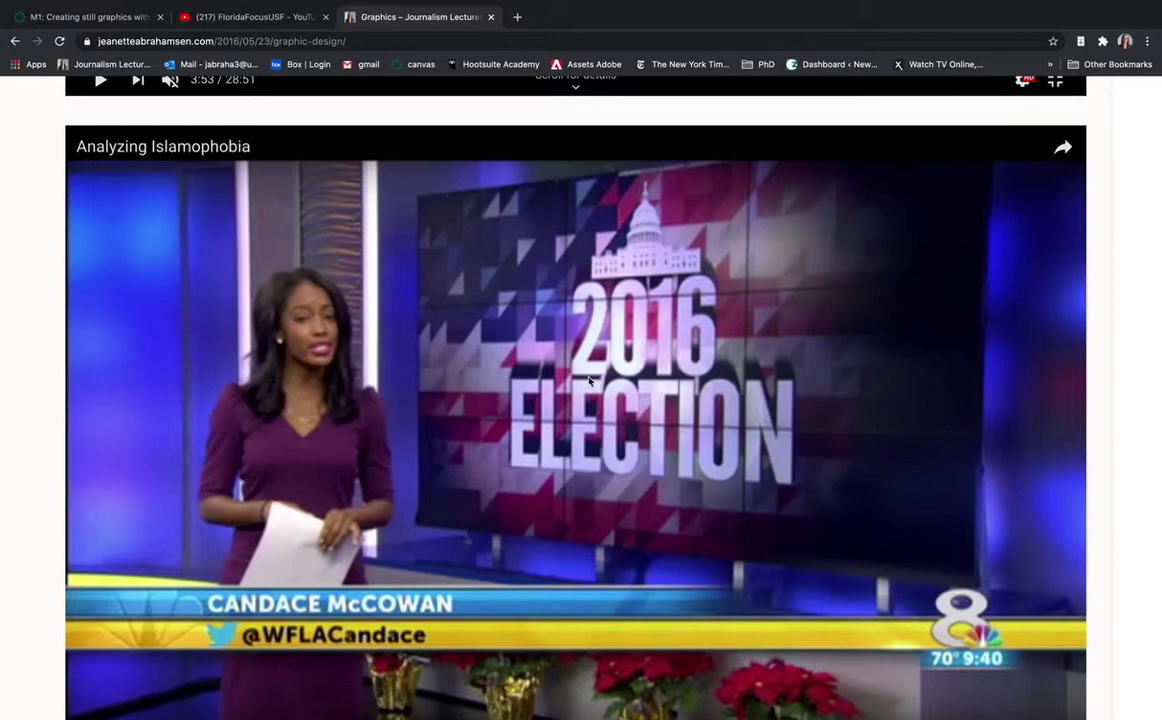
scroll(589, 381, down, 10)
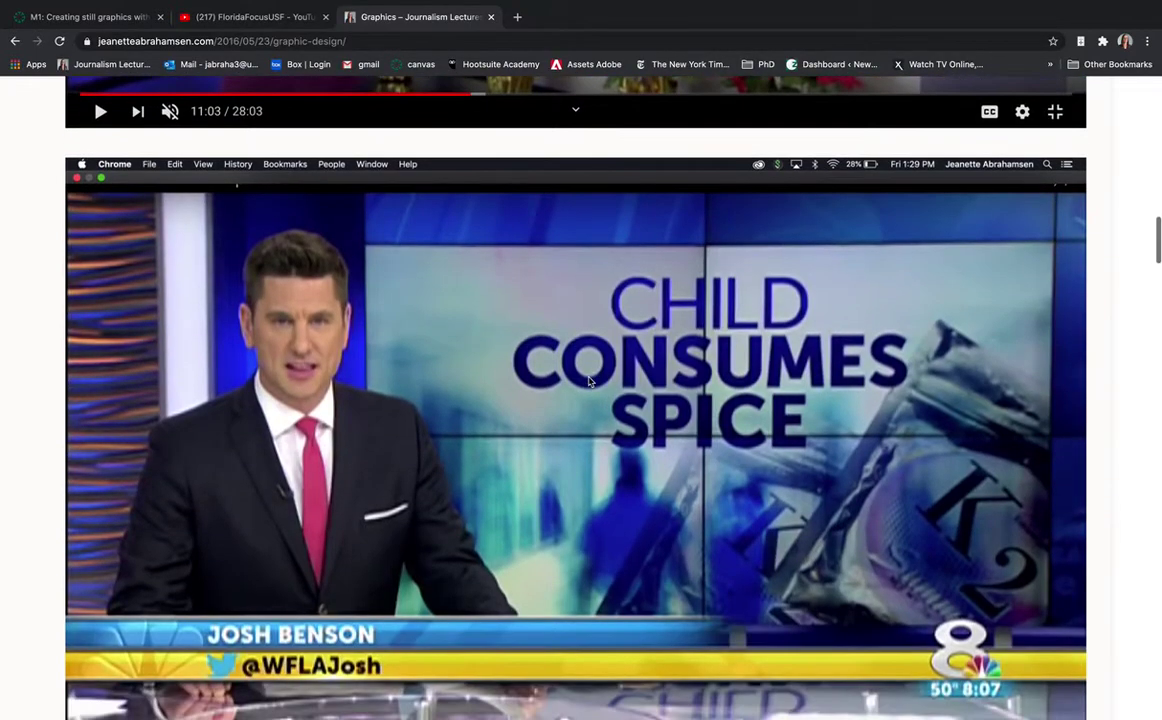
scroll(589, 381, down, 1)
scroll(674, 597, down, 7)
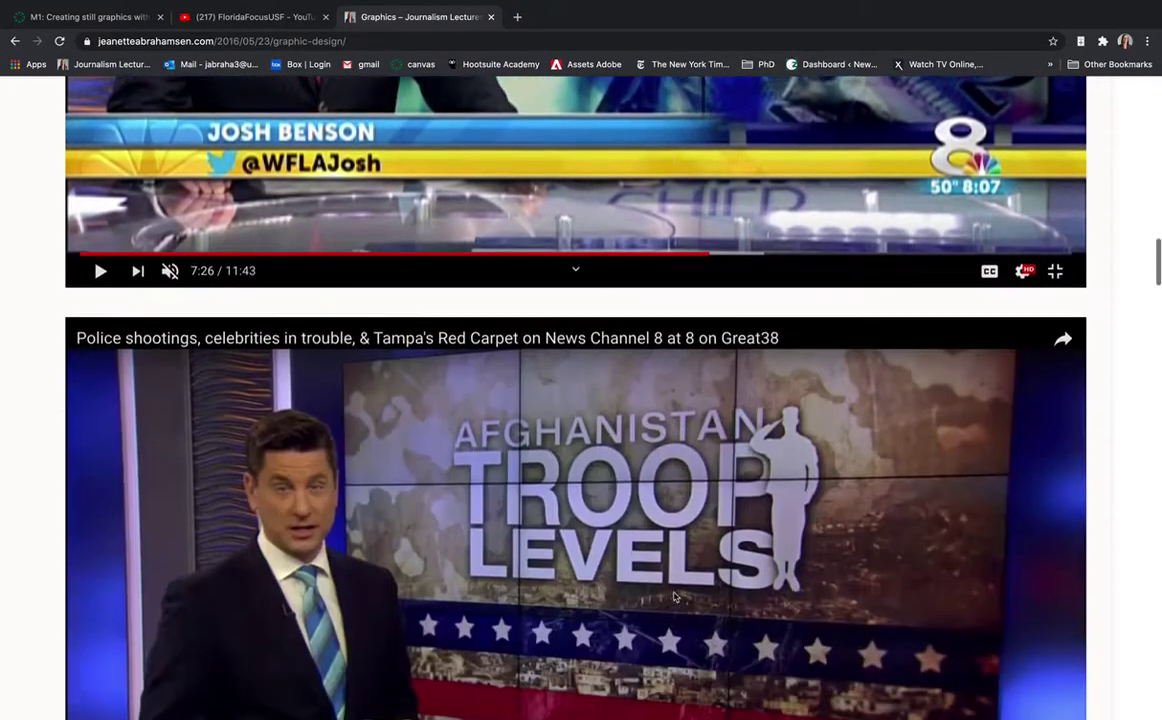
scroll(674, 597, down, 3)
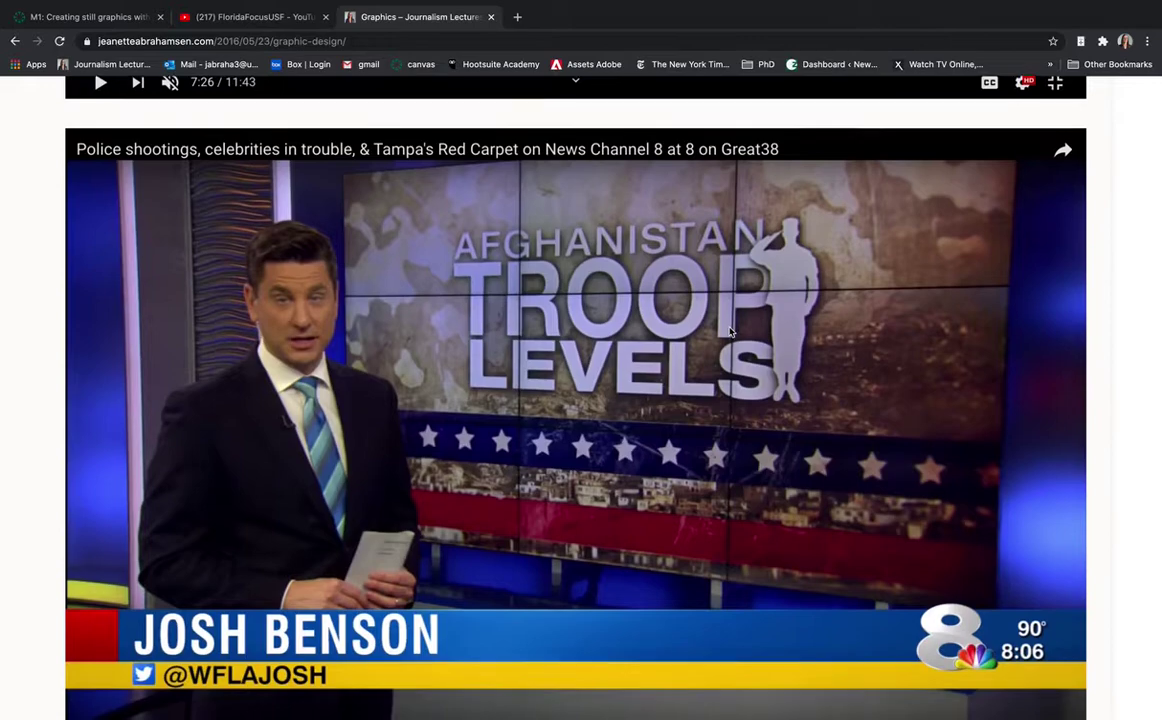
scroll(730, 332, down, 10)
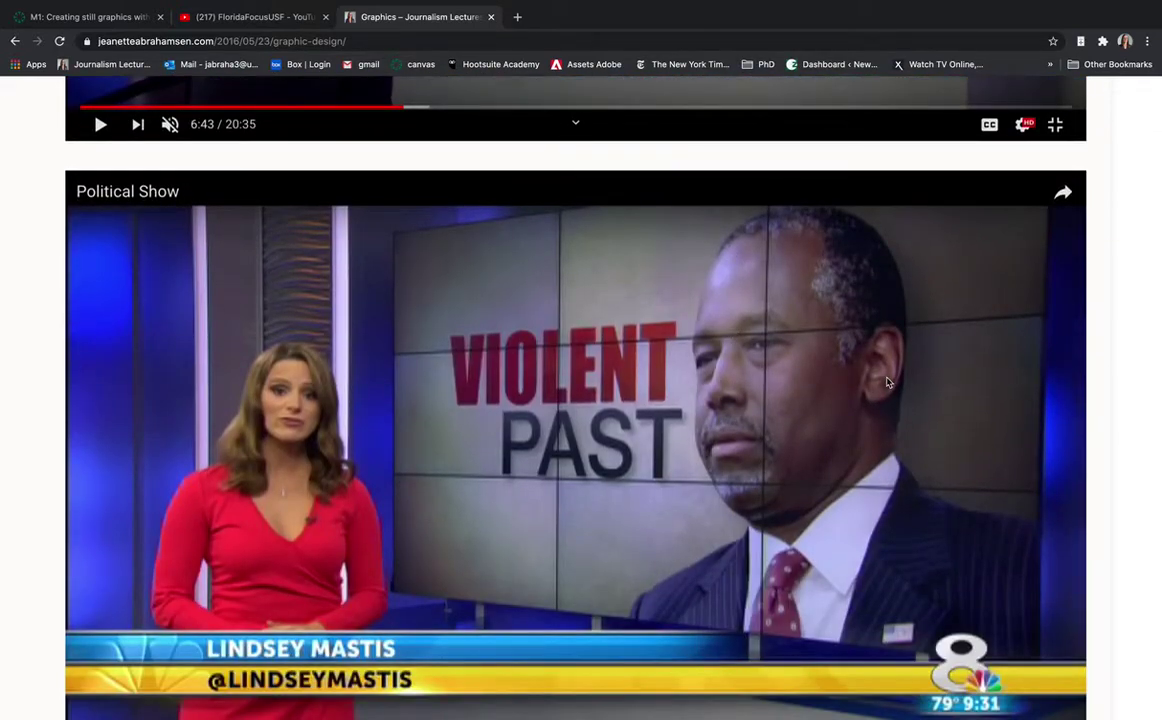
scroll(886, 381, down, 1)
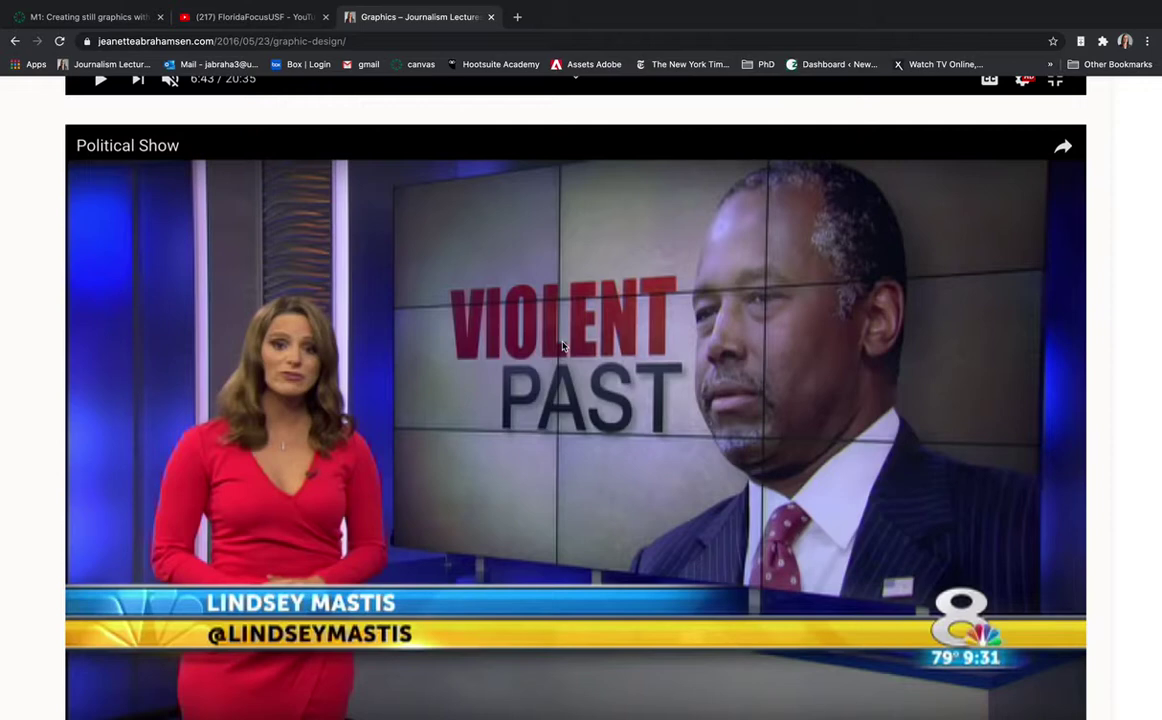
Step: Examine the full-screen sheriff quote graphic with the police-tape background and "The Infiltrator" graphic below it
scroll(562, 346, down, 8)
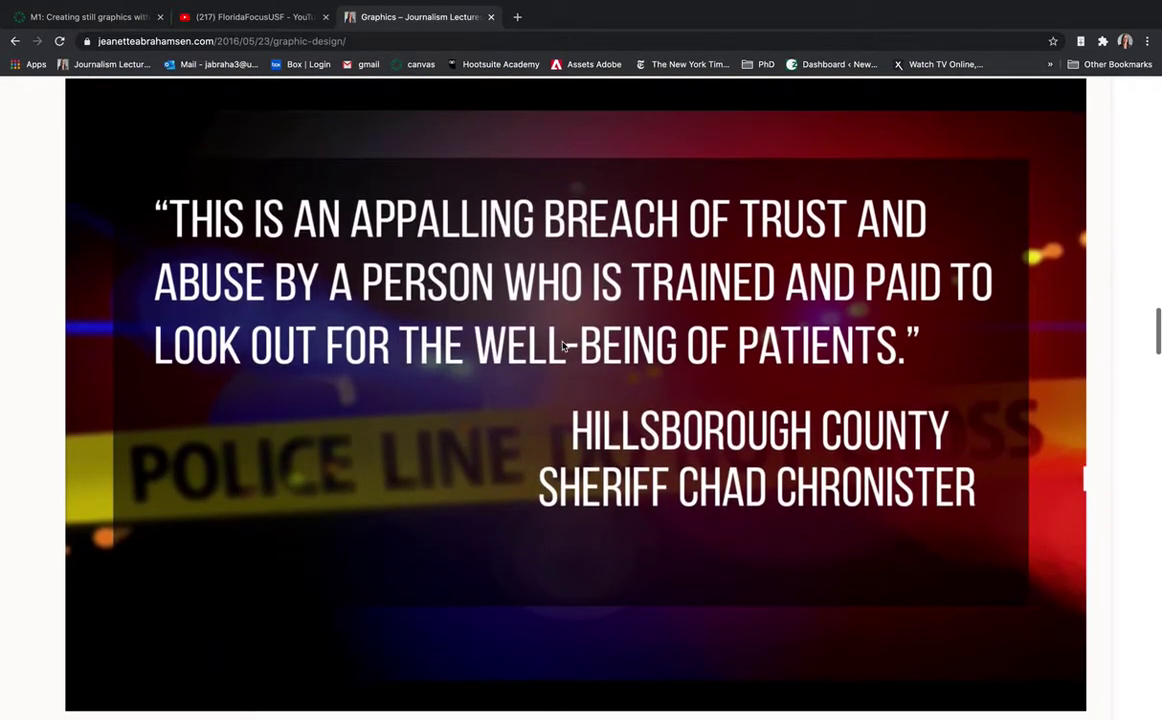
scroll(562, 346, up, 1)
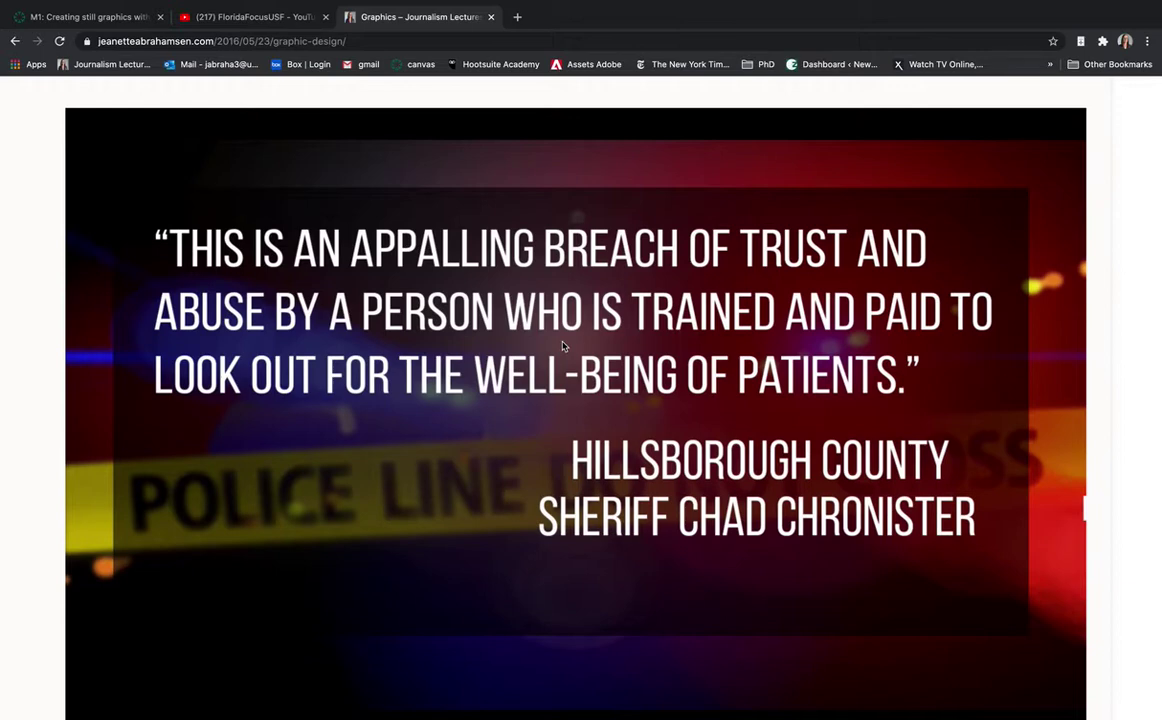
scroll(562, 346, down, 2)
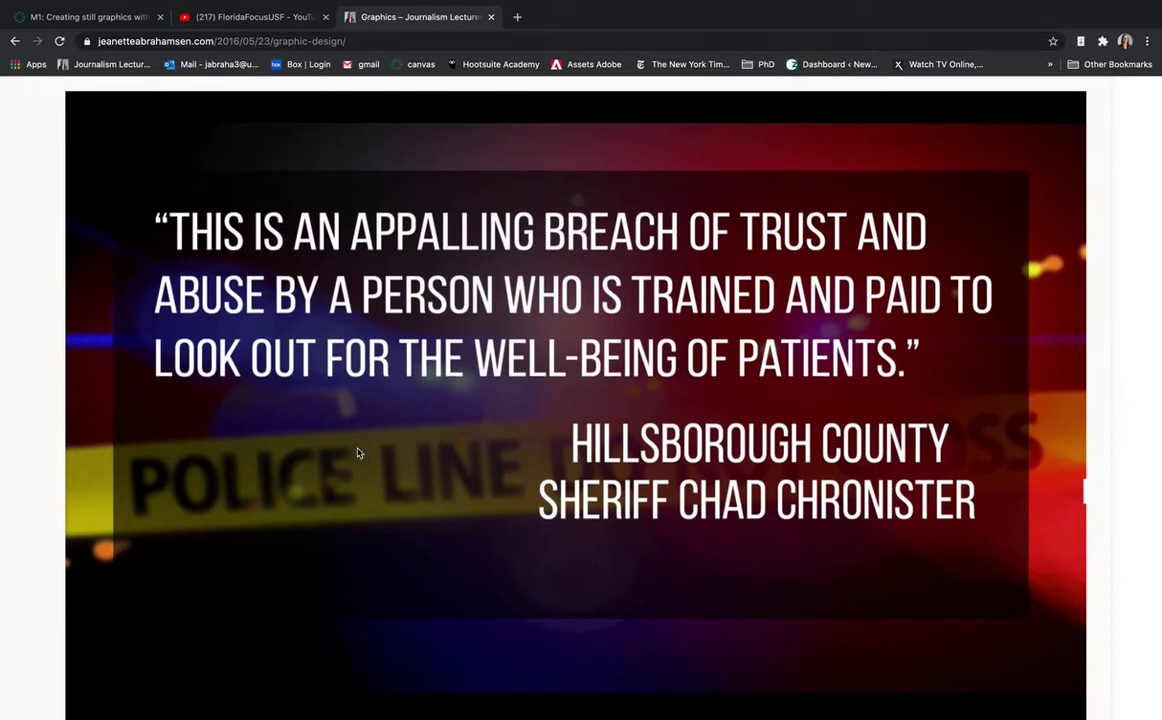
scroll(358, 453, down, 3)
scroll(358, 453, up, 2)
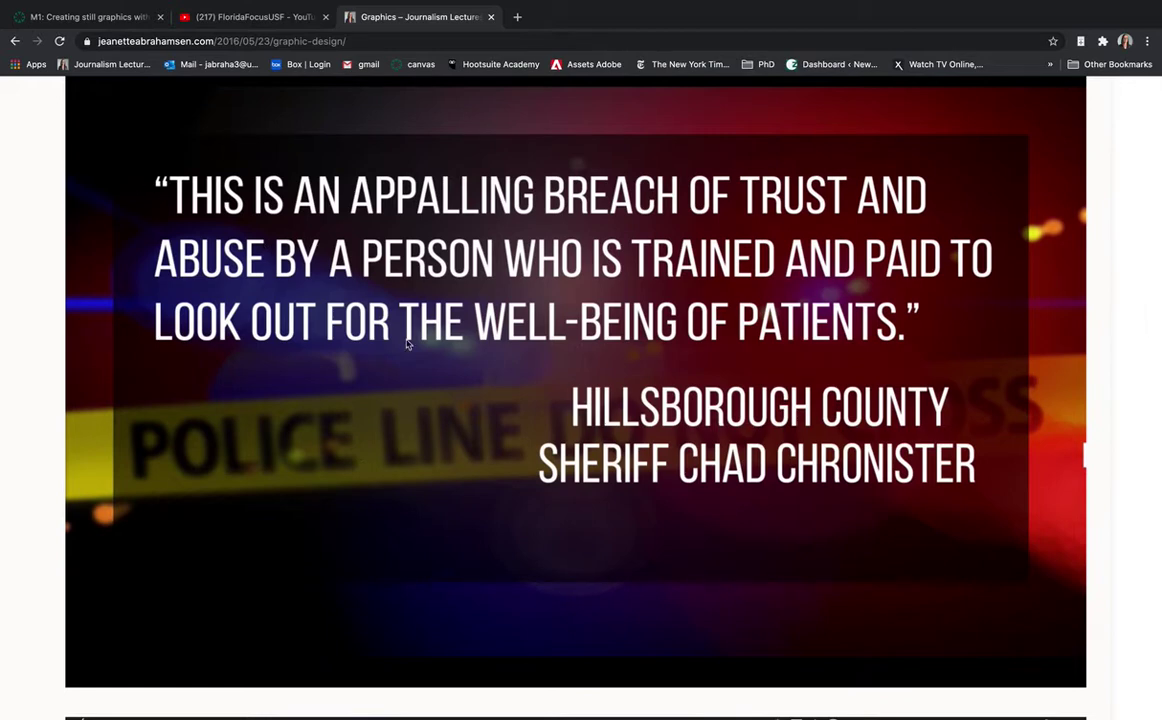
scroll(406, 344, down, 10)
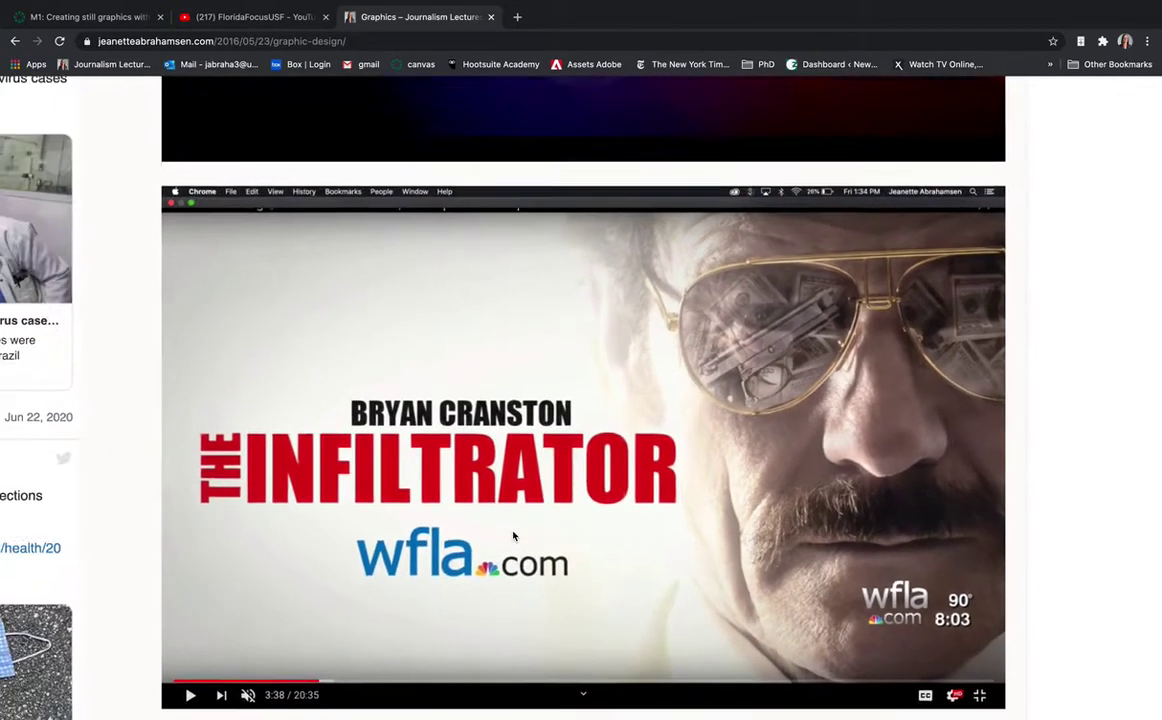
scroll(511, 534, up, 5)
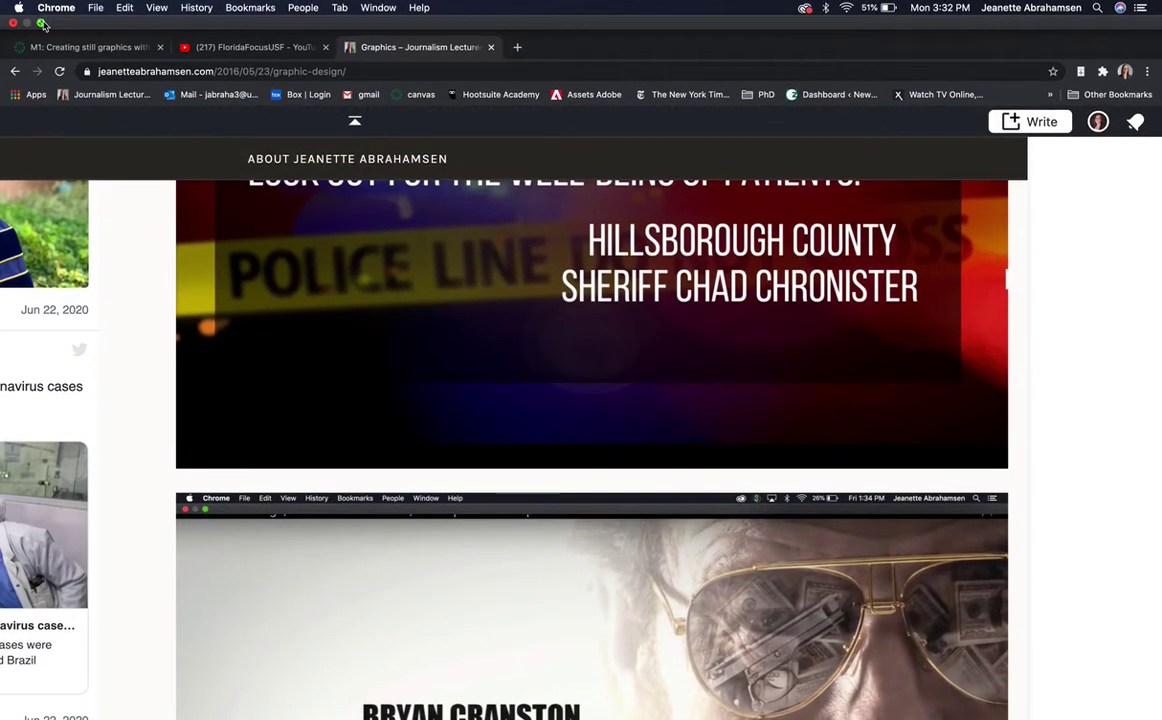
Step: Take the browser window out of full screen, move it aside and return to Photoshop
click(40, 22)
drag(778, 37, 1020, 148)
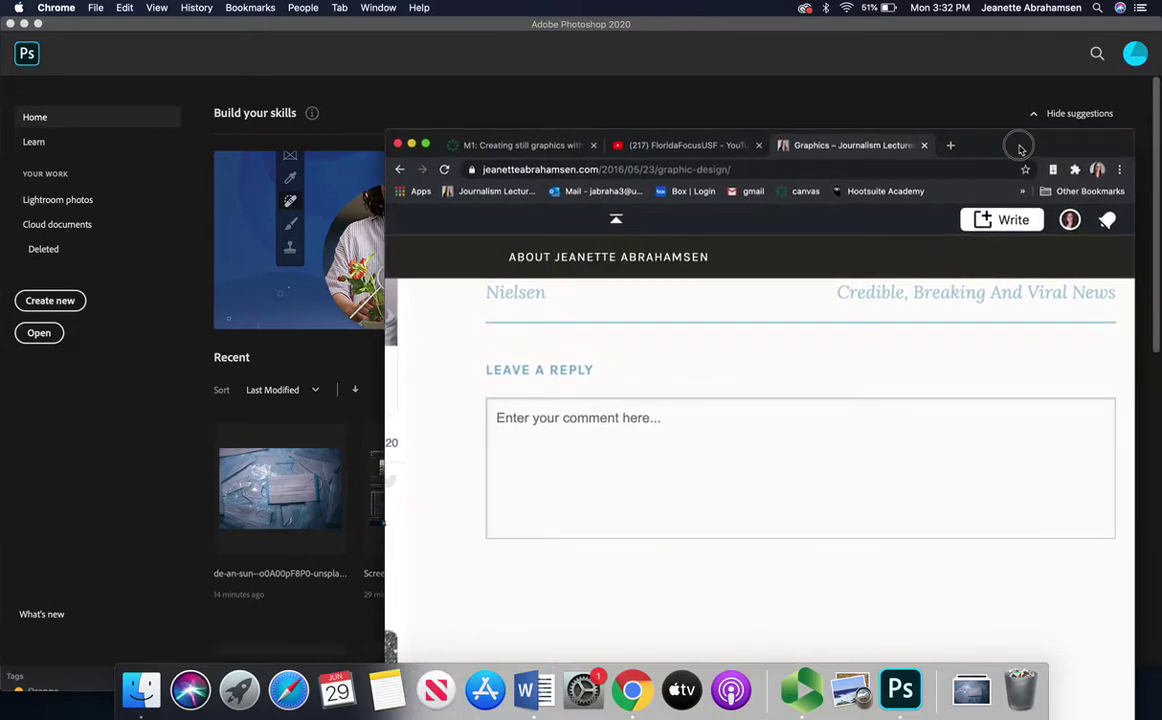
click(459, 36)
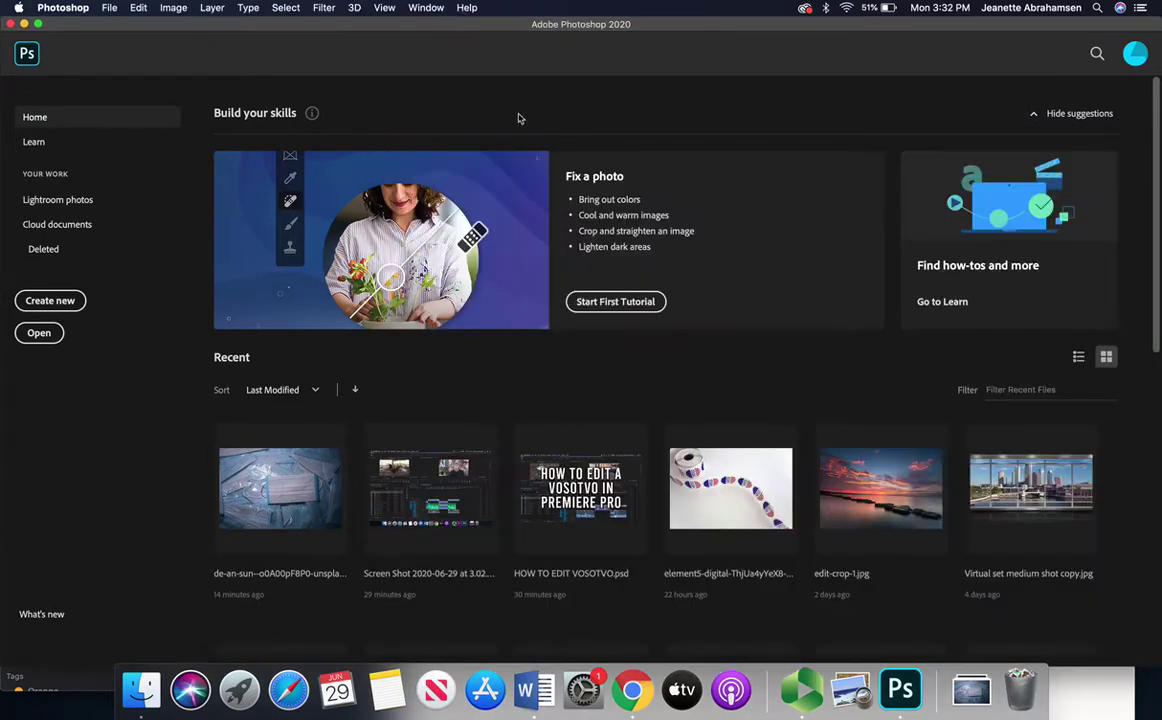
Step: Start a new document with a width of 1920 and a height of 1080 pixels
click(51, 303)
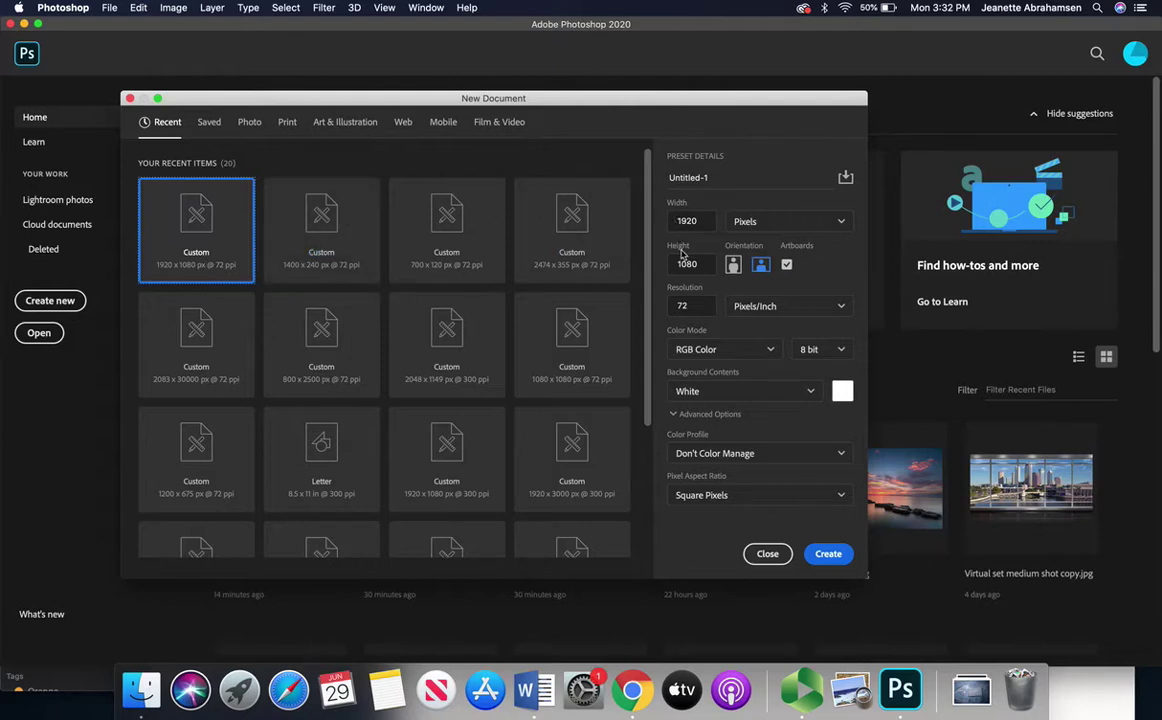
click(695, 221)
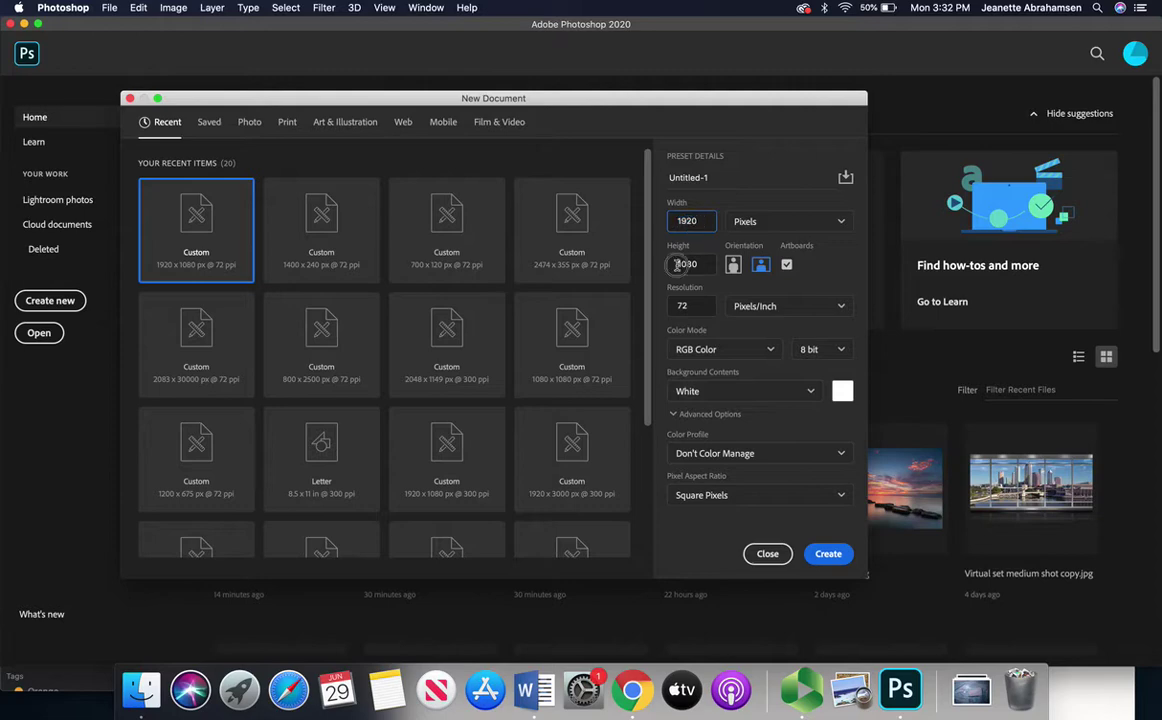
click(707, 267)
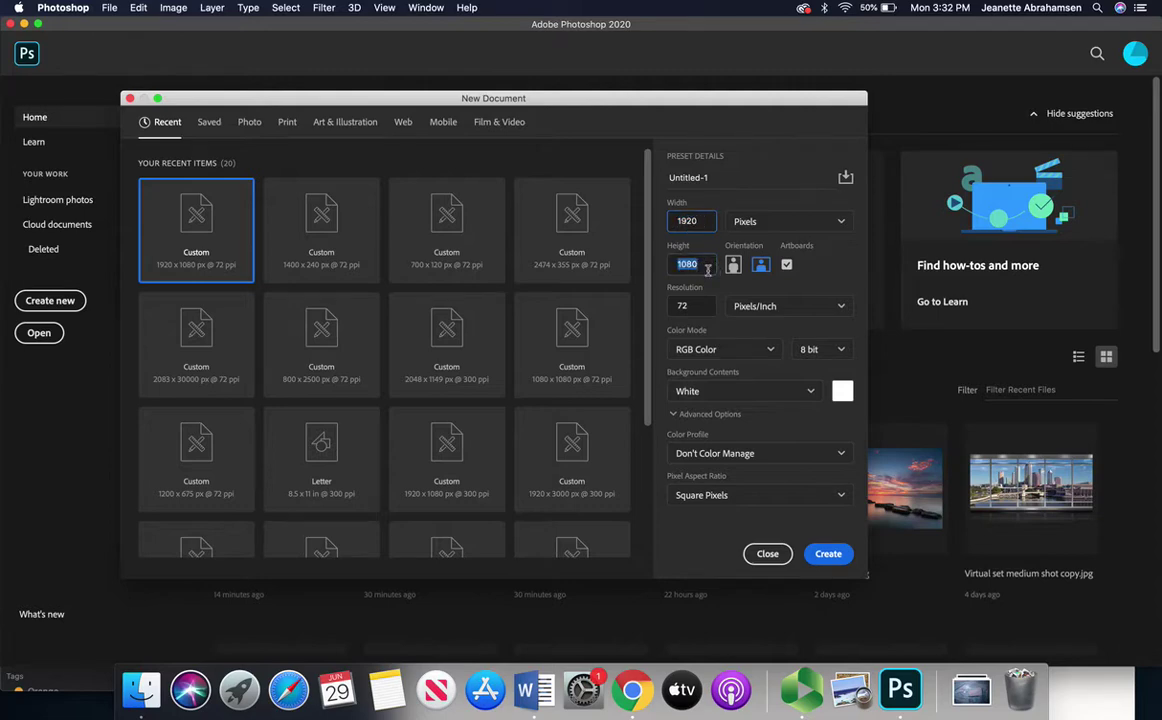
Step: Switch the new document's size unit to inches and back to pixels
click(750, 222)
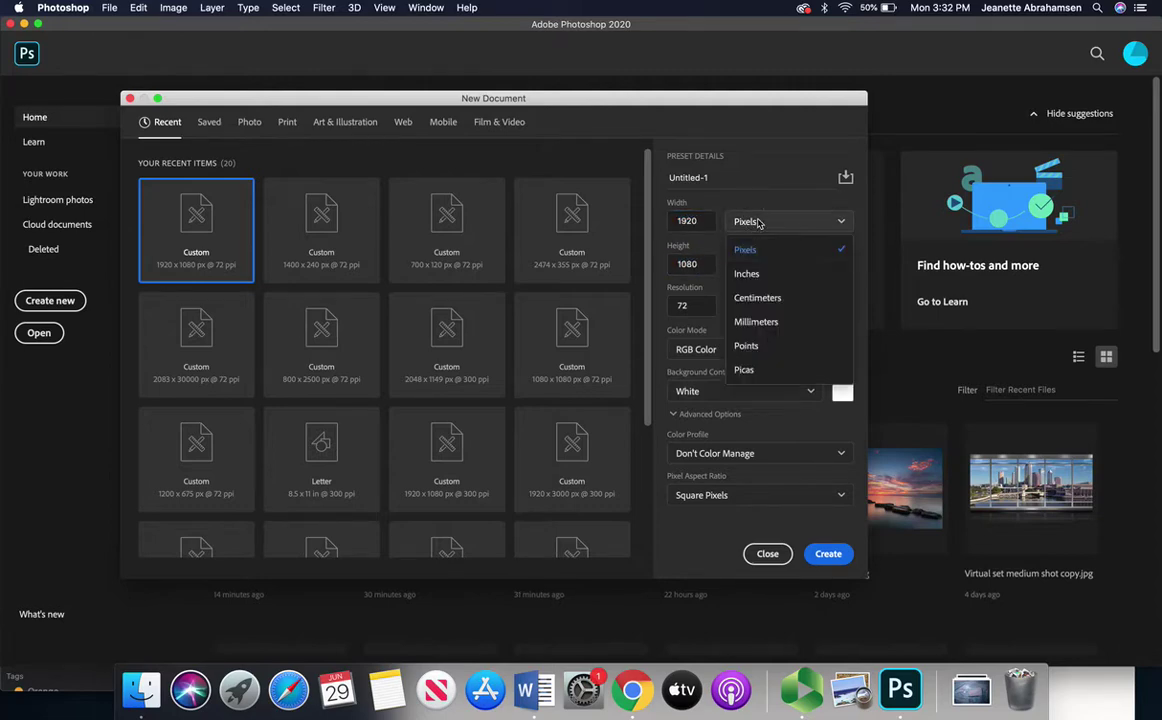
click(751, 274)
click(752, 224)
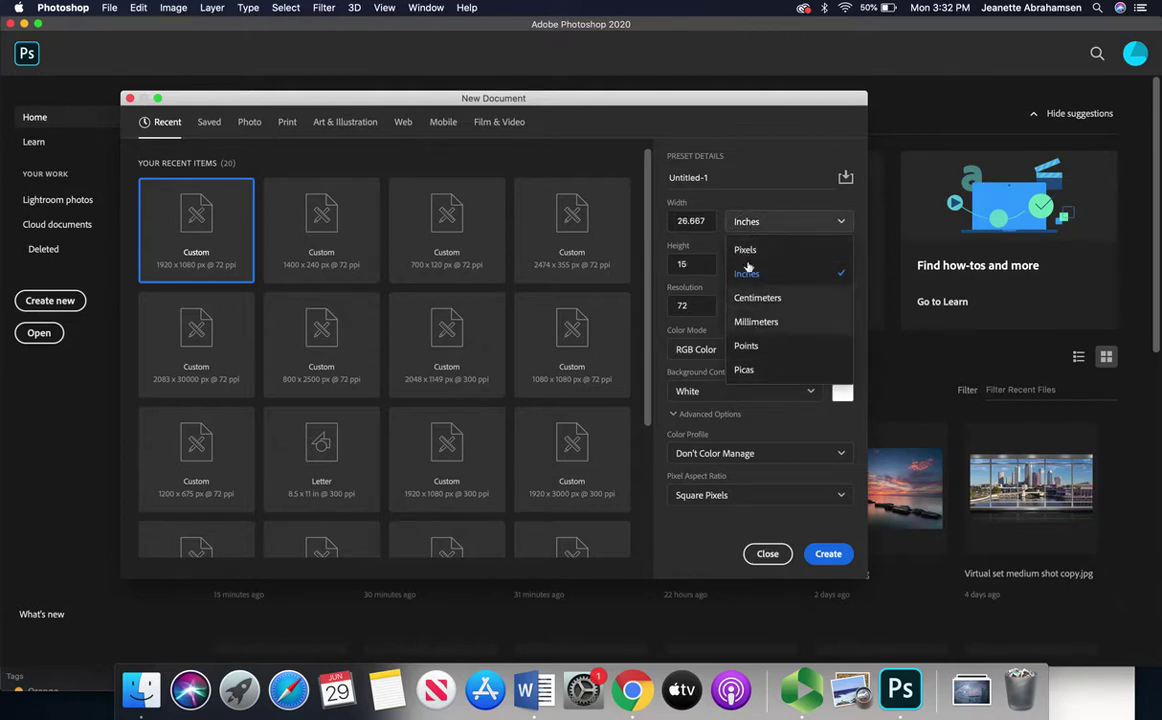
click(745, 250)
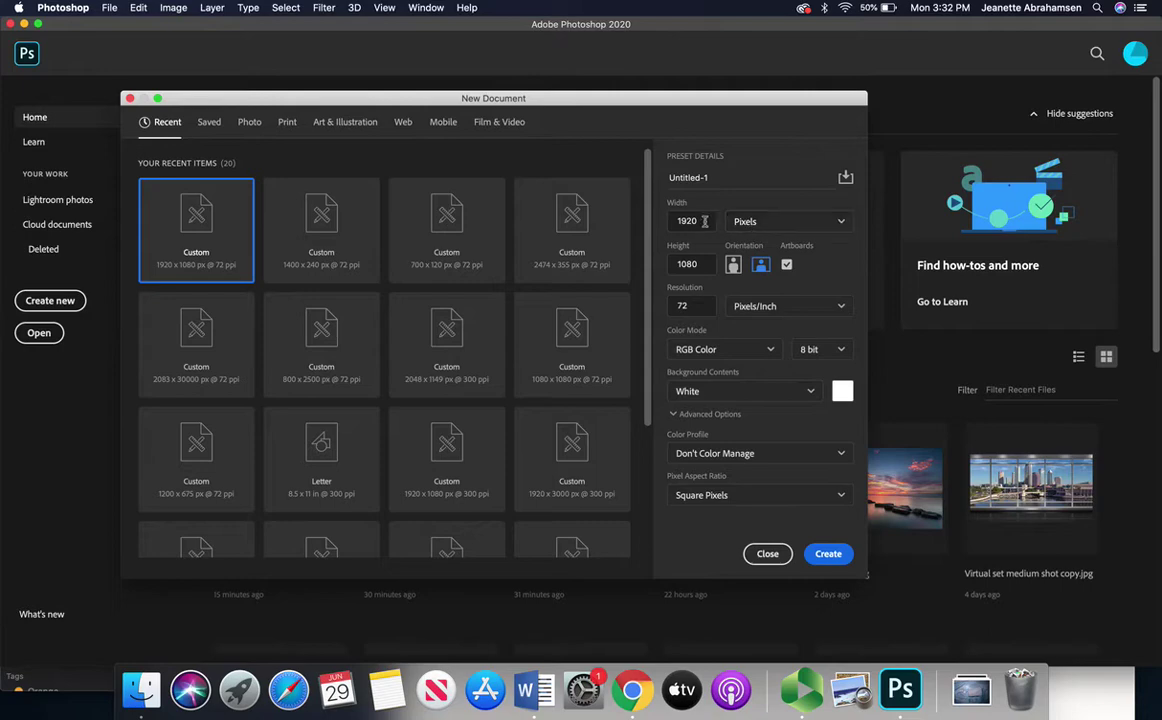
Step: Keep the size at 1920 by 1080 pixels and name the new document "mask shortage"
click(679, 222)
click(700, 264)
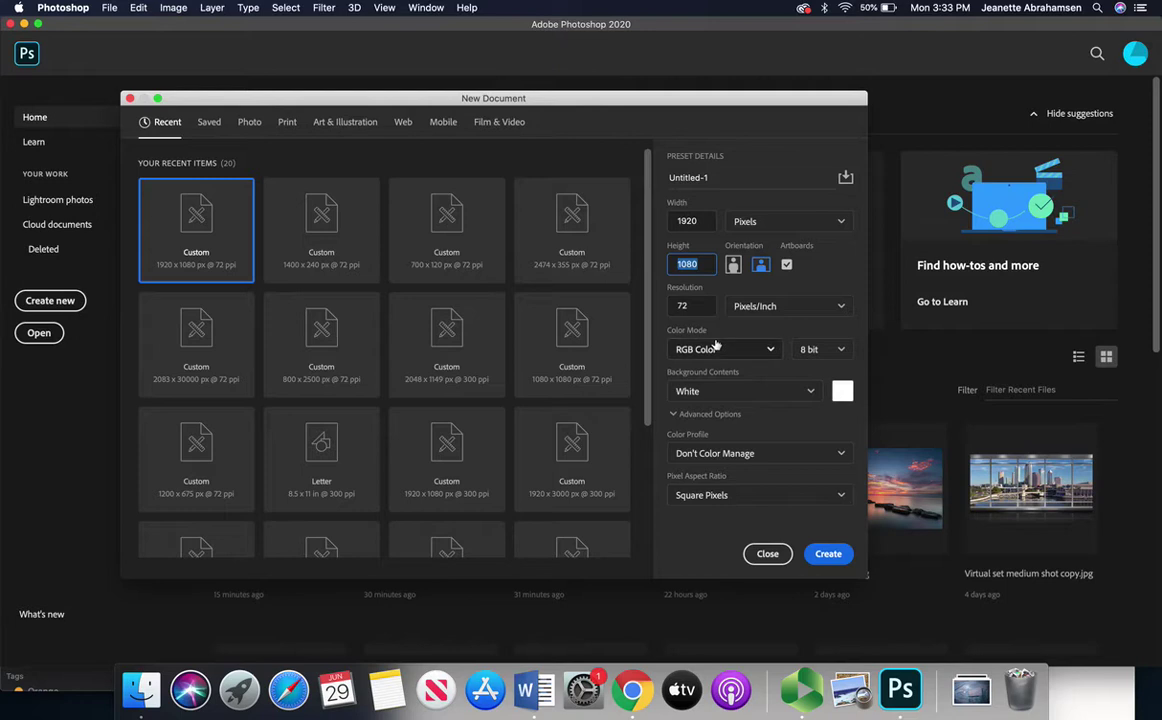
click(706, 177)
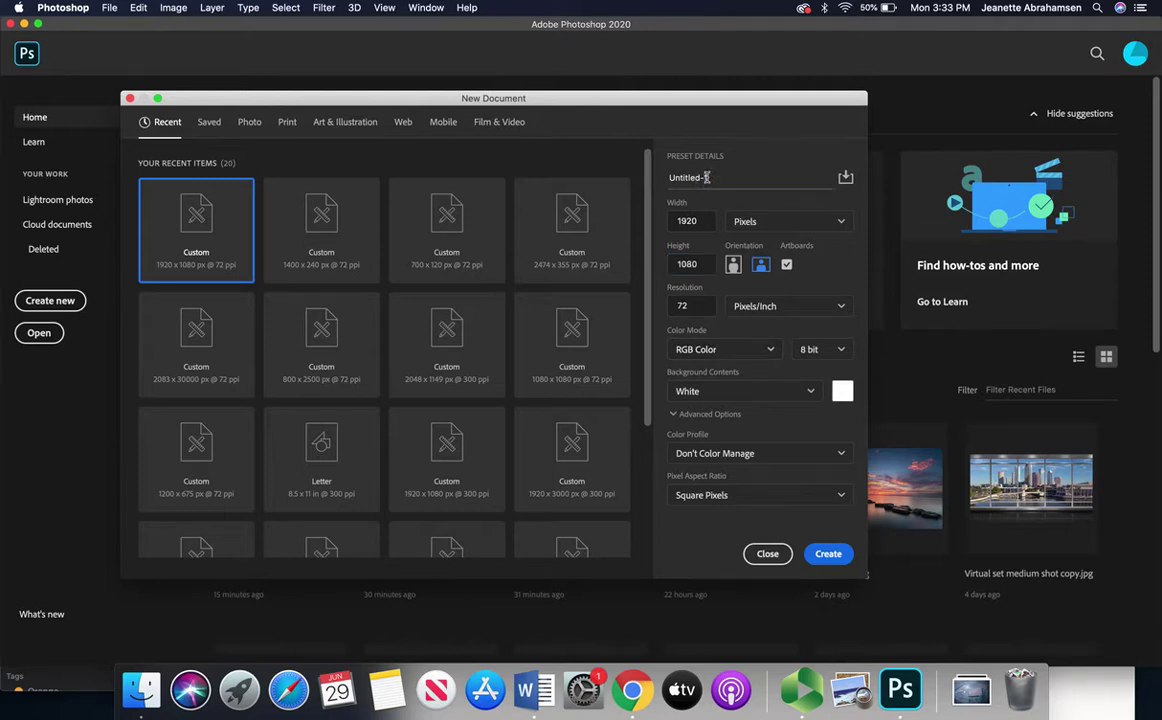
double_click(676, 179)
text(mask shortage)
Step: Create the "mask shortage" document at 1920 by 1080 pixels, 72 pixels/inch, in RGB Color with a white background, without saving a preset
click(845, 177)
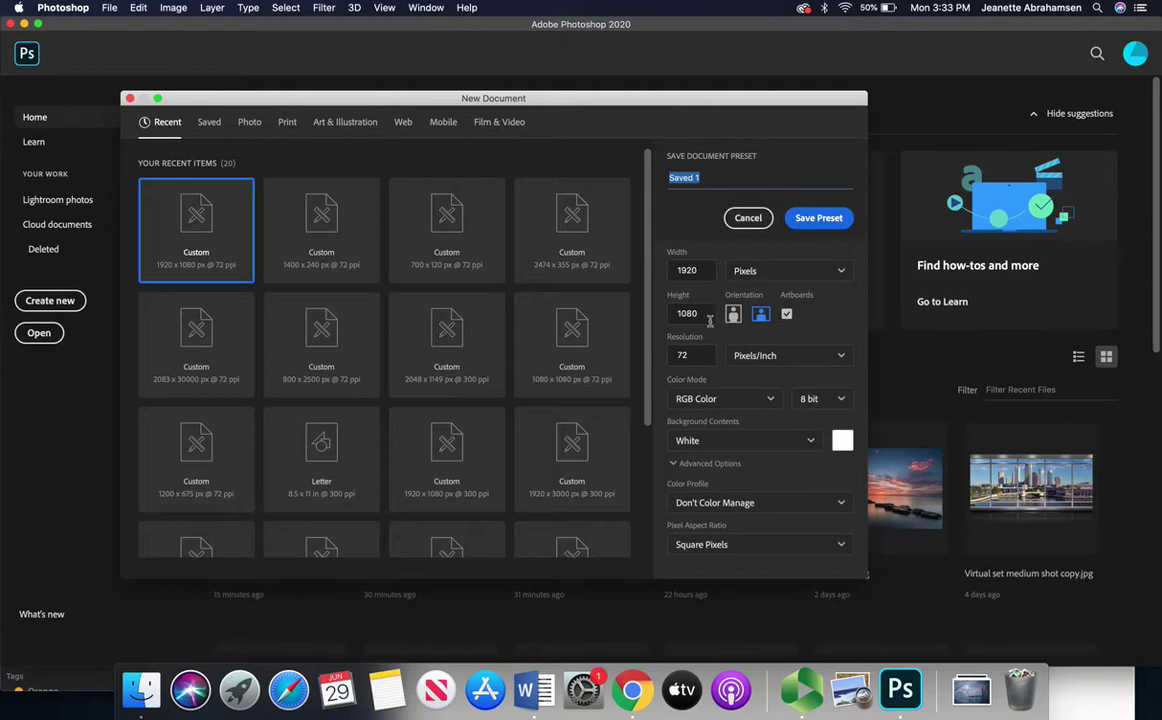
click(748, 217)
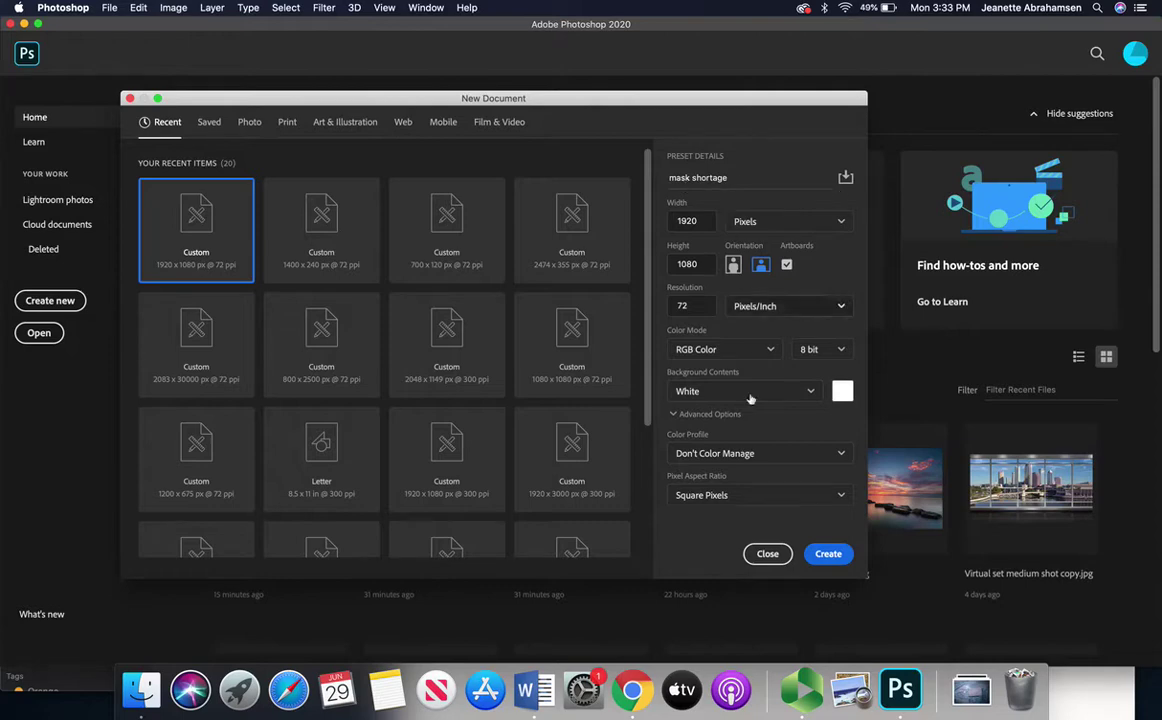
click(836, 558)
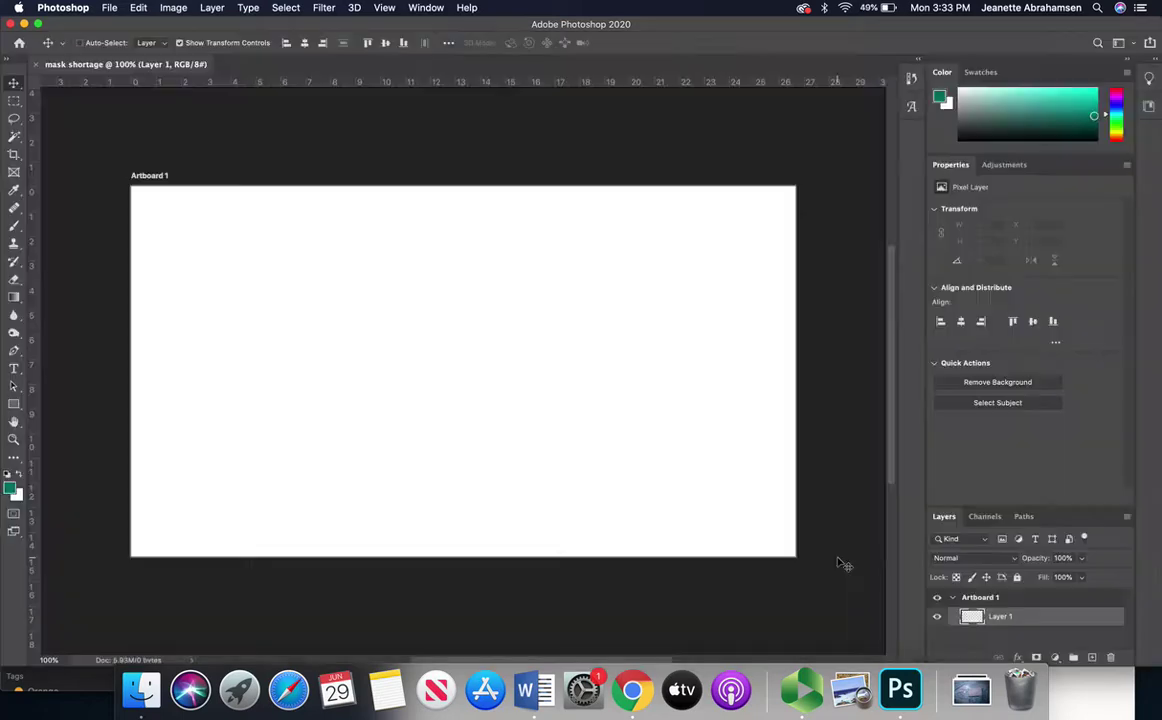
Step: Look inside the "mask mandate" folder in Finder and return to the Photoshop document
click(141, 688)
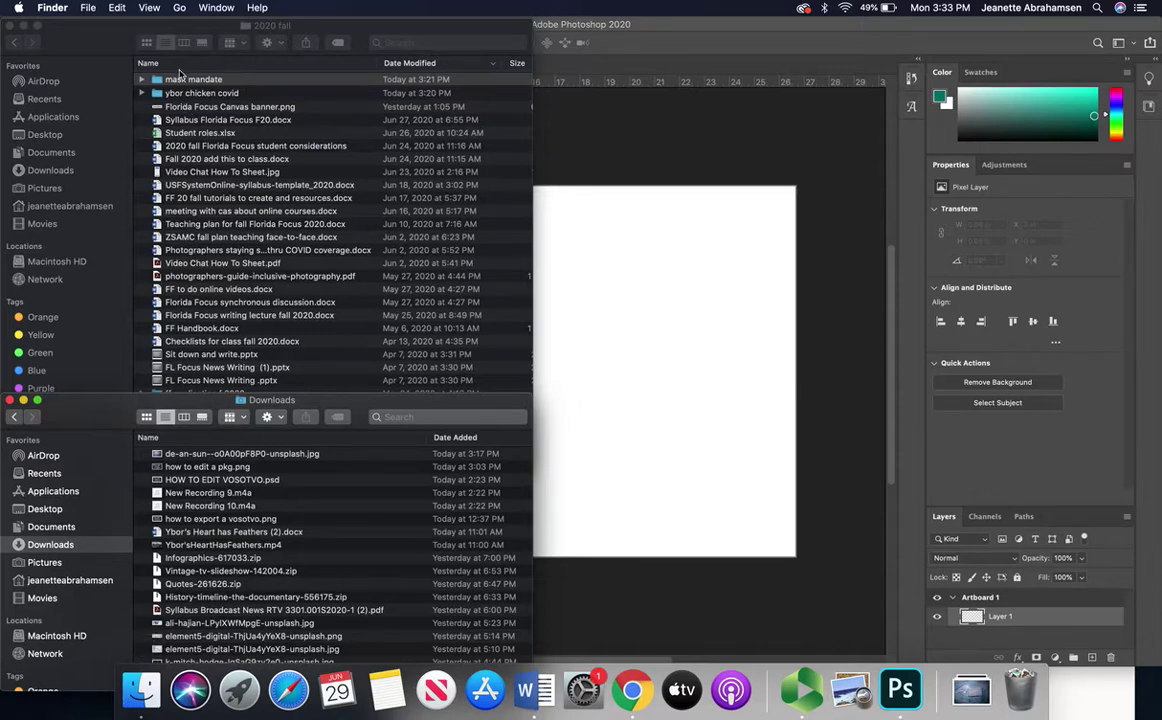
double_click(190, 80)
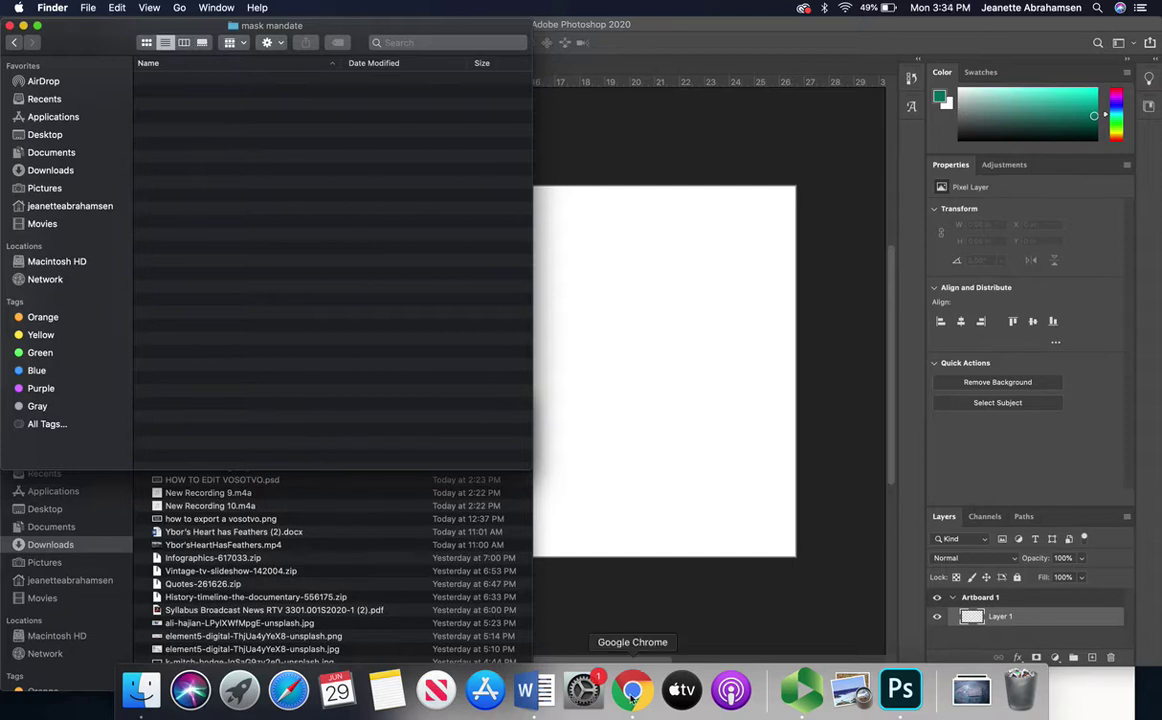
click(647, 562)
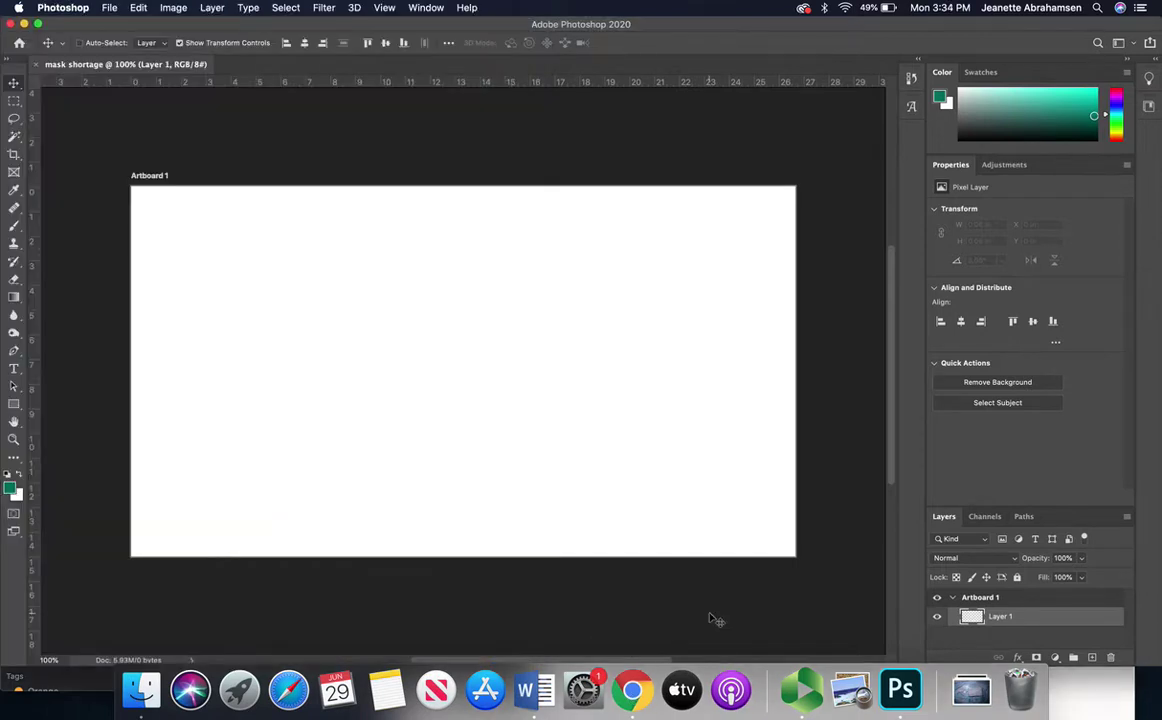
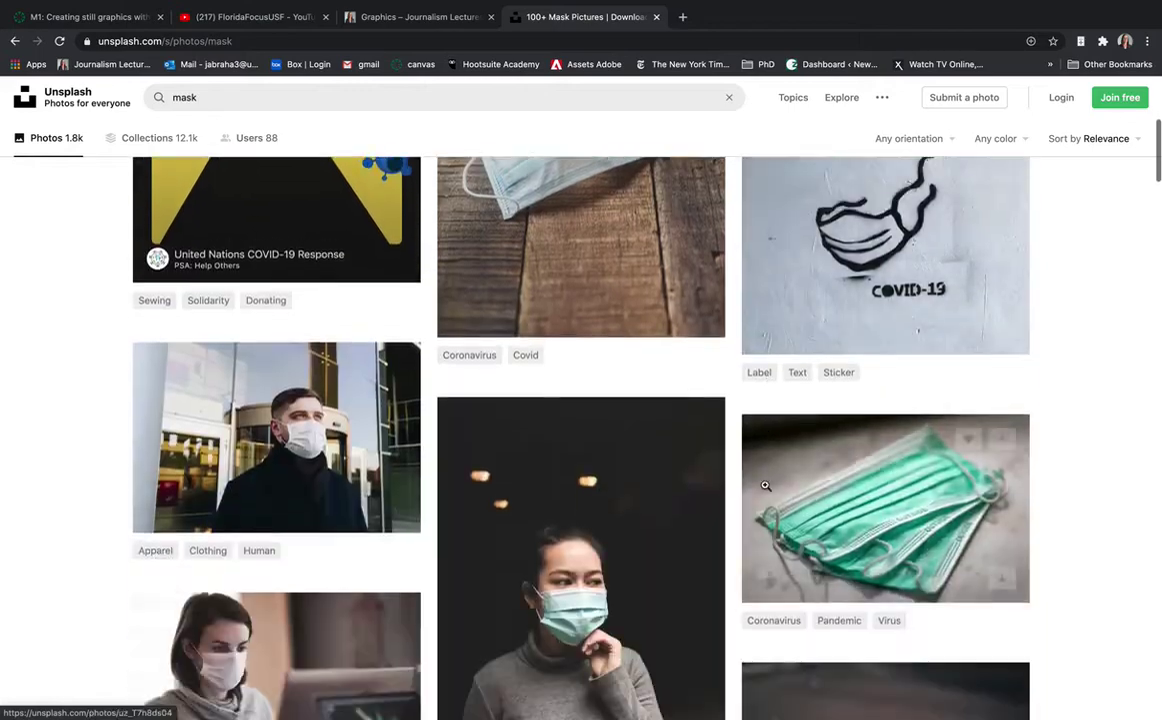
Step: Look through the Unsplash photo results for "mask" in Chrome for a picture that suits the graphic
scroll(765, 485, down, 2)
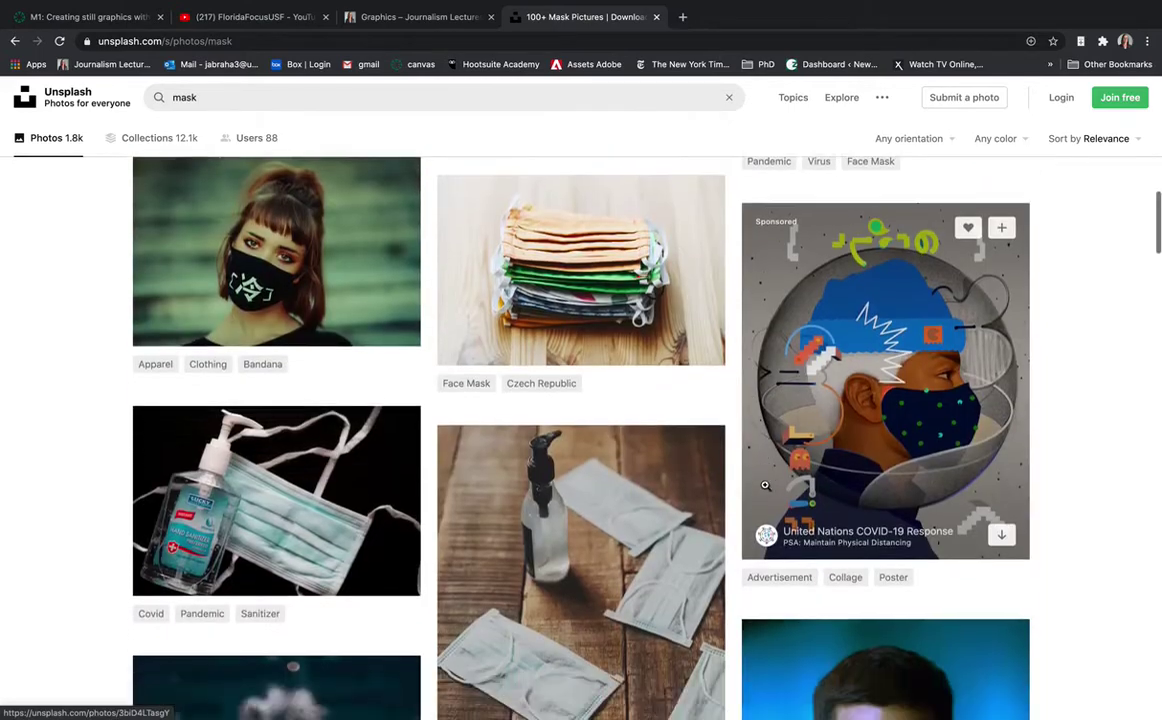
scroll(765, 485, down, 2)
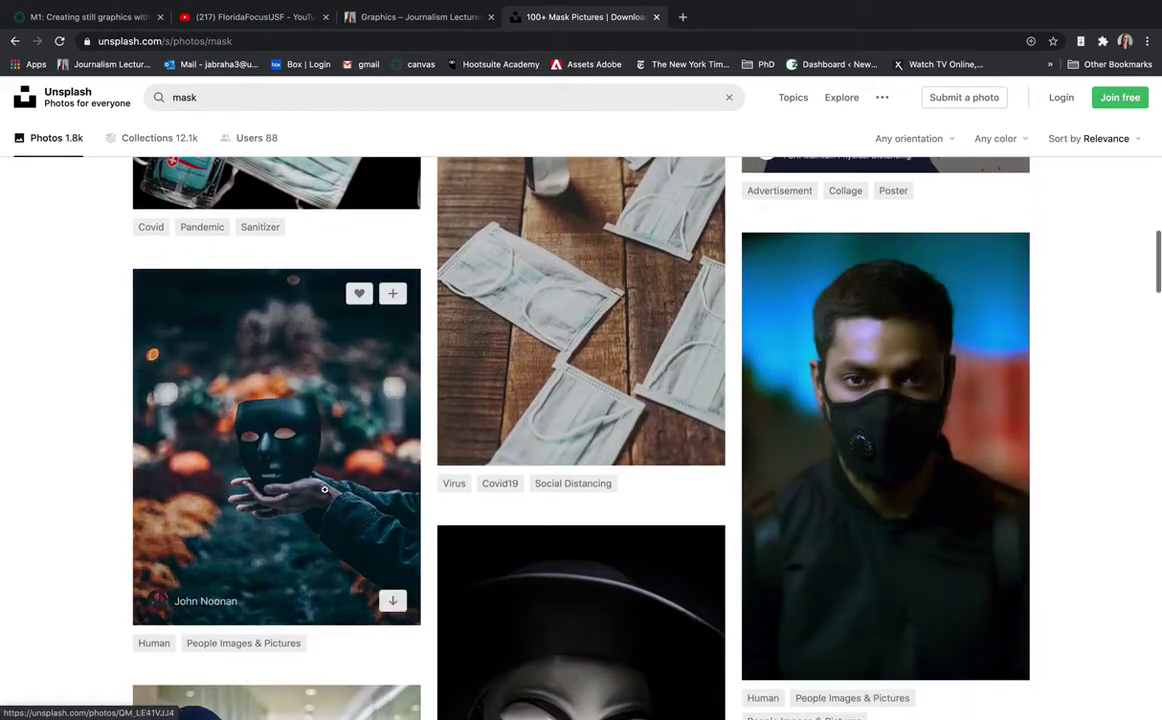
scroll(352, 517, down, 3)
scroll(517, 488, down, 7)
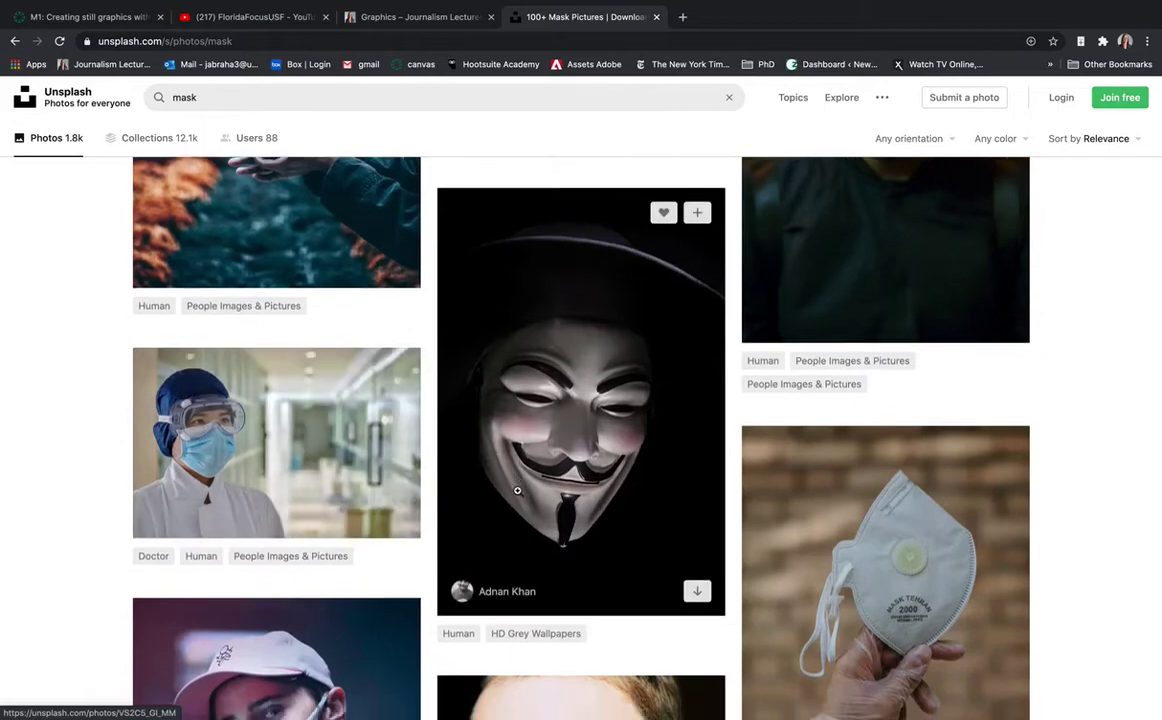
scroll(517, 491, down, 1)
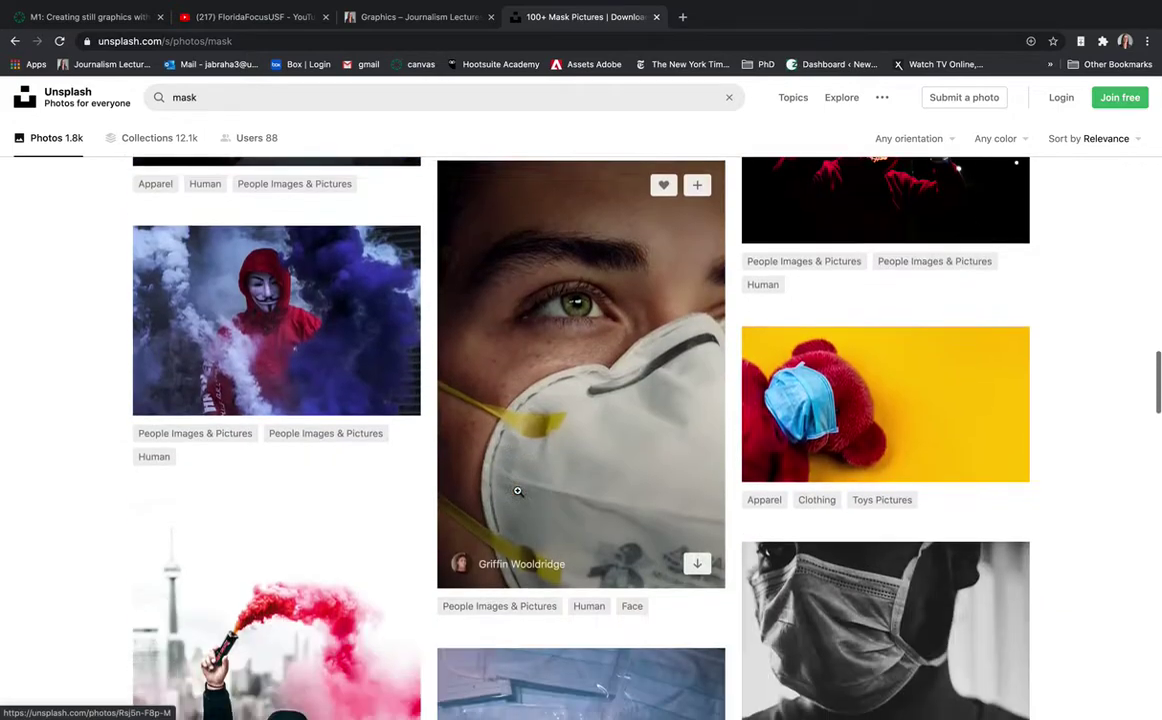
scroll(337, 431, up, 15)
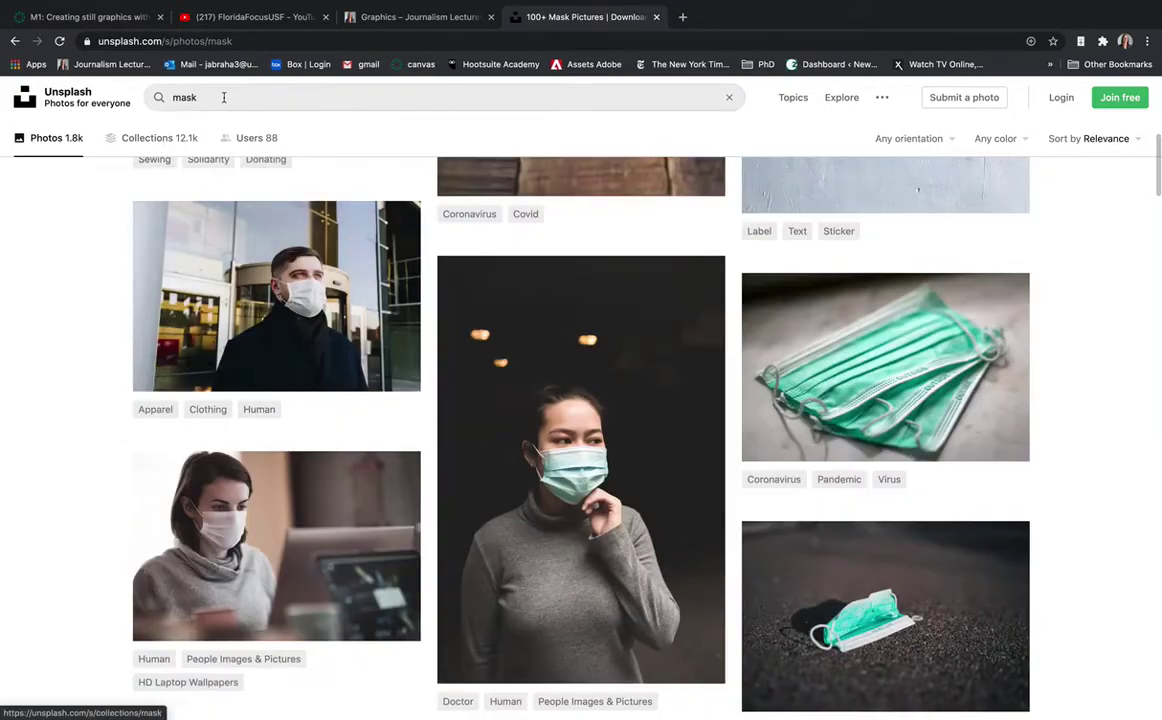
Step: Narrow the Unsplash photo search to "mask coronavirus"
click(224, 97)
text(corona)
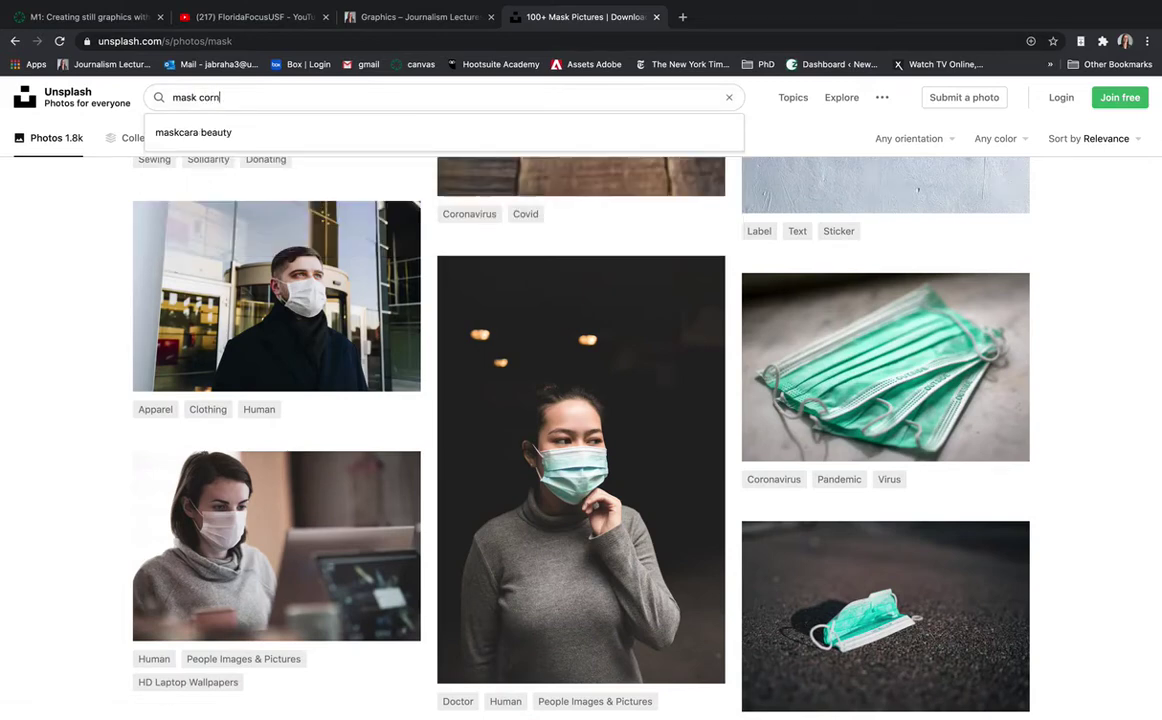
key(BackSpace)
key(BackSpace)
key(BackSpace)
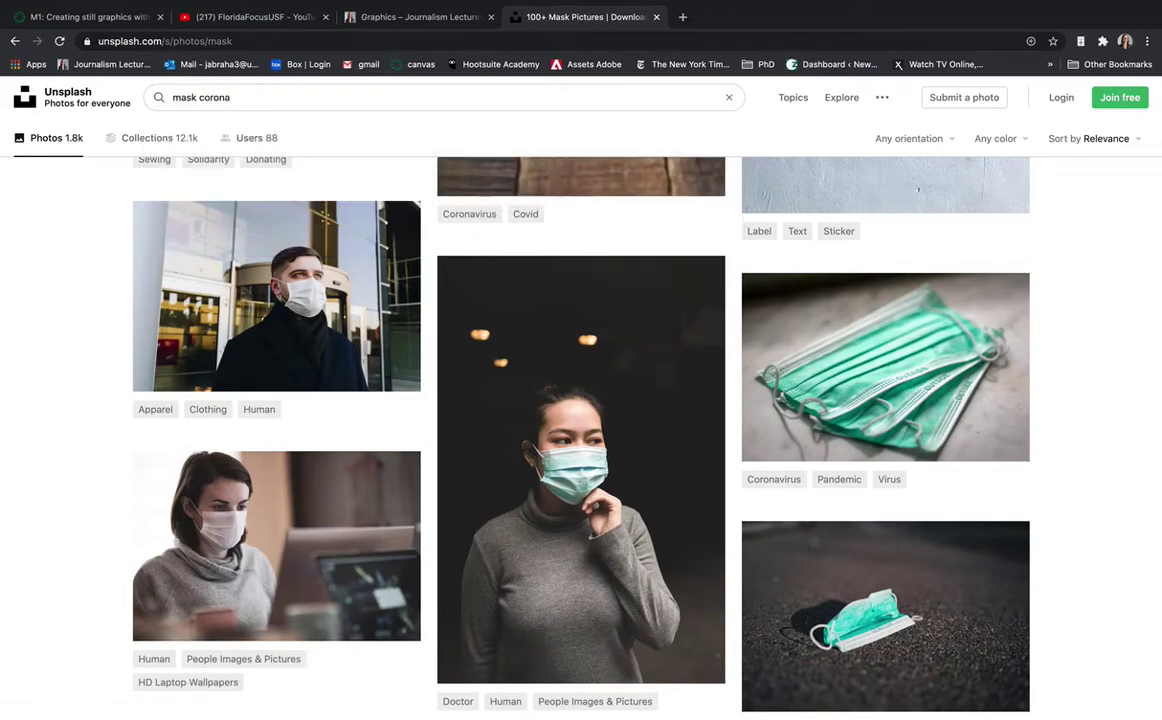
text(onavirus)
key(Return)
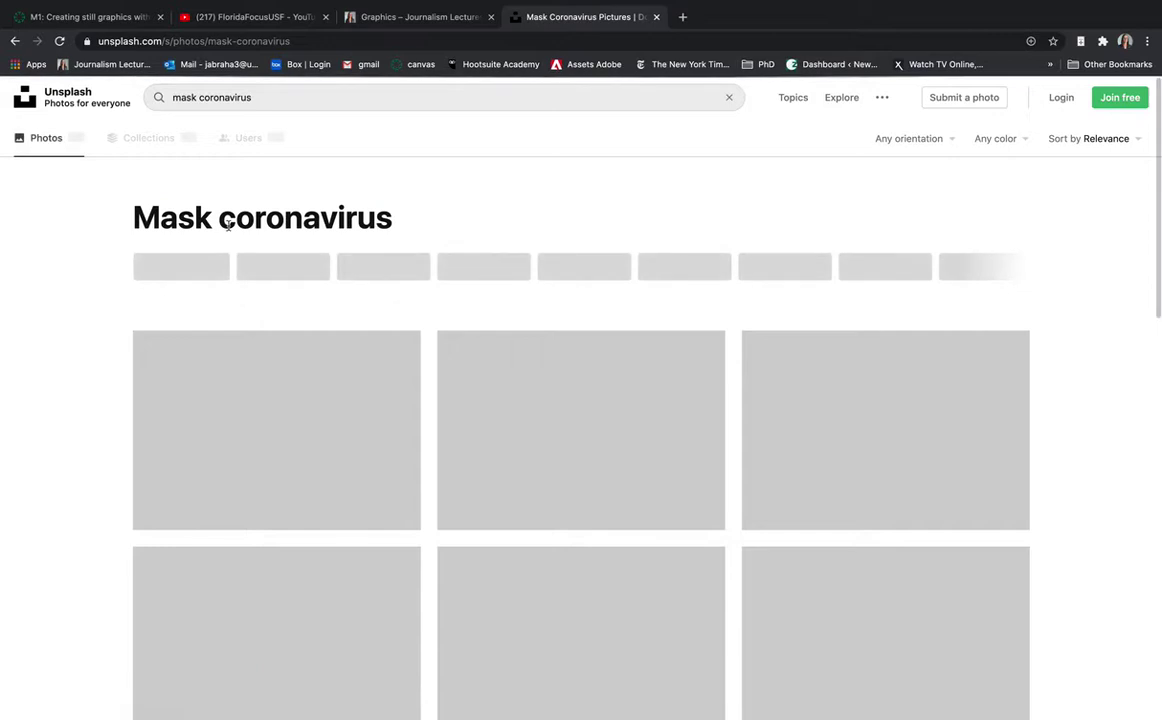
Step: Examine the first "mask coronavirus" photos as possible images for the over-the-shoulder graphic
scroll(110, 427, down, 1)
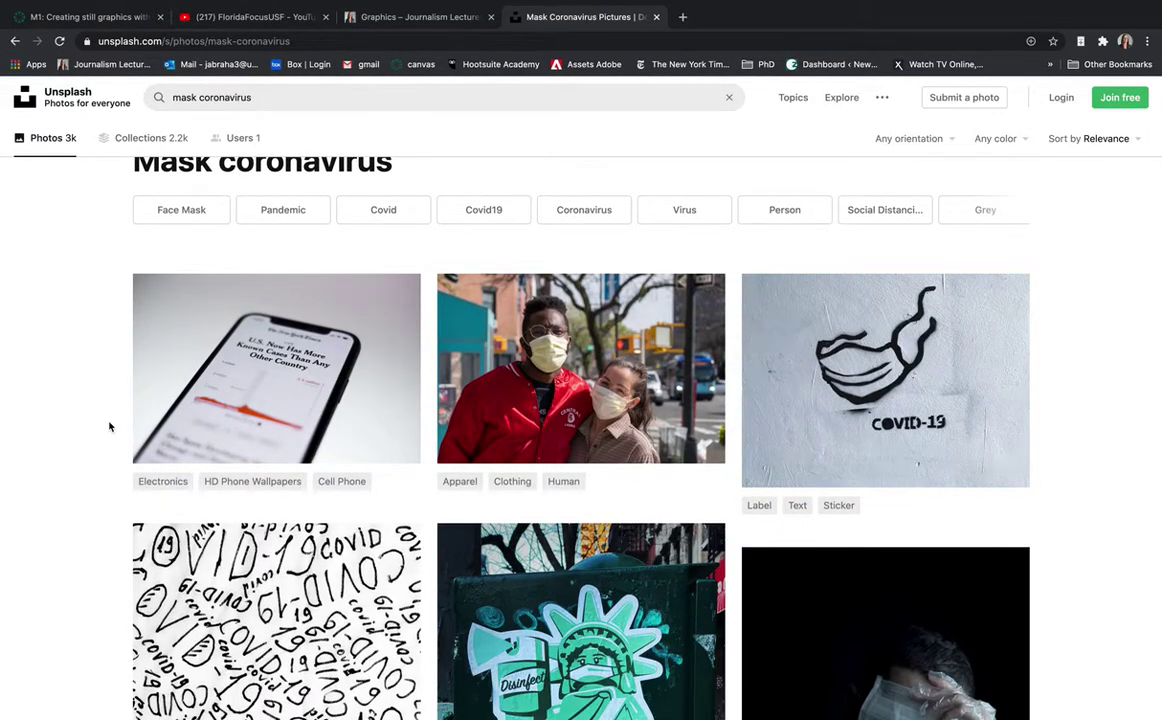
scroll(110, 427, down, 10)
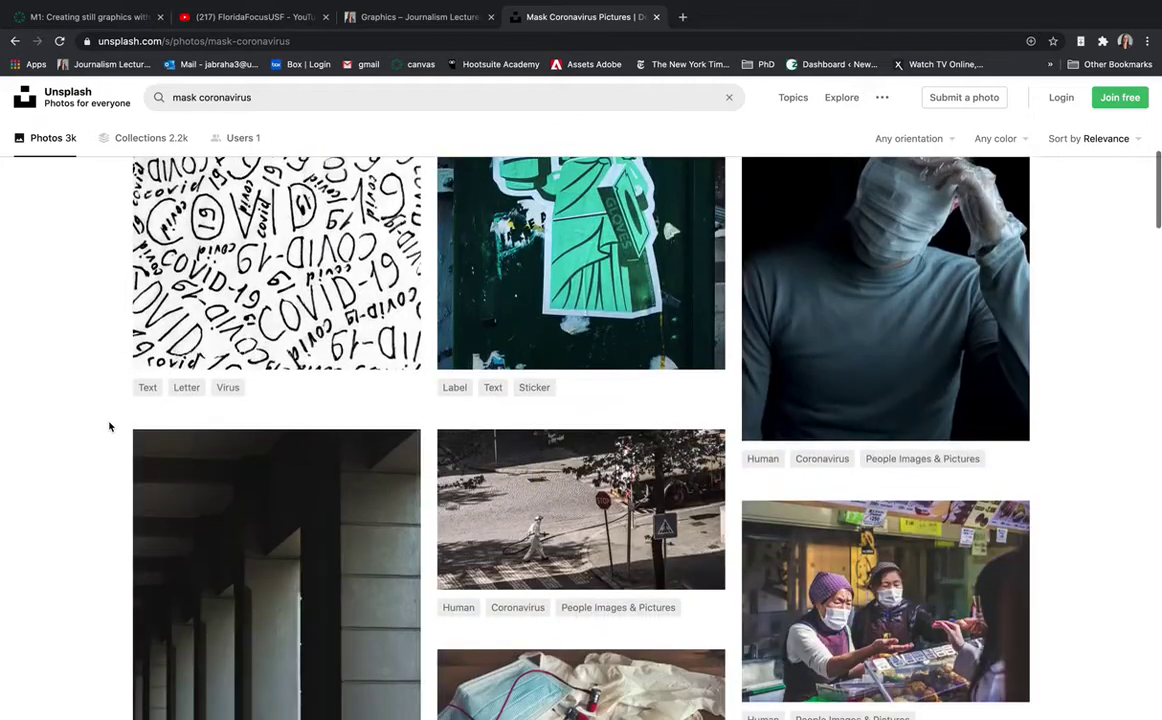
scroll(110, 427, down, 6)
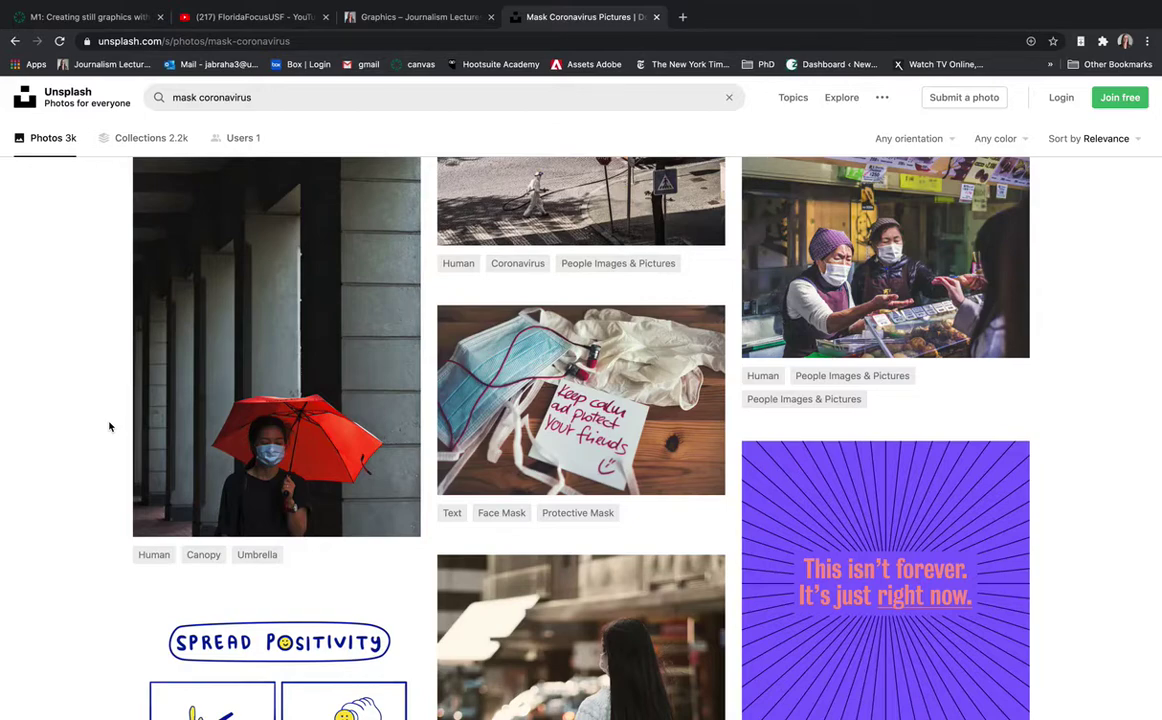
scroll(110, 427, up, 10)
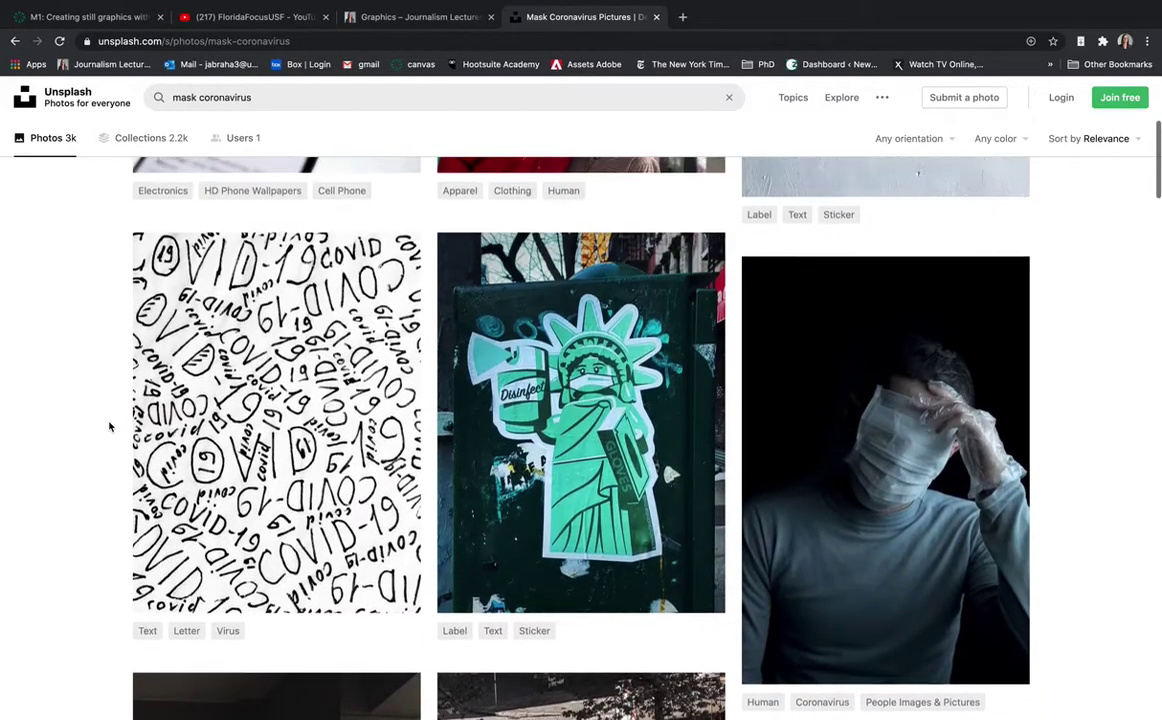
scroll(110, 427, up, 2)
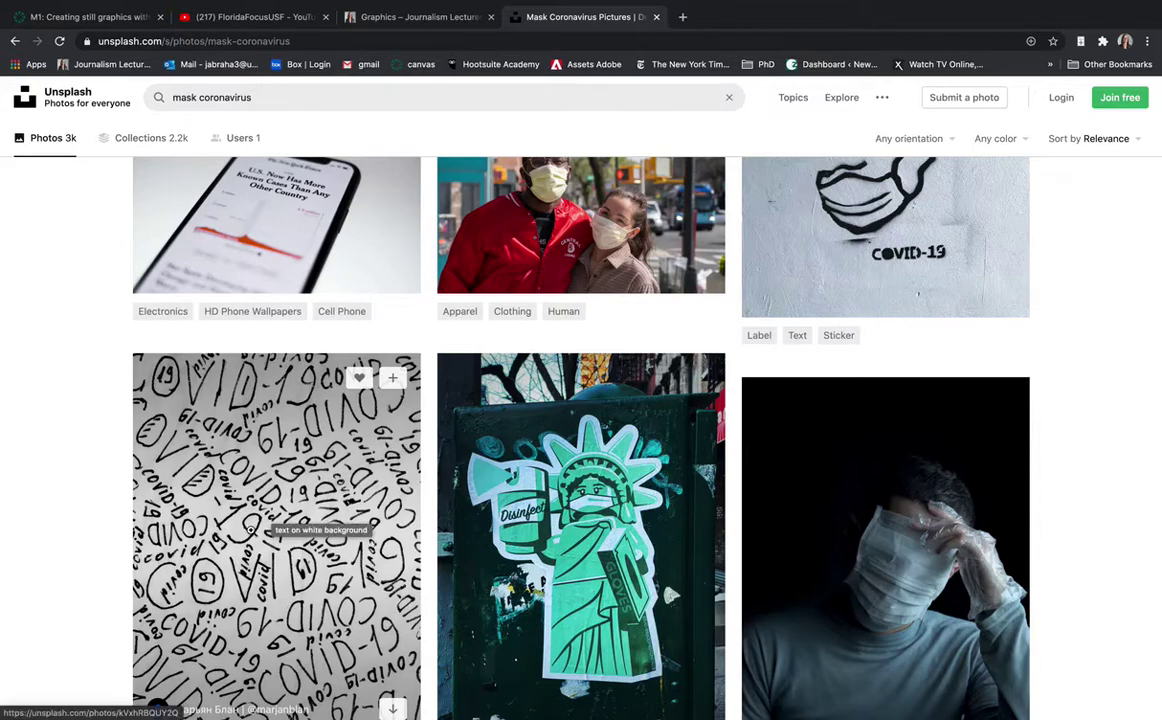
scroll(250, 530, down, 1)
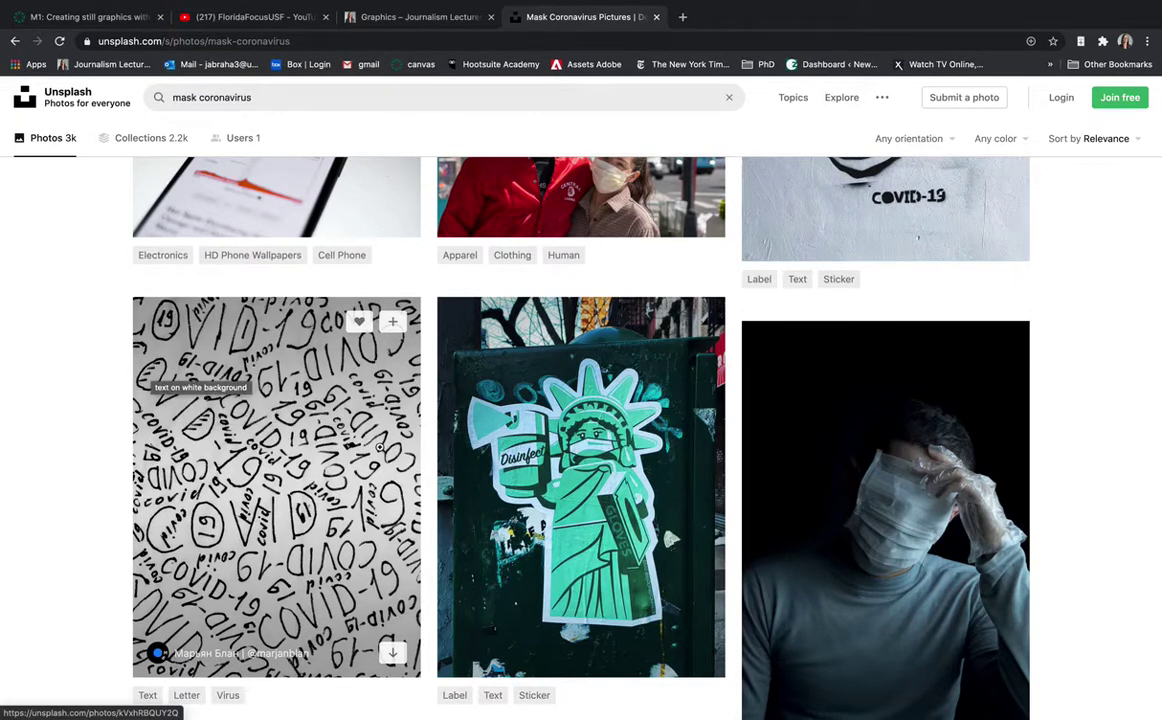
scroll(270, 520, up, 3)
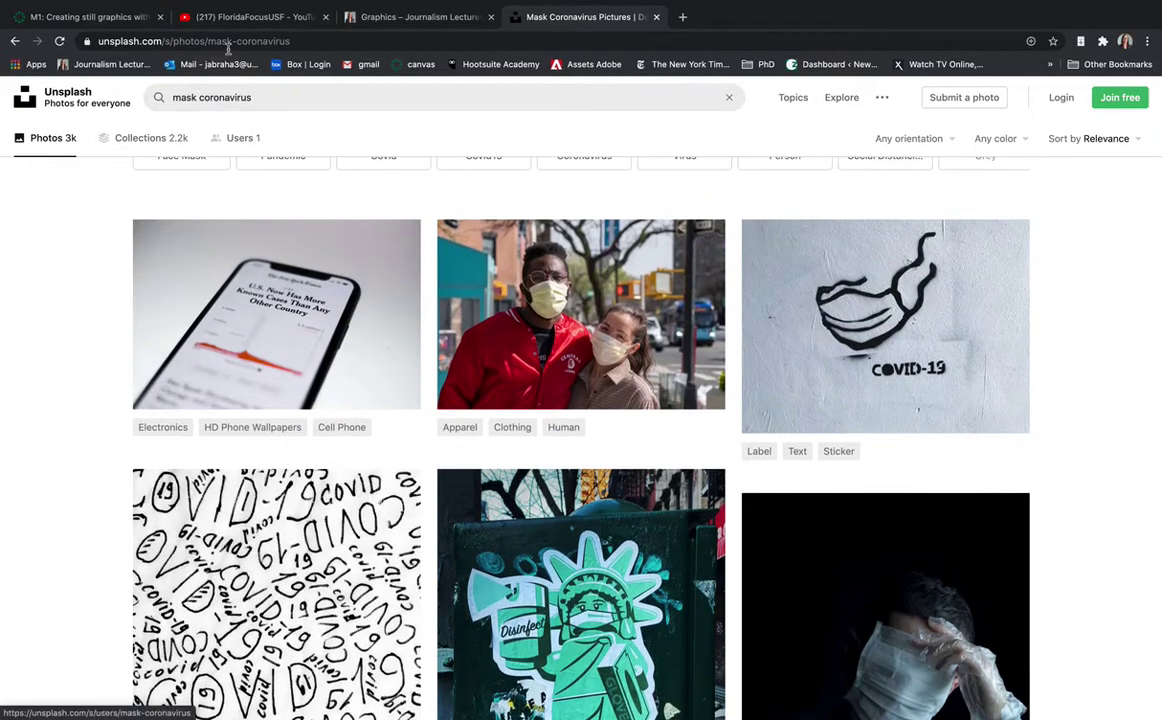
Step: Review the FloridaFocusUSF channel's thumbnails and the example over-the-shoulder graphics on the Graphics lecture page
click(235, 18)
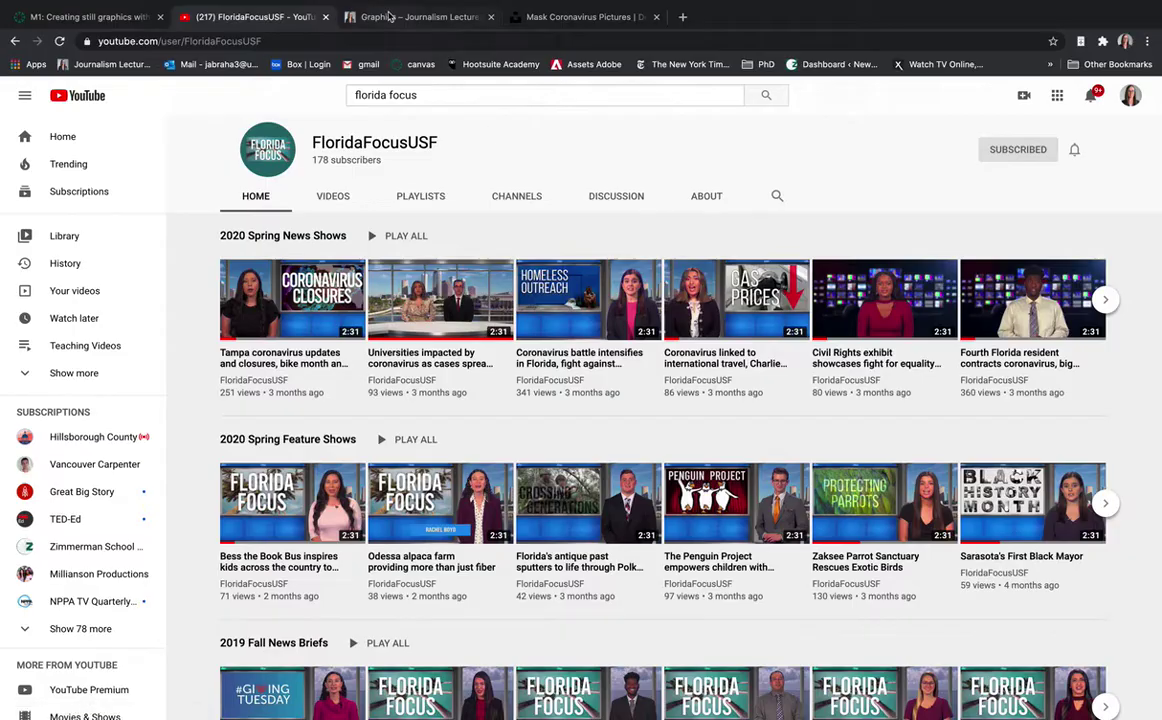
click(432, 17)
scroll(693, 345, down, 10)
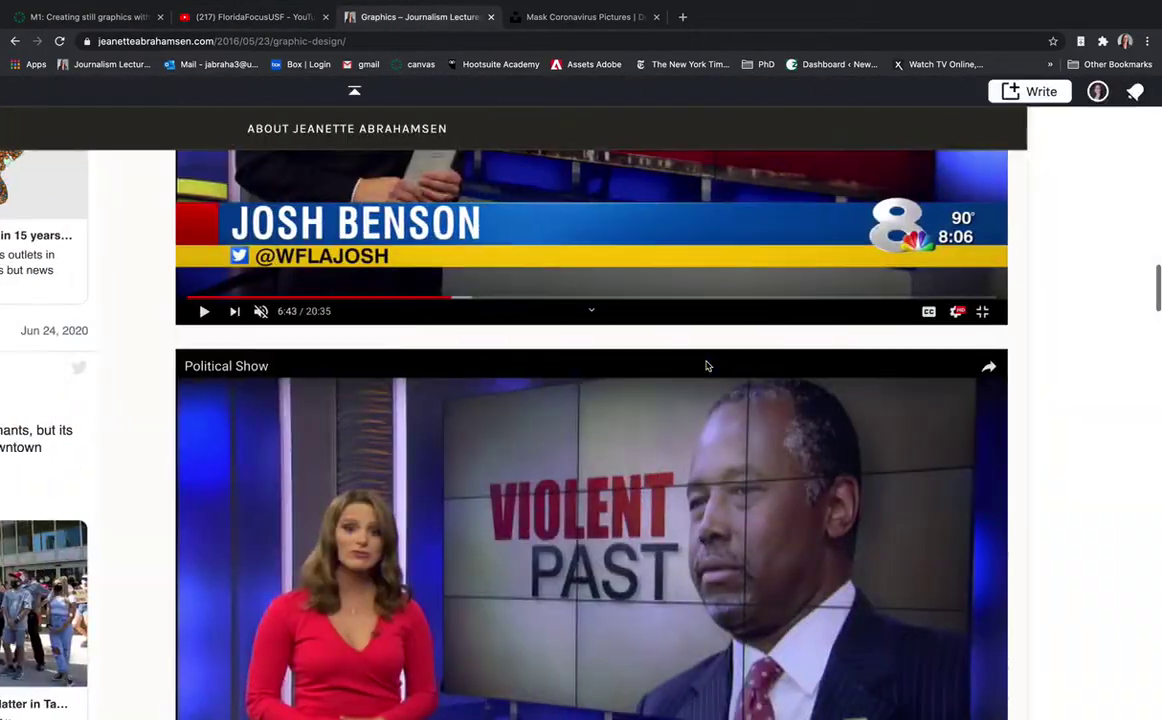
scroll(706, 365, up, 15)
scroll(459, 316, down, 5)
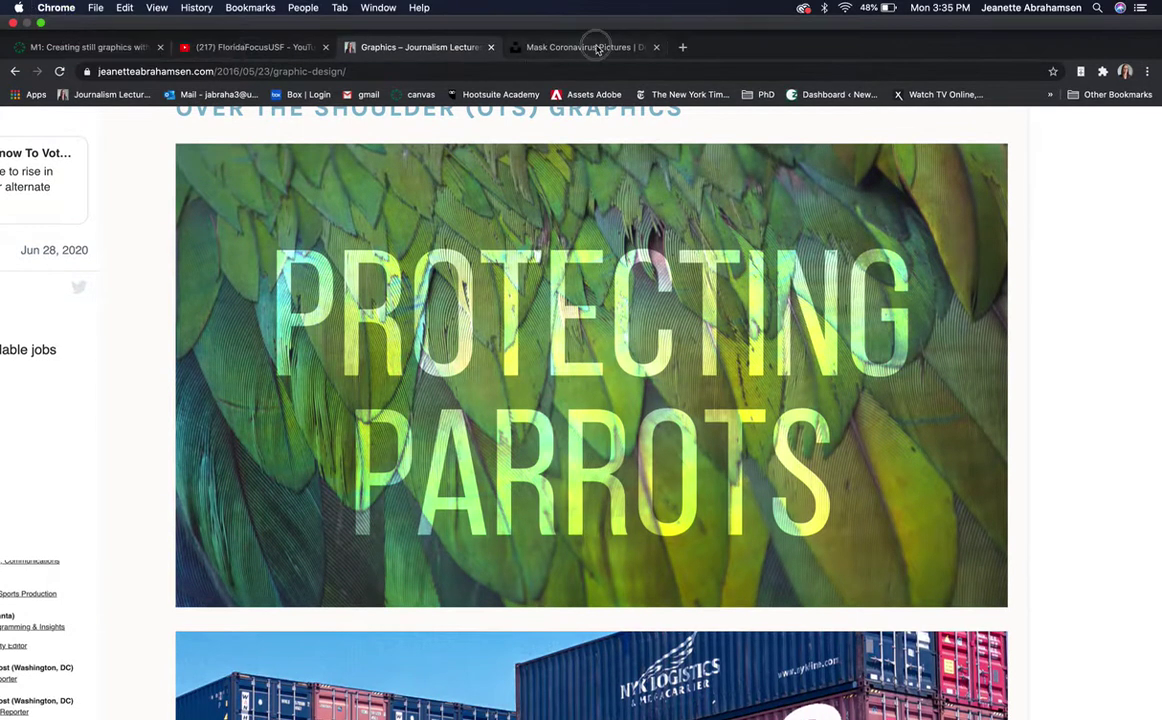
Step: Examine further "mask coronavirus" photo results on Unsplash for an image that suits the over-the-shoulder graphic
click(596, 48)
scroll(561, 401, down, 5)
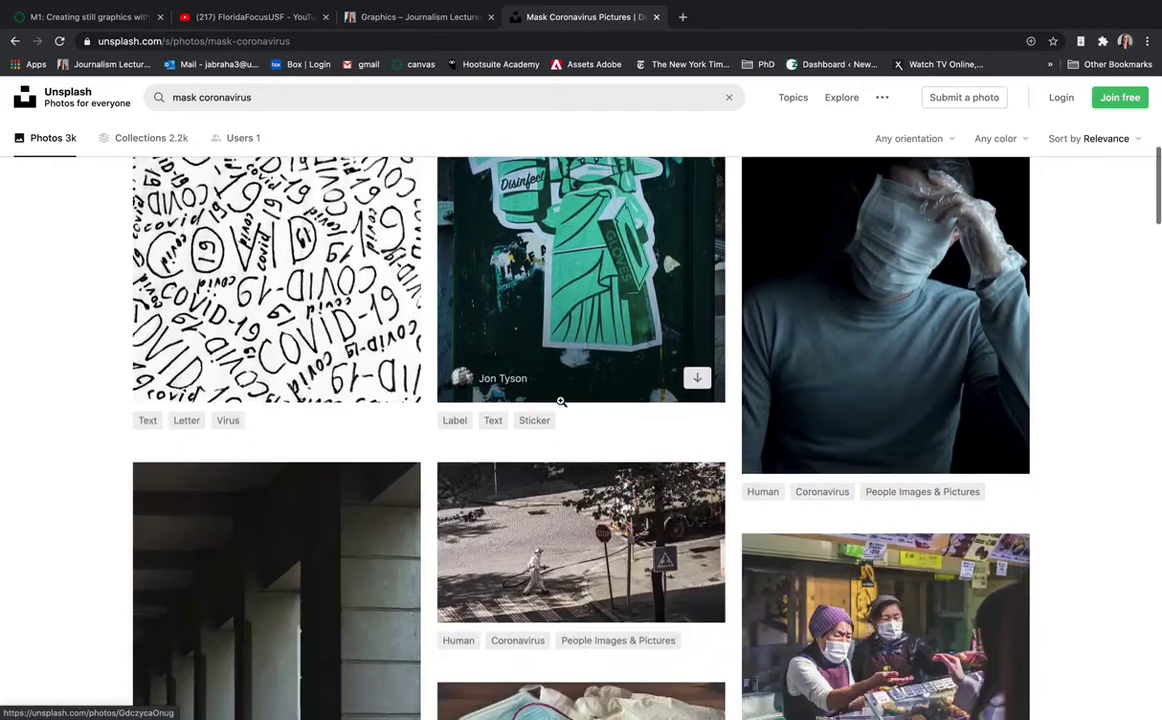
scroll(629, 428, up, 3)
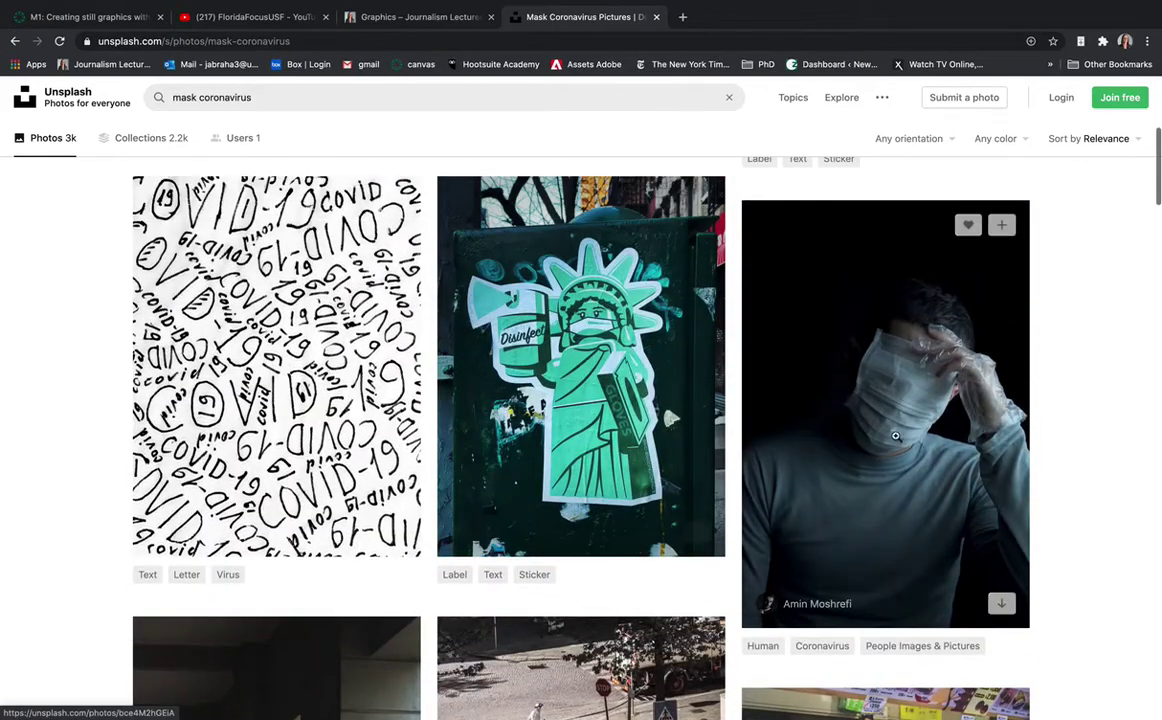
scroll(895, 436, down, 6)
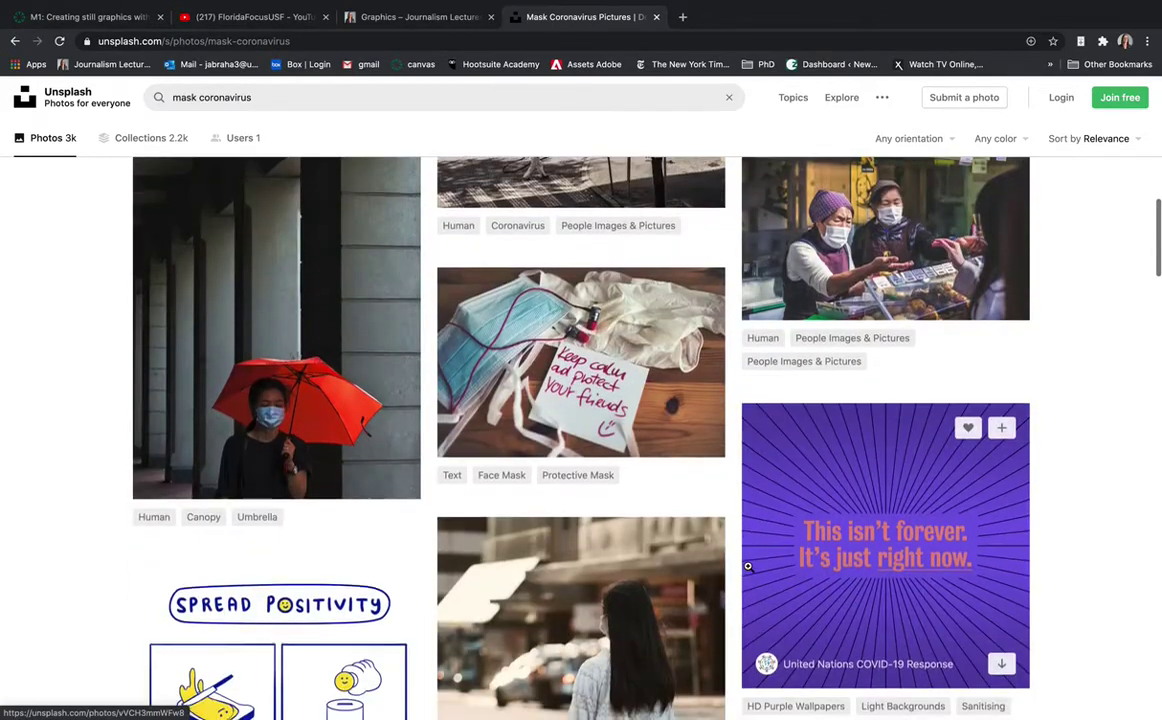
scroll(748, 568, down, 9)
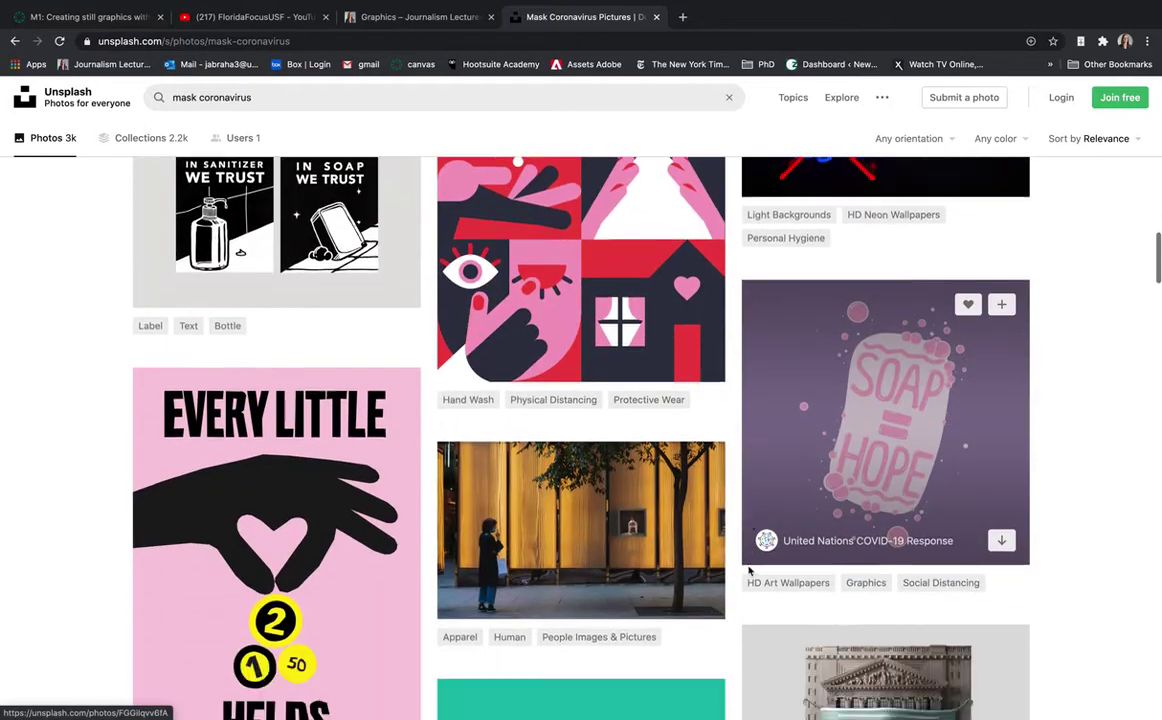
scroll(748, 568, down, 6)
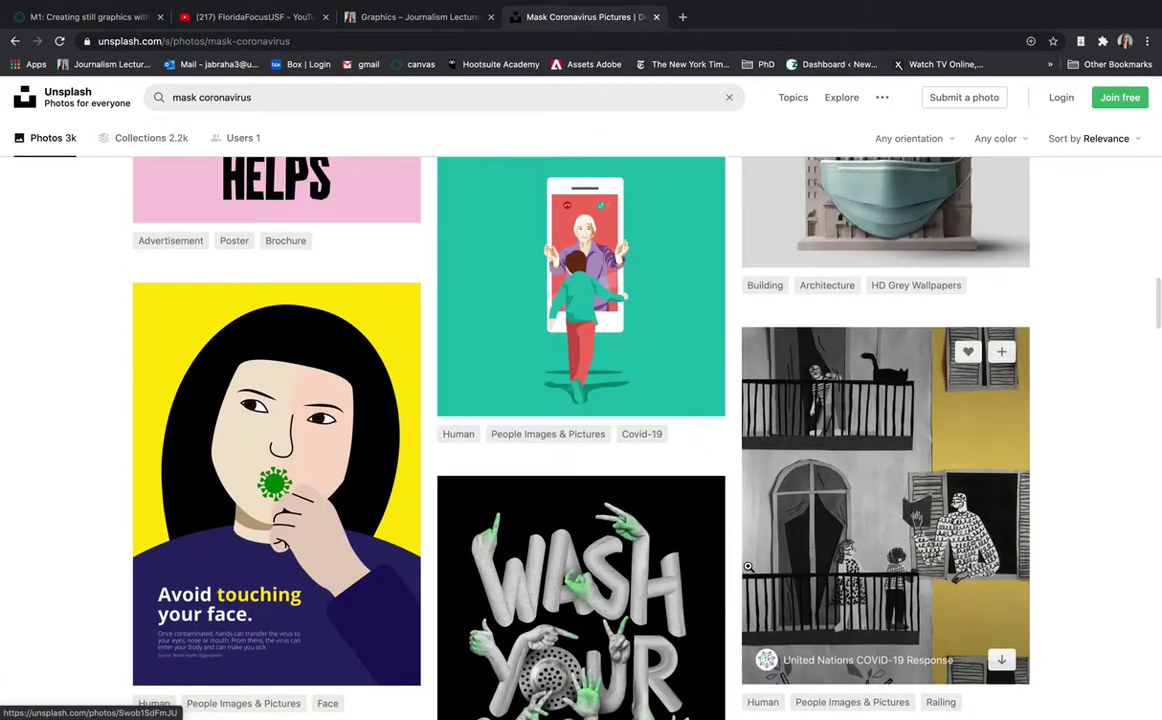
scroll(748, 567, down, 6)
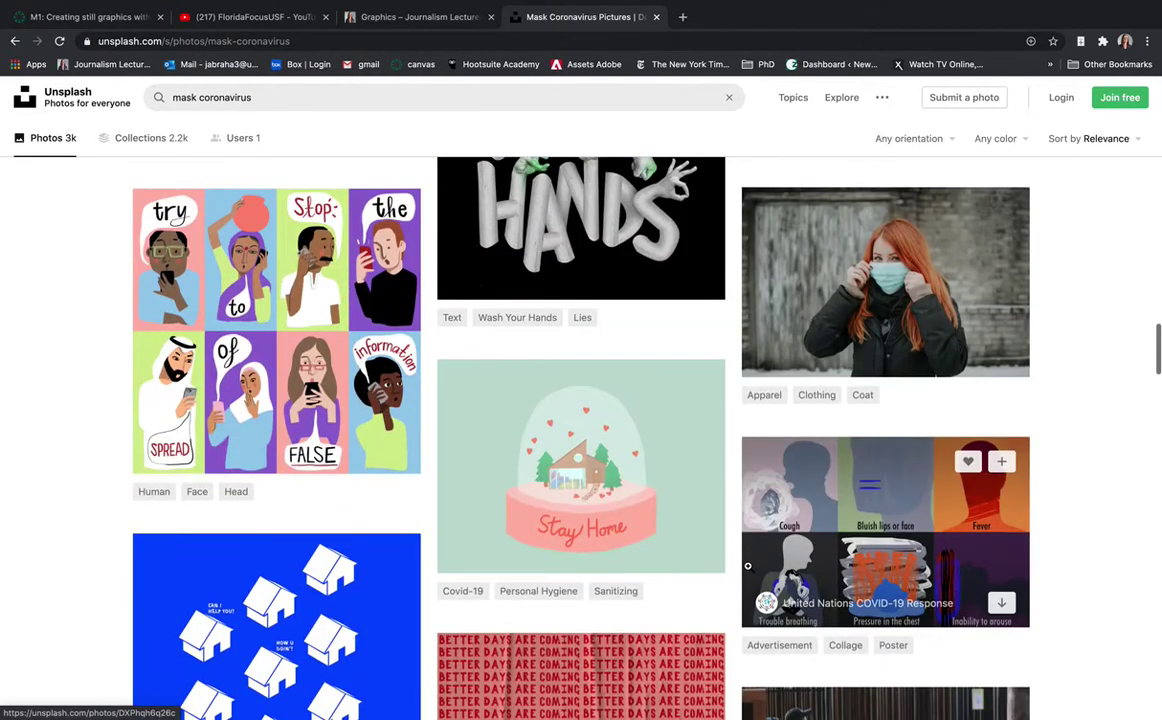
scroll(887, 339, down, 3)
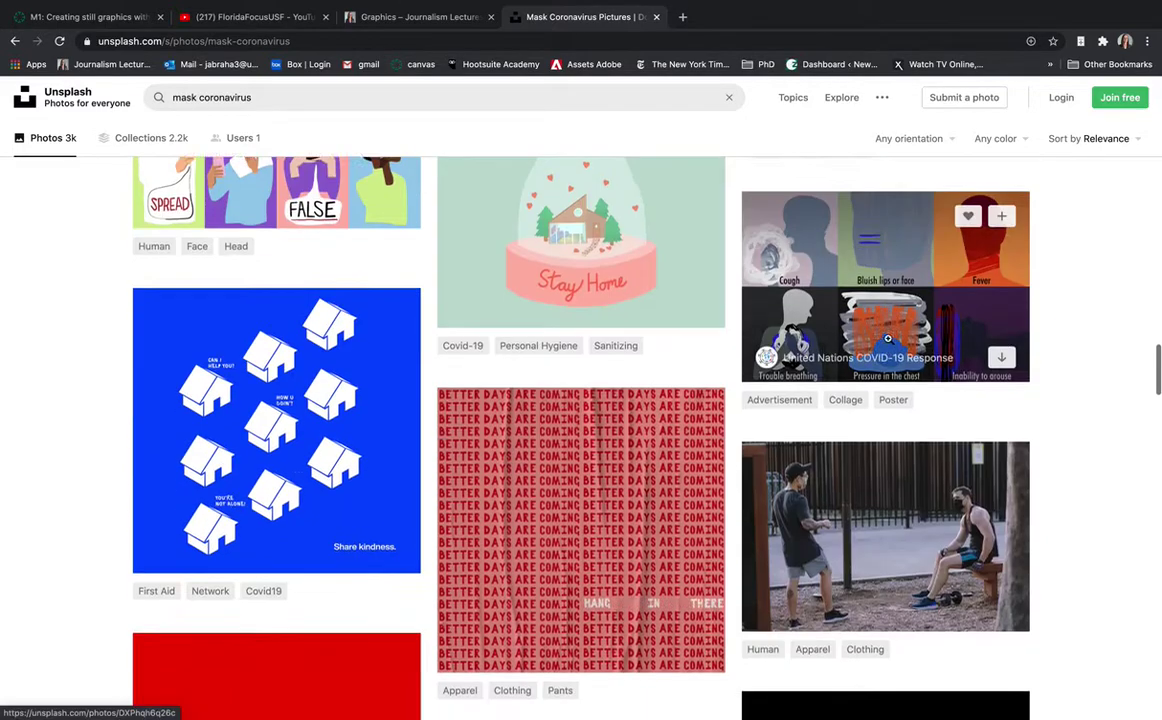
scroll(888, 339, down, 7)
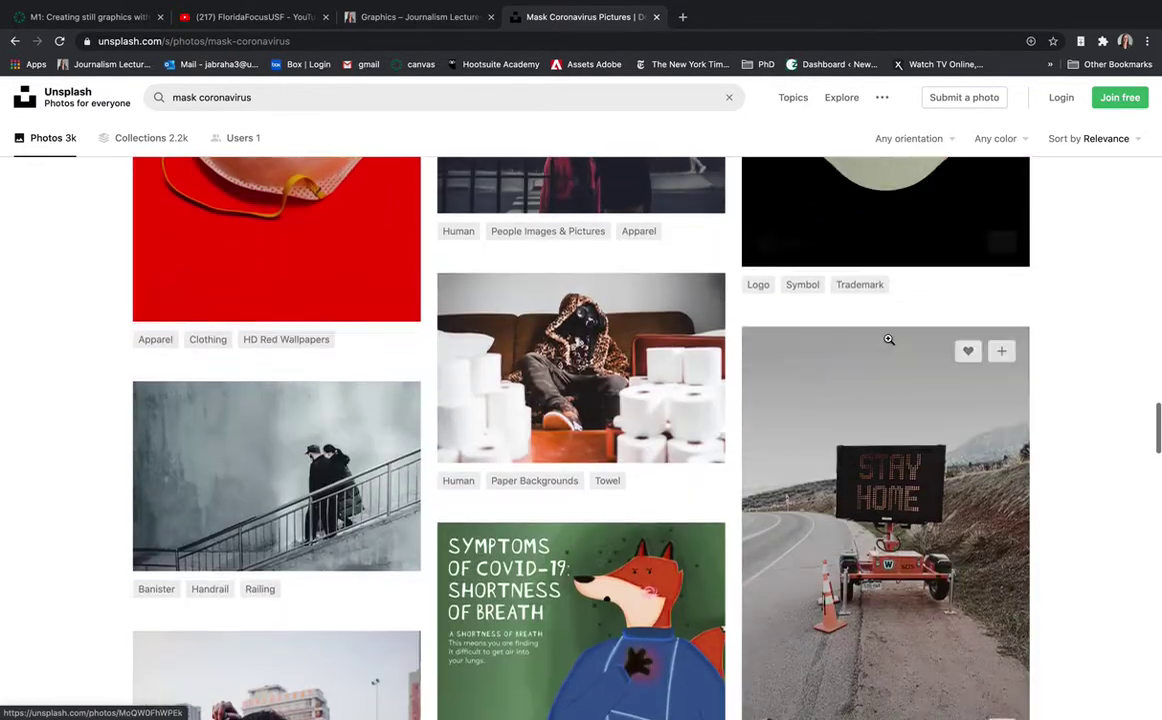
scroll(888, 339, up, 4)
scroll(888, 339, down, 5)
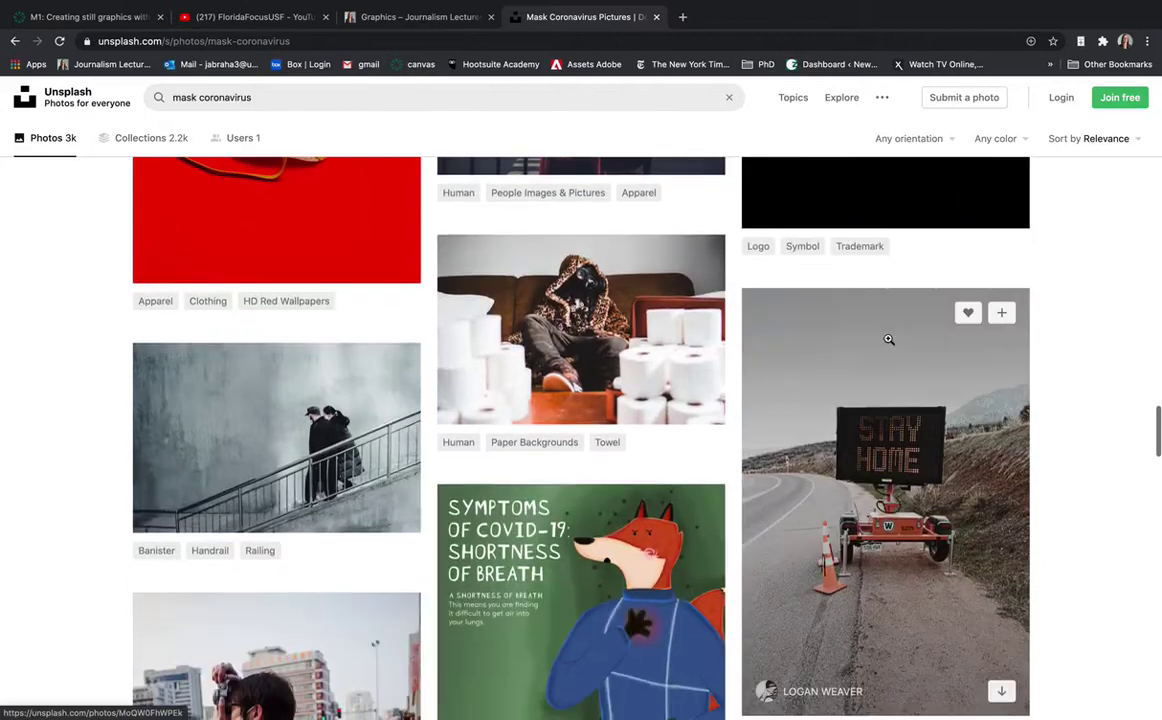
scroll(888, 339, down, 5)
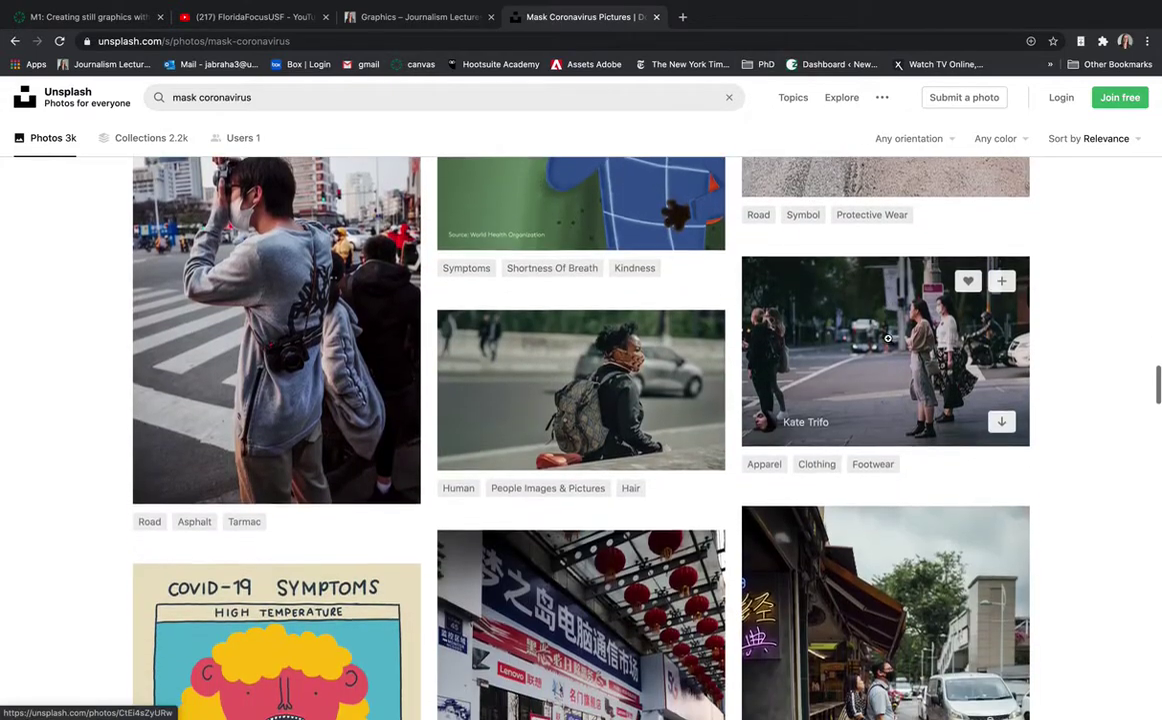
scroll(888, 339, down, 2)
scroll(533, 387, down, 3)
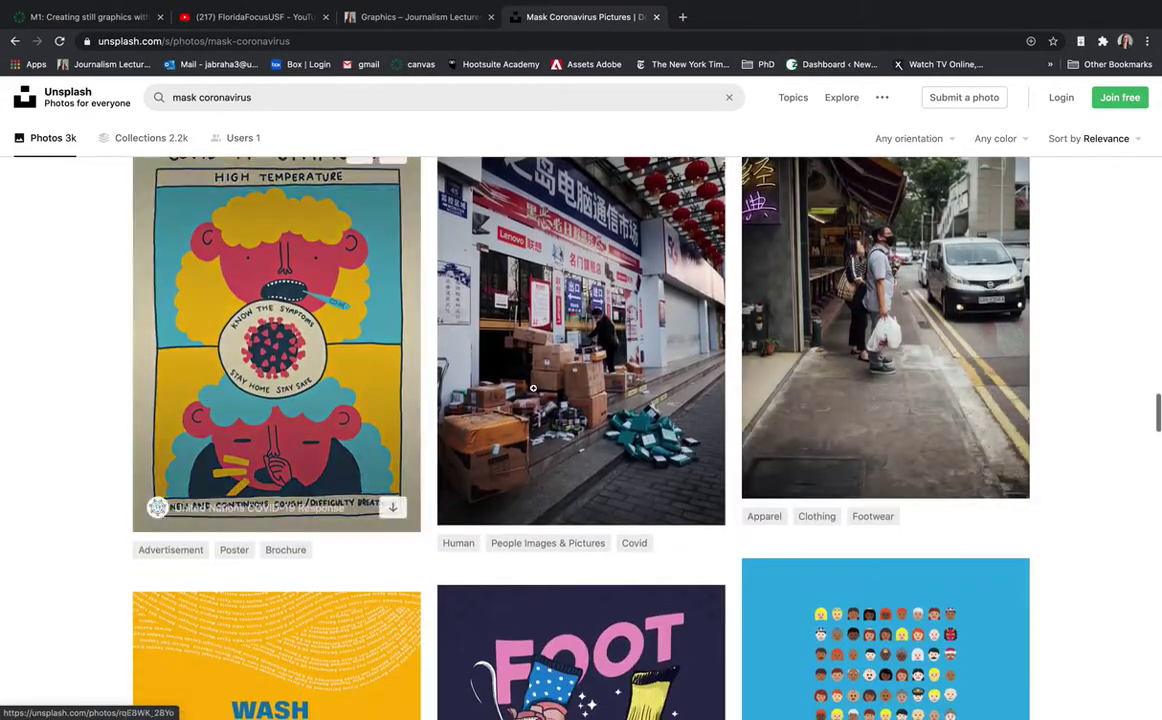
scroll(533, 387, down, 5)
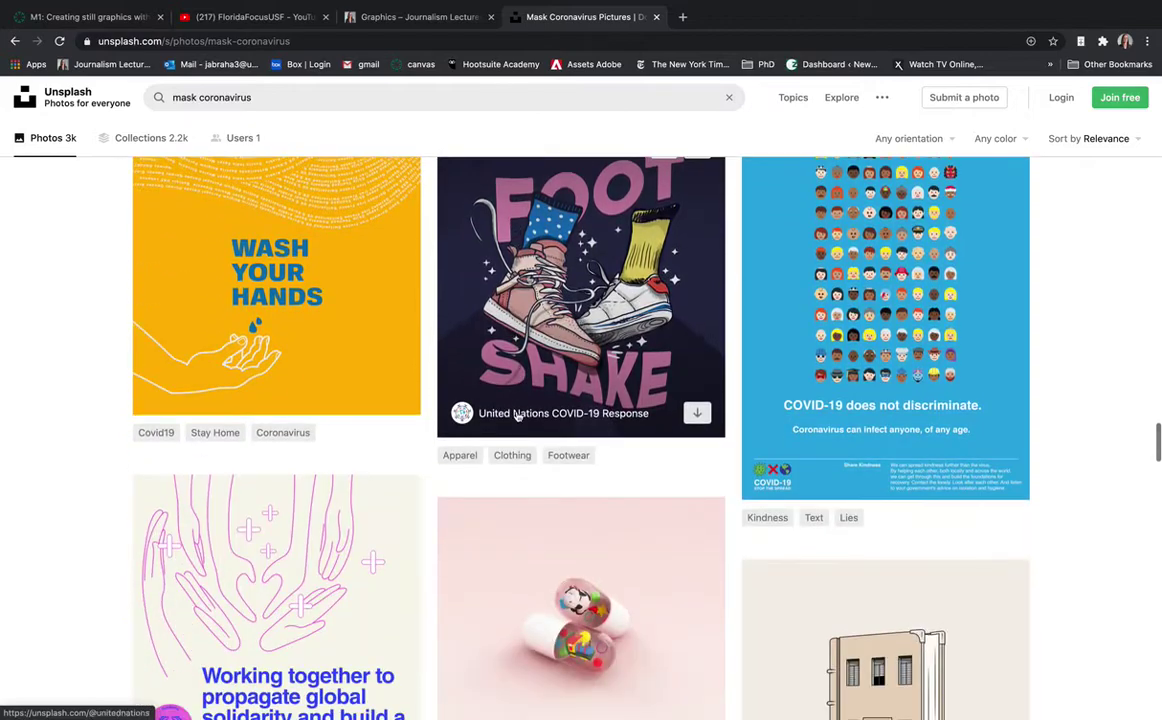
scroll(517, 417, down, 4)
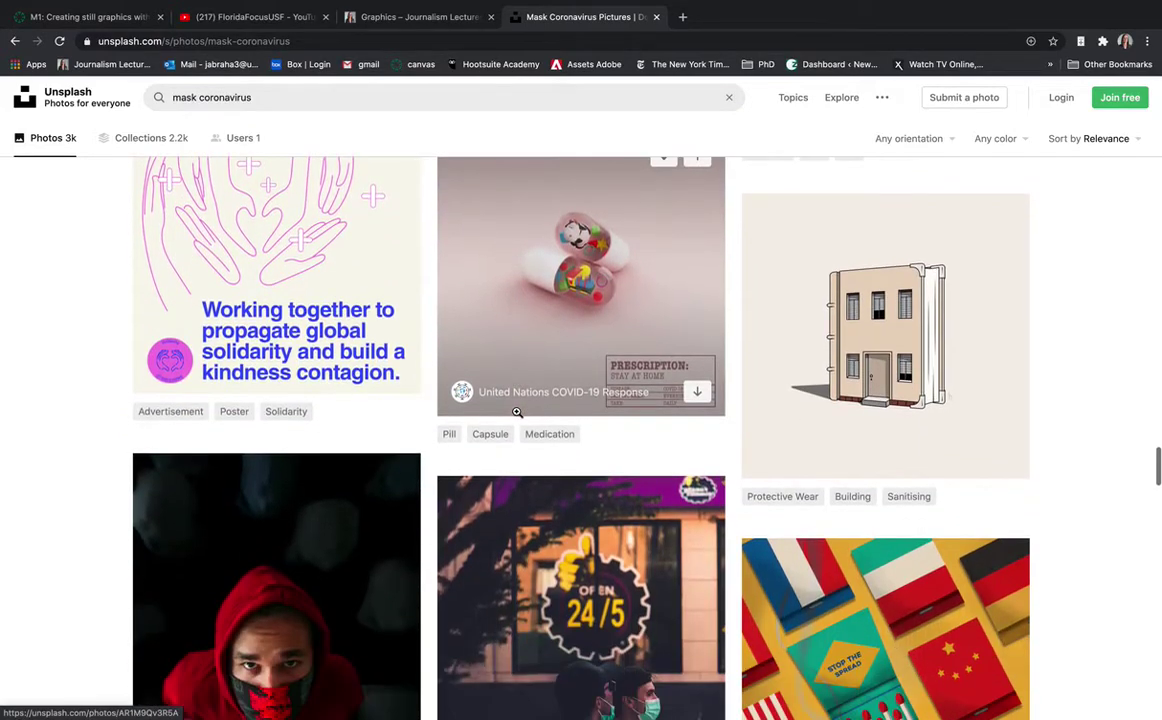
scroll(517, 412, down, 2)
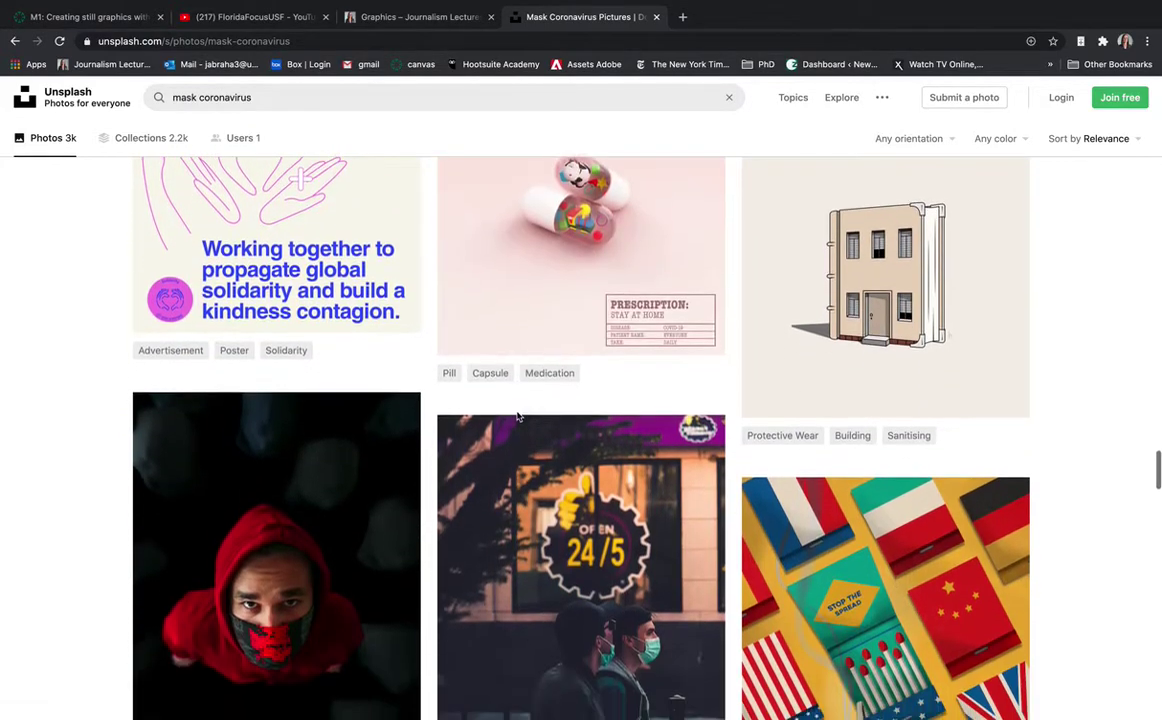
scroll(516, 411, down, 7)
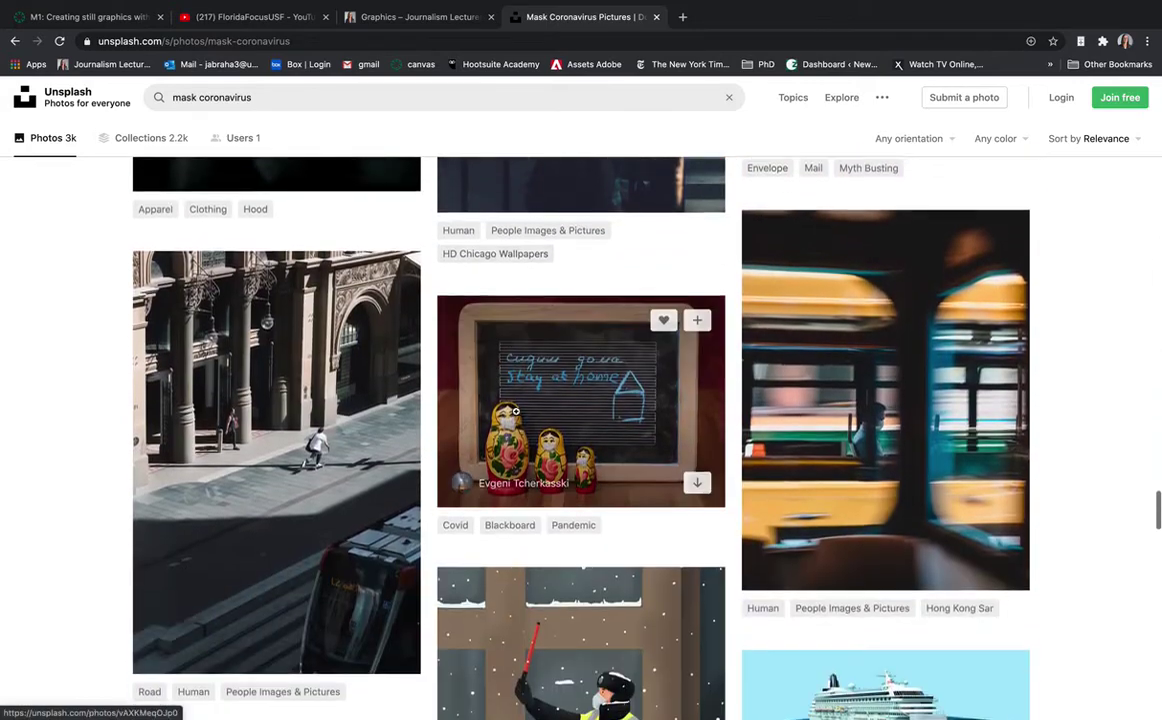
scroll(516, 411, down, 10)
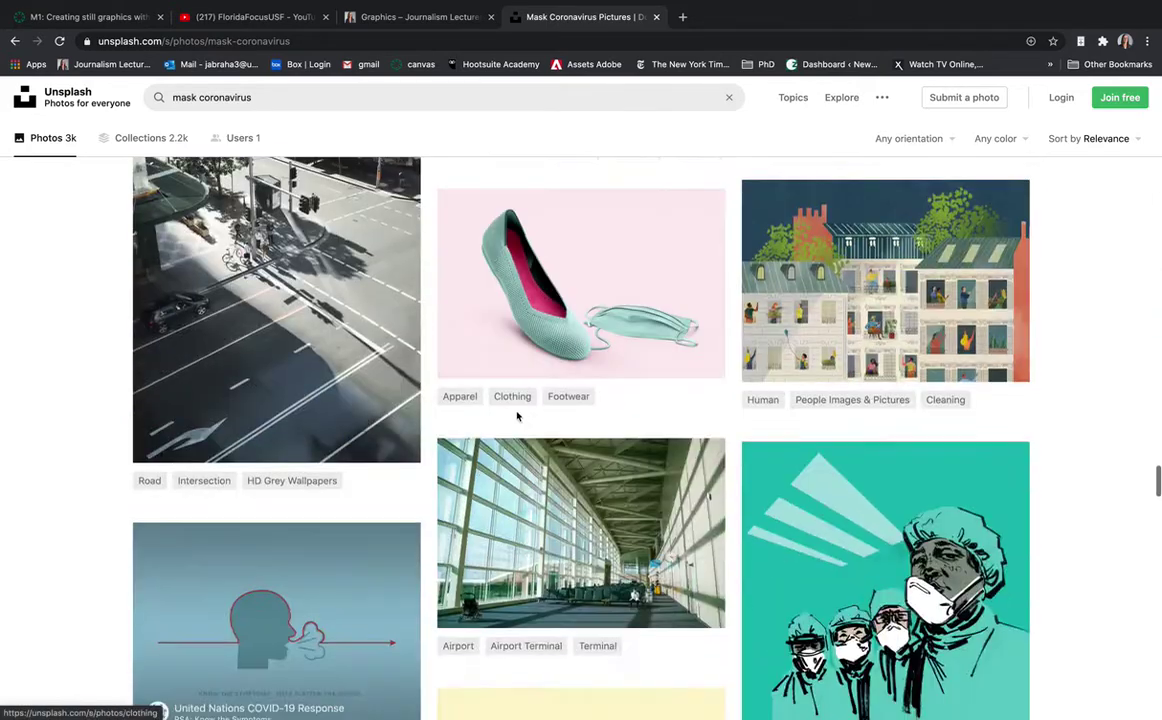
scroll(517, 415, down, 2)
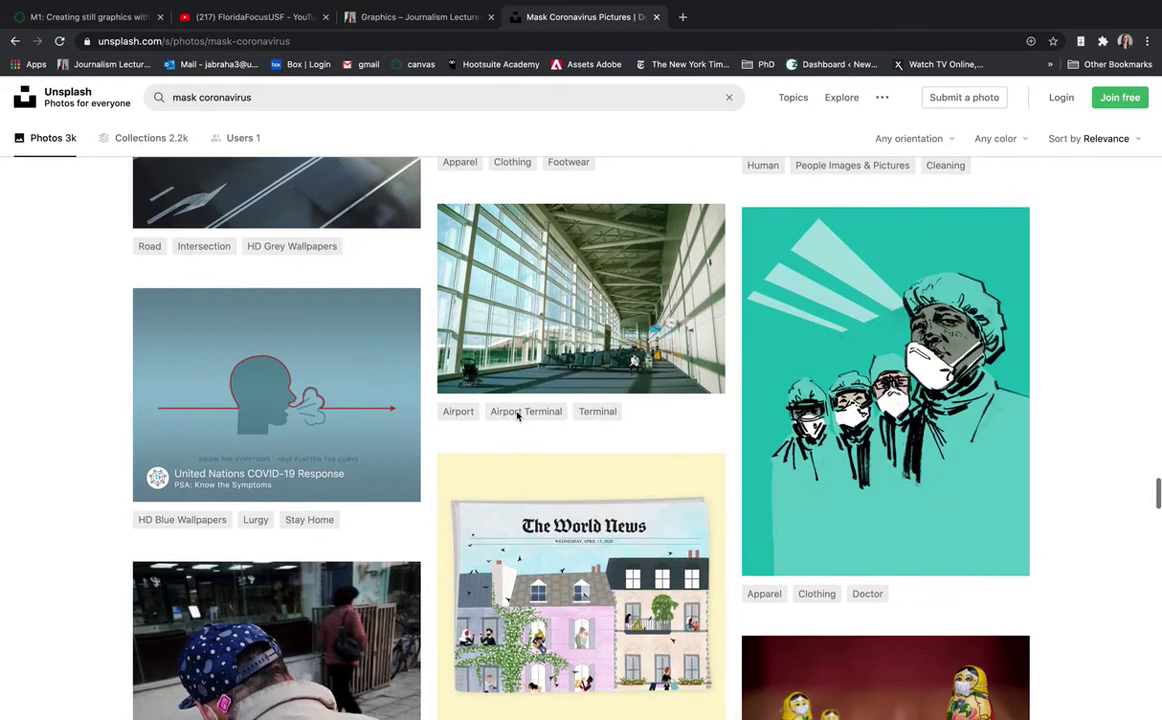
scroll(516, 415, down, 2)
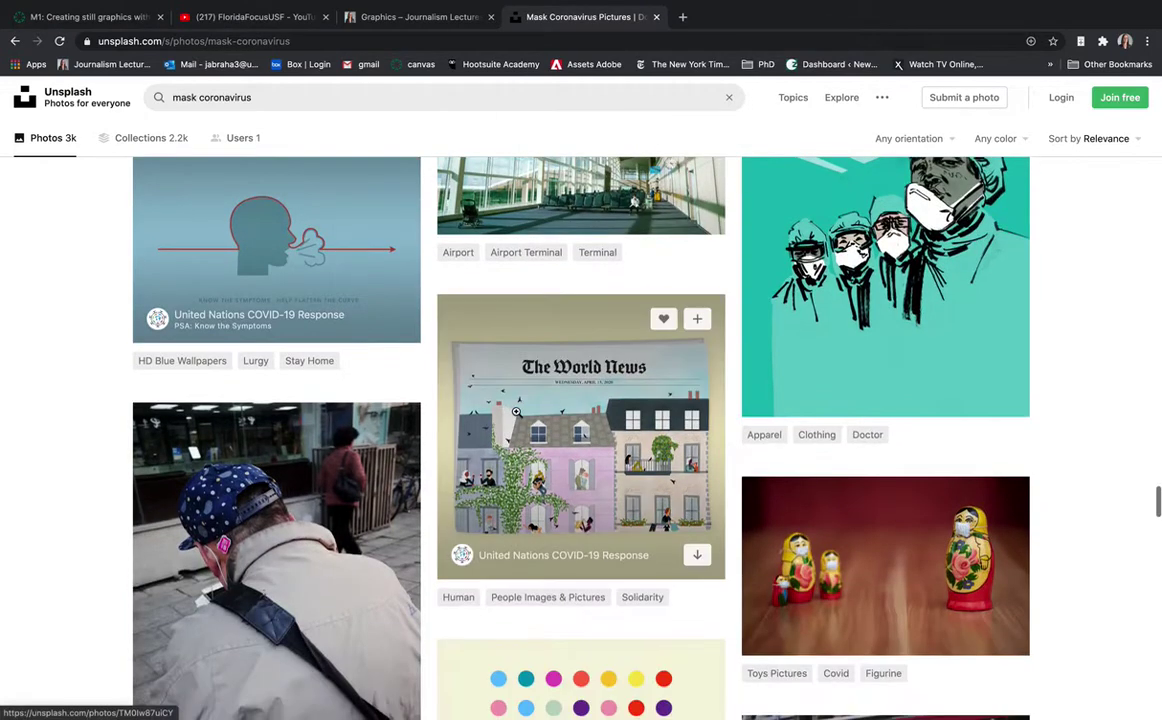
scroll(857, 316, up, 1)
mouse_move(917, 403)
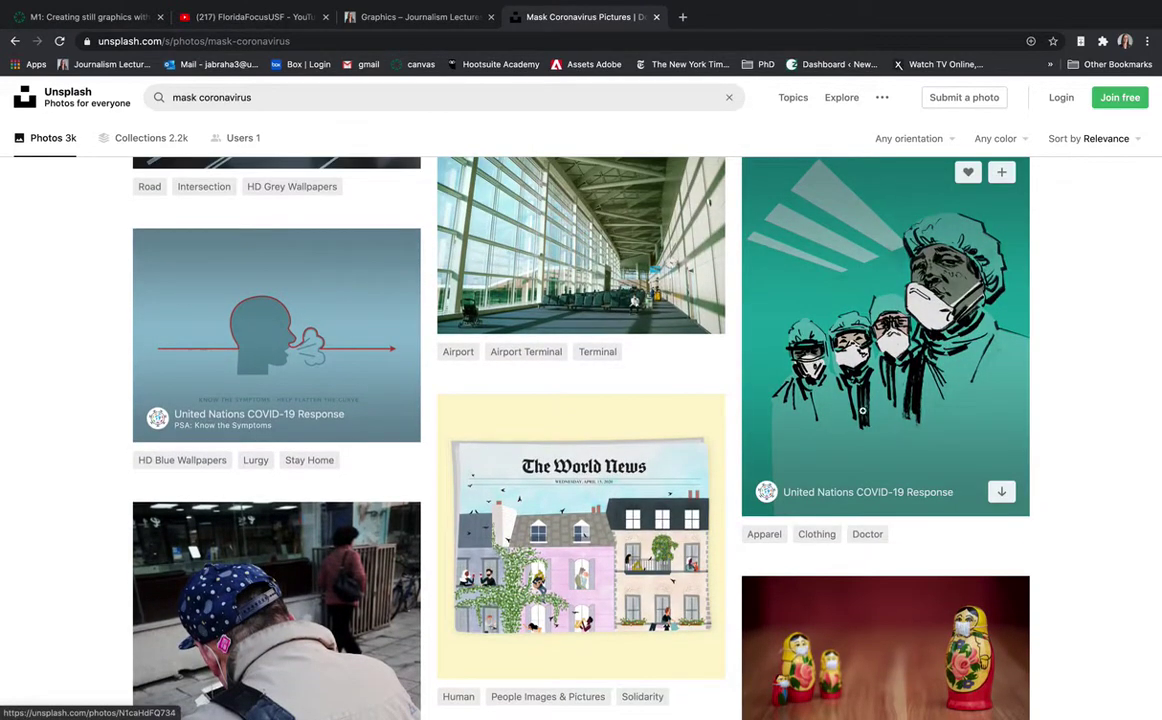
scroll(862, 410, up, 1)
scroll(873, 497, down, 4)
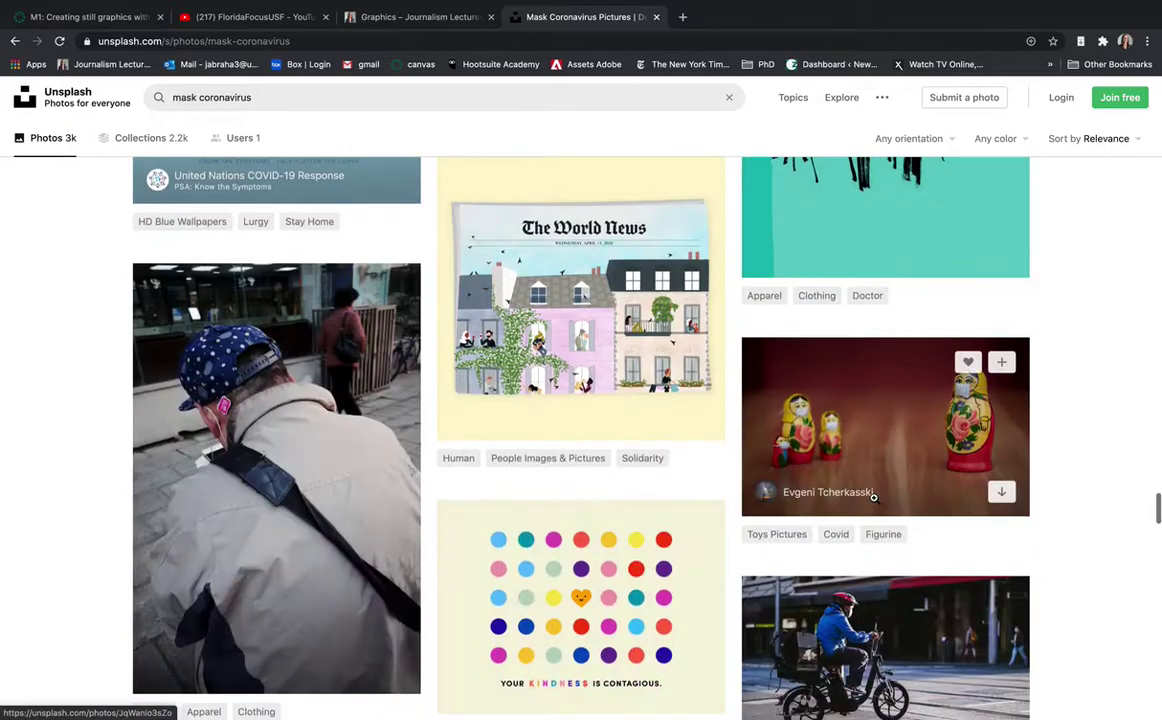
scroll(873, 497, down, 8)
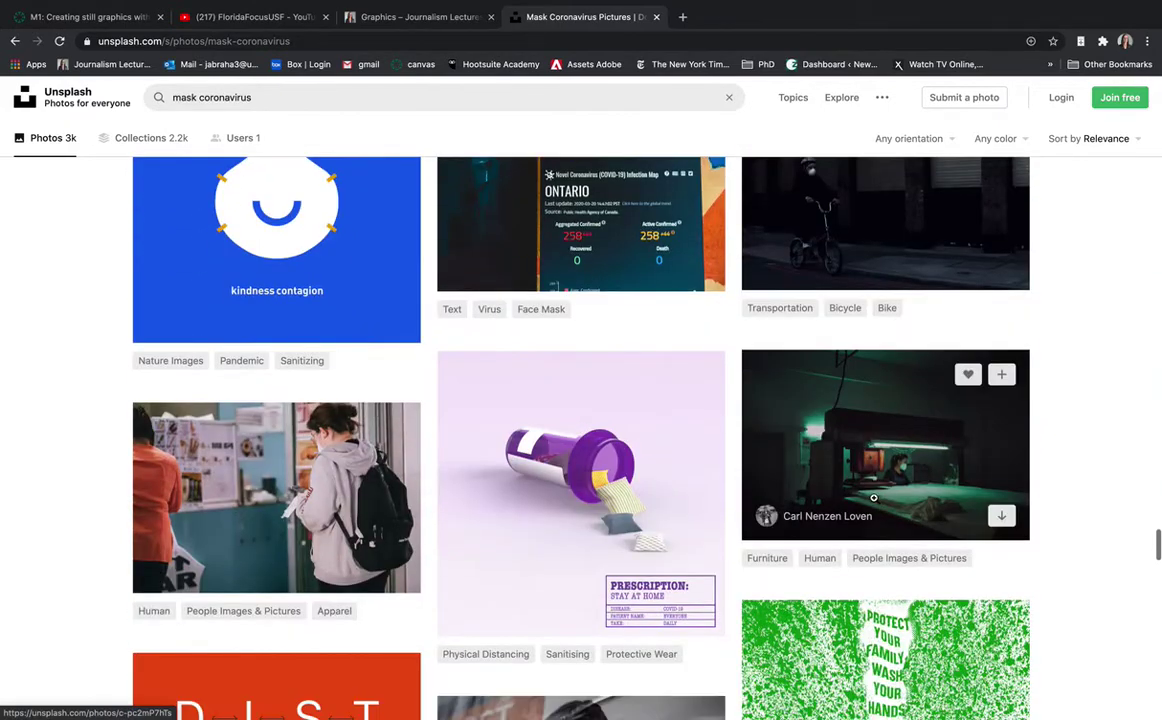
scroll(873, 497, down, 4)
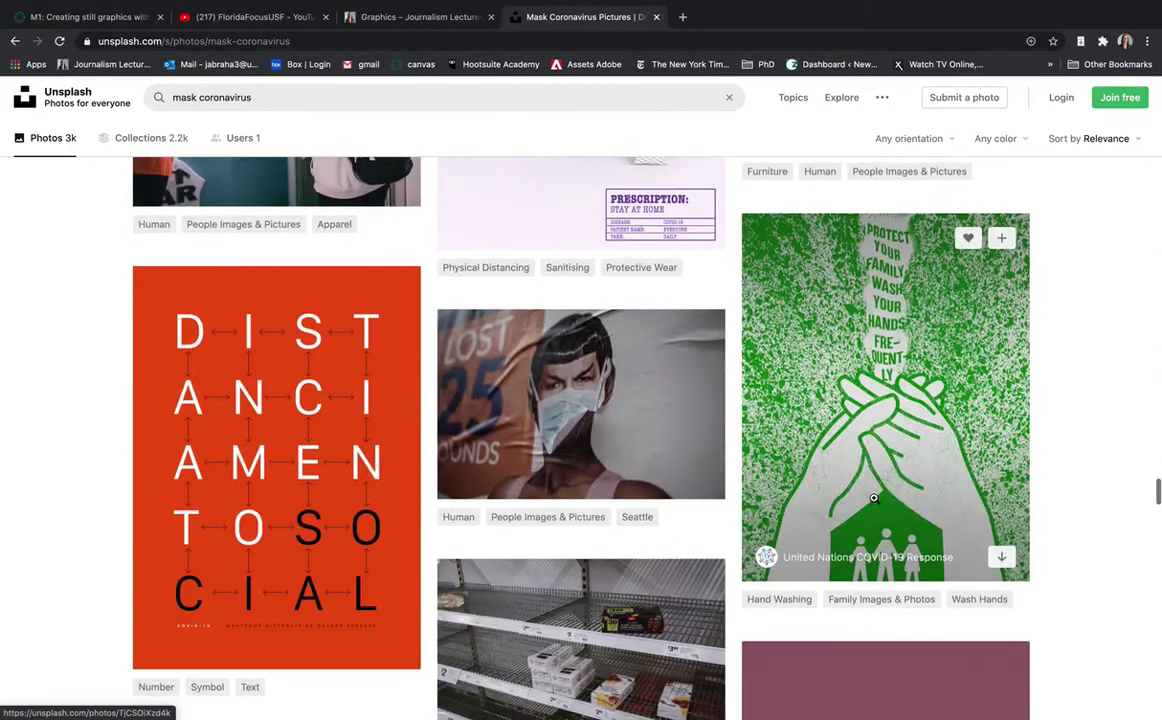
Step: Open the teal United Nations COVID-19 Response illustration of four medical workers wearing masks
scroll(873, 497, up, 11)
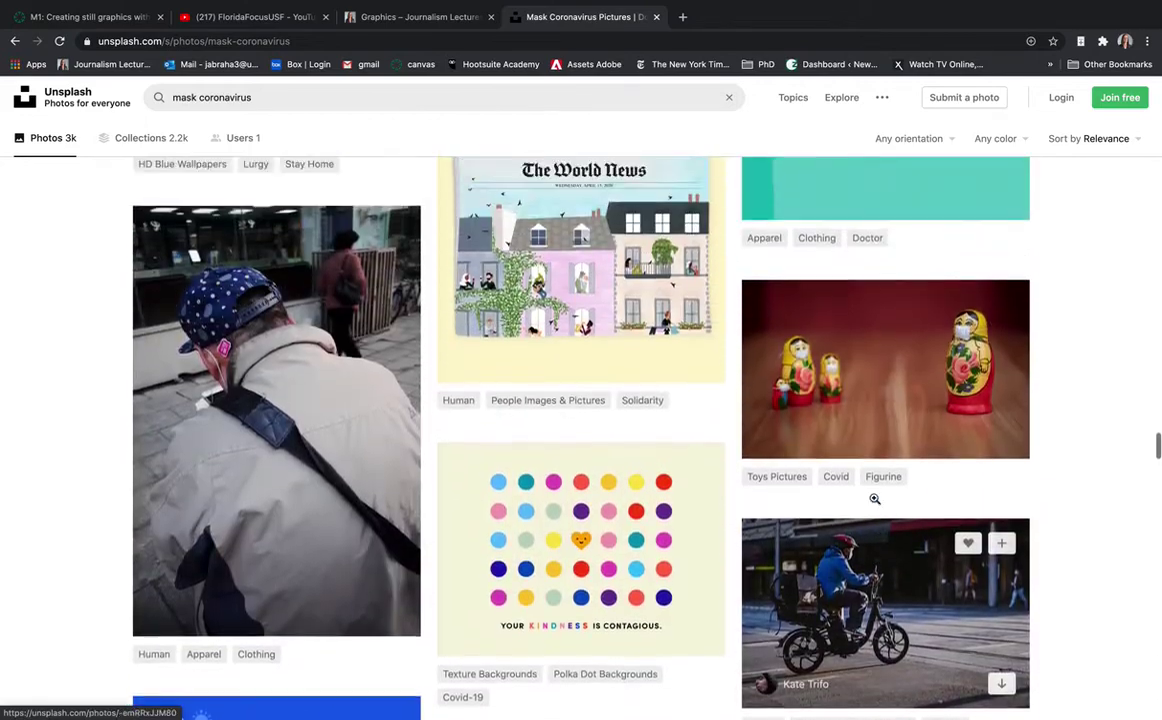
scroll(873, 497, up, 3)
click(851, 322)
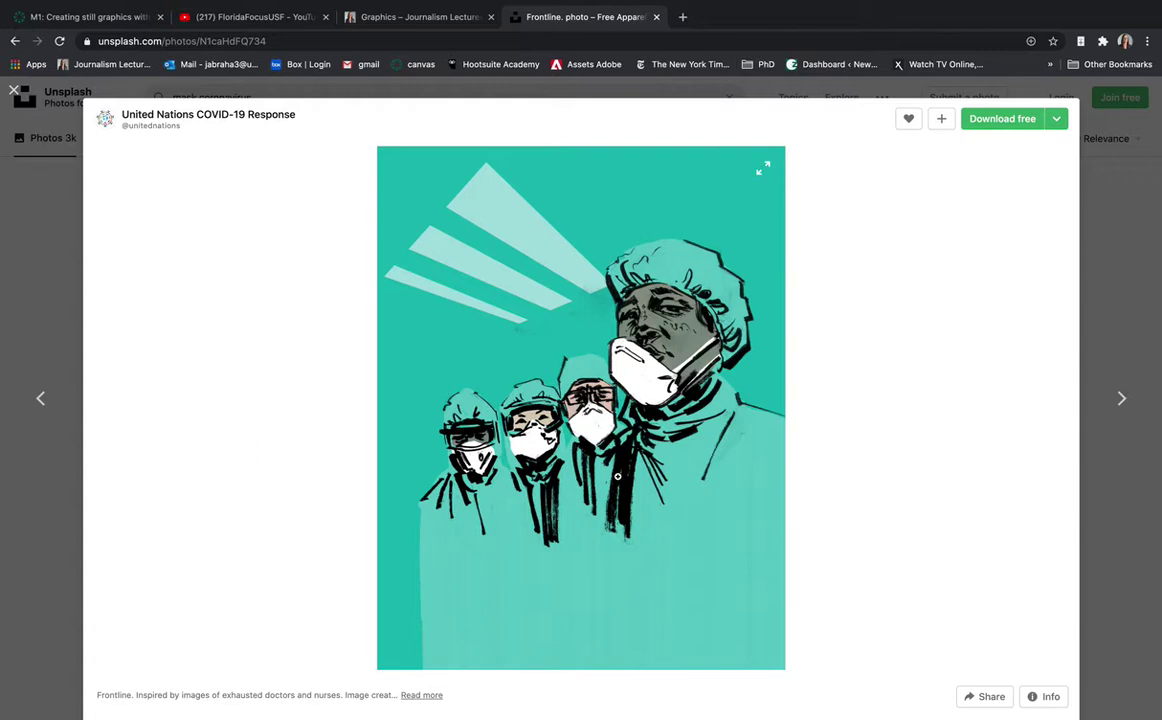
Step: Read the illustration's full description and image credit, and download the free image
scroll(617, 476, down, 3)
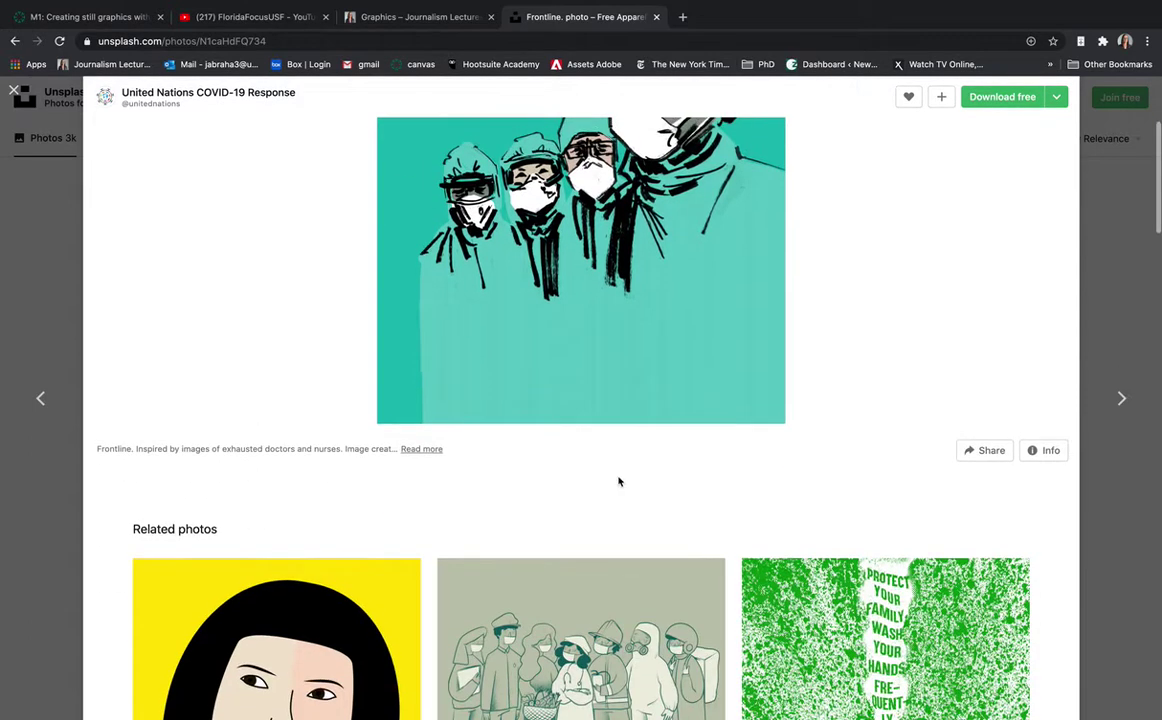
click(425, 449)
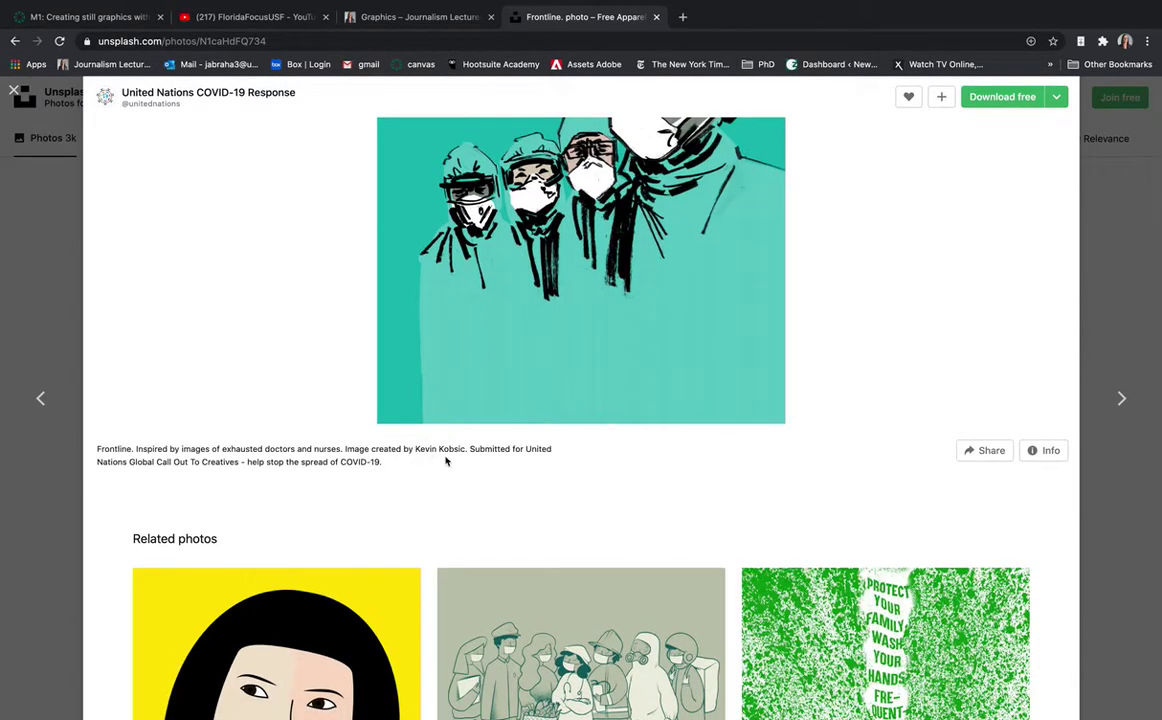
scroll(578, 477, up, 1)
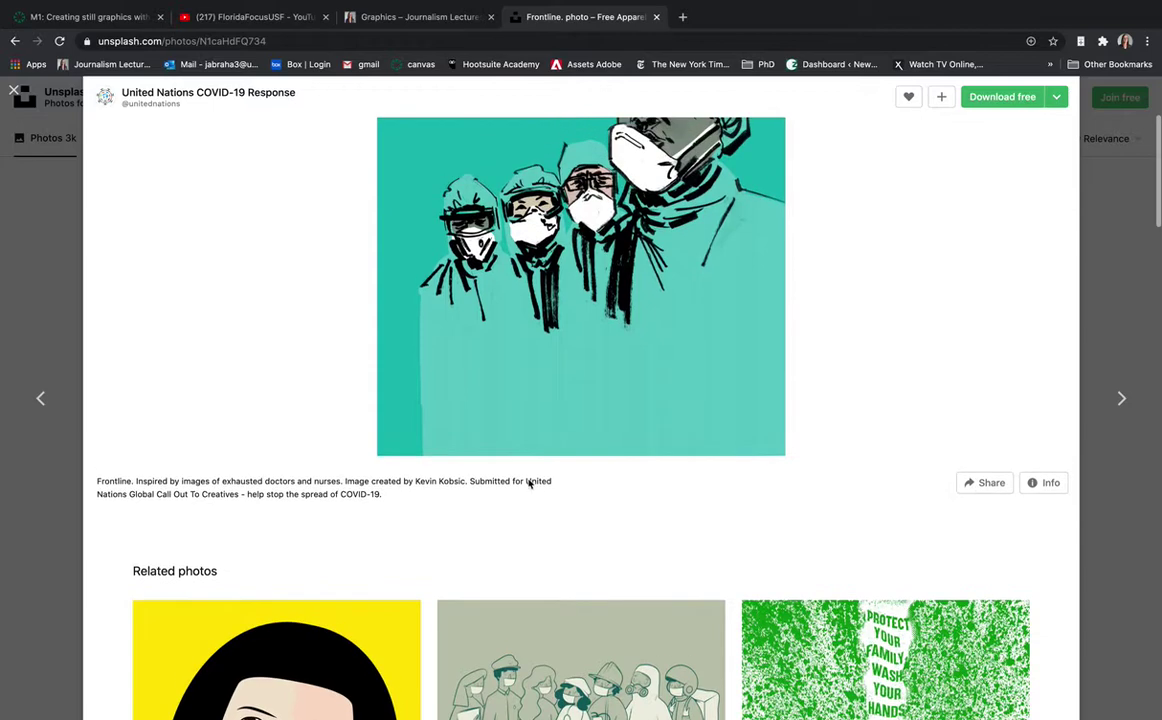
scroll(385, 508, down, 1)
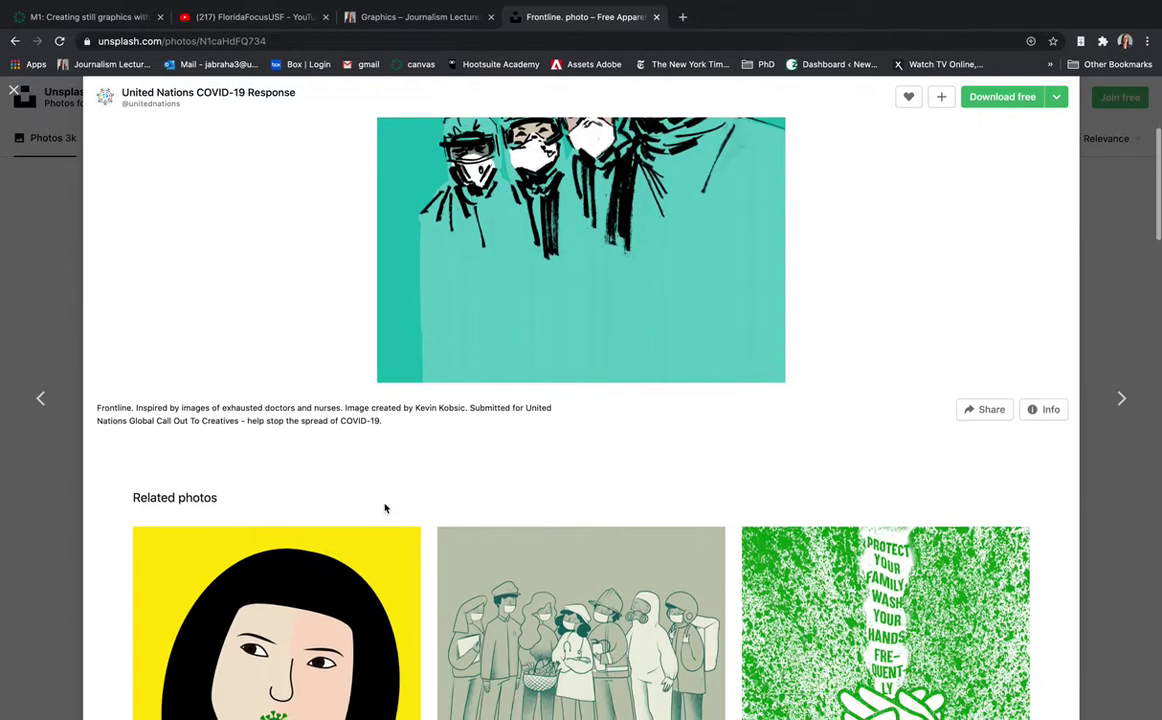
scroll(385, 508, up, 3)
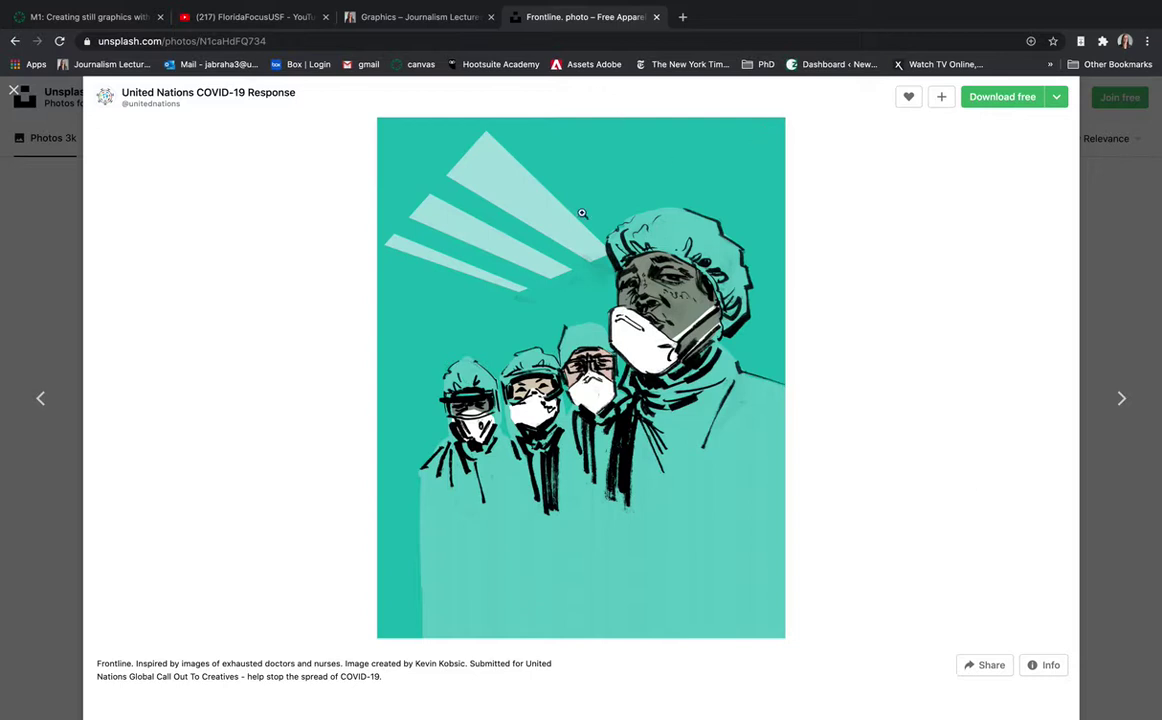
click(998, 97)
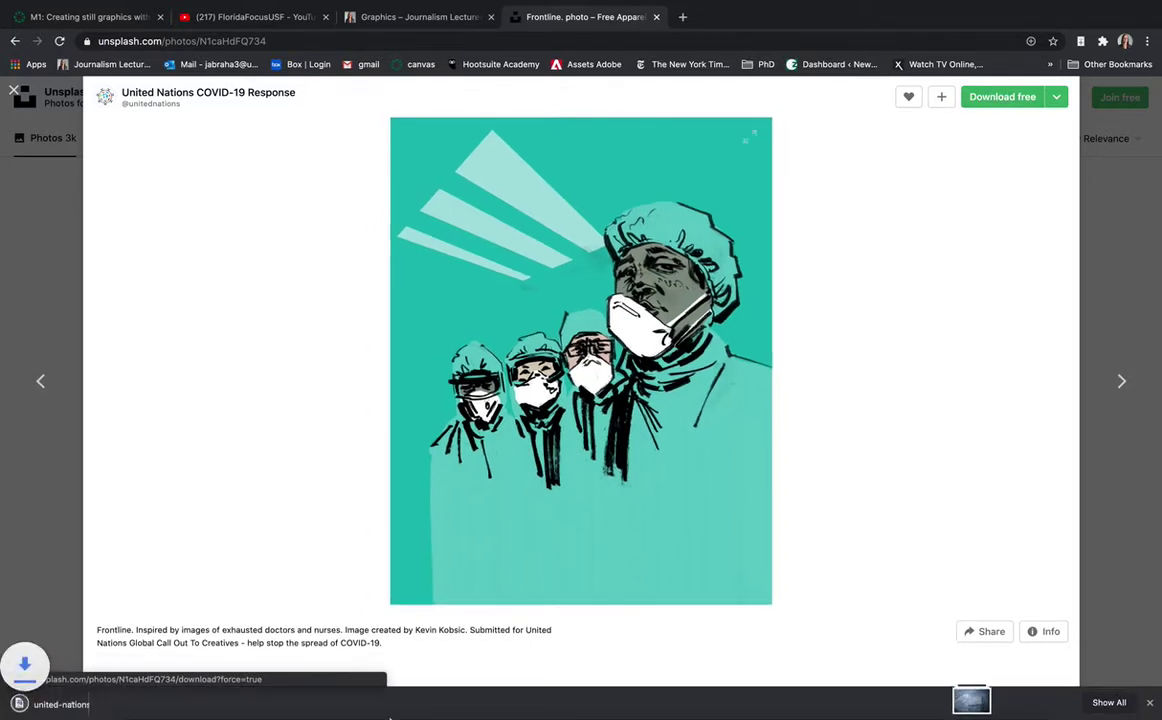
Step: Take Chrome out of full screen and bring the Finder windows for the mask mandate and Downloads folders forward
mouse_move(5, 8)
click(47, 40)
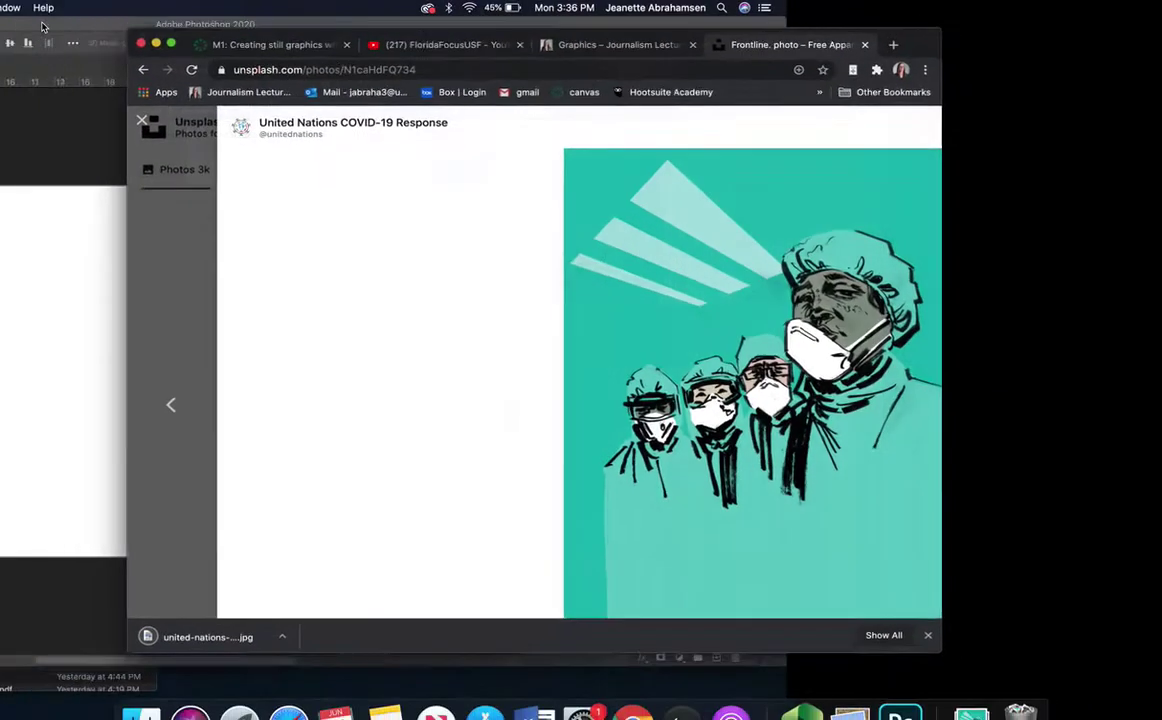
click(141, 690)
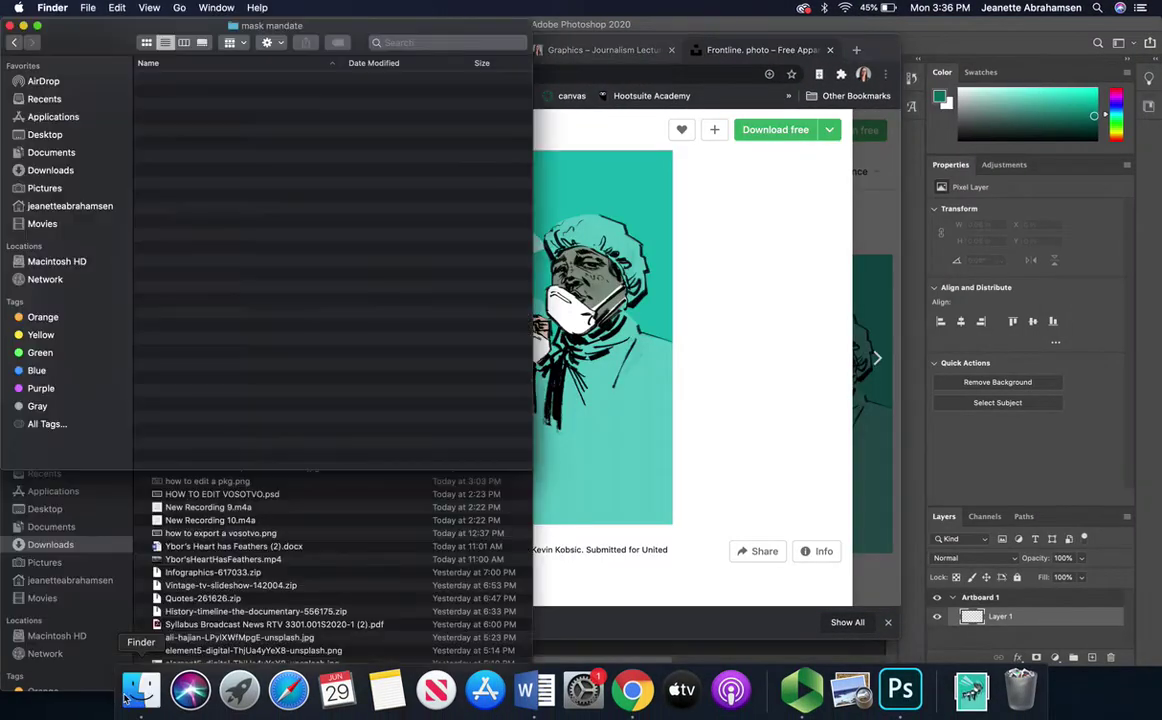
click(292, 558)
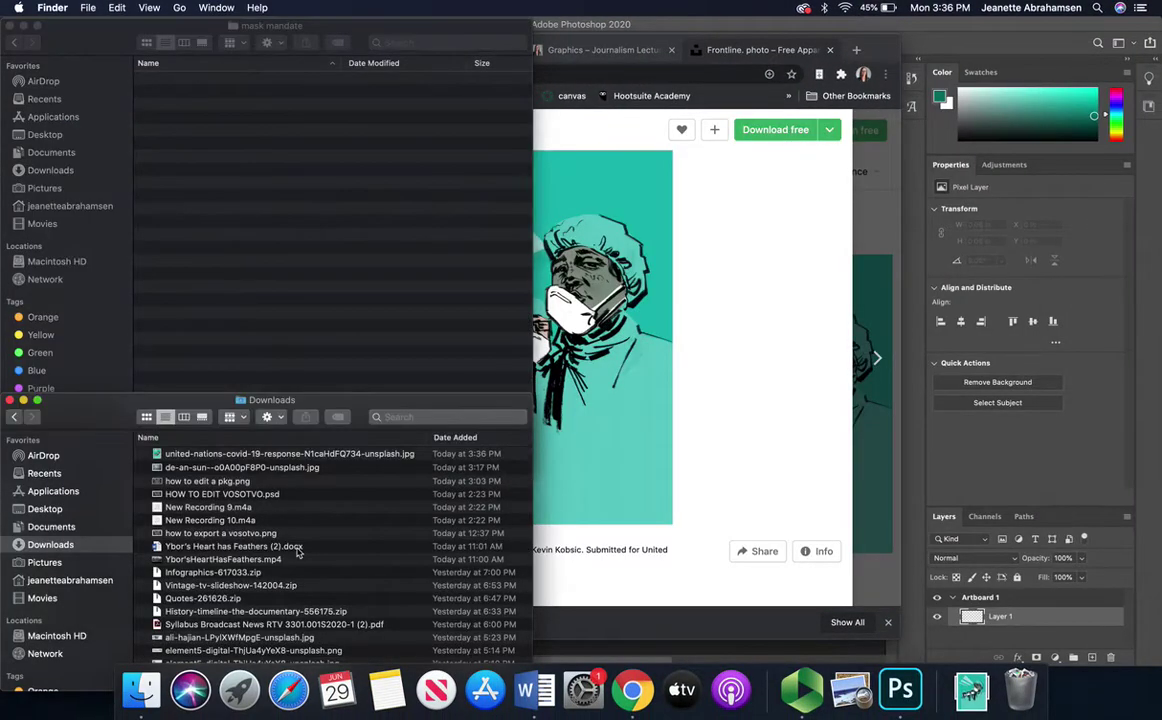
Step: Preview the Unsplash photo of packaged surgical masks and move its file from Downloads into the mask mandate folder
double_click(200, 467)
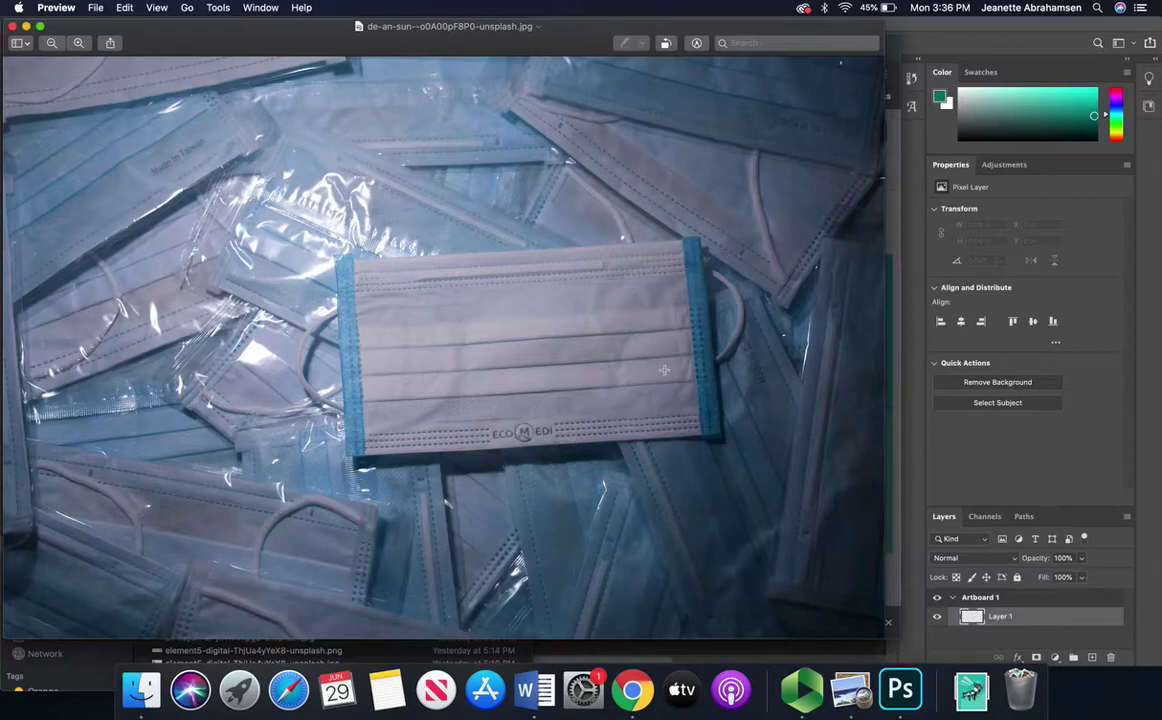
click(12, 26)
drag(209, 474, 272, 194)
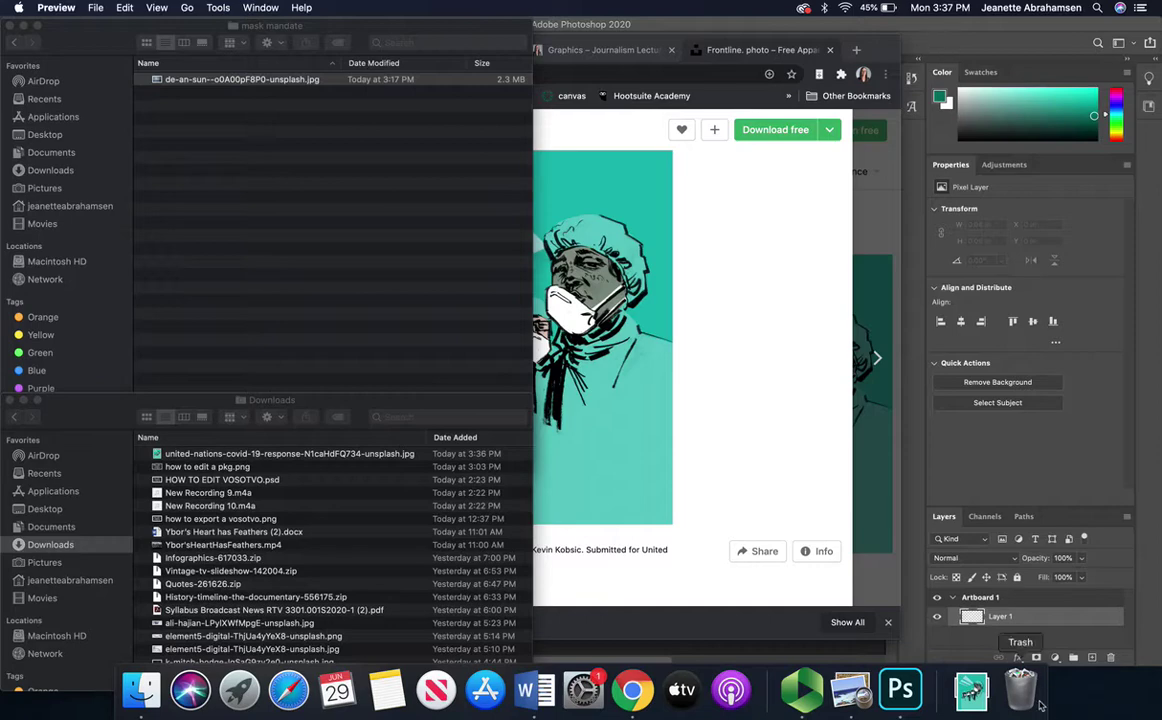
Step: Switch to Photoshop and try to place the mask photo from the mask mandate folder onto the blank artboard
click(818, 27)
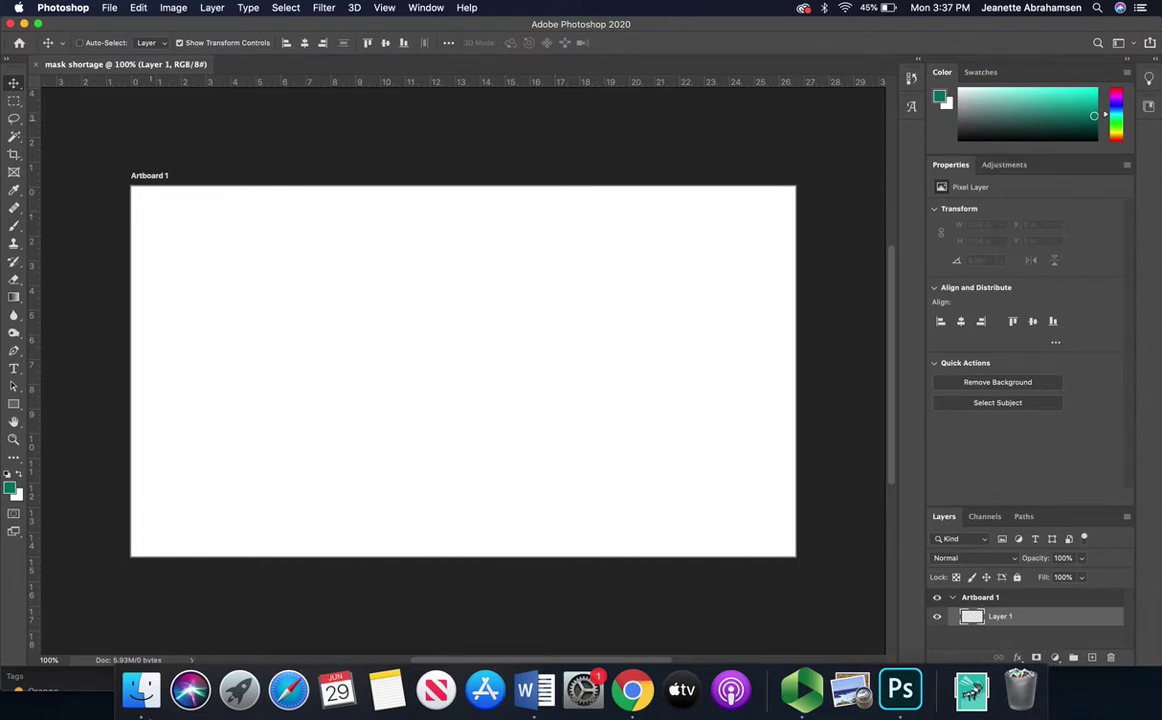
click(141, 690)
drag(186, 80, 645, 352)
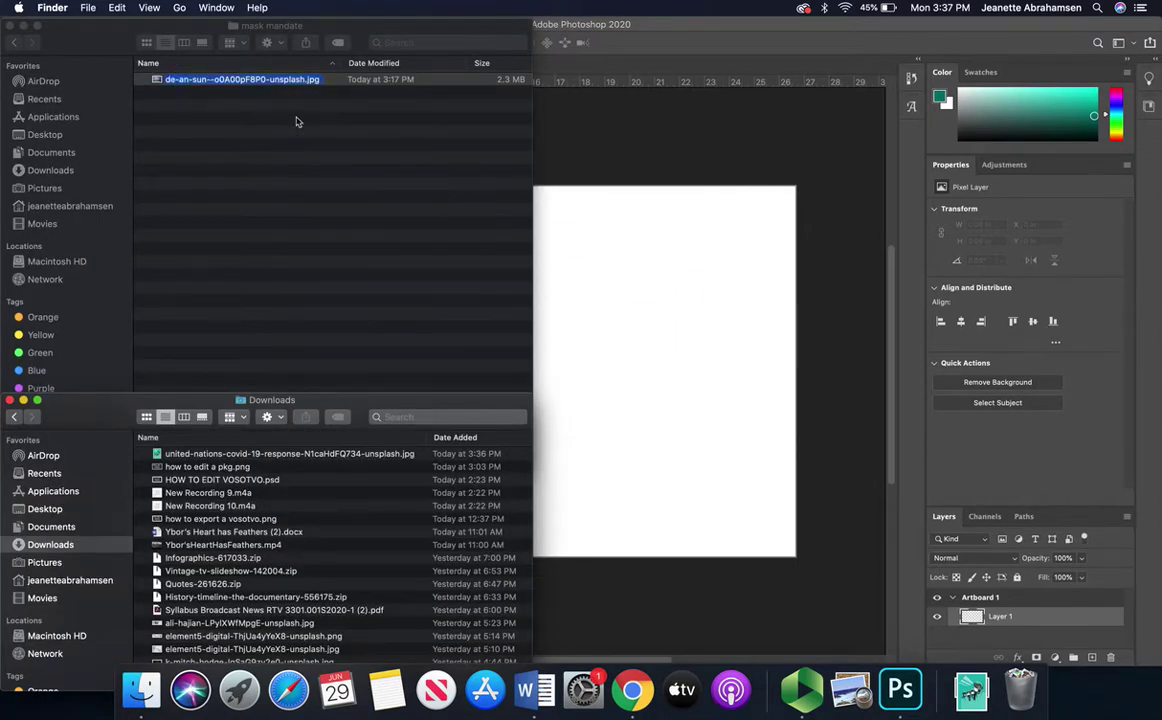
click(665, 28)
Step: Open de-an-sun--o0A00pF8P0-unsplash.jpg from Documents, USF, Classes, 2020 fall, mask mandate as a separate Photoshop document
click(110, 7)
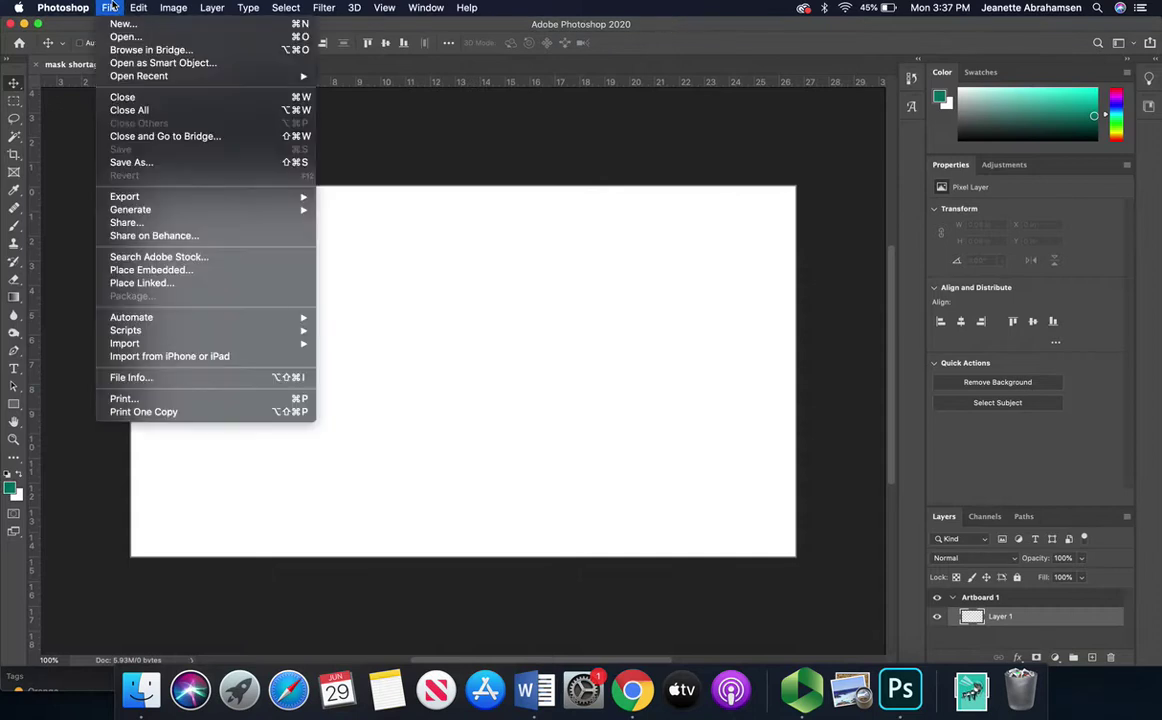
click(118, 40)
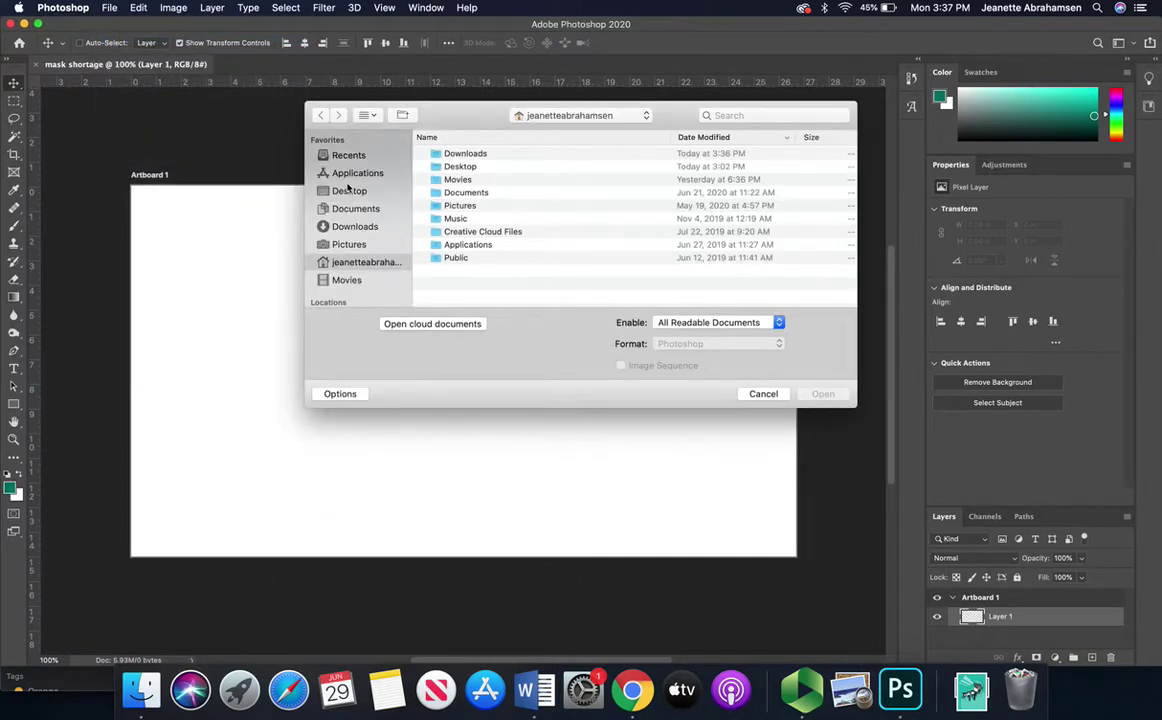
click(352, 208)
double_click(451, 193)
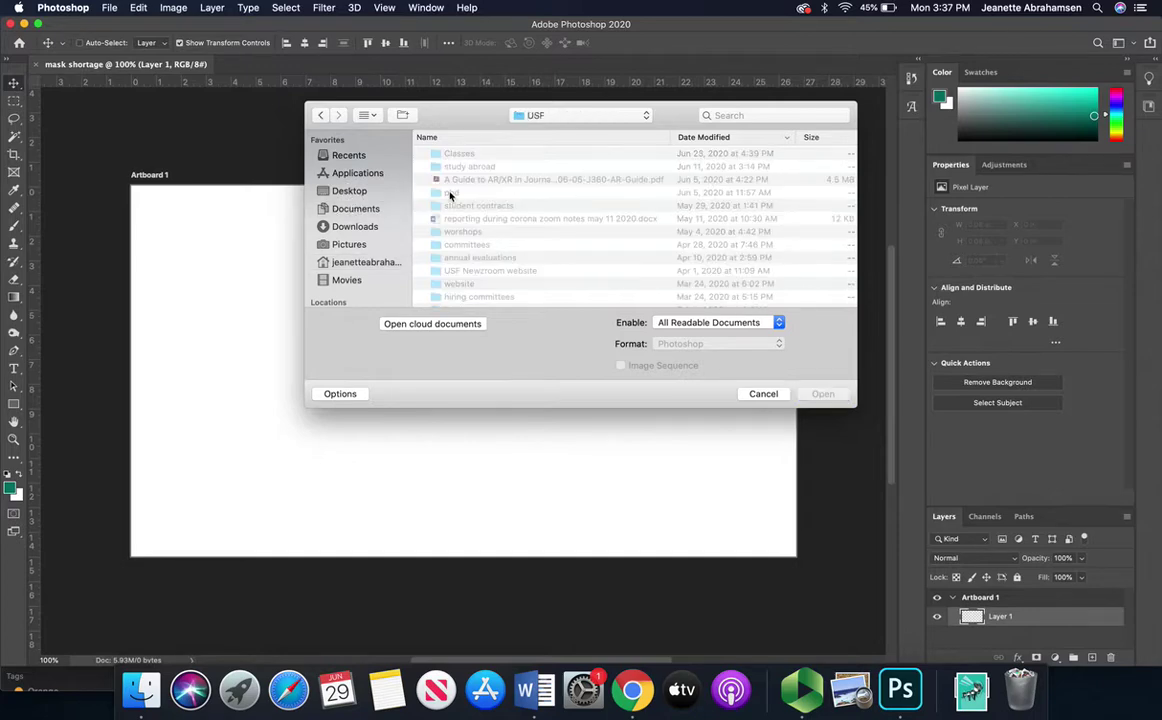
double_click(457, 155)
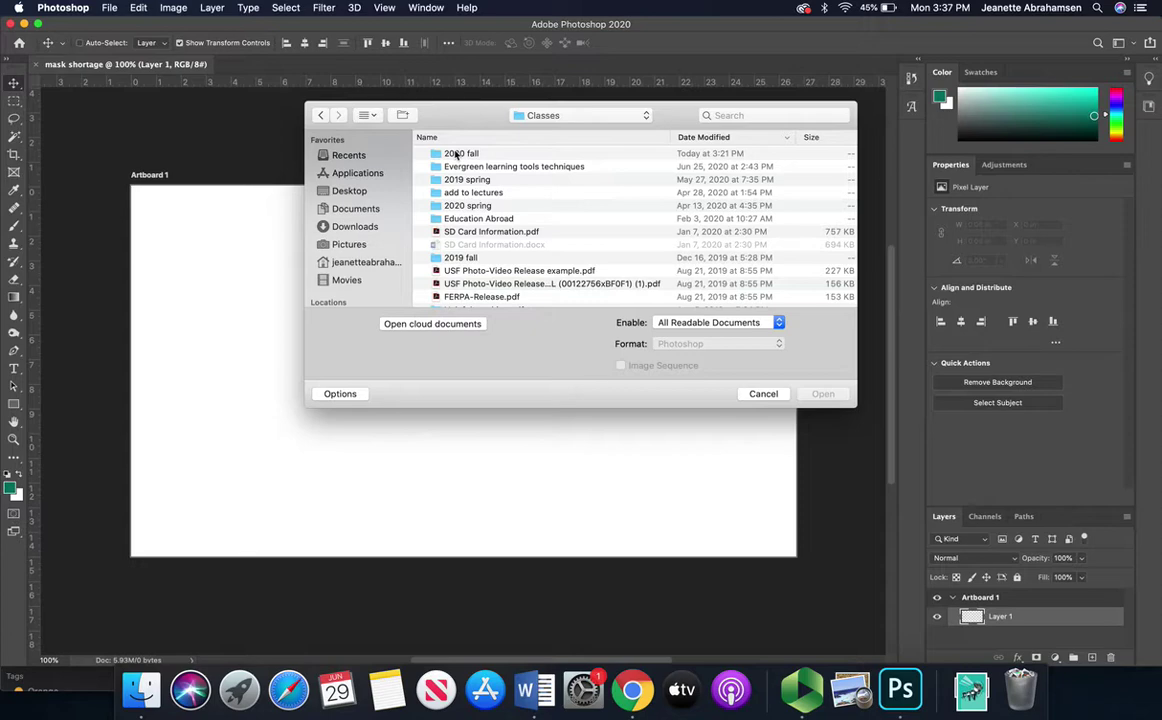
double_click(461, 154)
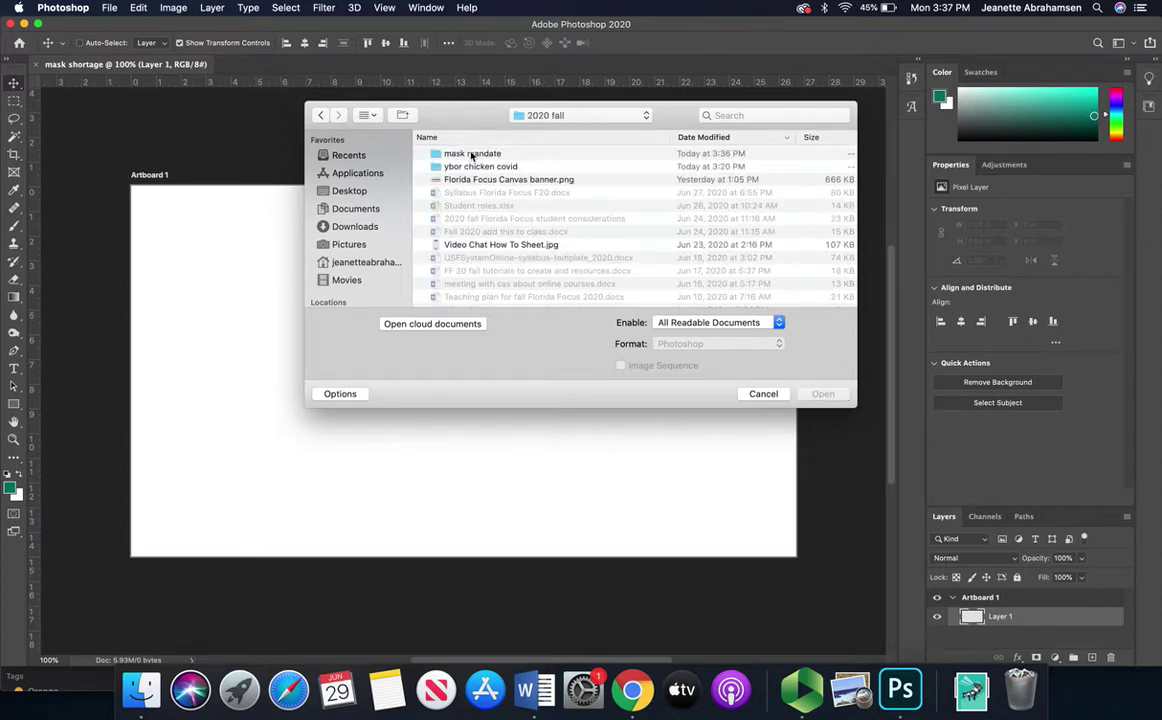
double_click(460, 155)
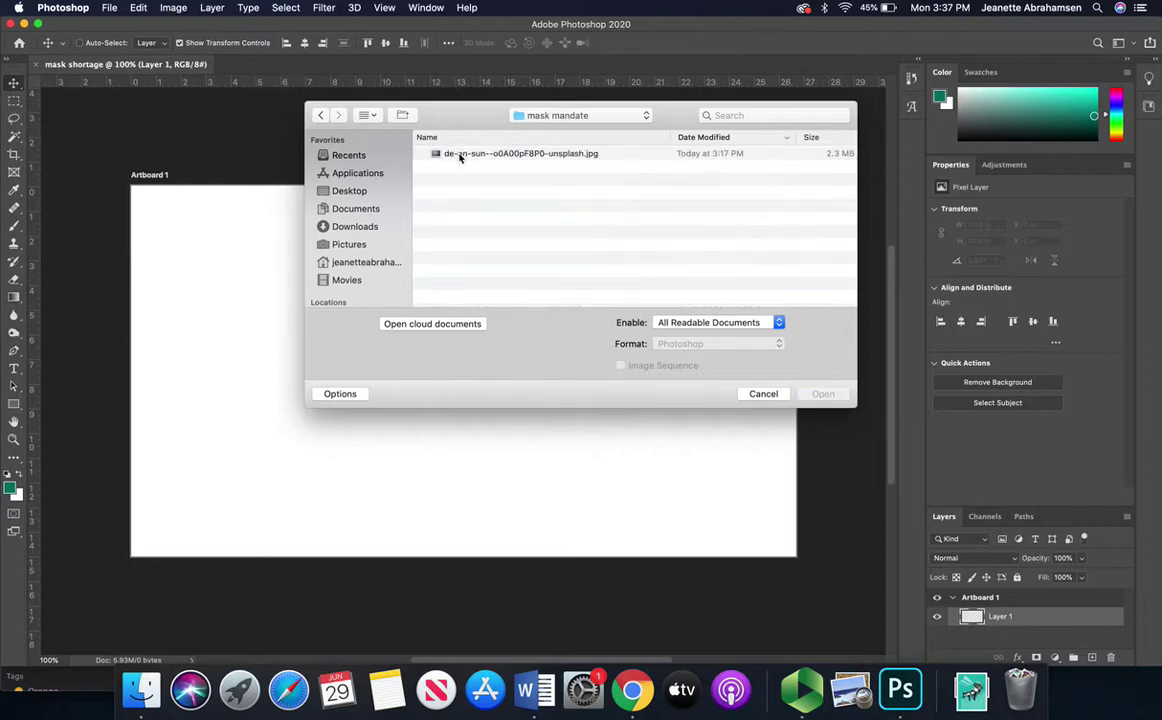
click(459, 155)
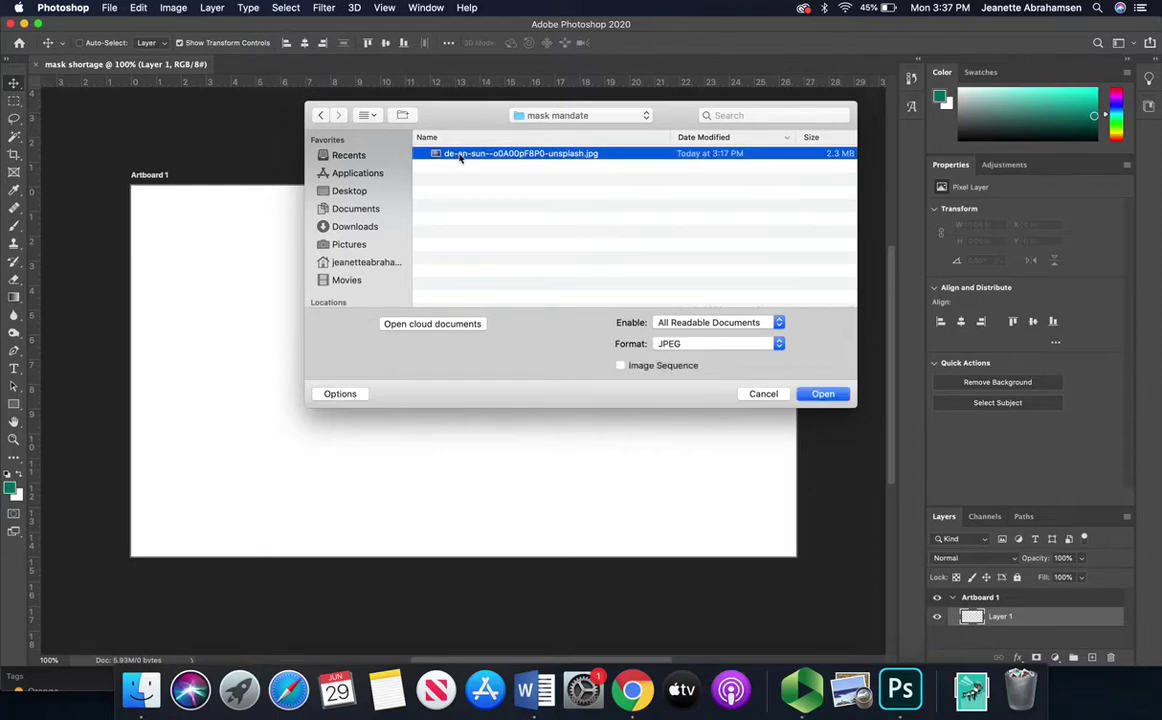
click(823, 394)
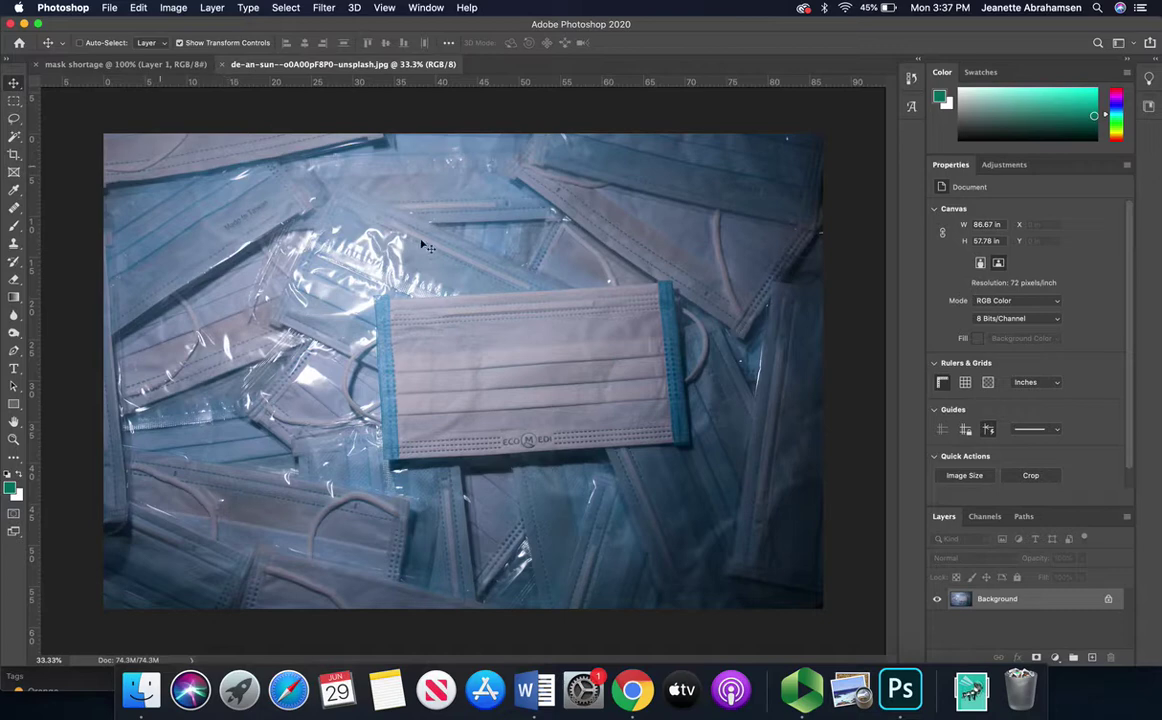
Step: Compare the two open documents, float the mask shortage document in its own window, and dock it back beside the photo
click(155, 65)
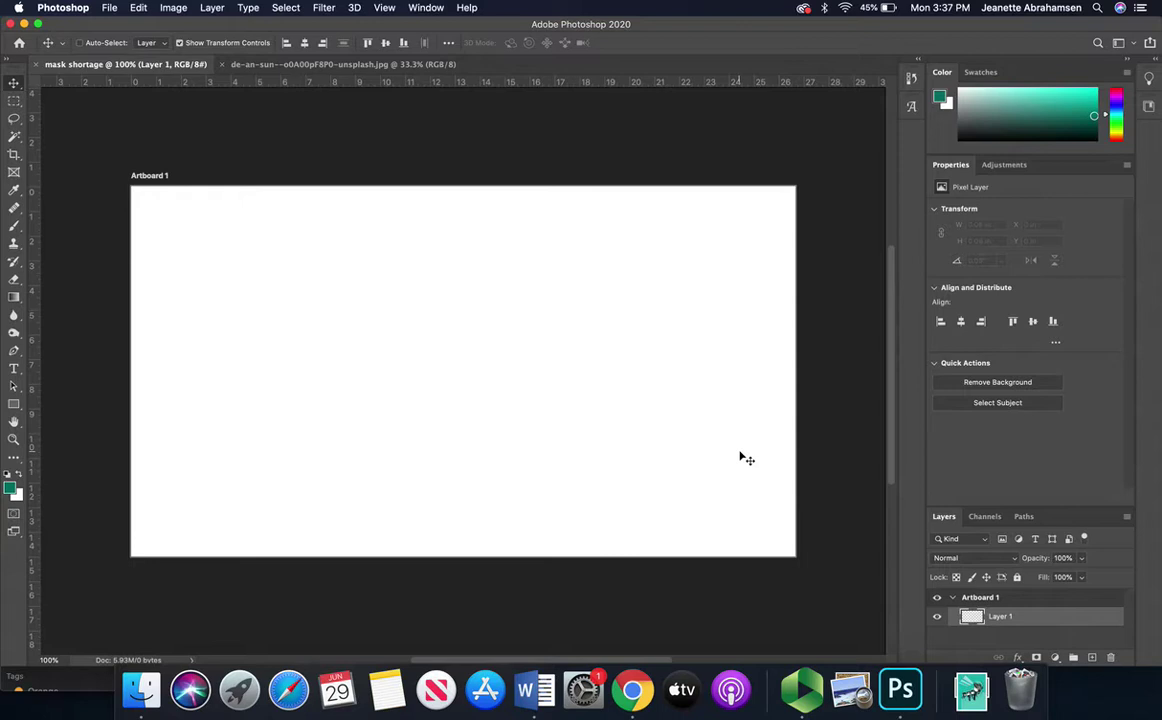
click(314, 64)
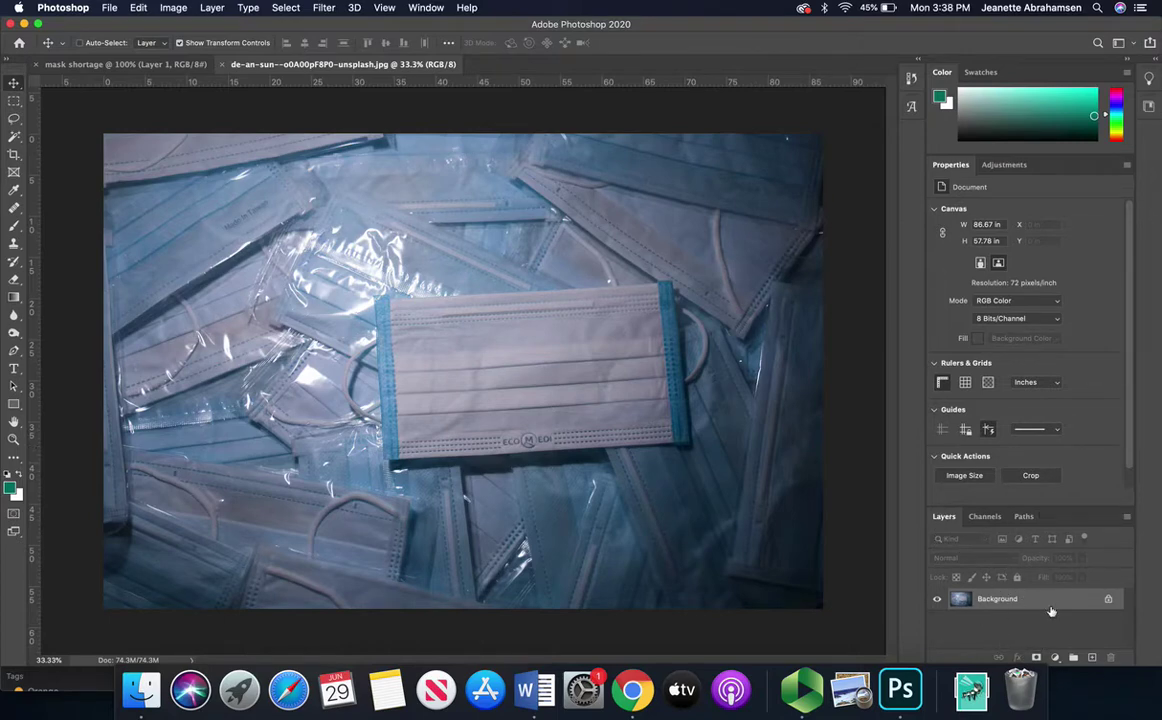
drag(1052, 612, 529, 324)
drag(125, 64, 376, 222)
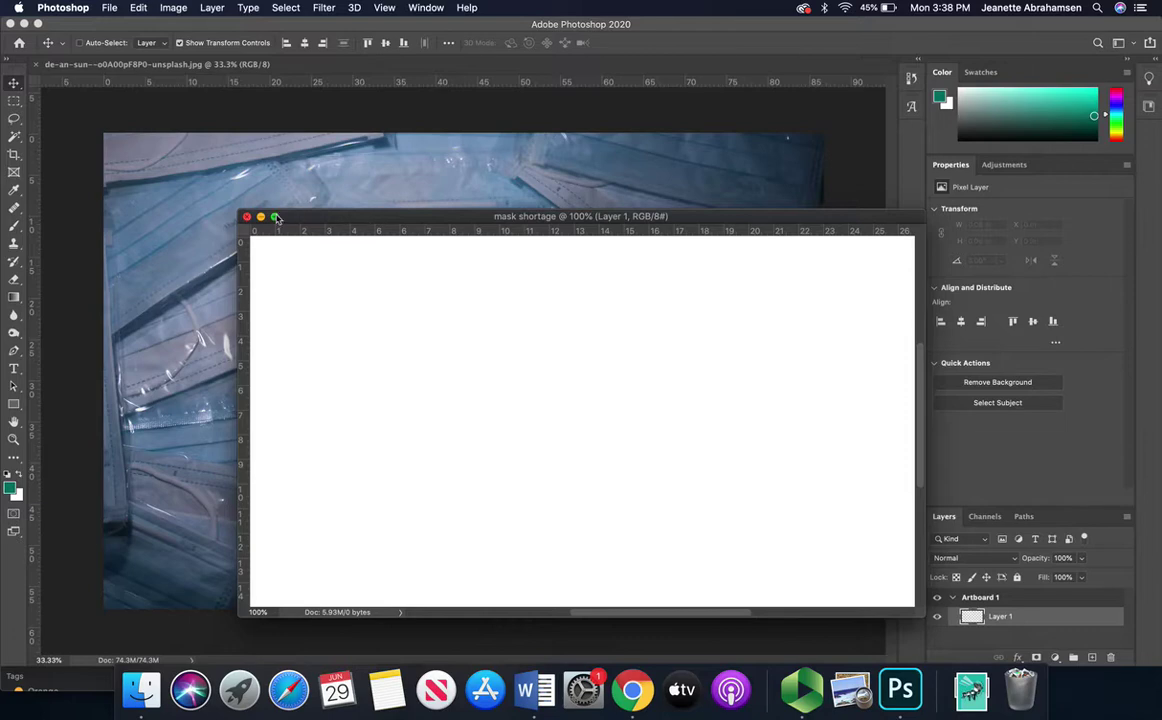
drag(298, 214, 308, 72)
Step: Copy the mask photo's Background layer onto Artboard 1 of the mask shortage document
click(194, 66)
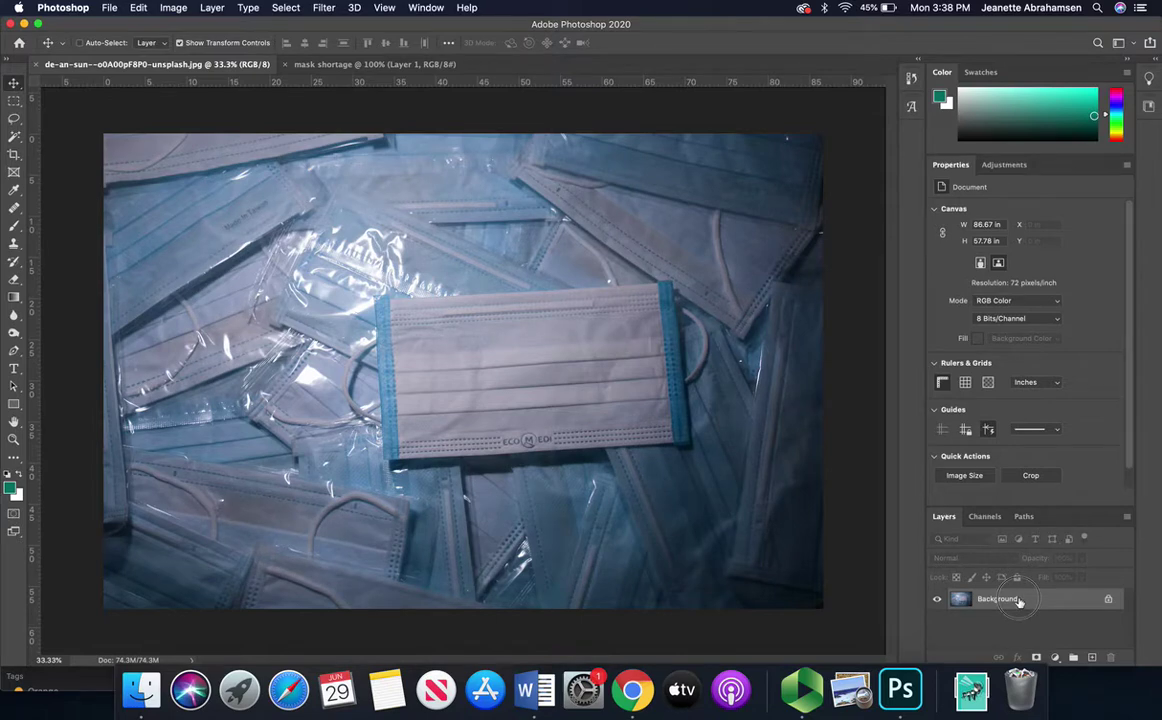
click(384, 67)
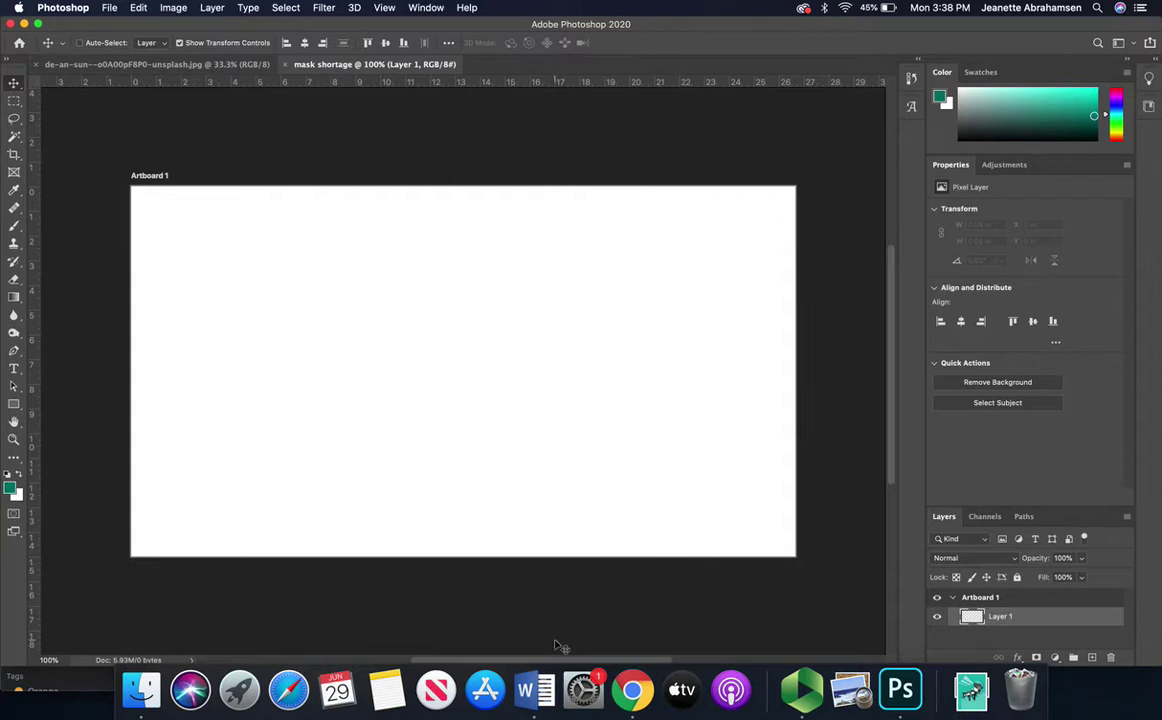
click(199, 66)
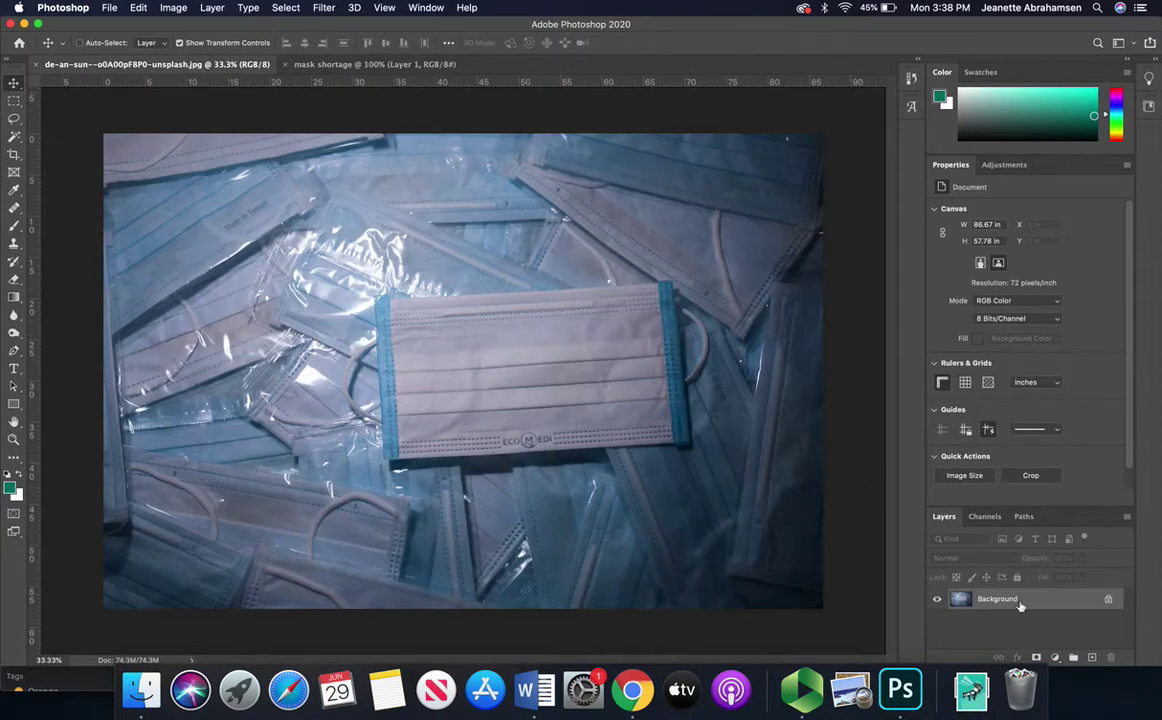
drag(960, 598, 410, 410)
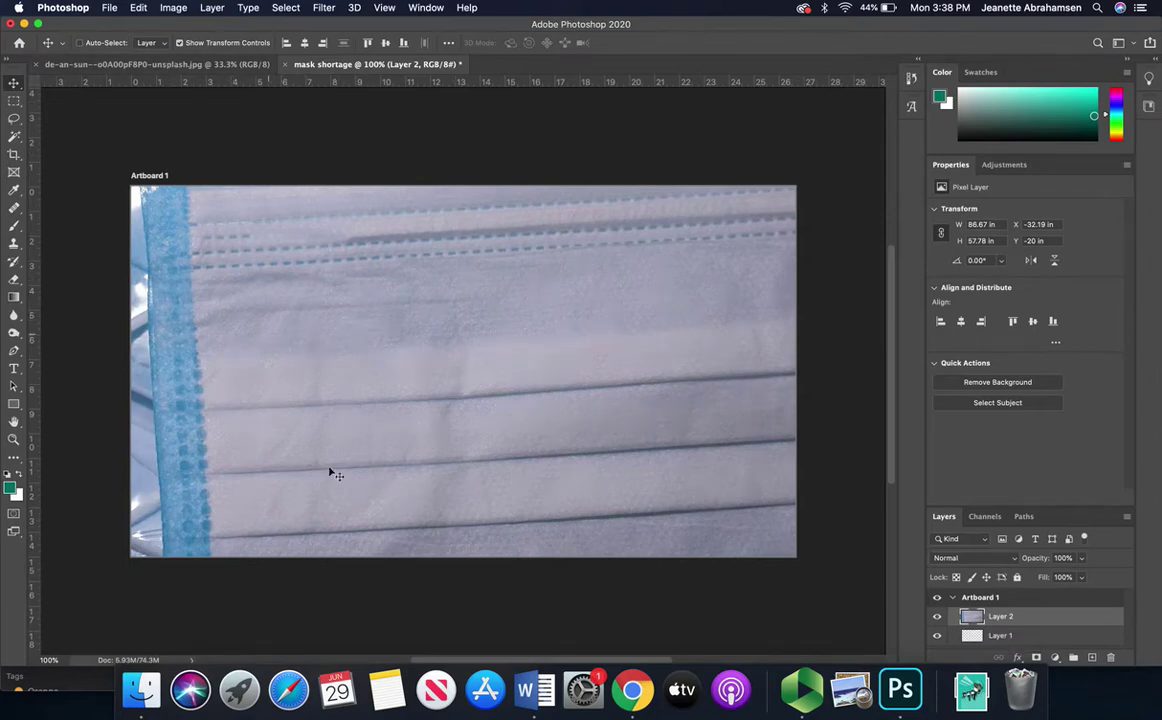
Step: Show the file info of the mask photo in the mask mandate folder and examine its pixel dimensions
click(160, 66)
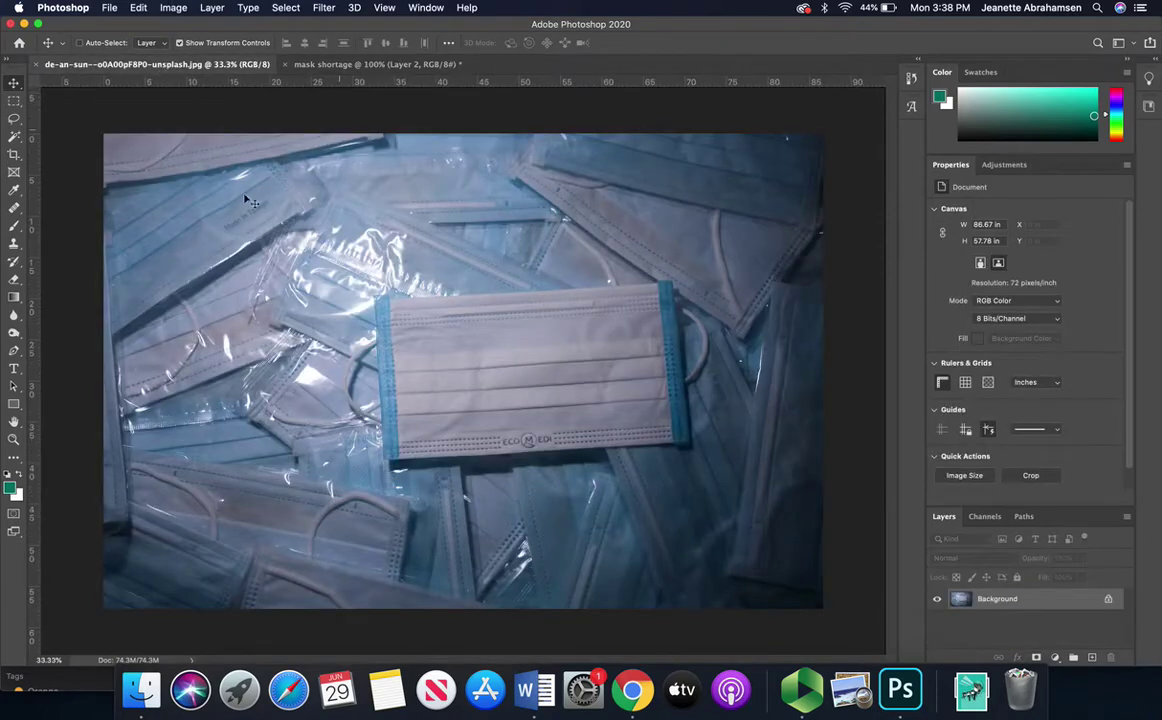
click(141, 688)
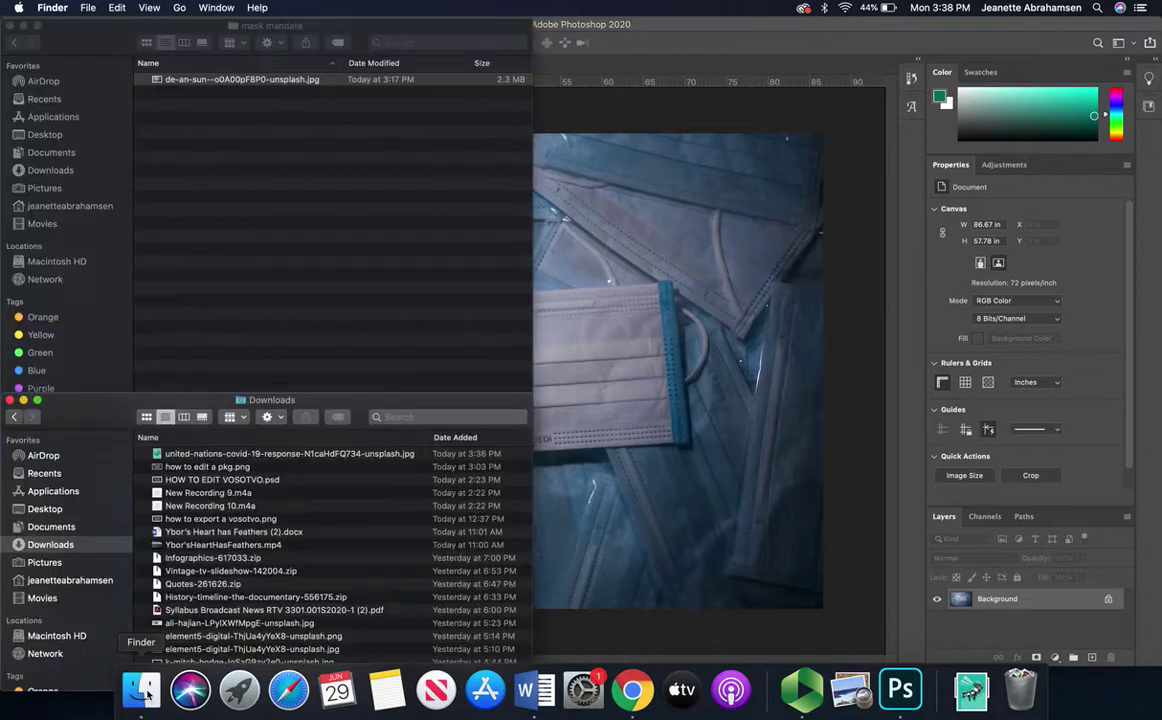
right_click(265, 86)
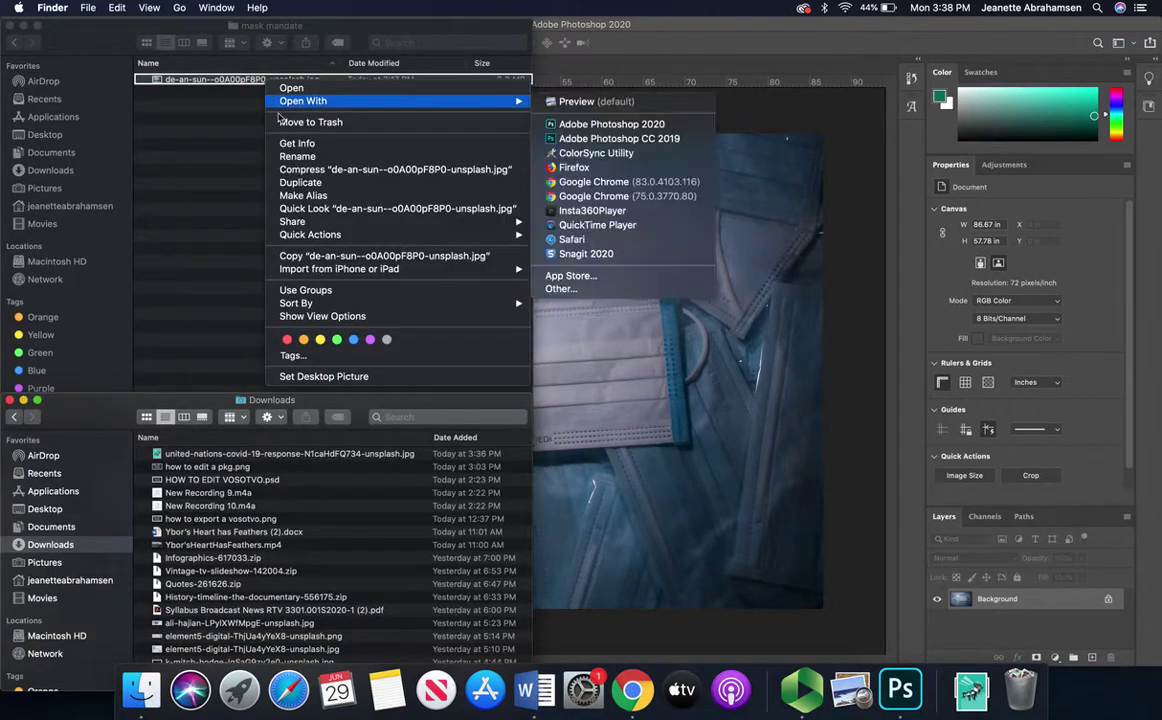
key(Escape)
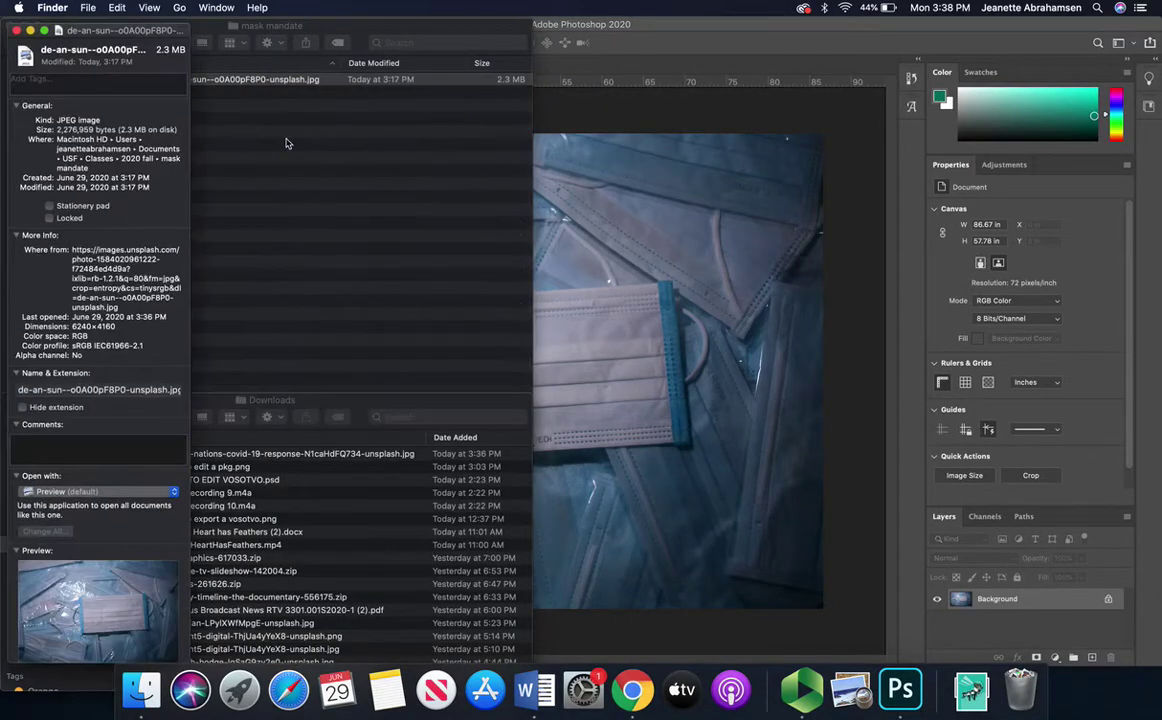
double_click(76, 326)
drag(95, 328, 125, 326)
click(737, 28)
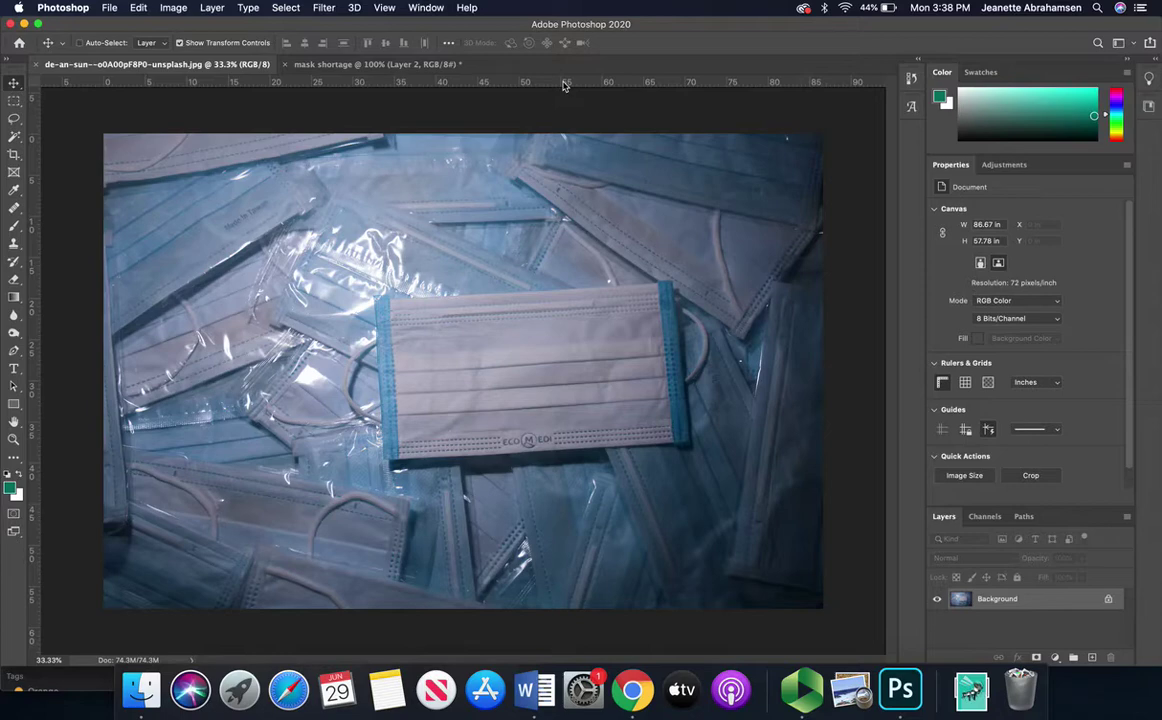
Step: Move the oversized photo layer in the mask shortage document until its left edge lies on the artboard, at about X 5.08 in, Y -15.9 in
click(357, 65)
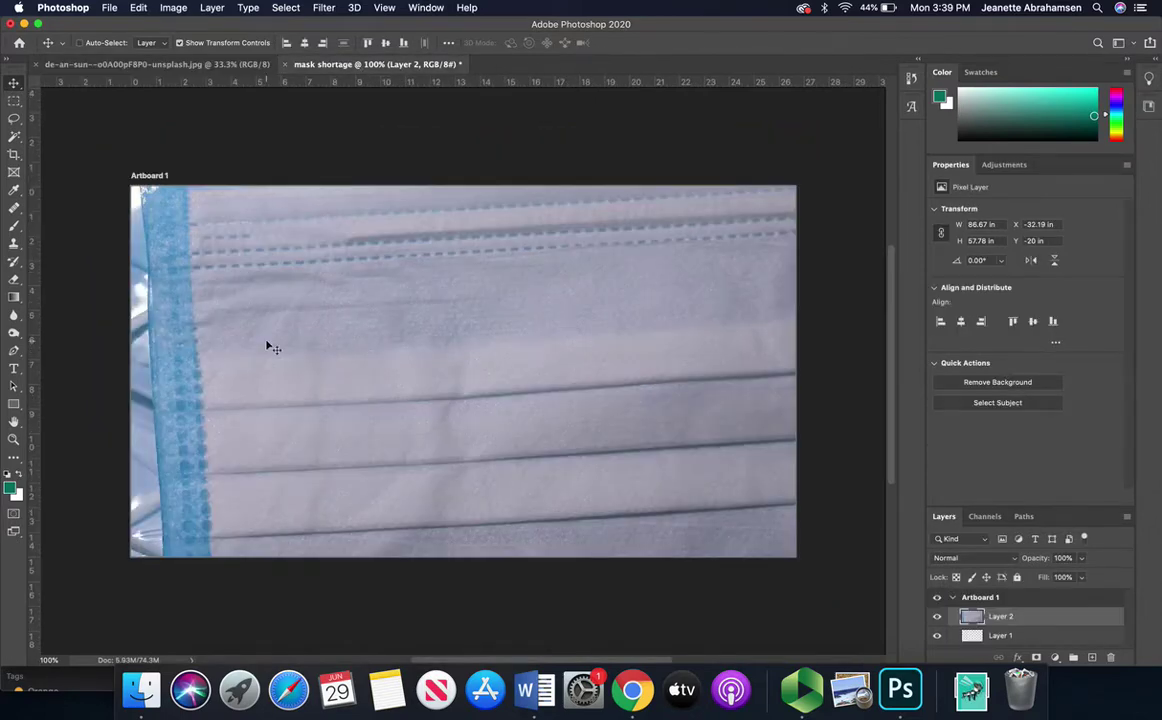
click(13, 84)
click(13, 84)
click(466, 441)
drag(466, 441, 448, 322)
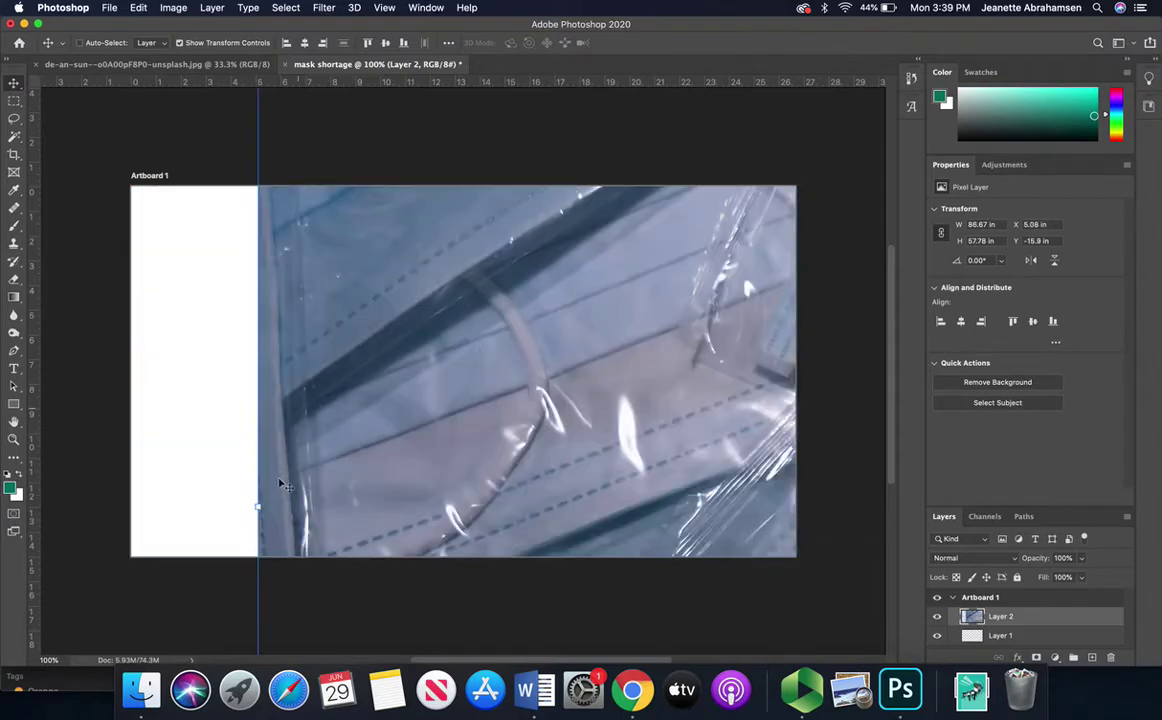
Step: Free-transform the photo layer down to about 31% and position it to cover the whole artboard
key(ctrl+t)
drag(254, 506, 228, 305)
drag(428, 331, 340, 367)
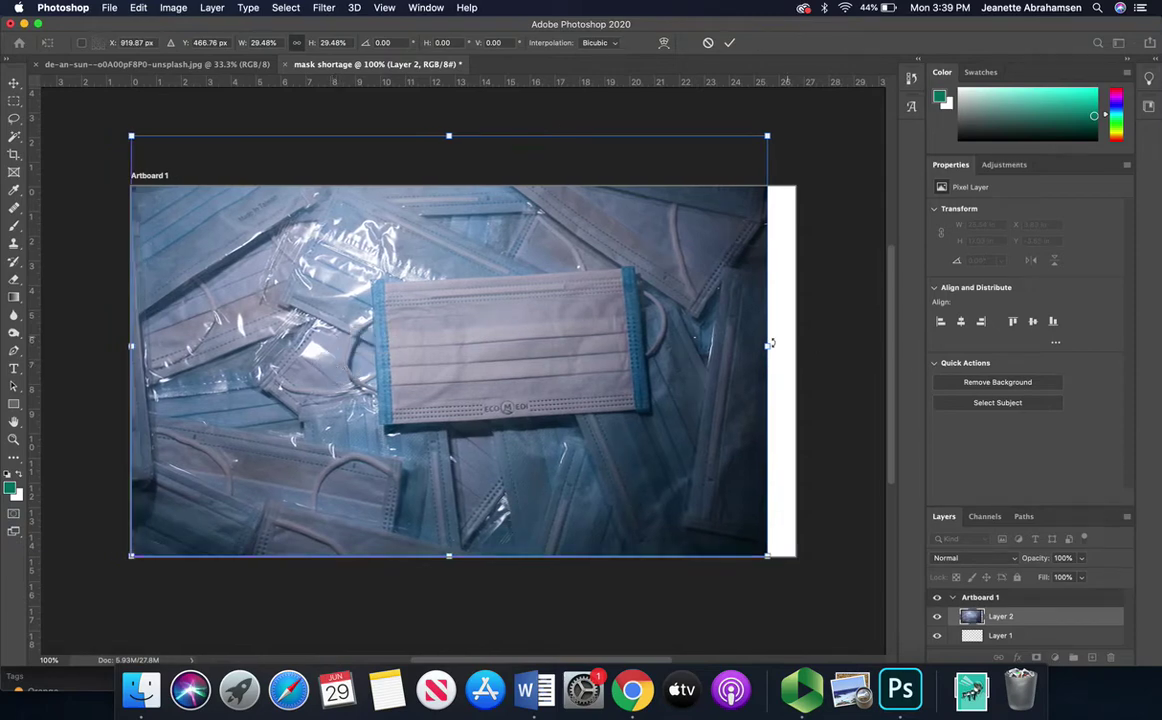
drag(770, 343, 799, 350)
mouse_move(617, 306)
mouse_down()
mouse_move(621, 353)
mouse_move(618, 294)
mouse_move(626, 372)
mouse_move(617, 318)
mouse_up()
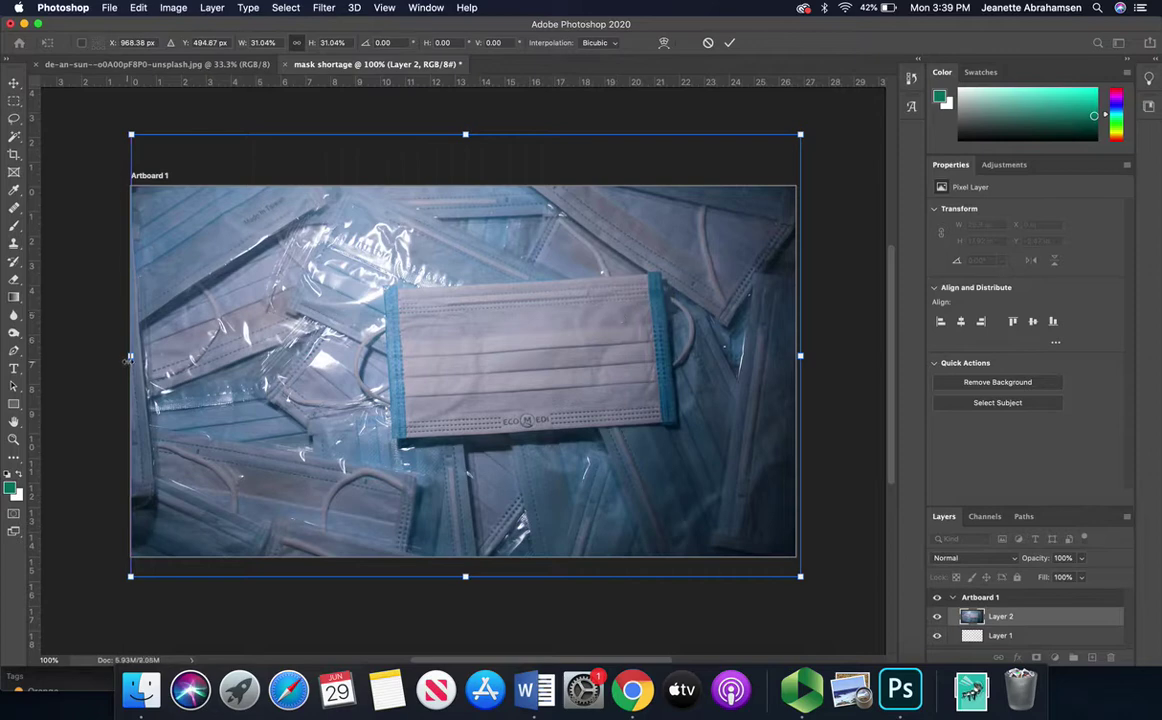
Step: Enlarge the photo layer to about 30.9 by 20.6 in and align its right edge with the artboard's right edge
drag(129, 357, 62, 355)
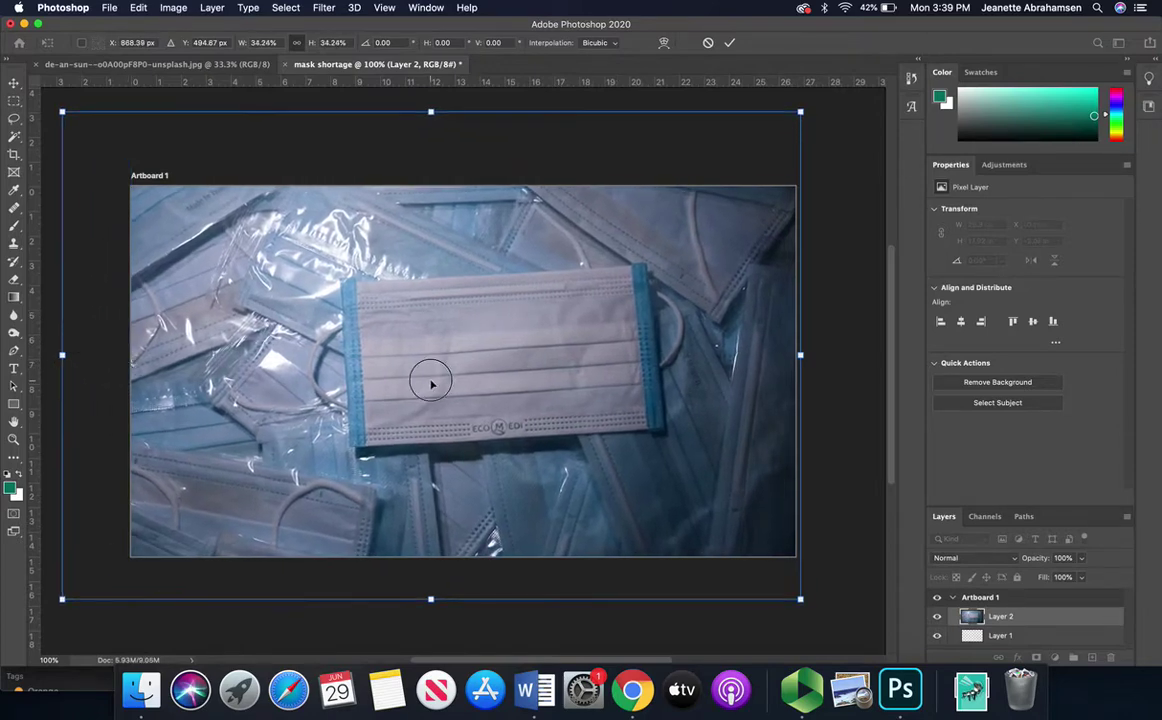
drag(431, 383, 411, 385)
drag(779, 357, 797, 358)
drag(712, 370, 706, 369)
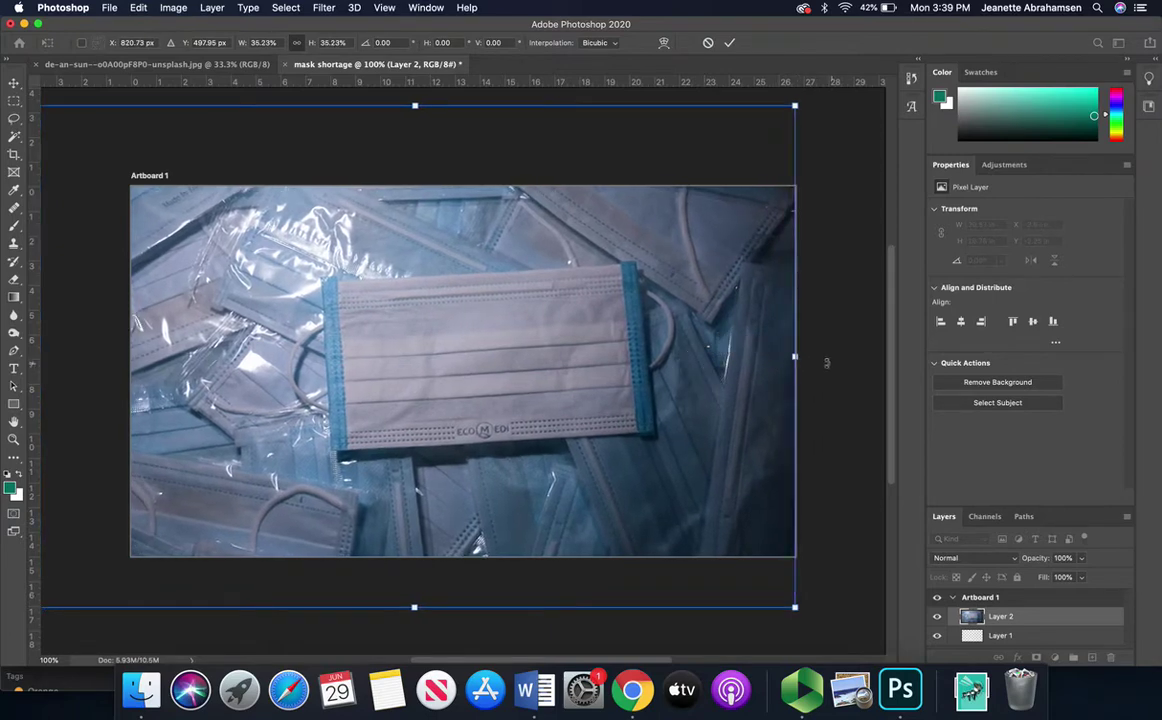
drag(797, 357, 804, 355)
drag(722, 372, 704, 393)
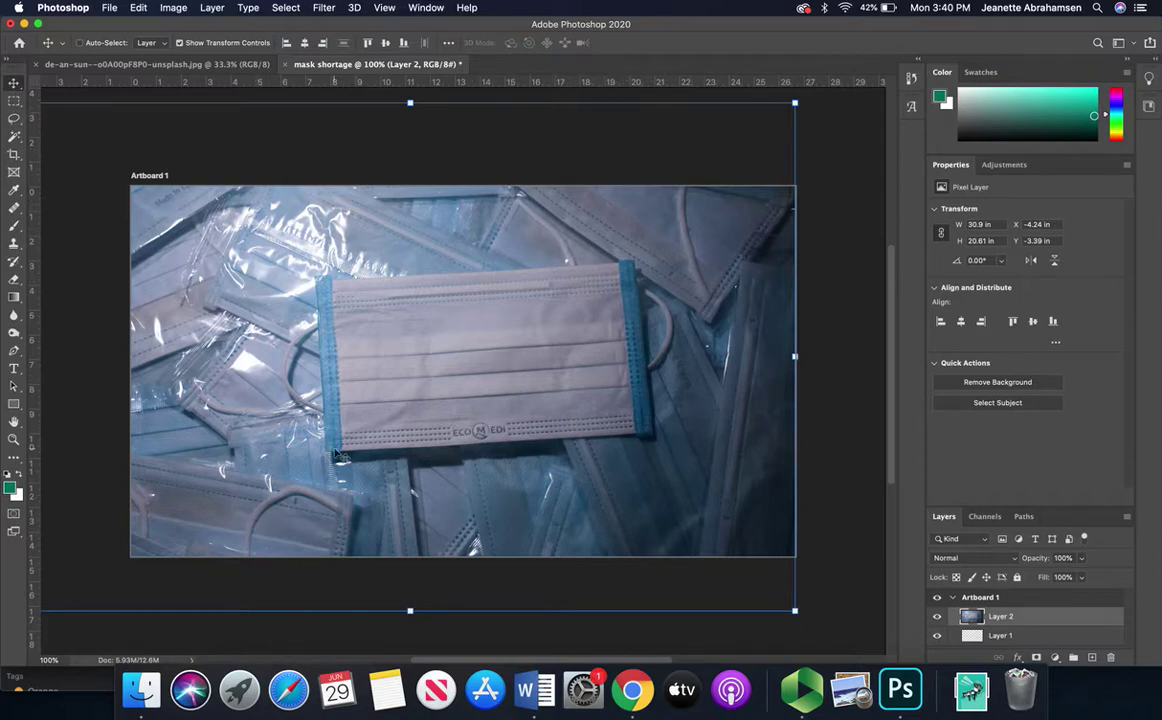
Step: Move and scale the photo layer to about 30.44 by 20.32 in at X 0 in, Y -5.06 in, covering the artboard, and commit the transform
drag(340, 450, 458, 421)
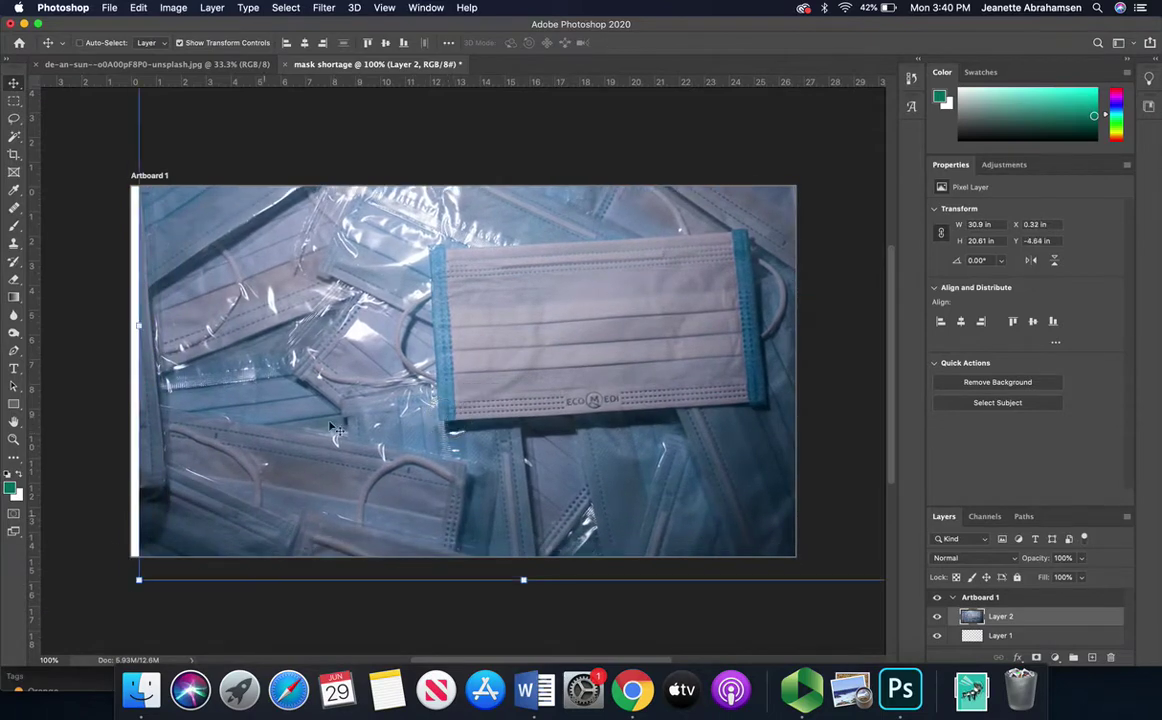
drag(139, 579, 281, 487)
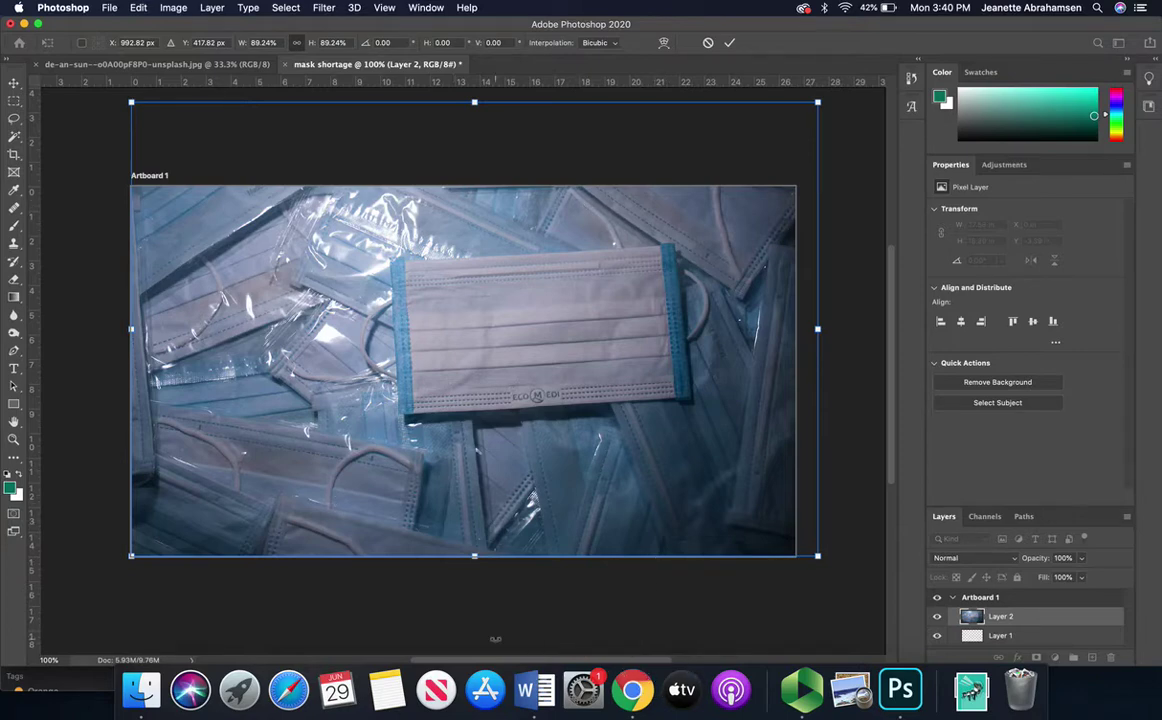
drag(820, 332, 900, 317)
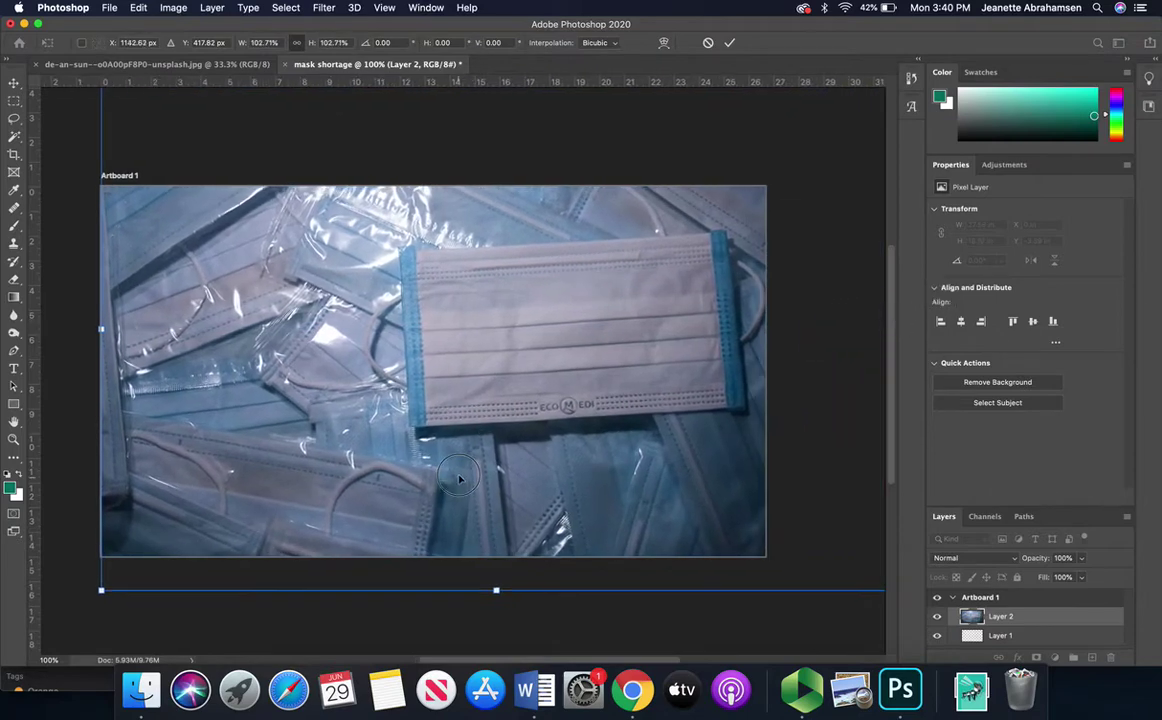
drag(456, 480, 454, 465)
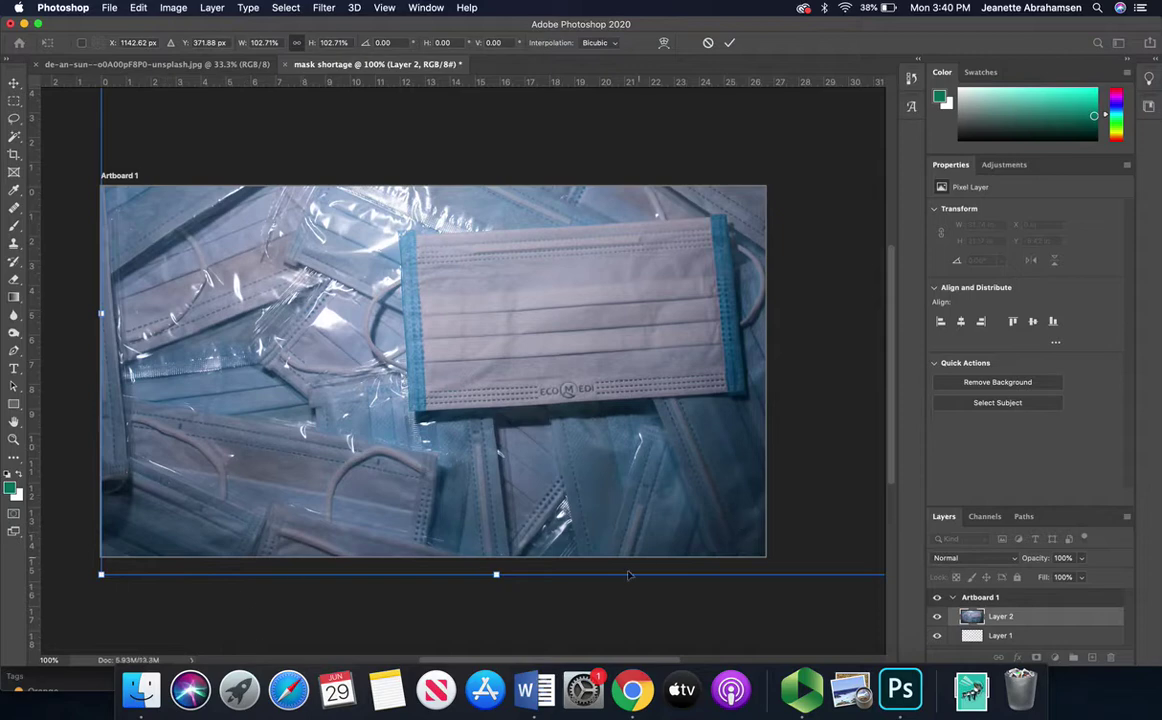
drag(492, 580, 494, 567)
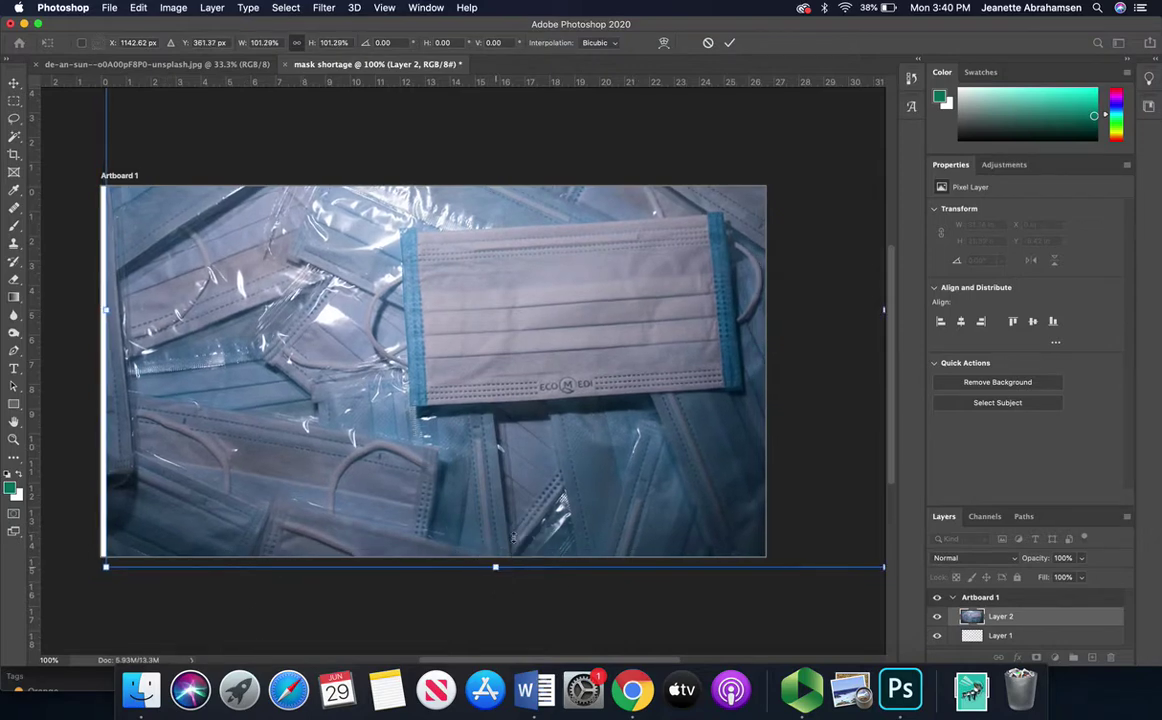
drag(560, 487, 555, 493)
drag(880, 315, 828, 349)
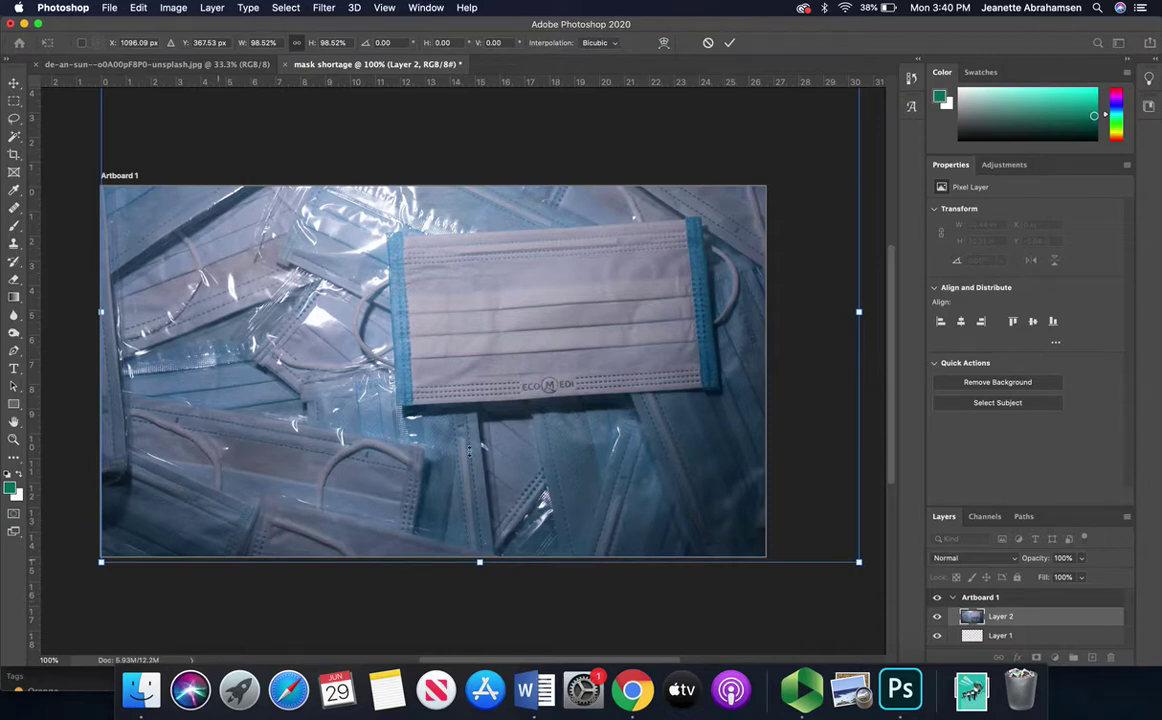
click(13, 84)
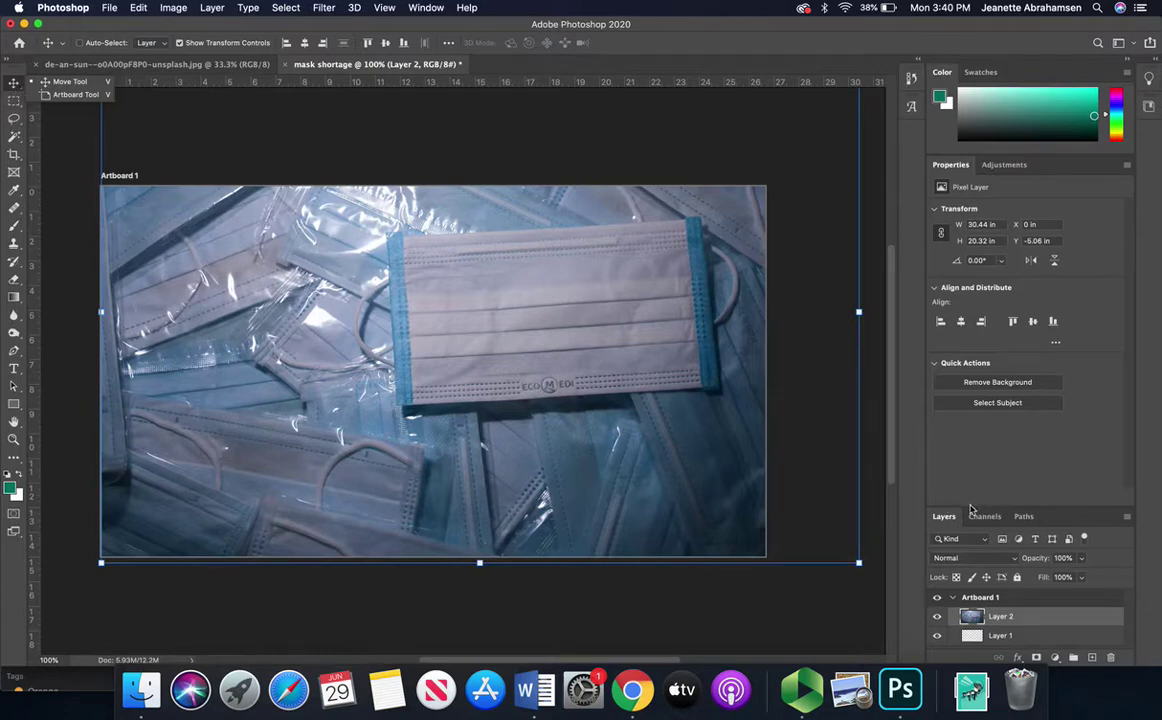
Step: Enlarge the Layers panel and deselect all layers
drag(966, 507, 956, 361)
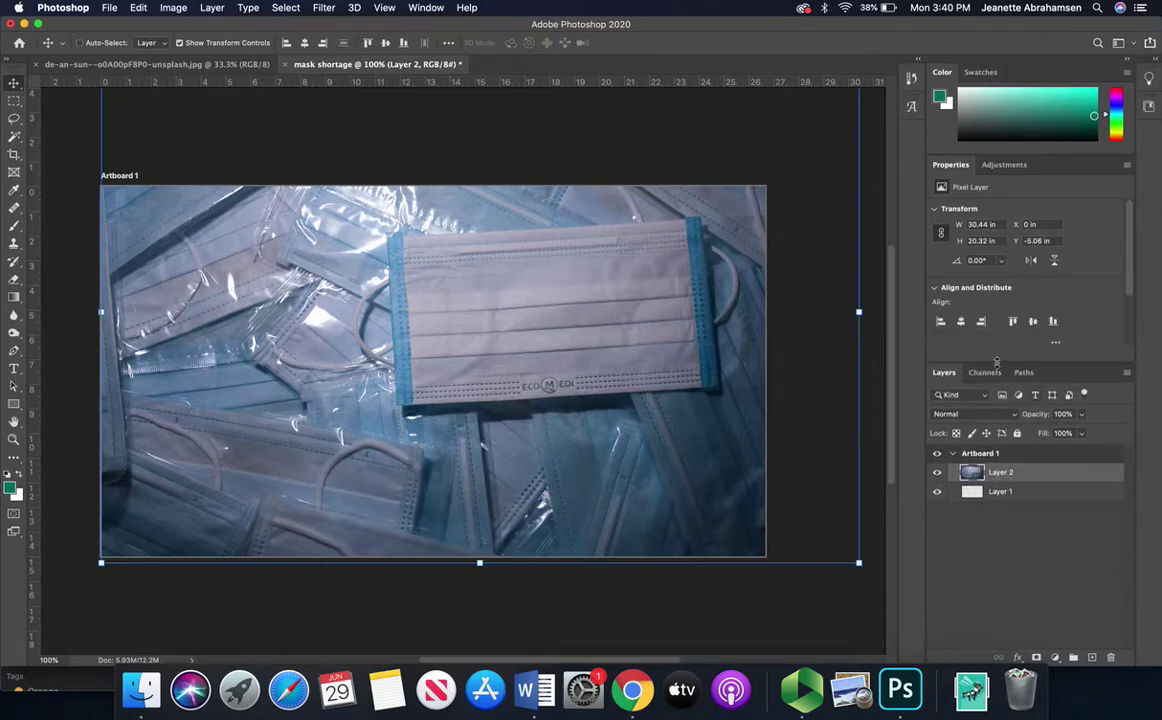
drag(996, 362, 990, 417)
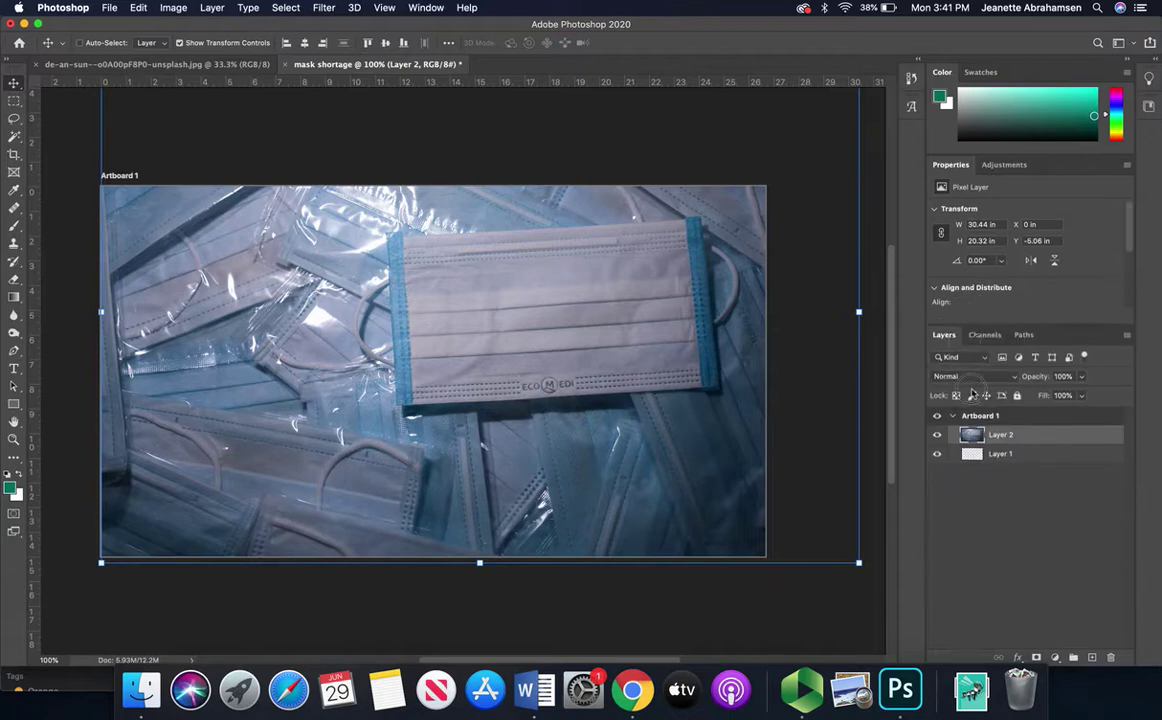
drag(990, 393, 1000, 327)
click(1012, 558)
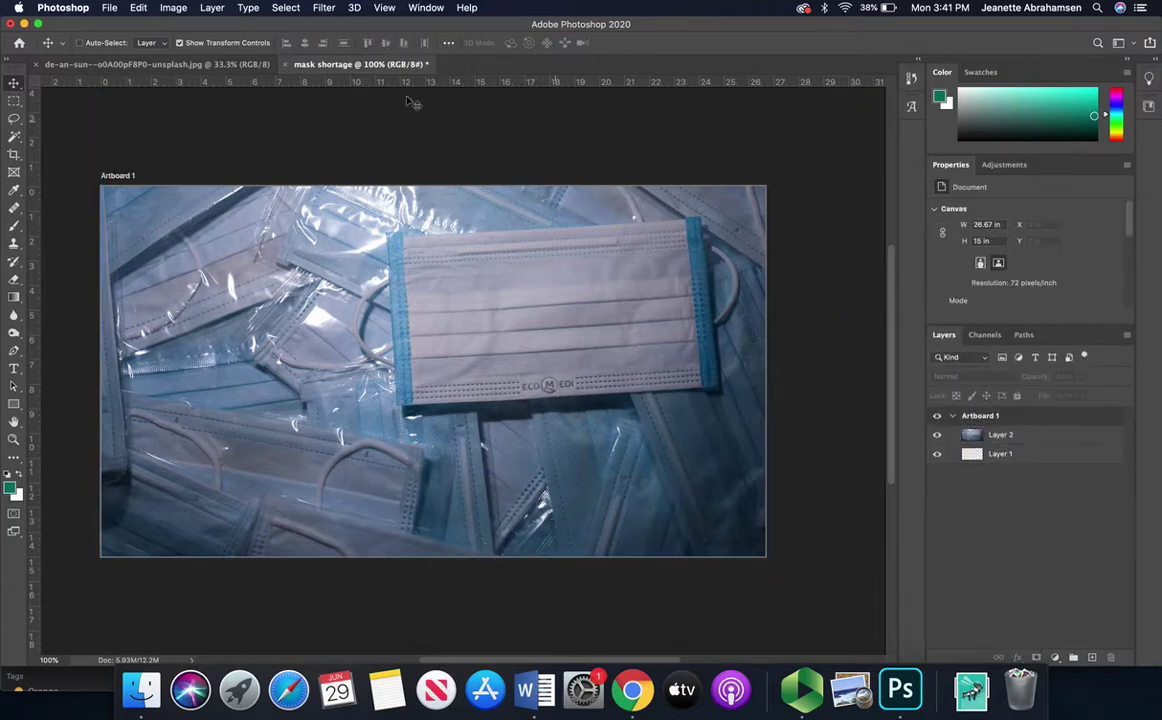
click(286, 8)
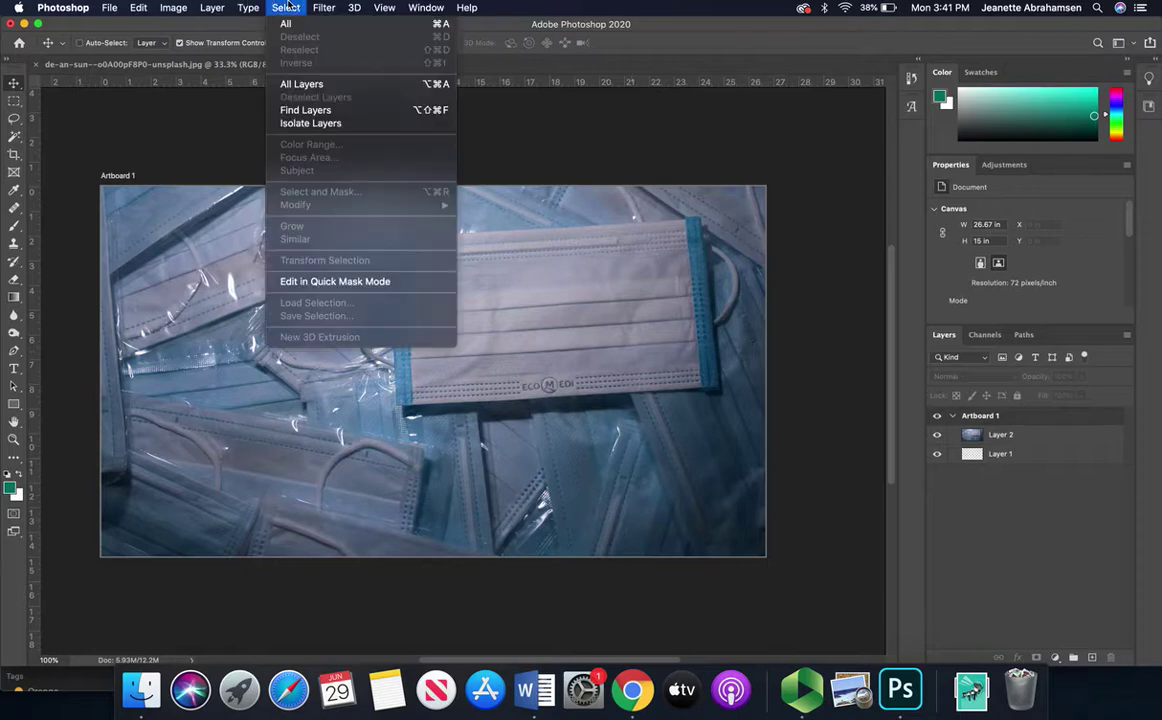
click(279, 27)
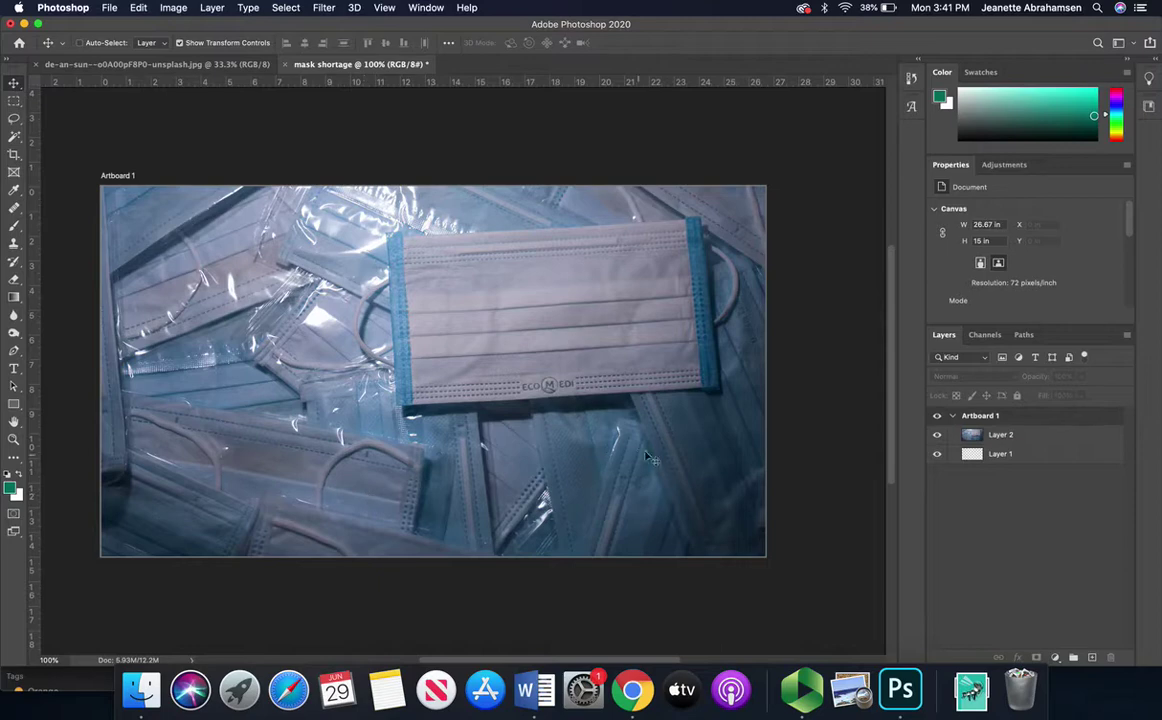
Step: Draw a text box about 13.17 by 7.6 in over the large mask and set its Bebas text to 234 pt
click(14, 370)
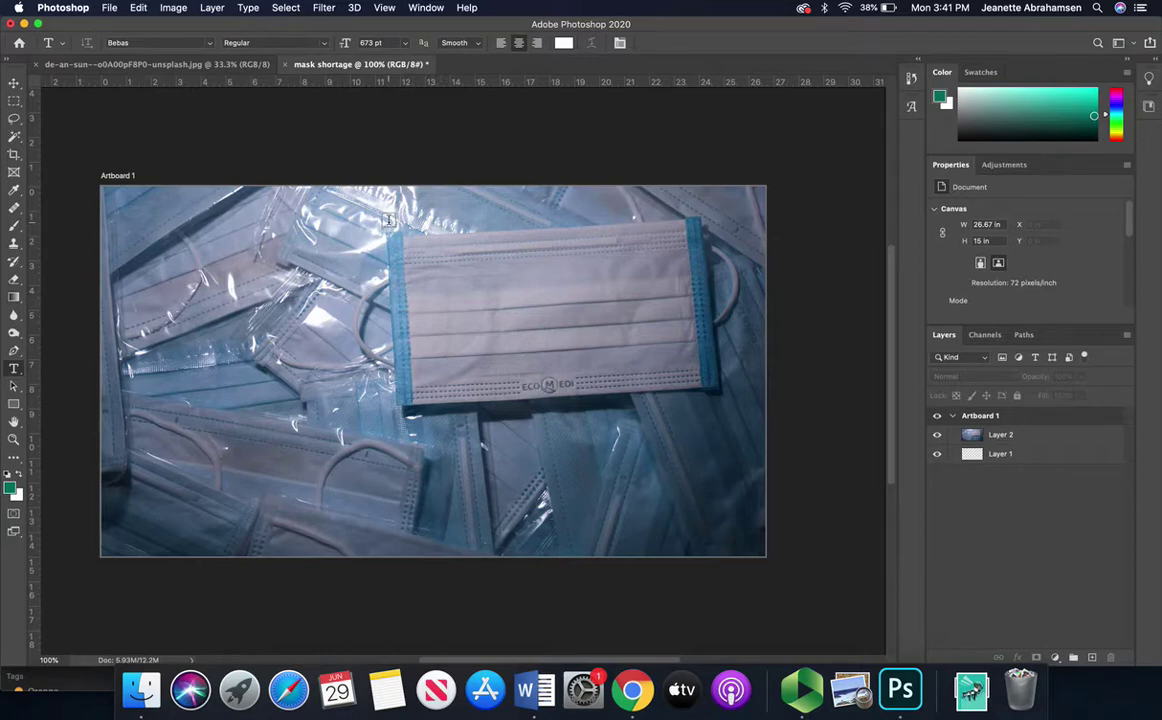
drag(389, 221, 715, 409)
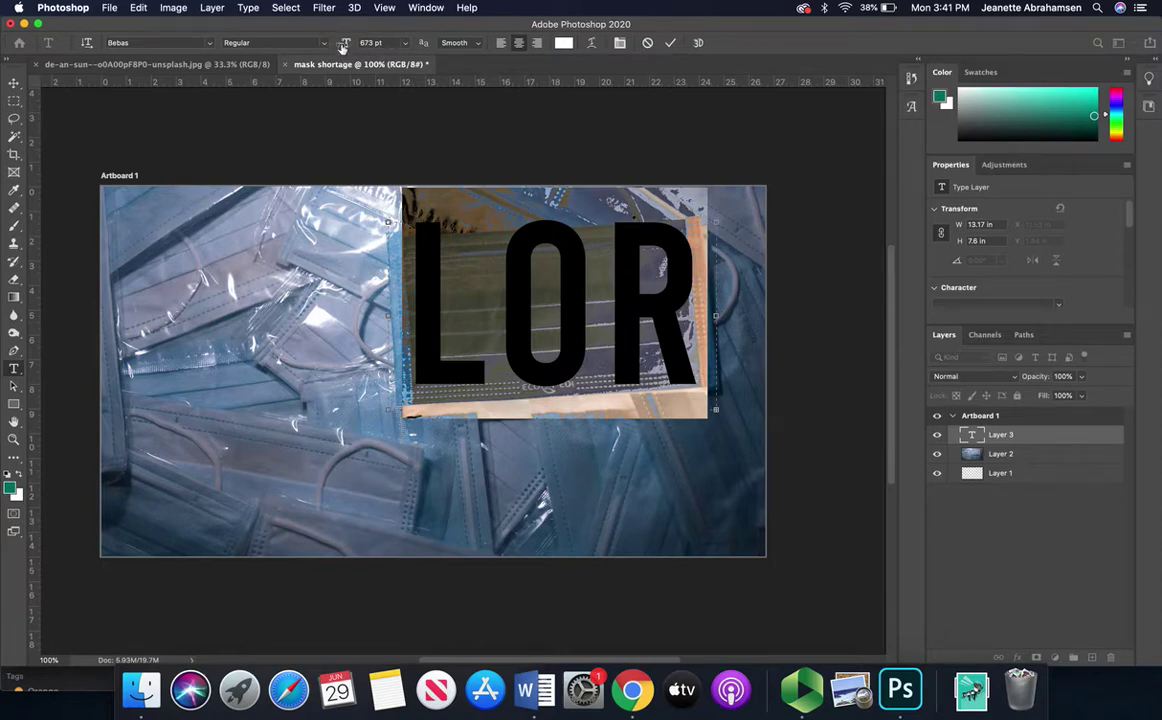
drag(343, 43, 36, 40)
click(405, 43)
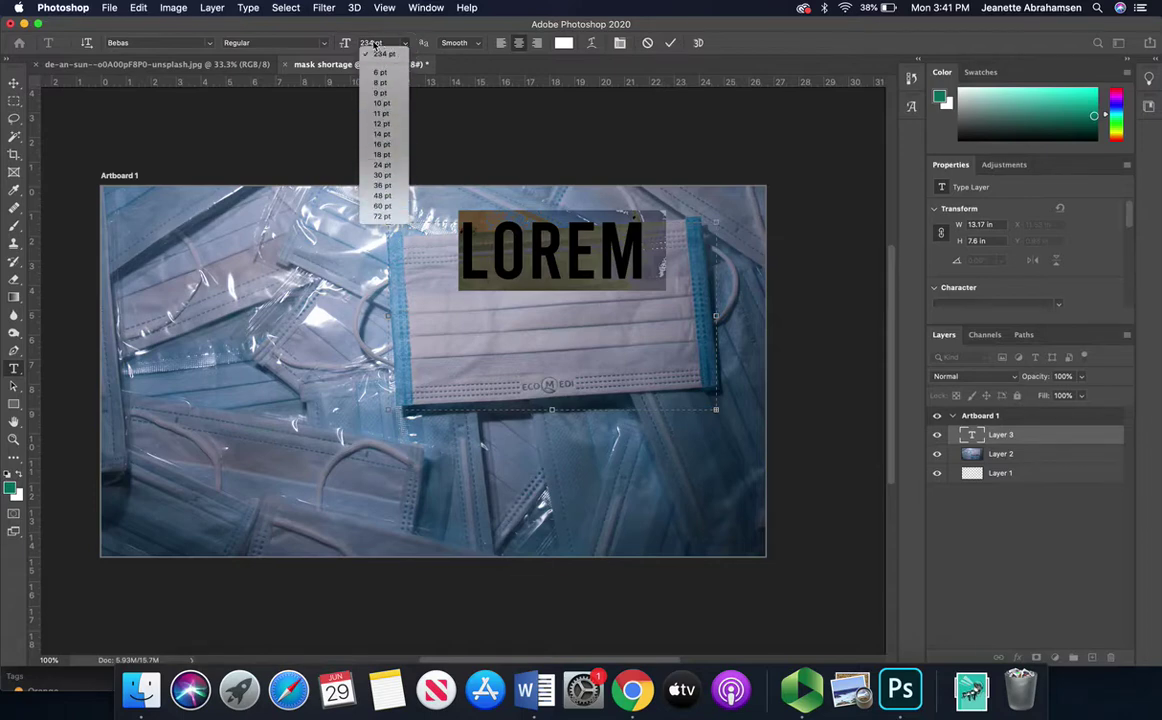
click(371, 42)
click(370, 42)
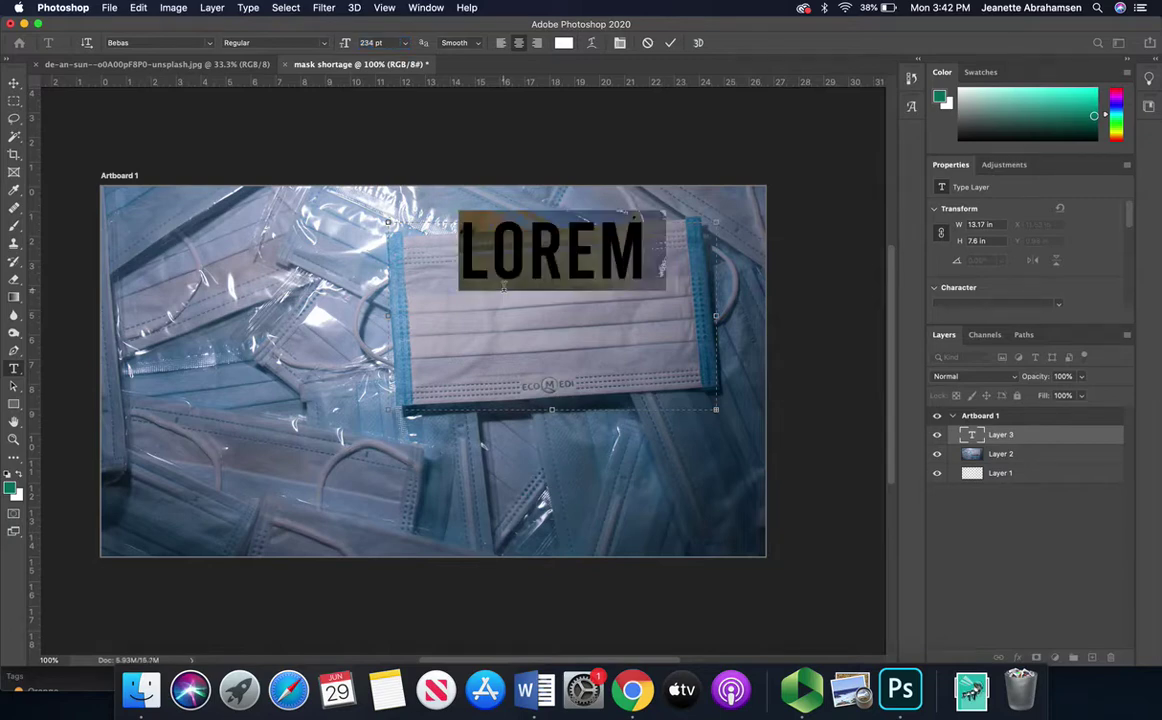
Step: Replace the placeholder text in the text box with MASK
text(MIPSUM)
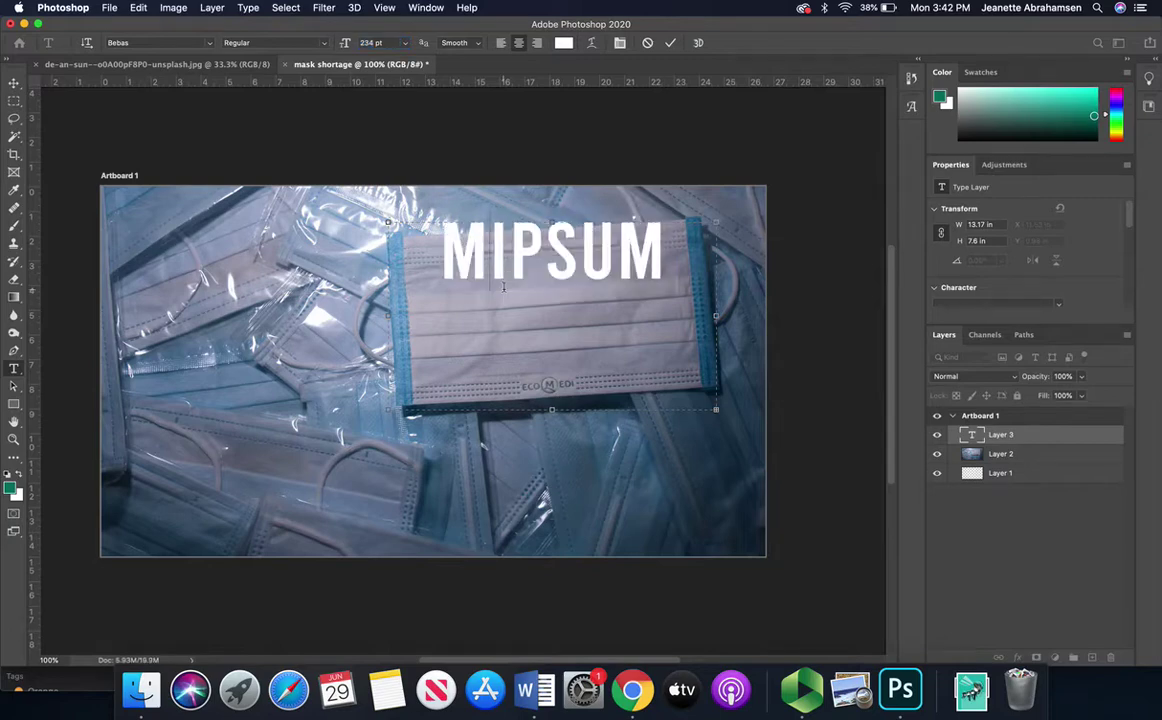
key(ctrl+a)
key(BackSpace)
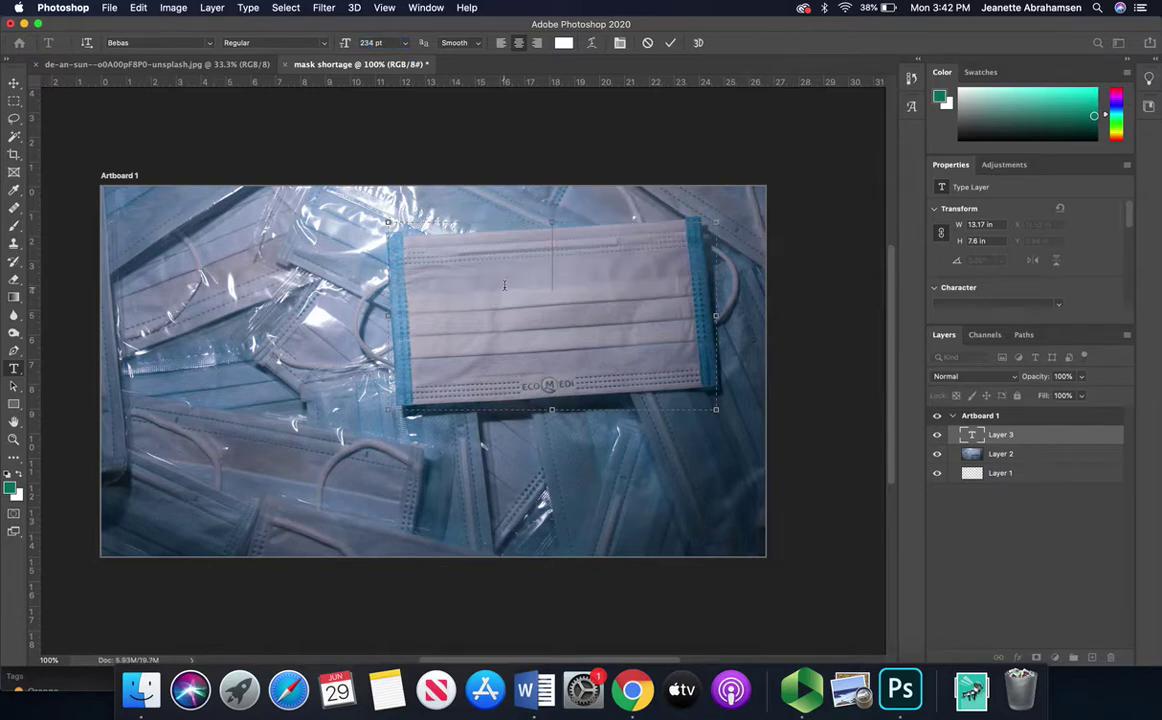
text(MASK)
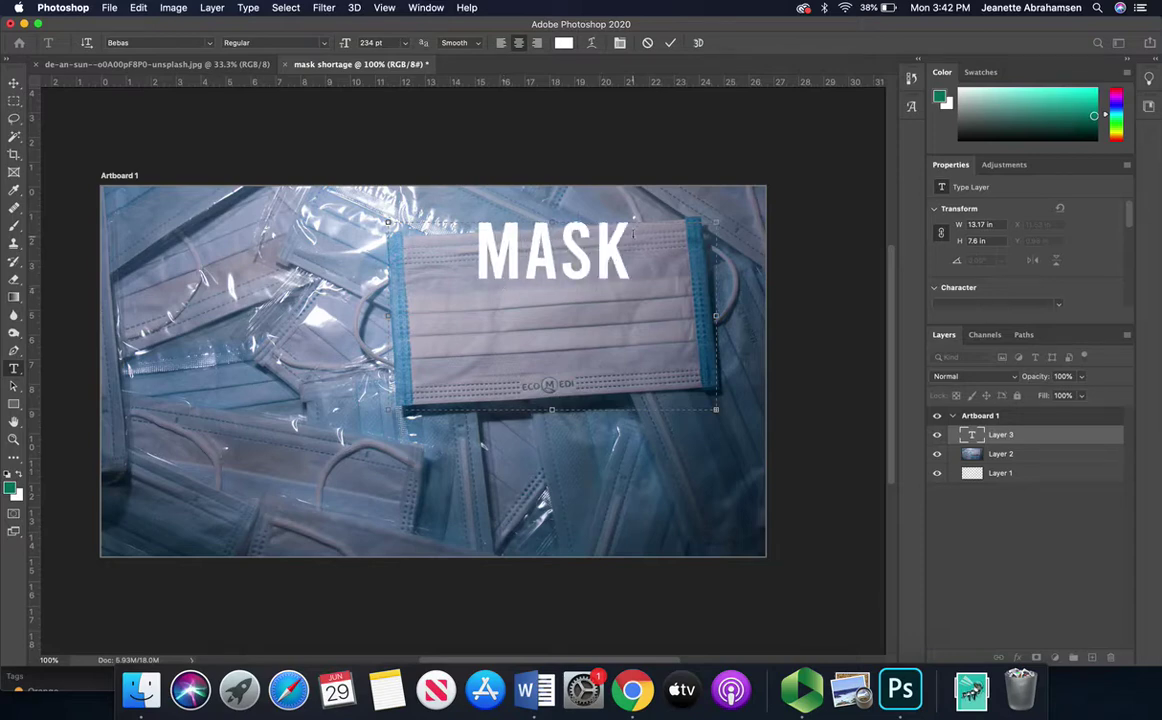
Step: Extend the text box to a height of about 12.88 in and add a second line reading SHORTAGE
drag(551, 409, 550, 540)
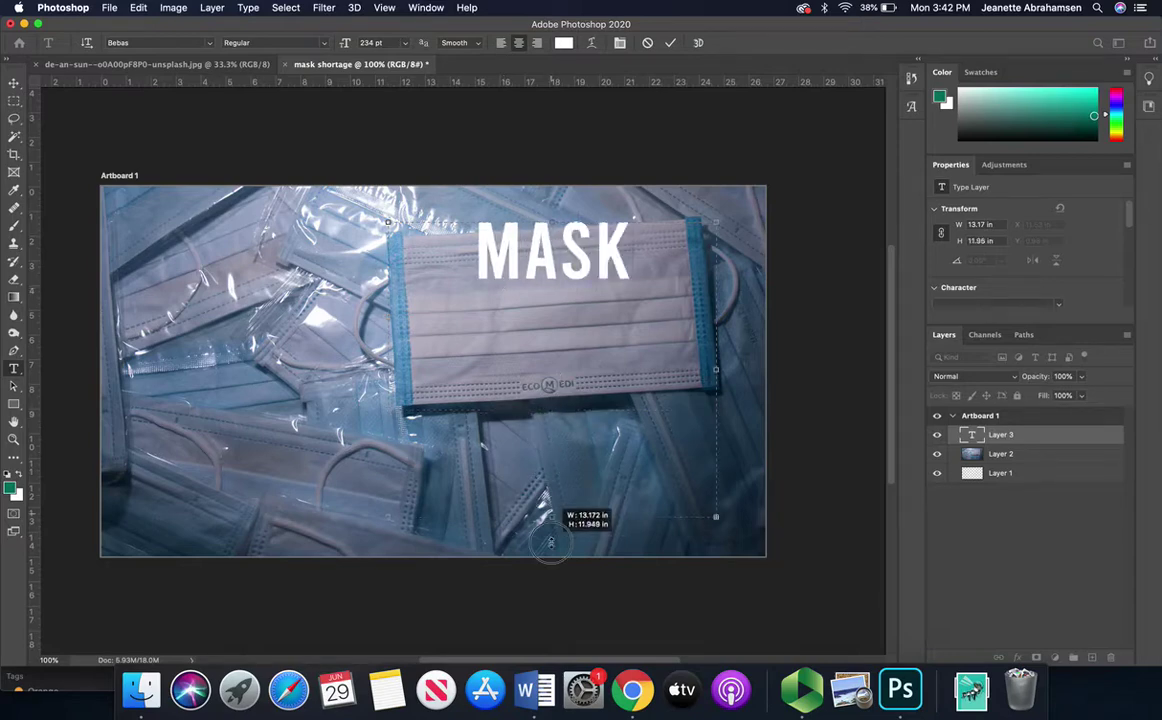
key(Return)
text(SHO)
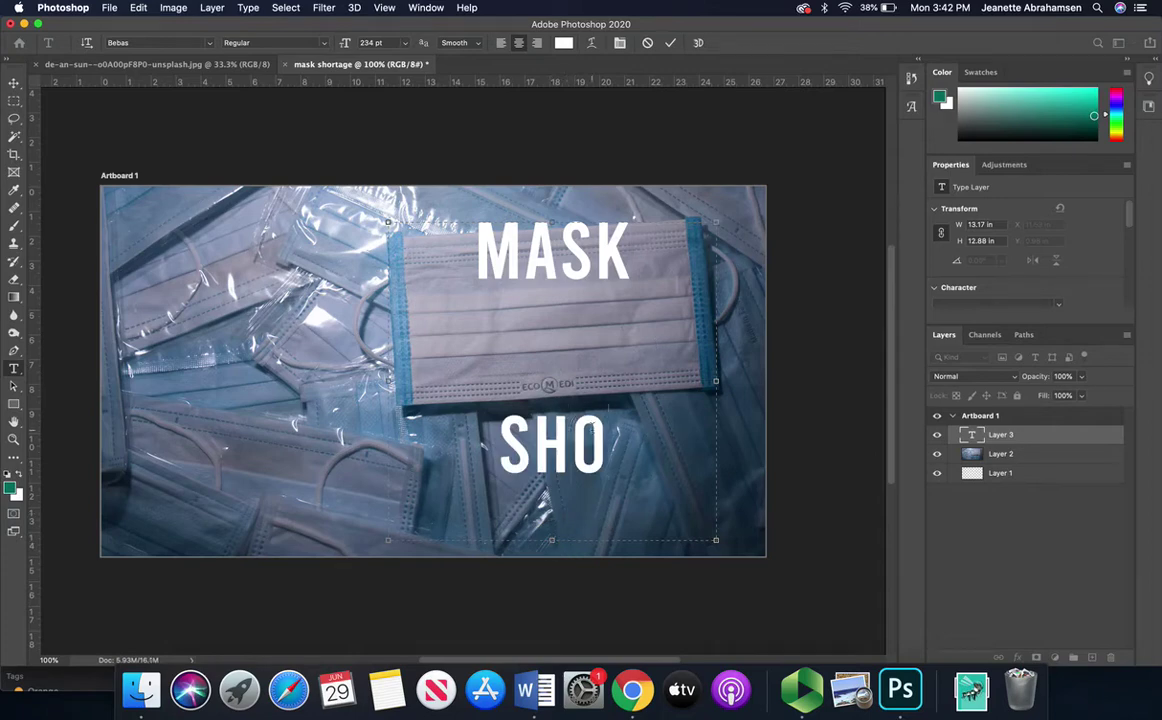
text(RTAGE)
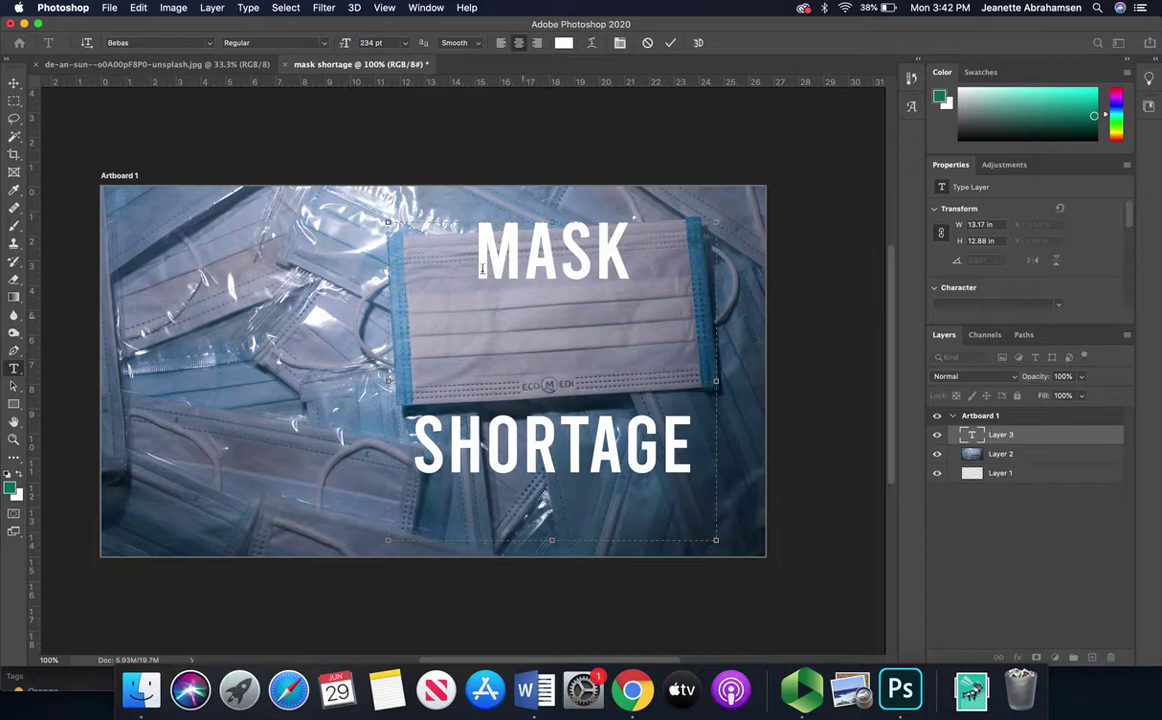
Step: Select both lines of the headline, enlarge the Properties panel, and reduce the leading to 229.19 pt
drag(482, 268, 693, 445)
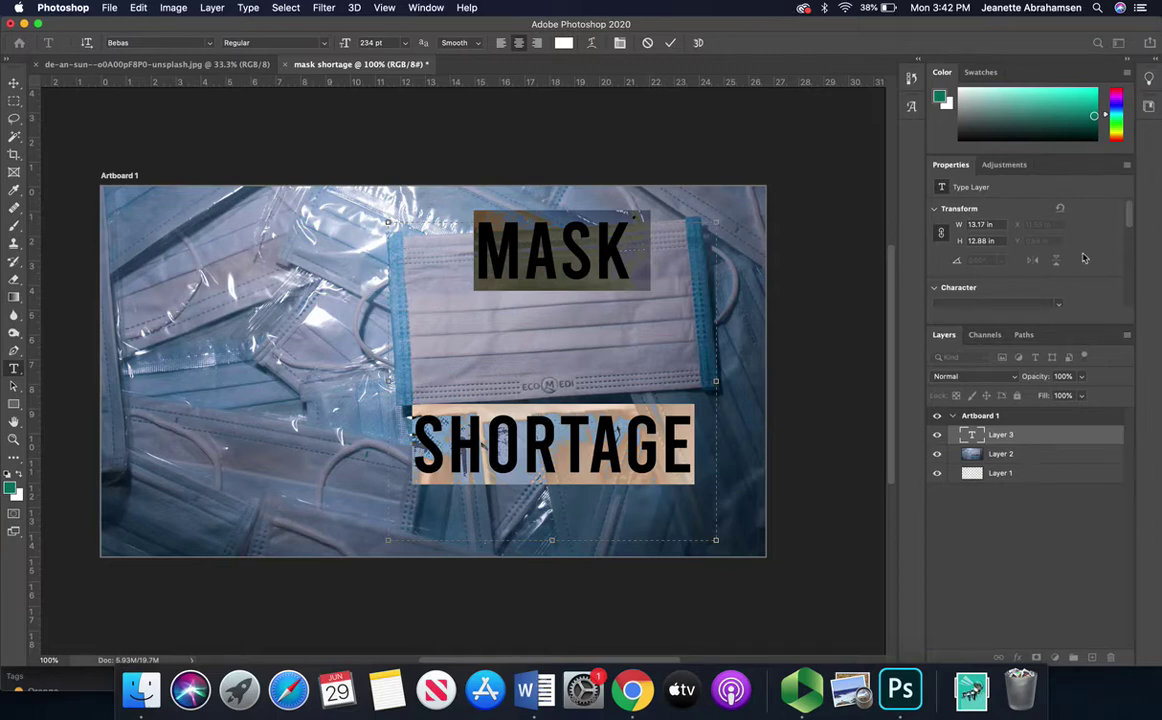
drag(1017, 325, 1027, 513)
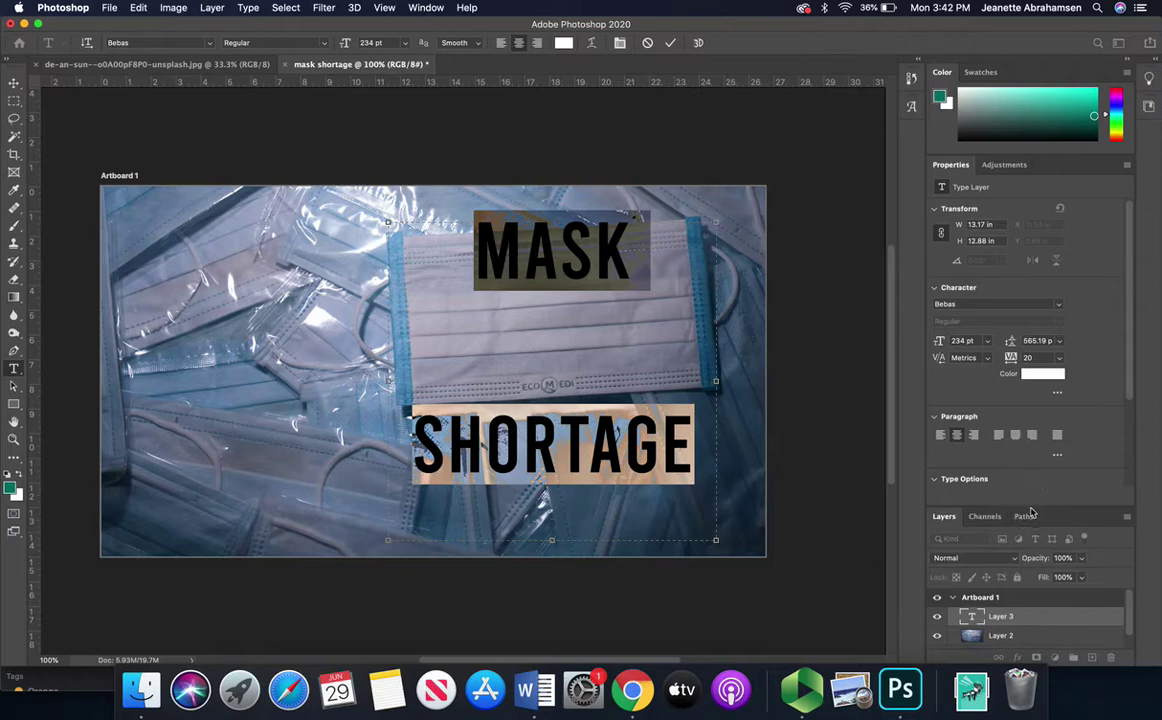
click(1011, 343)
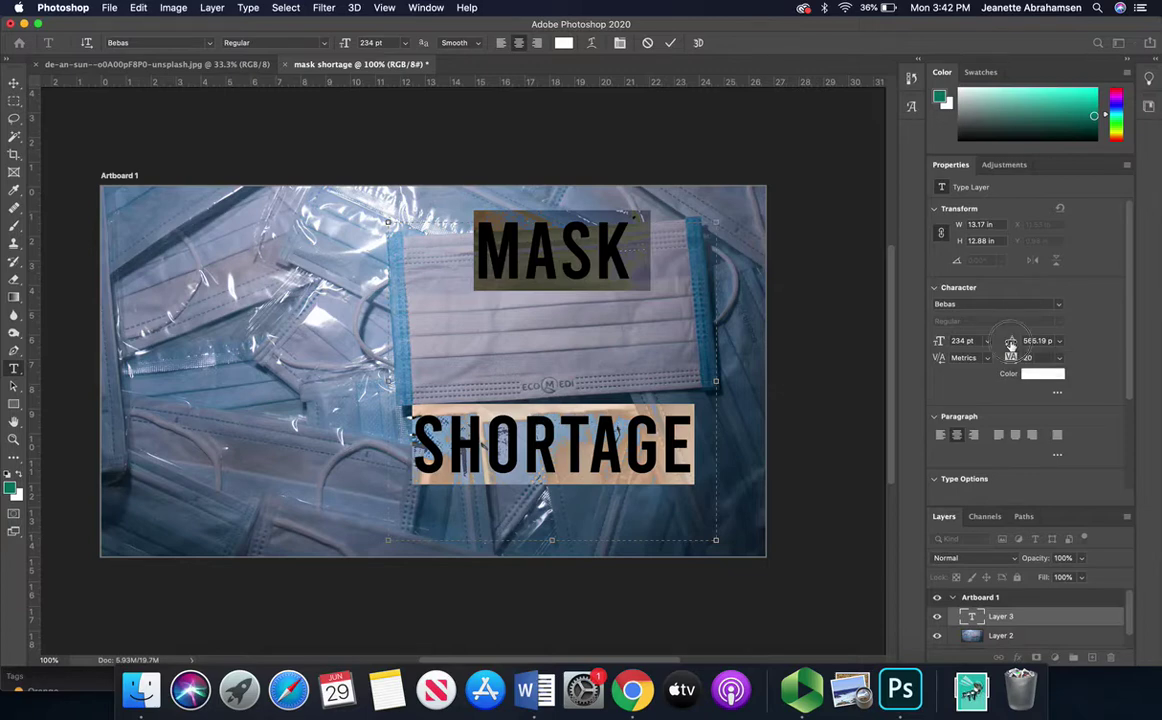
drag(1011, 343, 777, 315)
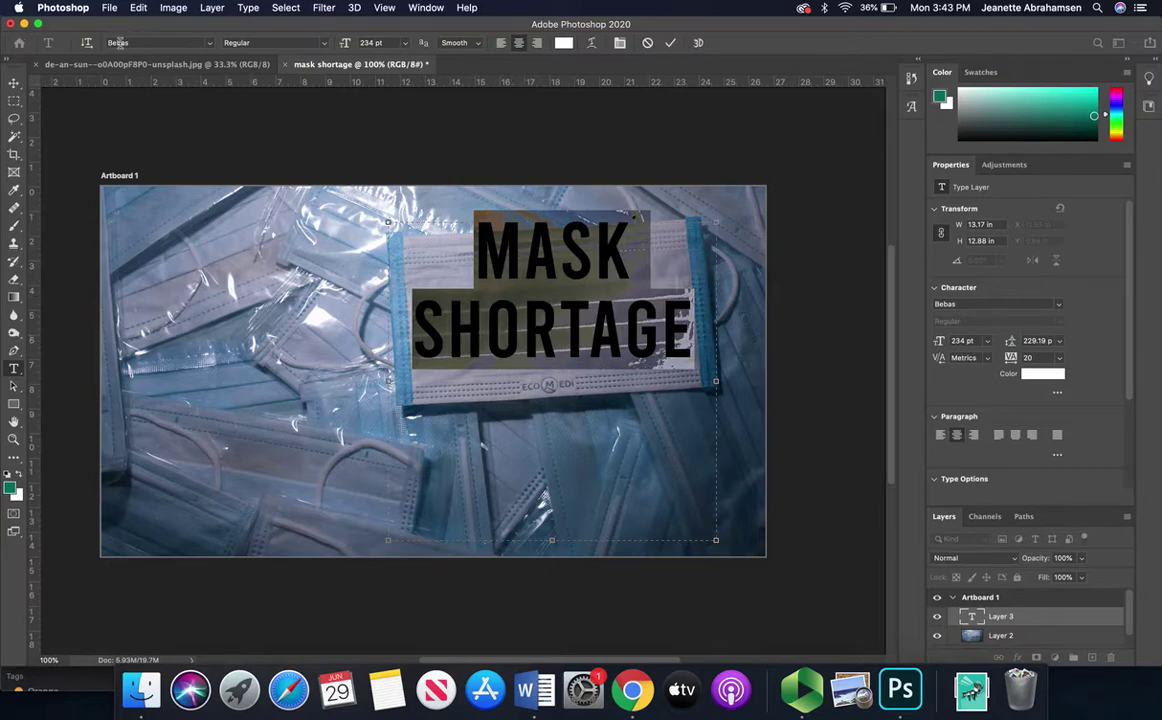
Step: Apply the Bebas font to the headline and commit the text
click(209, 44)
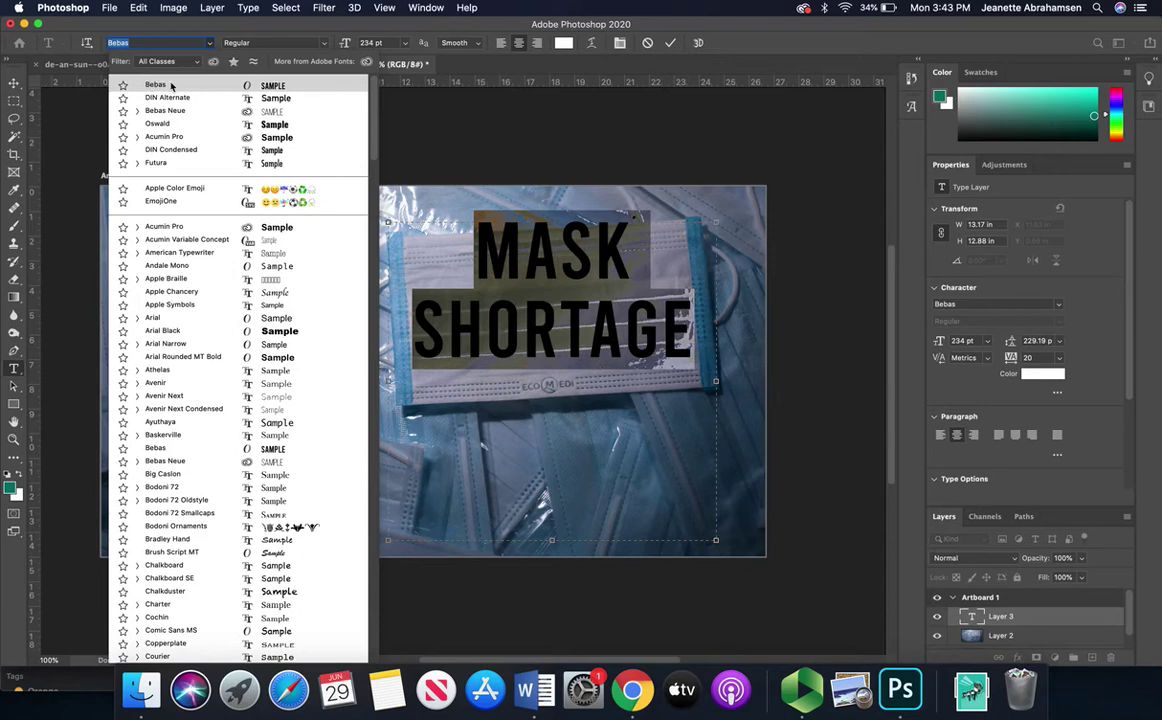
click(158, 84)
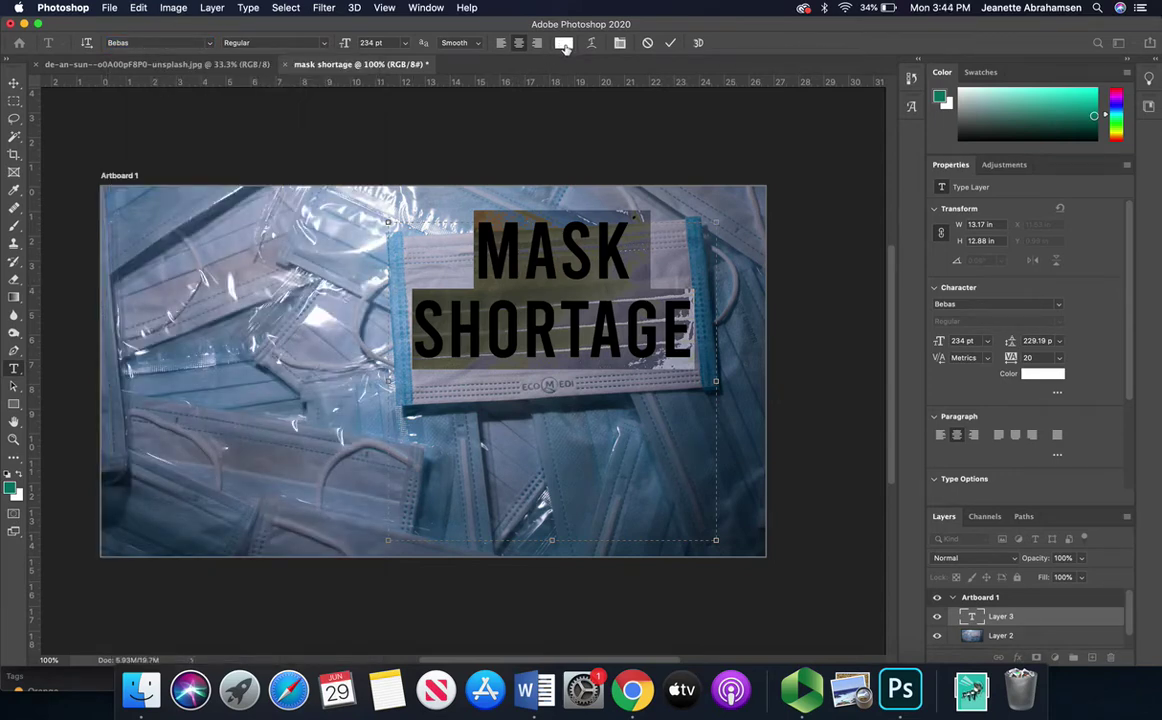
click(14, 82)
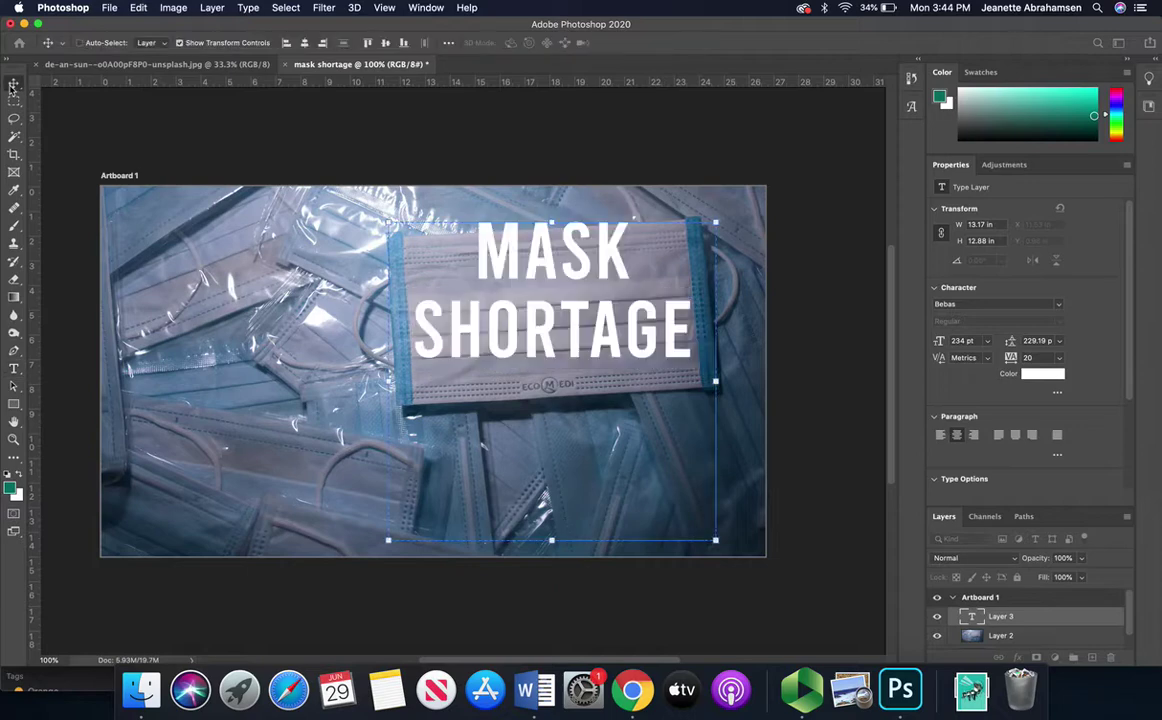
Step: Reopen the MASK SHORTAGE text for editing with all of it selected and examine its text colour in the Color Picker
double_click(550, 301)
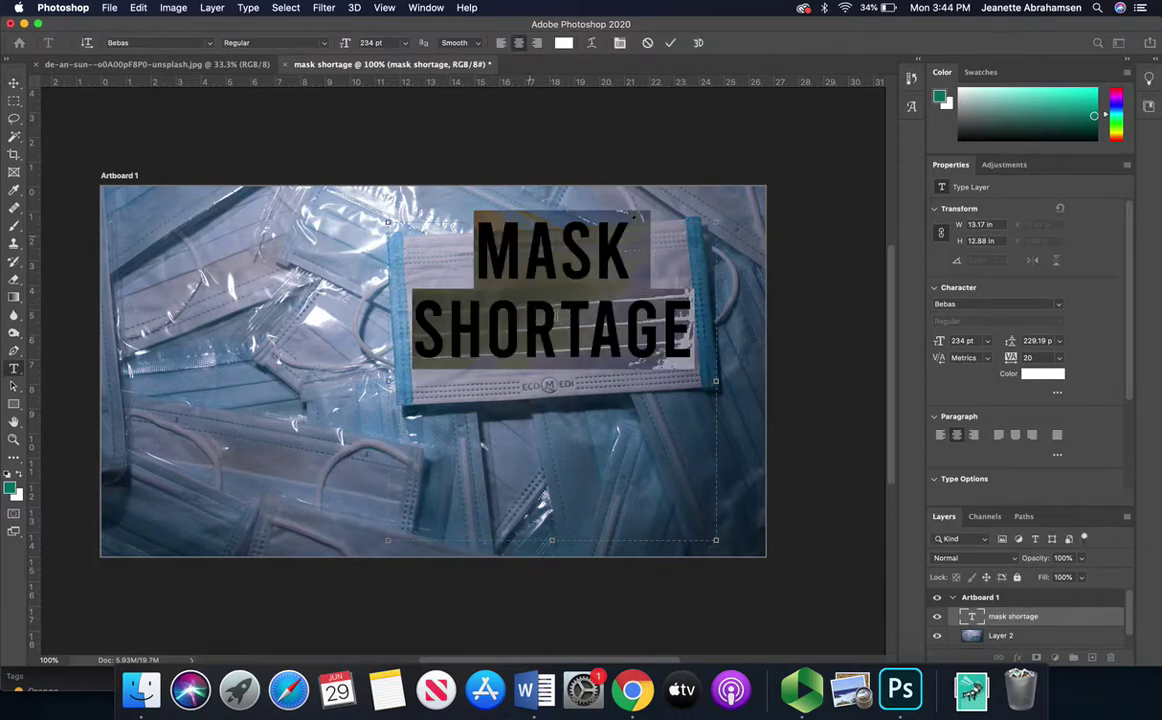
click(564, 43)
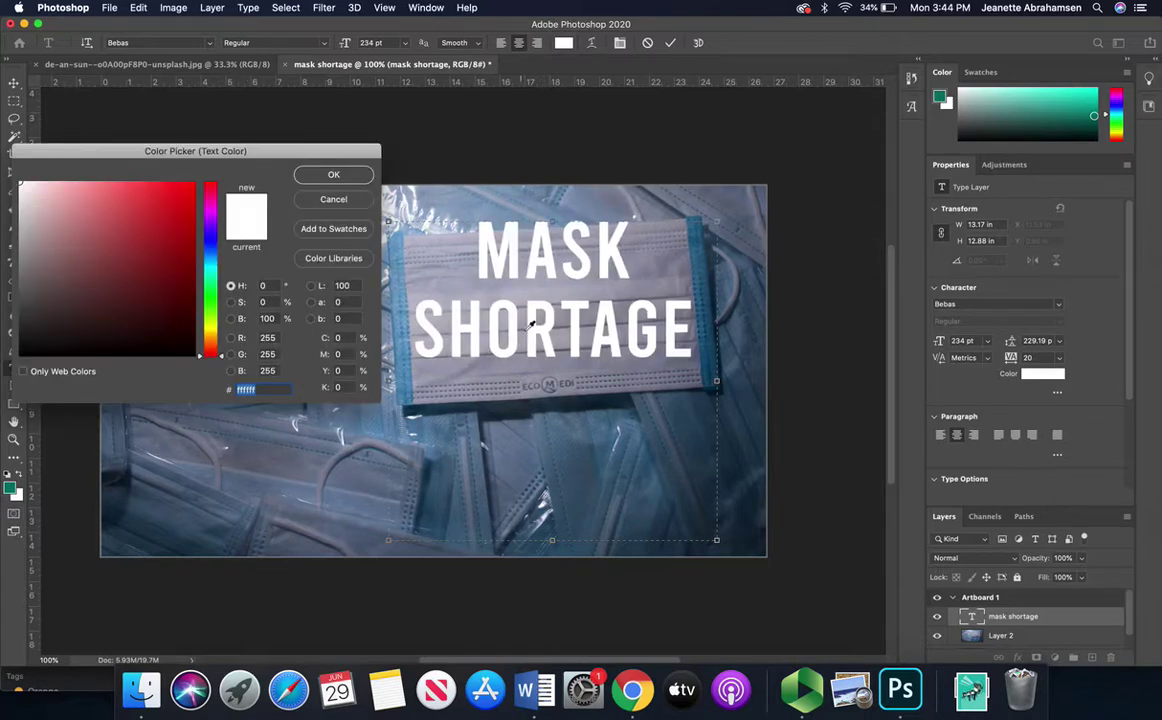
click(330, 199)
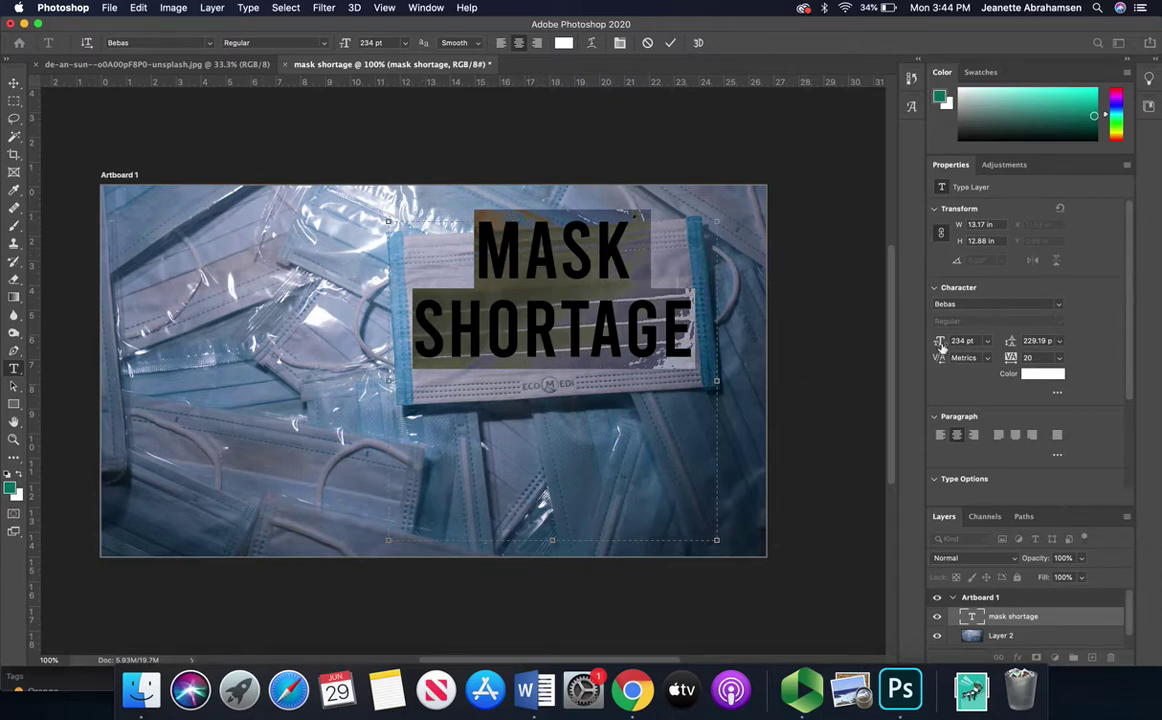
Step: Try a tracking of 600 on the headline and widen its text box to about 23.36 in
mouse_move(1010, 357)
mouse_down()
mouse_move(997, 368)
mouse_move(1020, 366)
mouse_move(1008, 366)
mouse_up()
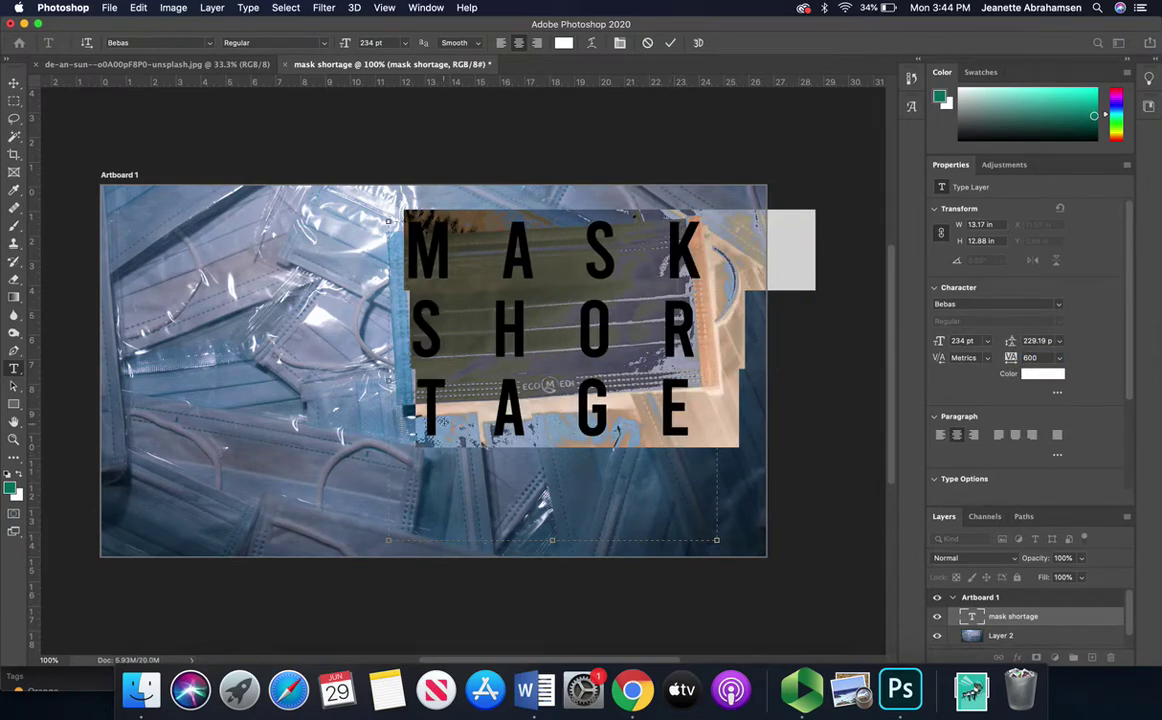
drag(388, 380, 138, 381)
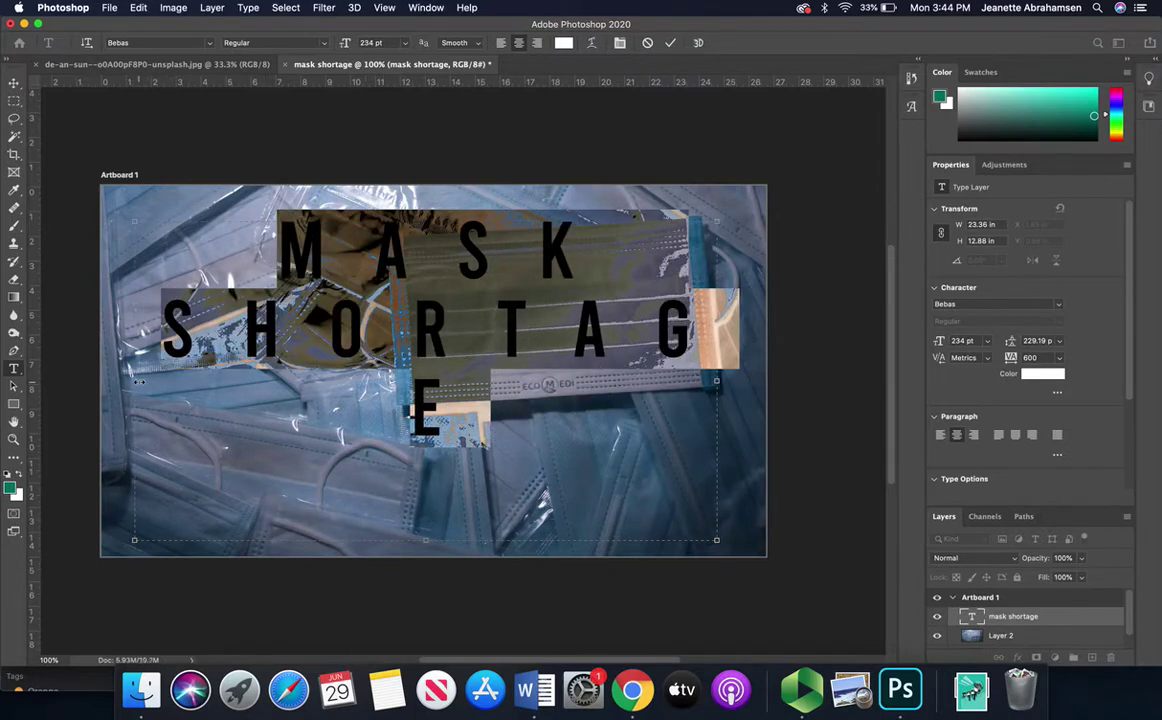
key(super+z)
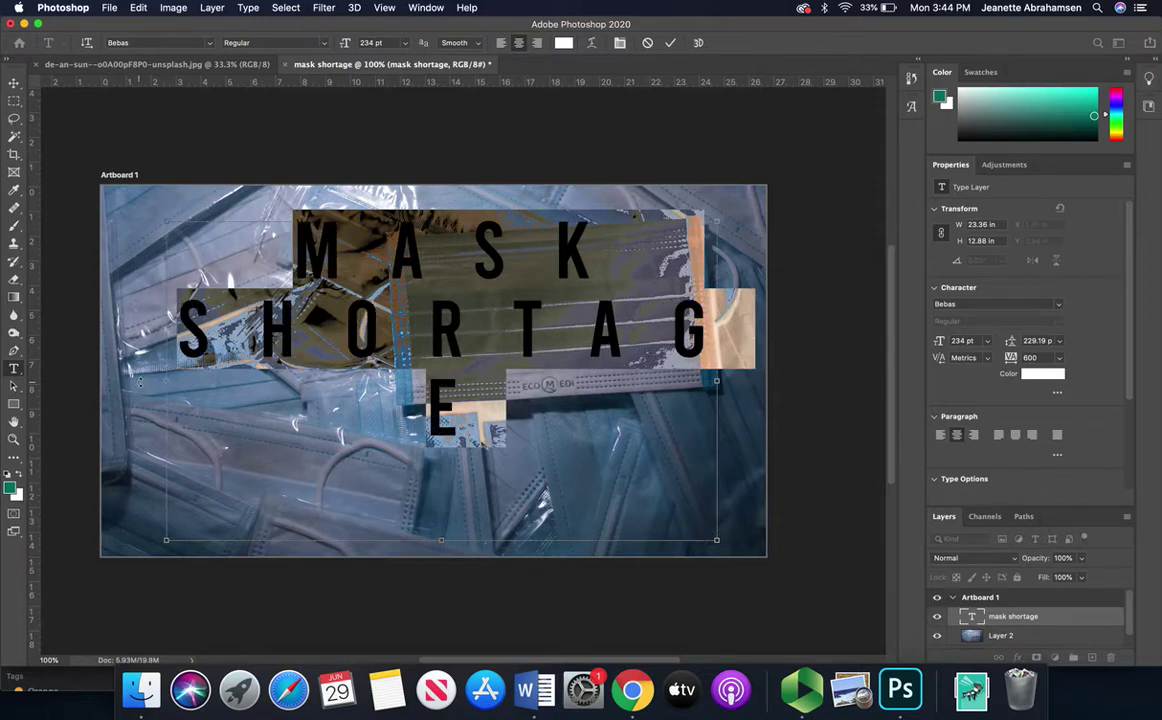
click(138, 7)
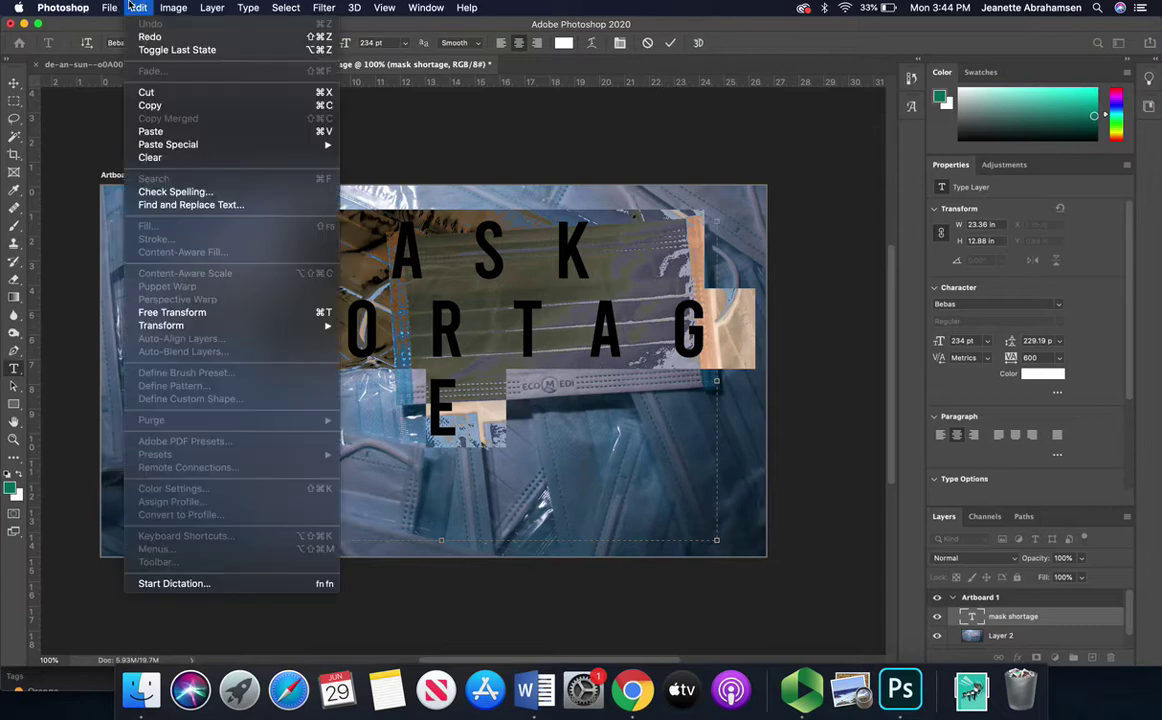
click(138, 8)
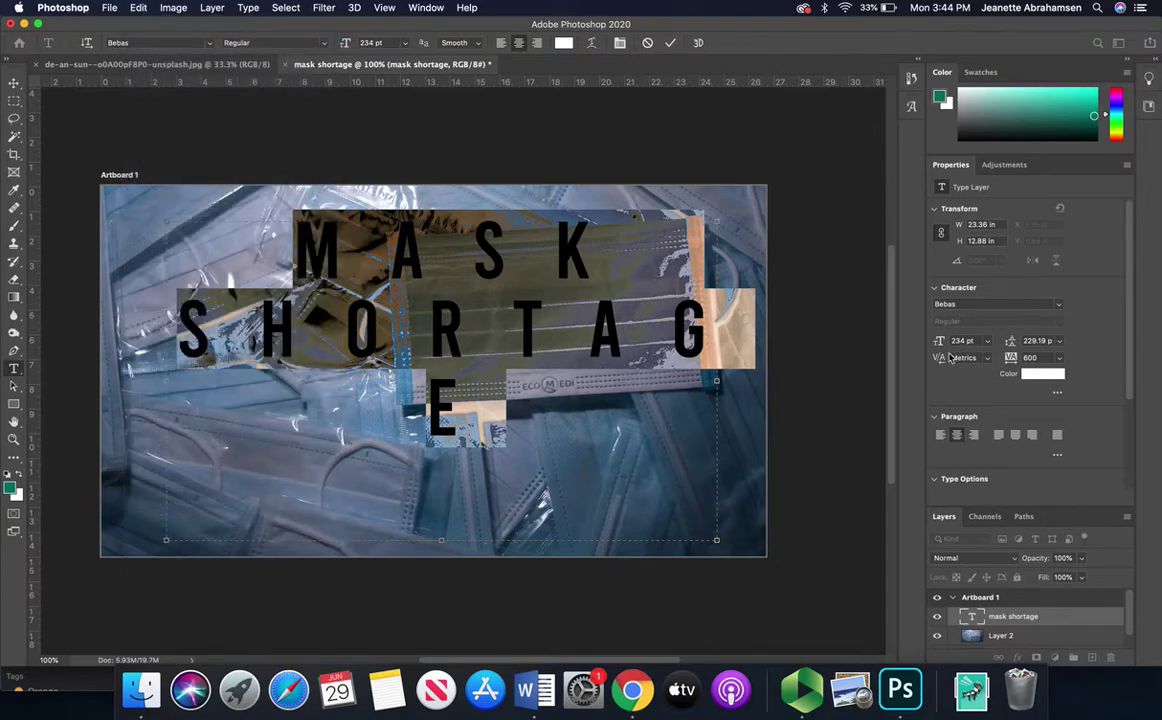
Step: Set the headline's tracking to 20, narrow its text box to about 13.72 in, and enlarge the Layers panel
drag(1011, 357, 986, 363)
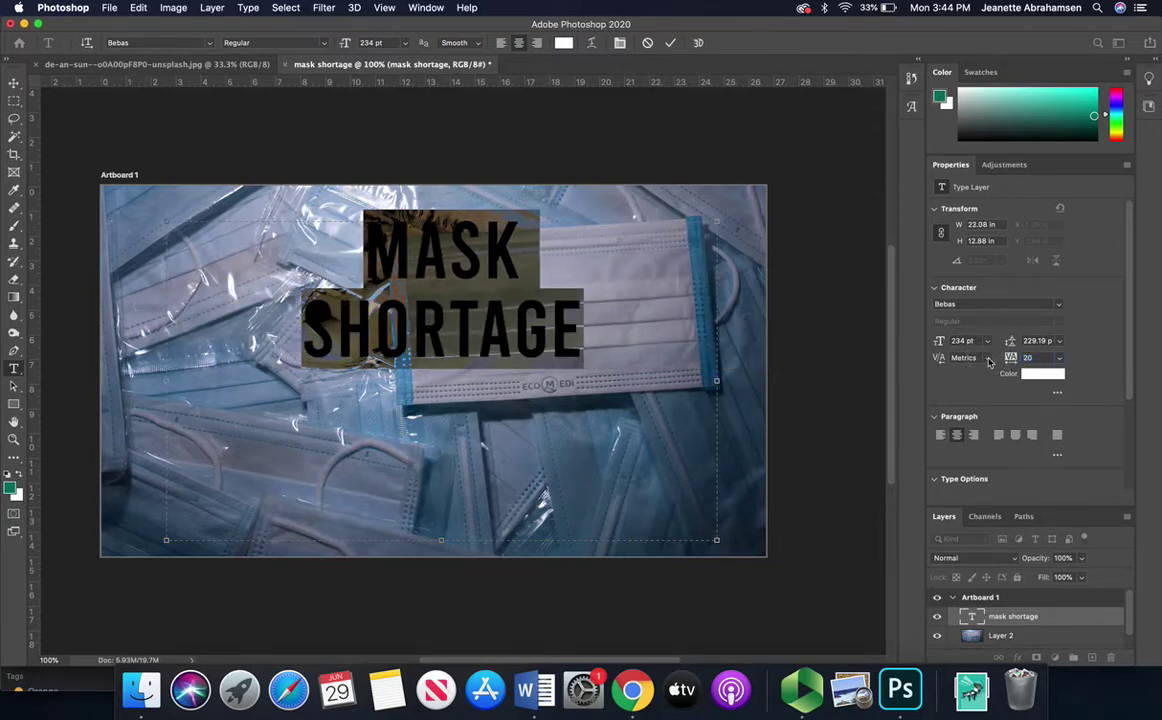
drag(167, 385, 430, 370)
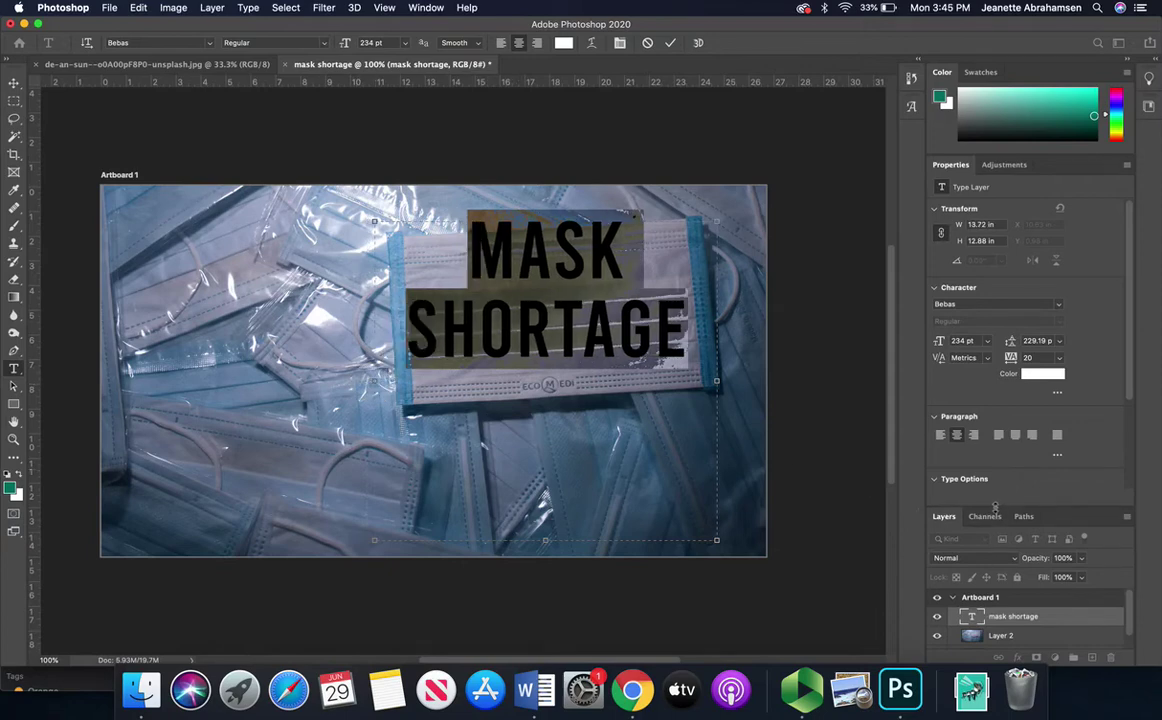
drag(994, 507, 986, 328)
click(1022, 590)
key(v)
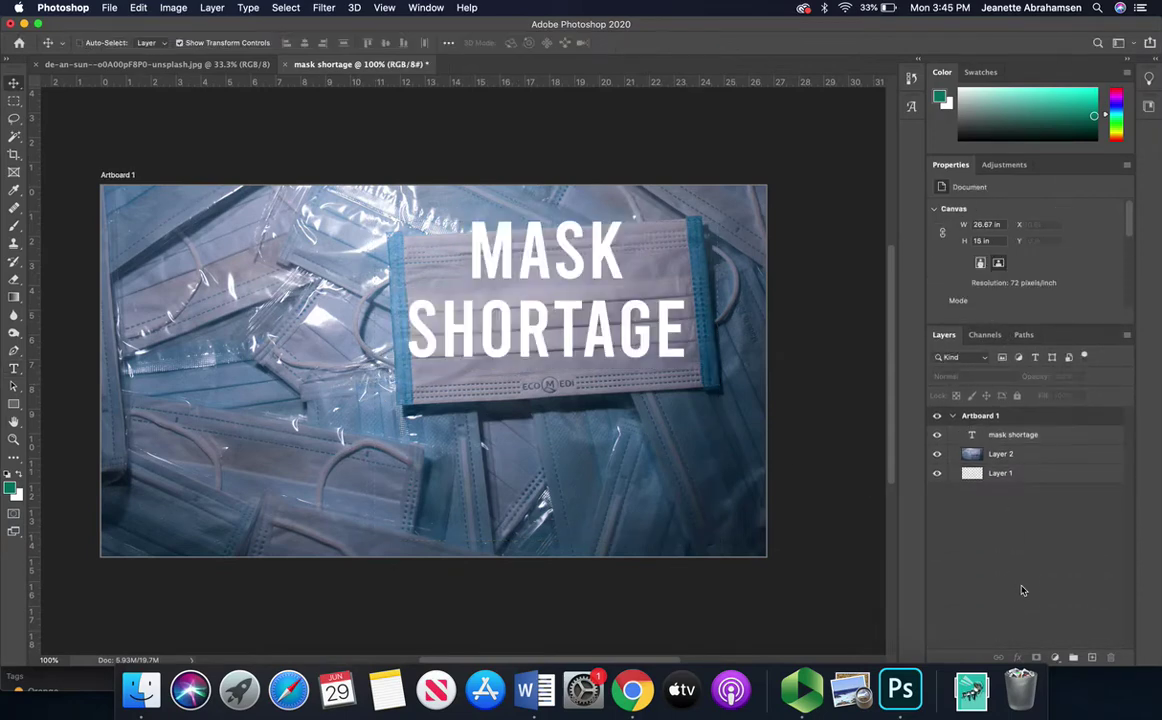
Step: Select the mask shortage text layer and move the headline down to a Y position of about 1.63 in
click(520, 298)
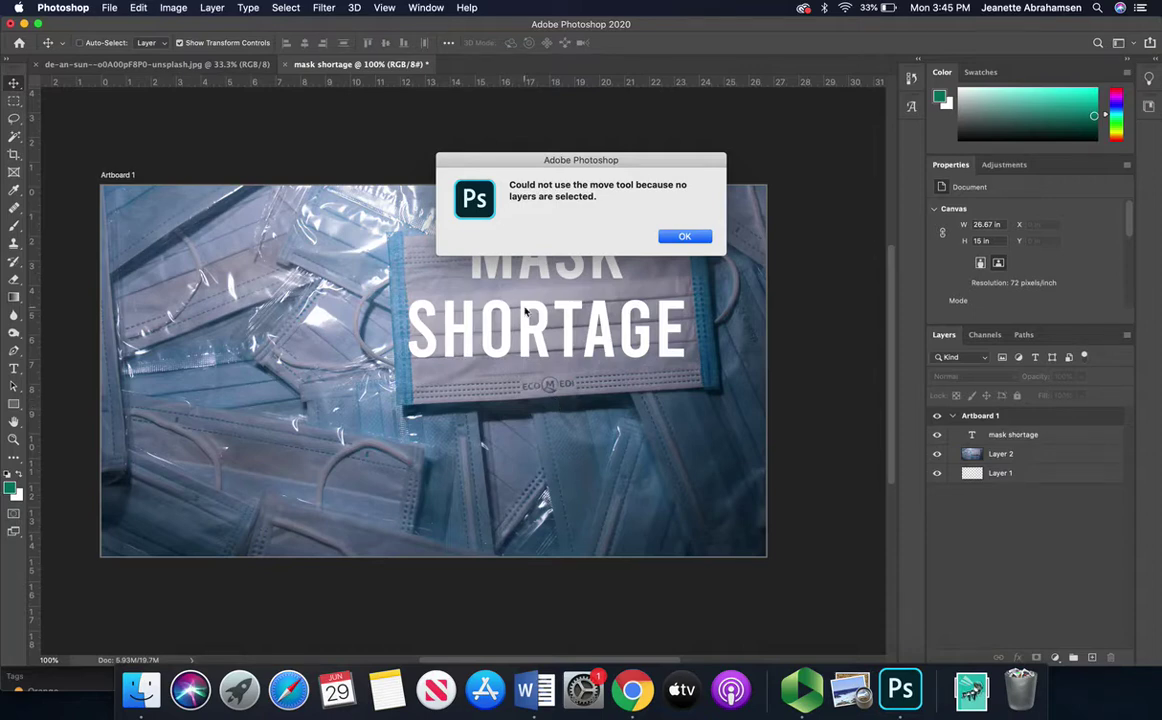
click(684, 237)
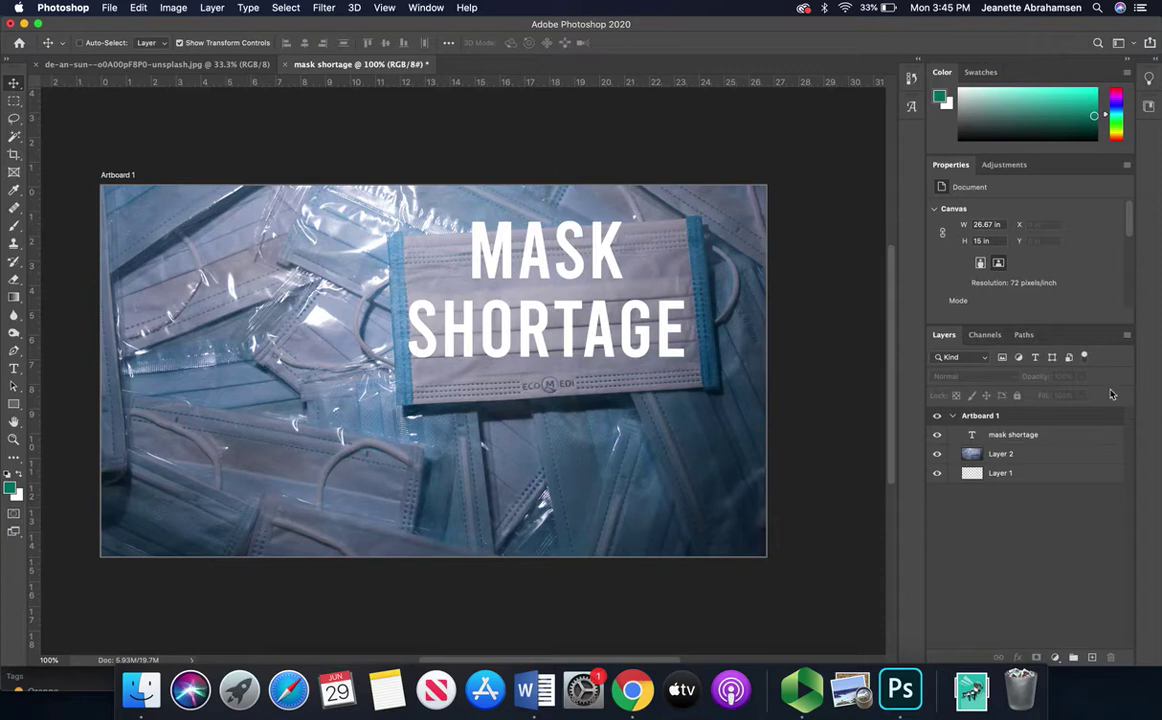
click(1081, 438)
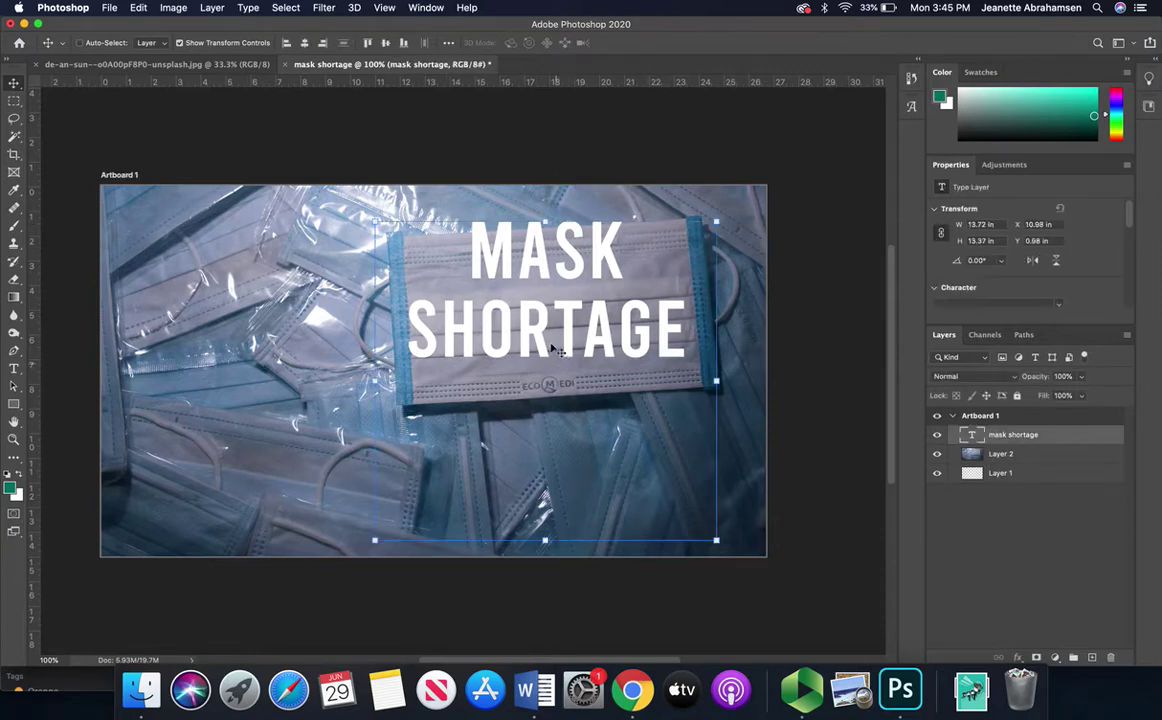
drag(506, 320, 550, 358)
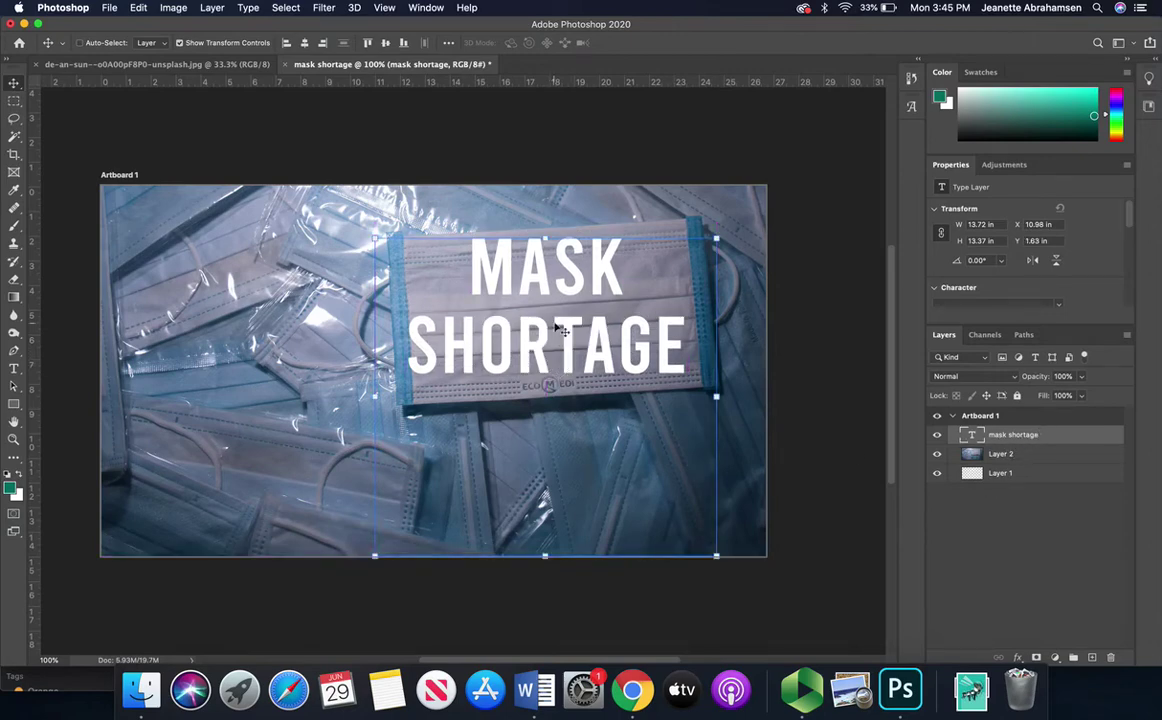
Step: Move Layer 2 above the mask shortage text layer and return the text layer to the top of the artboard's stack
click(1020, 458)
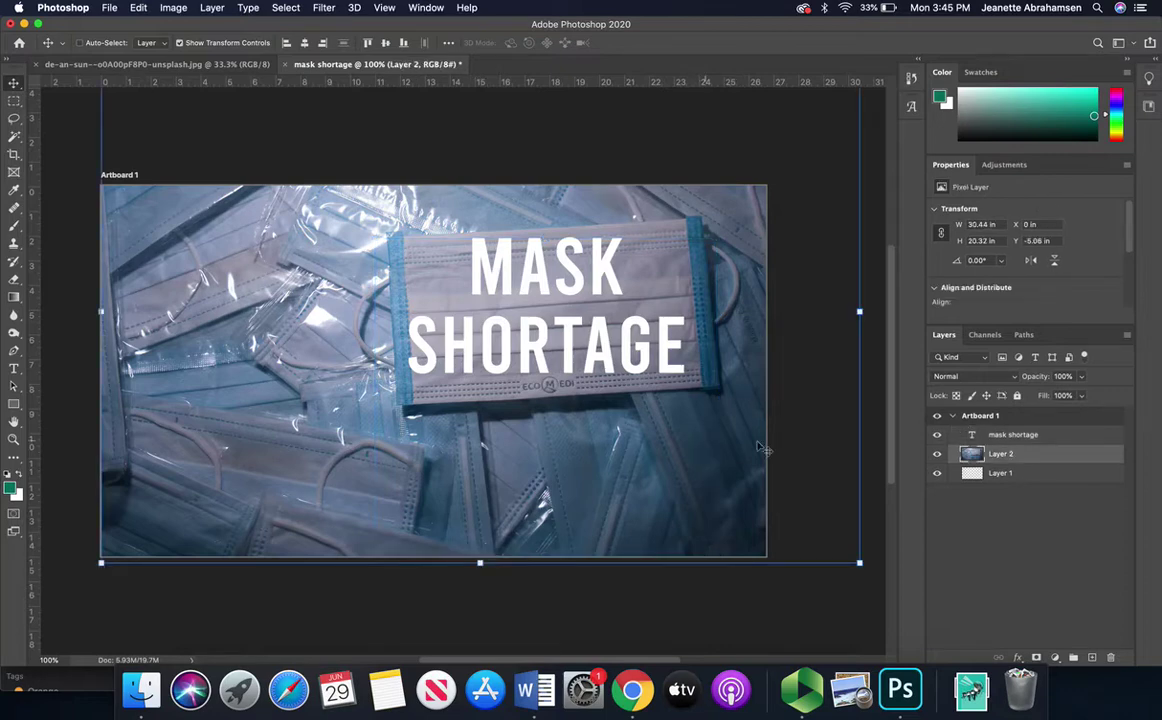
drag(1020, 456, 1021, 427)
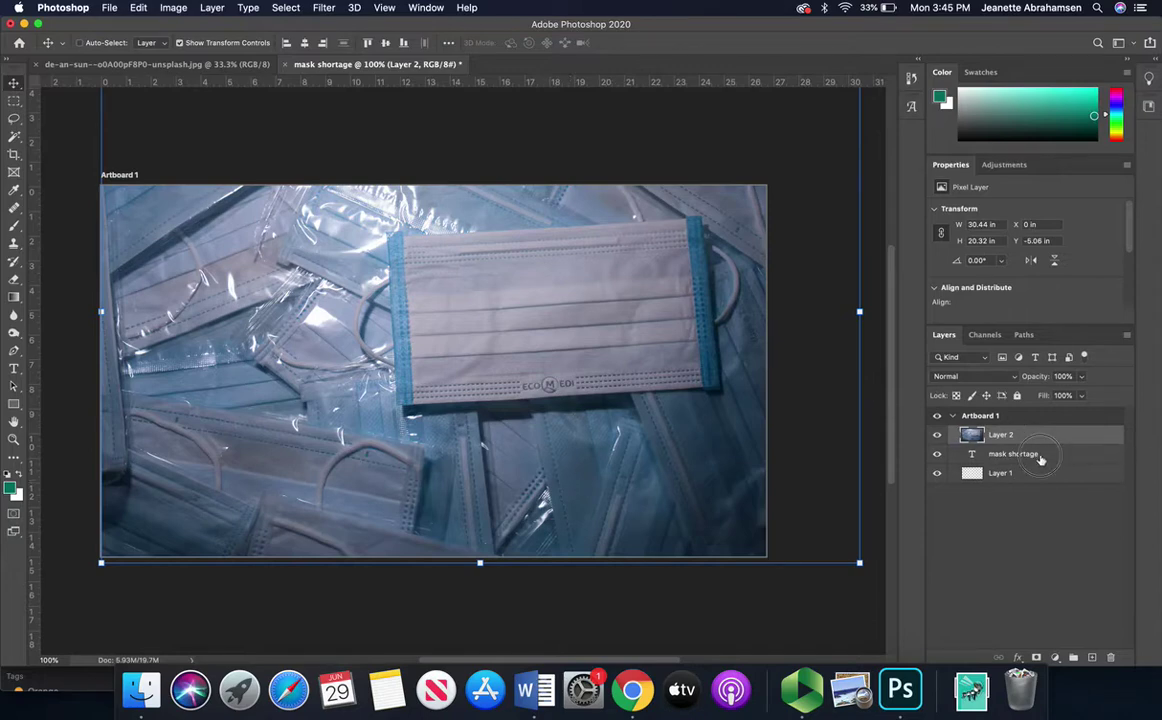
drag(1045, 456, 1033, 432)
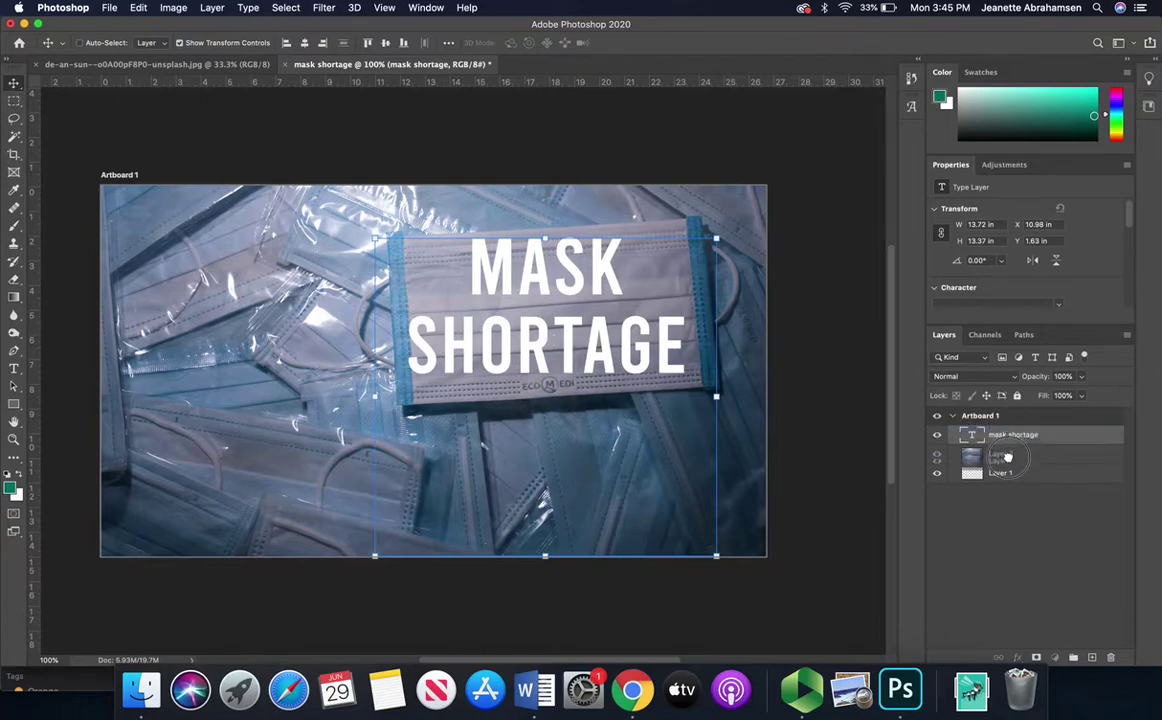
drag(1006, 453, 1007, 445)
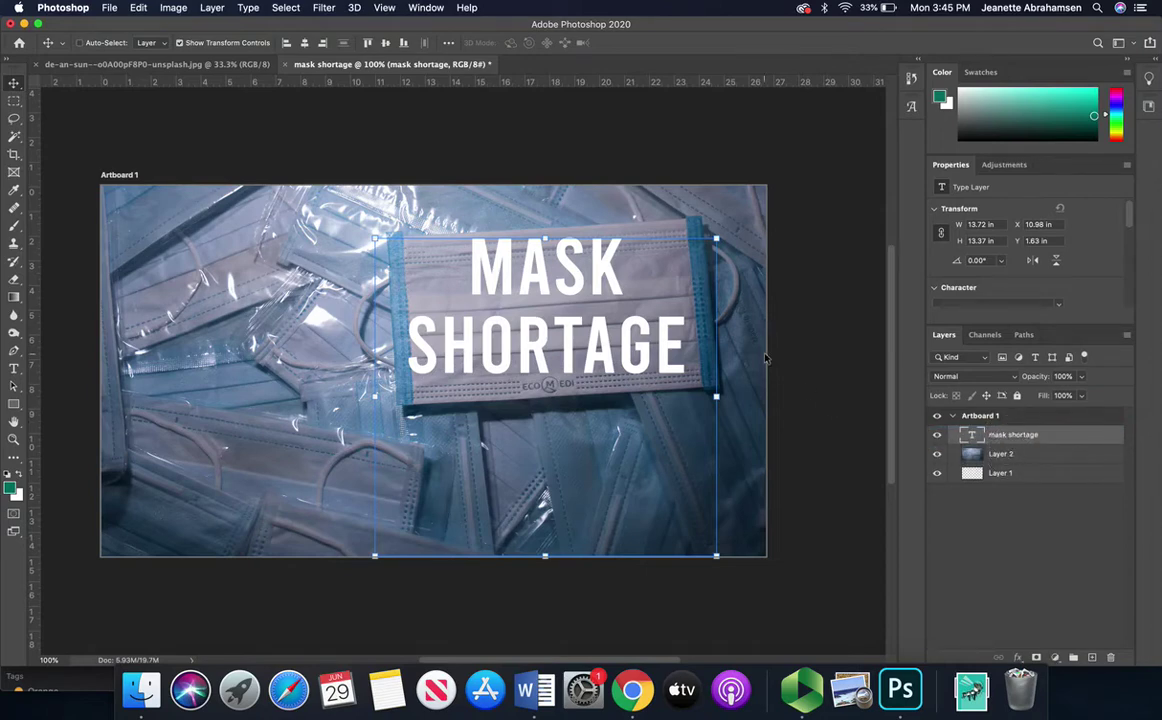
Step: Nudge the headline sideways over the mask to an X position of about 11.21 in
drag(505, 331, 518, 330)
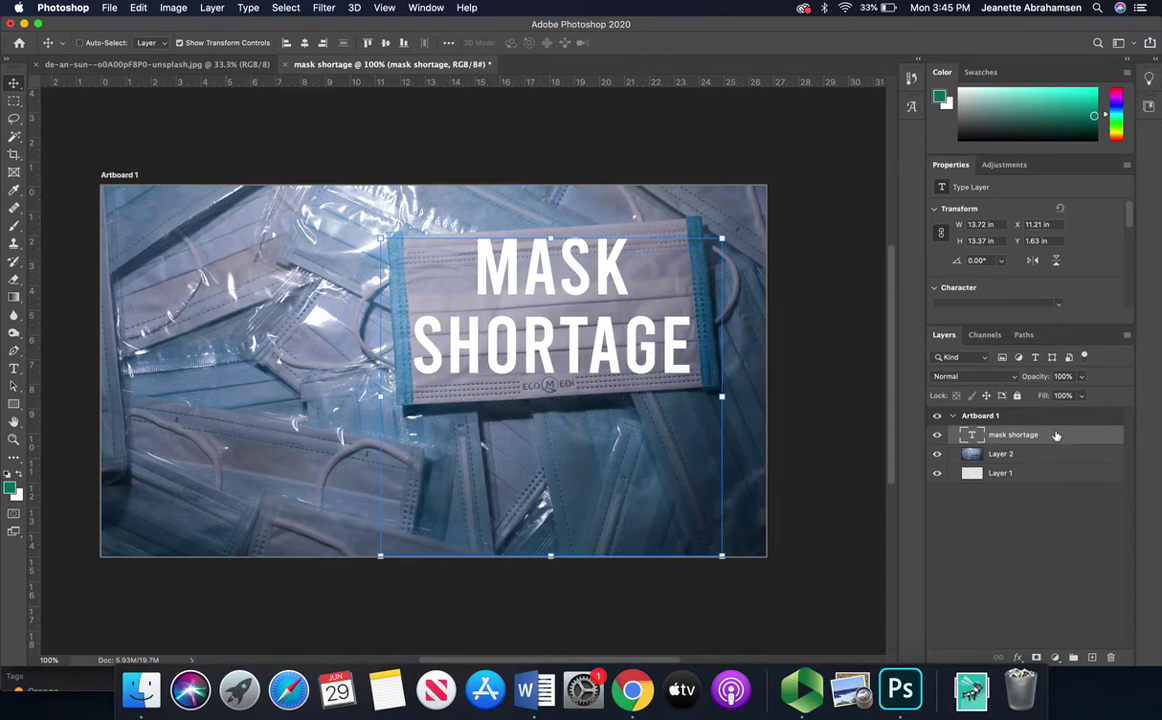
Step: Scale the mask photo on Layer 2 to about 99.11%, try rotating it about 3.12°, and undo the rotation
click(1005, 458)
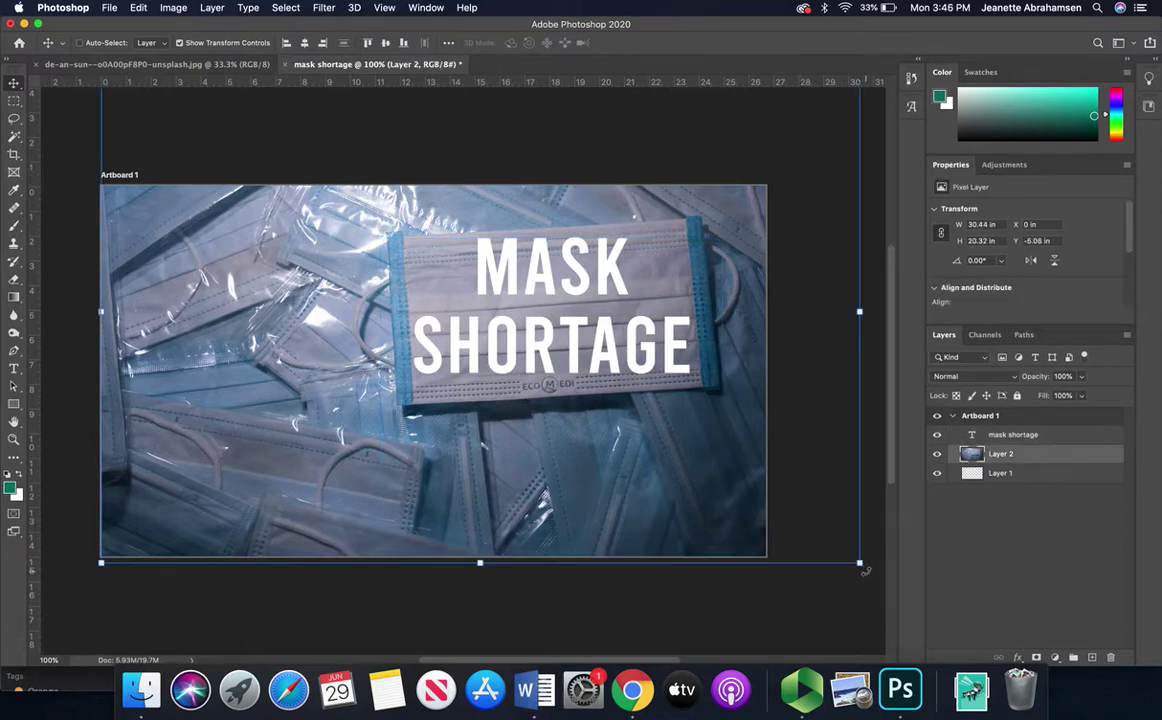
drag(866, 571, 848, 588)
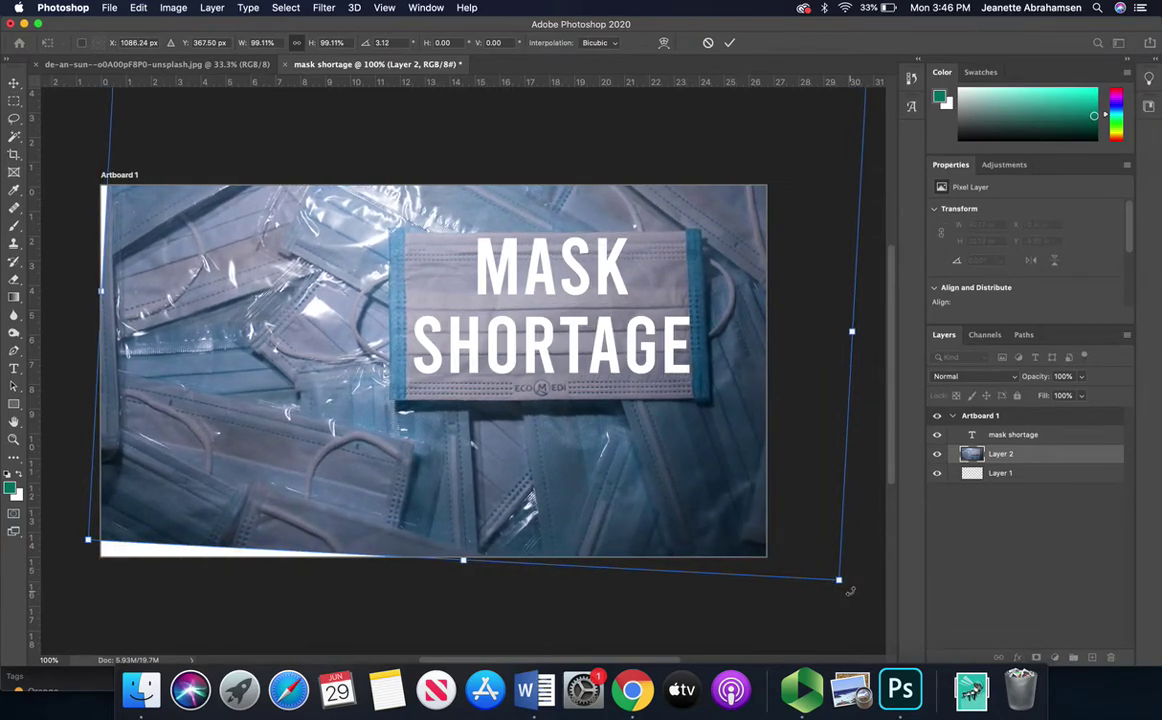
key(super+z)
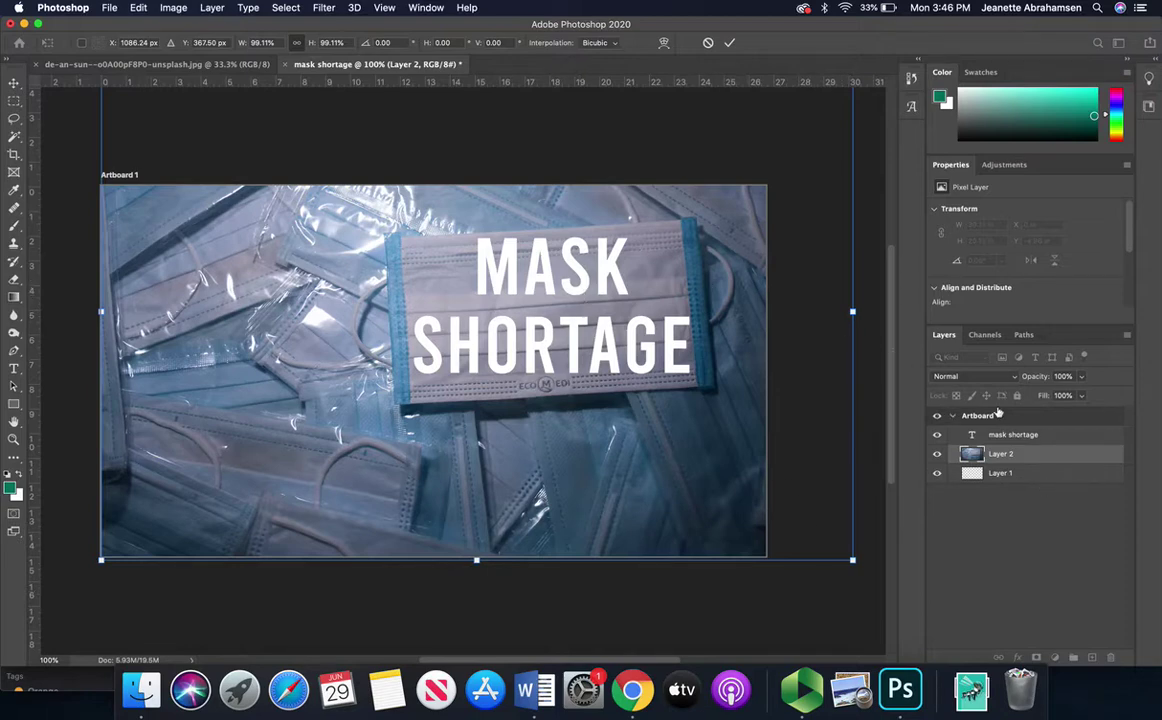
Step: Rotate the mask shortage text layer to about -3.76° to match the tilt of the mask
click(1000, 437)
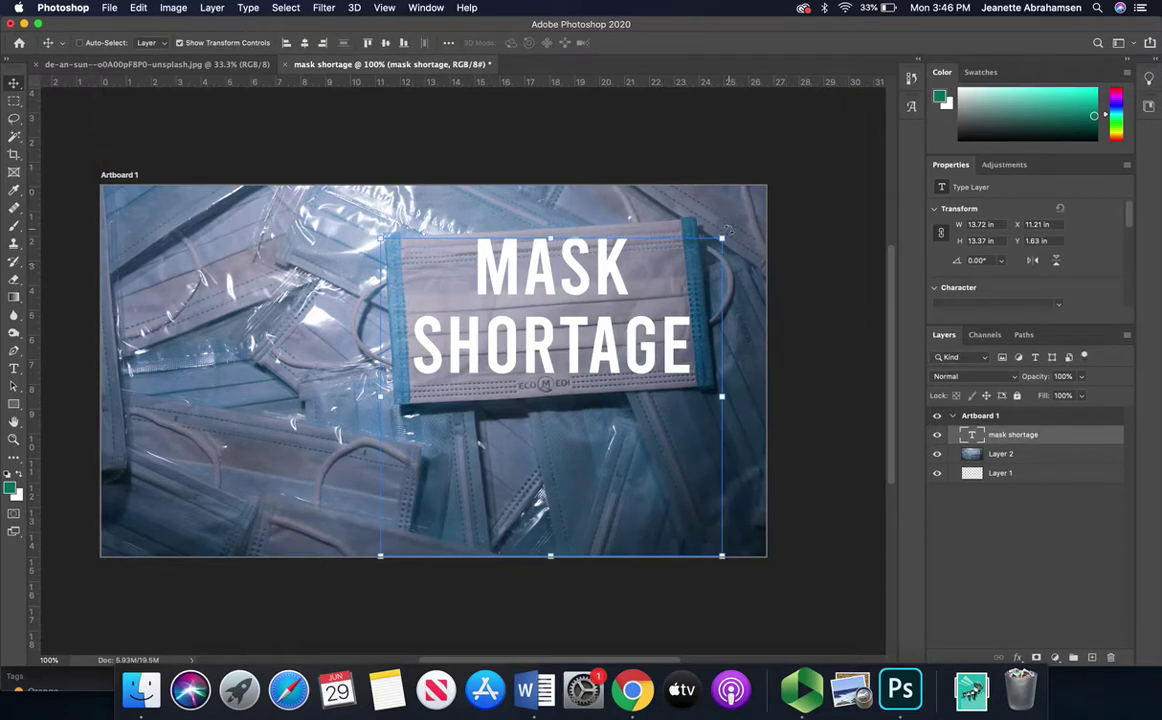
key(super+t)
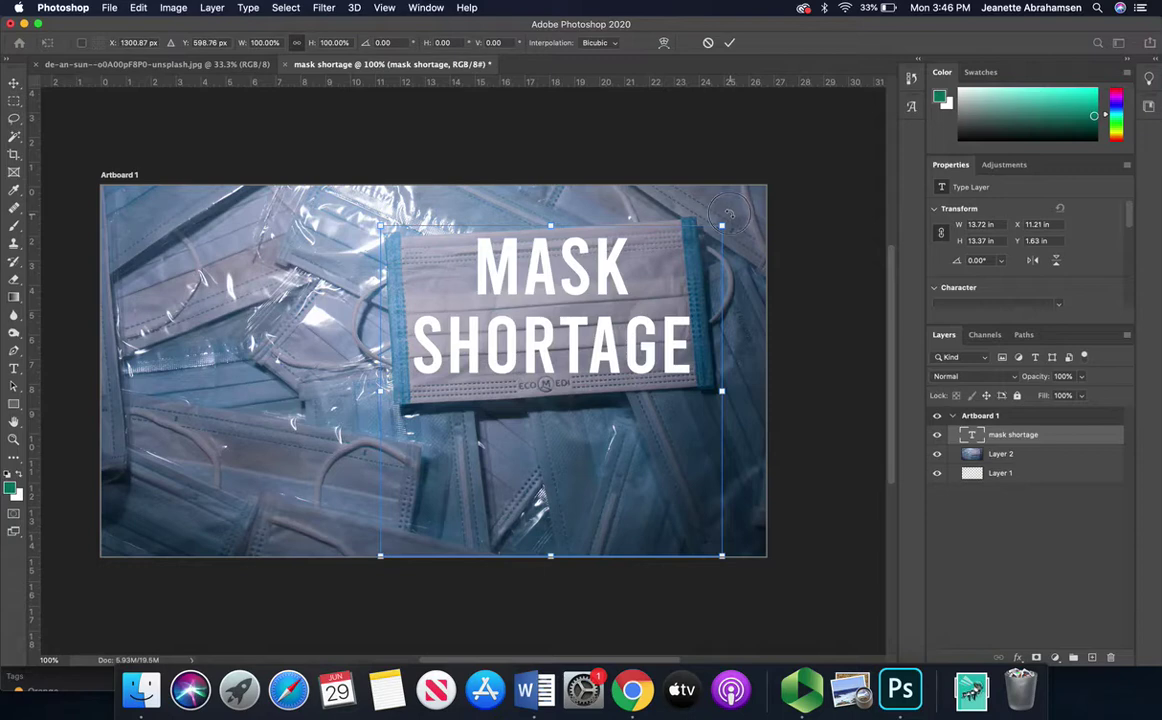
drag(729, 213, 716, 206)
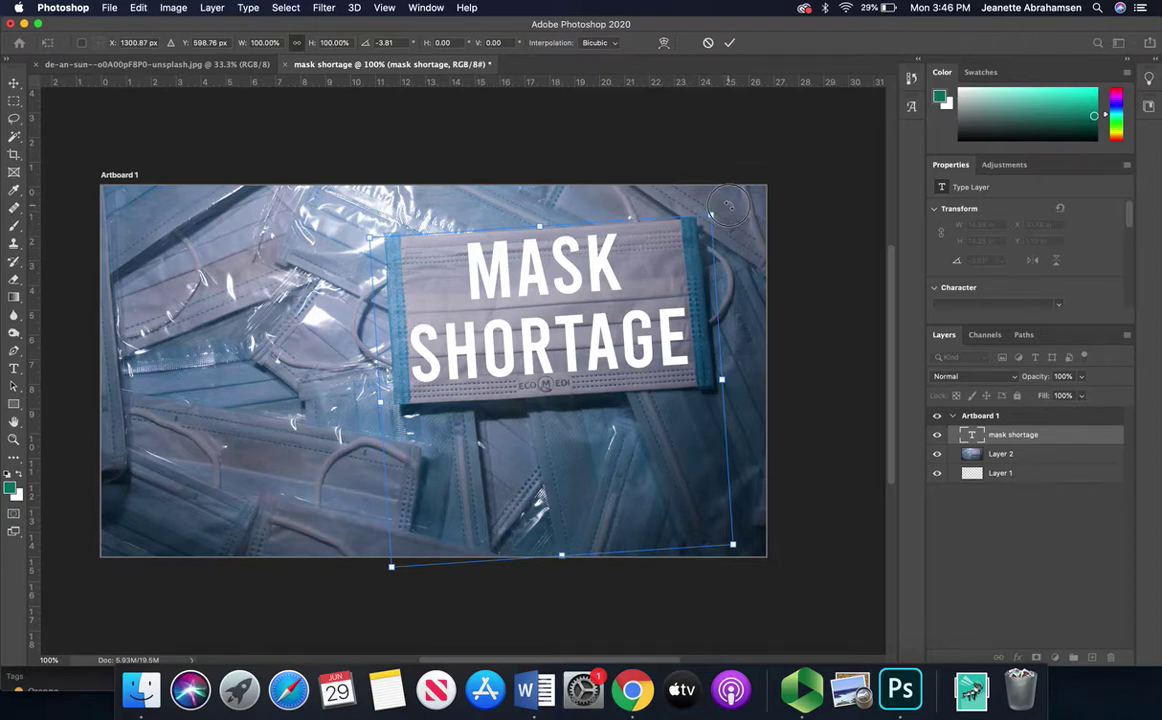
drag(726, 204, 726, 203)
key(Return)
Step: Move the headline down toward the mask's lower edge, to about X 10.89 in and Y 2.03 in
scroll(820, 449, up, 3)
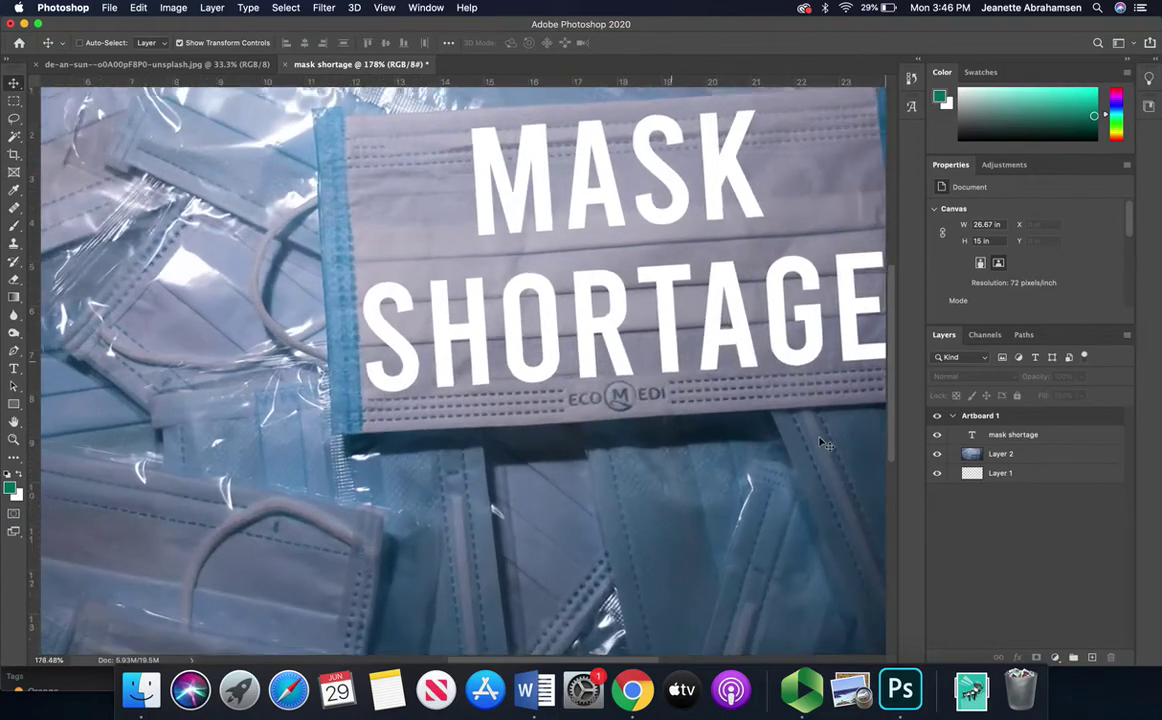
scroll(826, 445, up, 3)
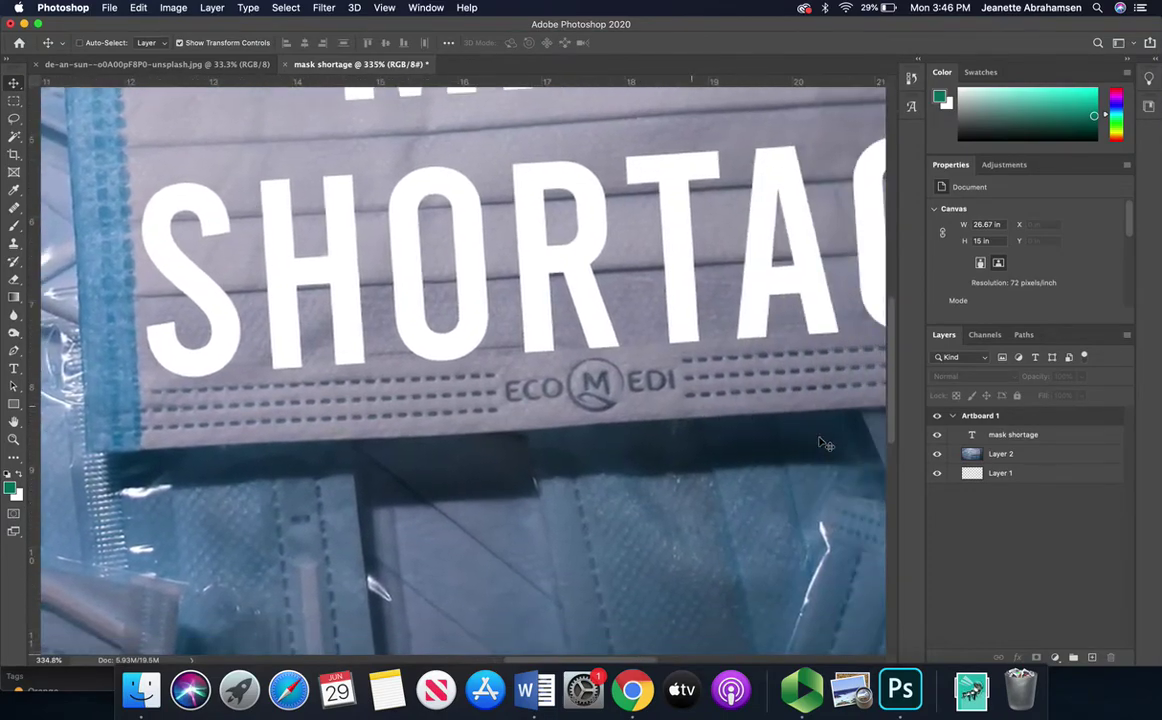
scroll(826, 445, right, 2)
scroll(826, 445, down, 1)
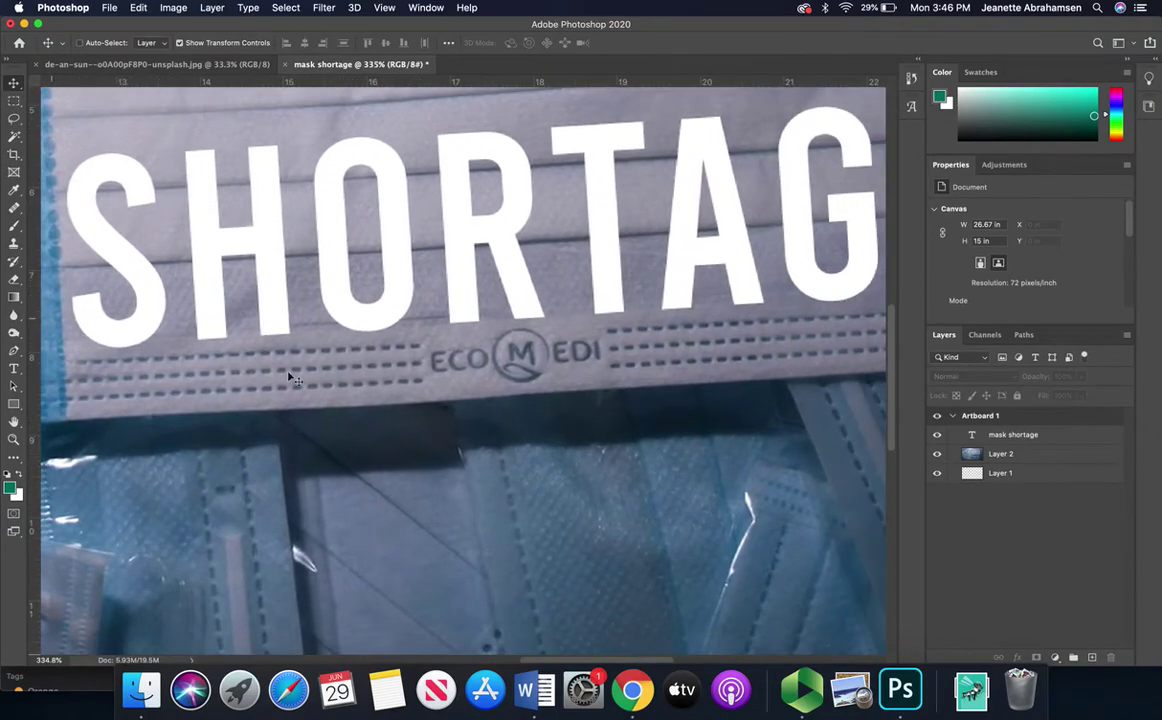
scroll(405, 410, right, 5)
scroll(405, 410, left, 6)
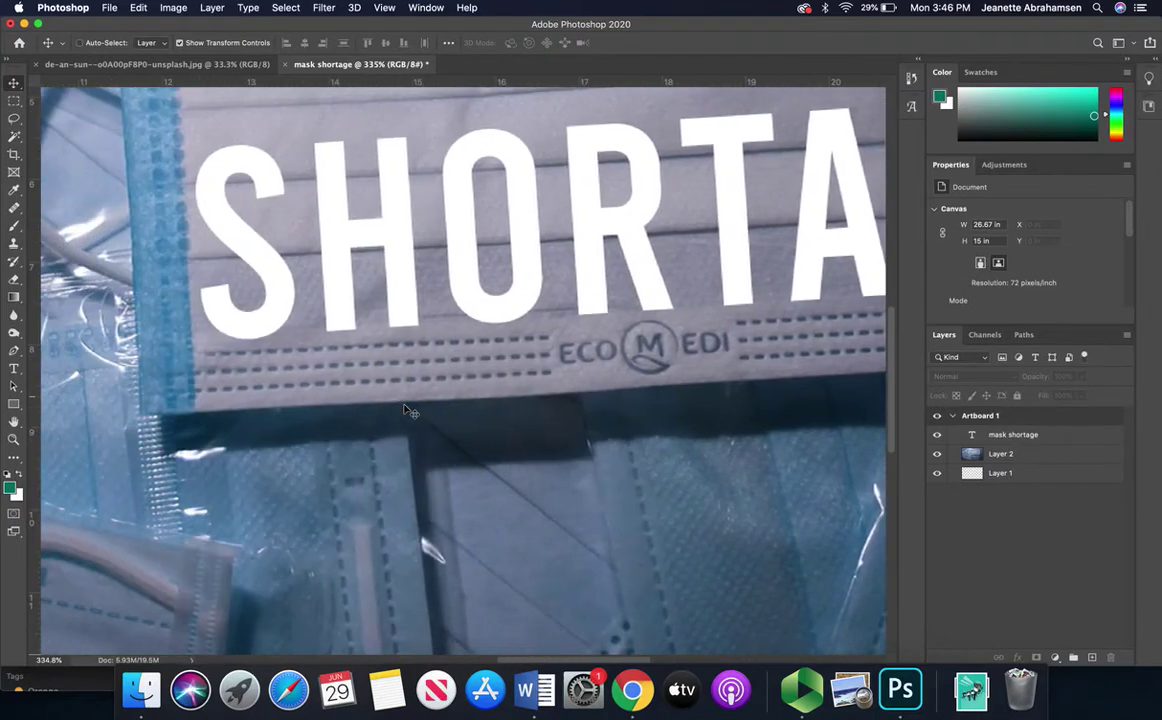
scroll(405, 410, right, 1)
click(1022, 436)
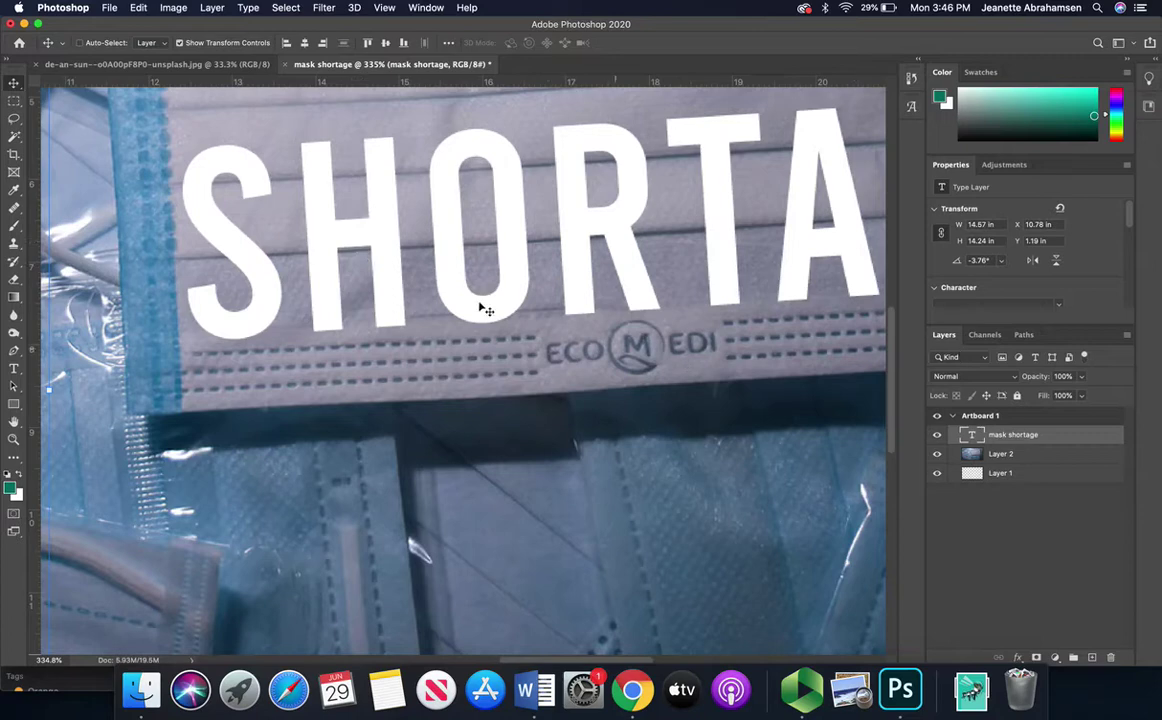
drag(441, 270, 449, 337)
Step: Rotate the headline very slightly clockwise and check its baseline against the mask's lower edge
scroll(671, 535, right, 1)
scroll(671, 535, right, 6)
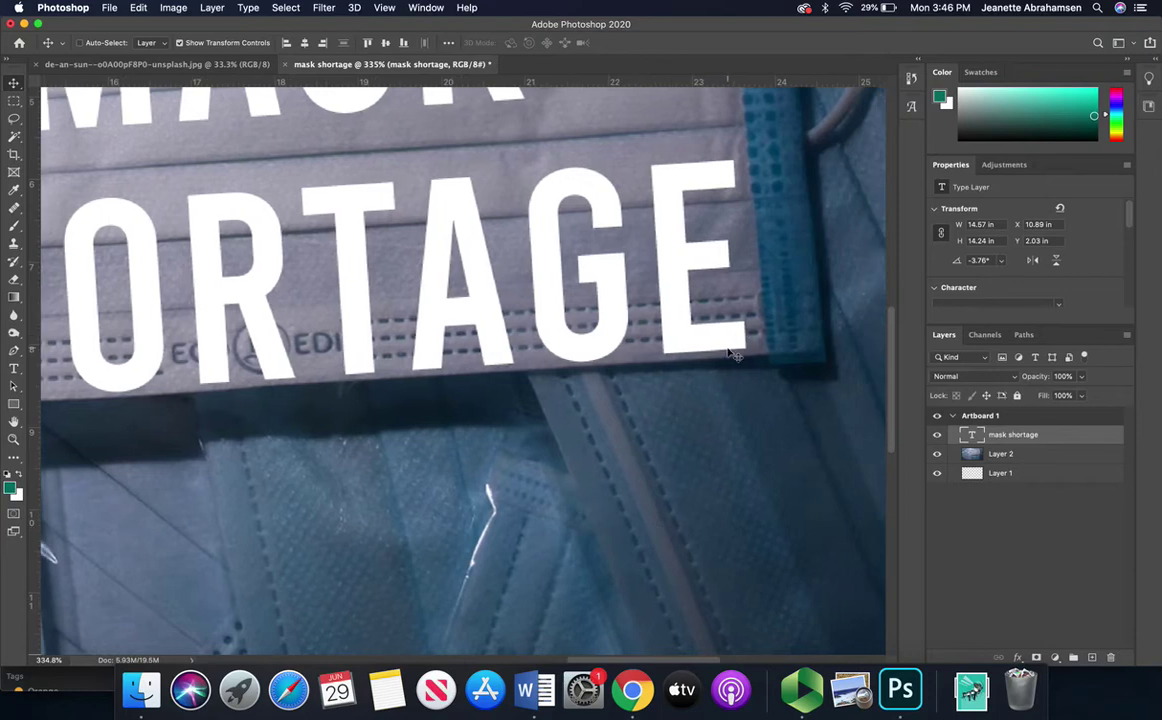
scroll(557, 396, left, 10)
scroll(451, 343, right, 7)
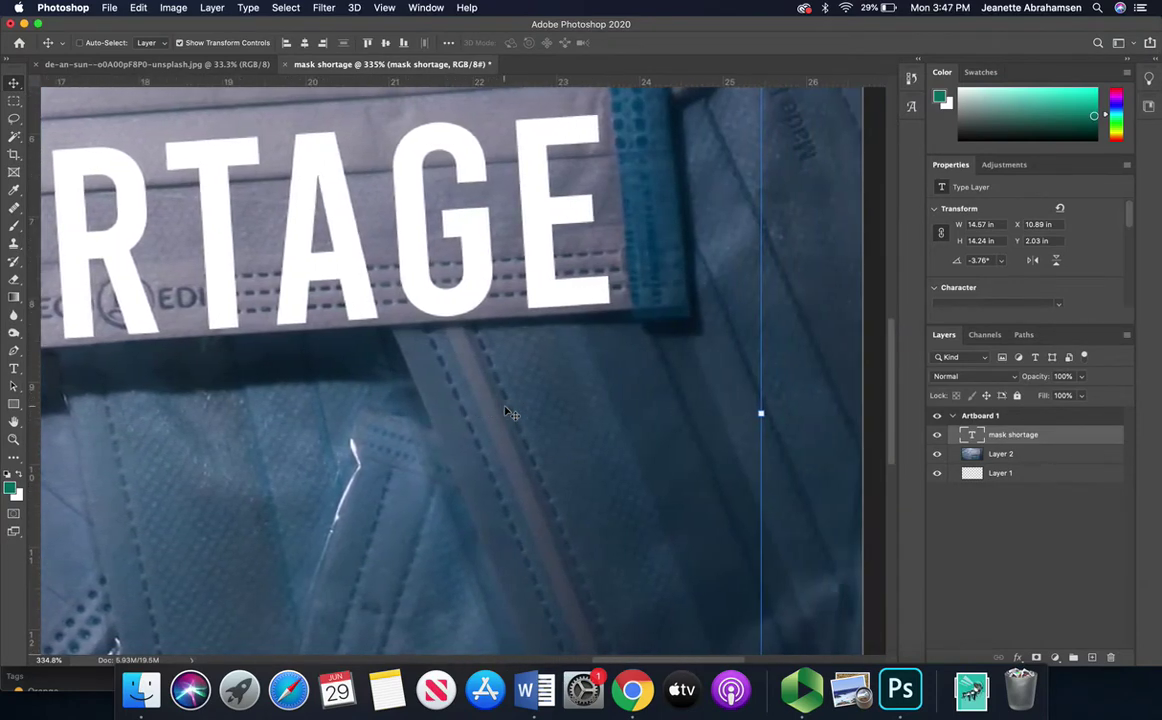
scroll(505, 412, up, 10)
scroll(505, 412, down, 4)
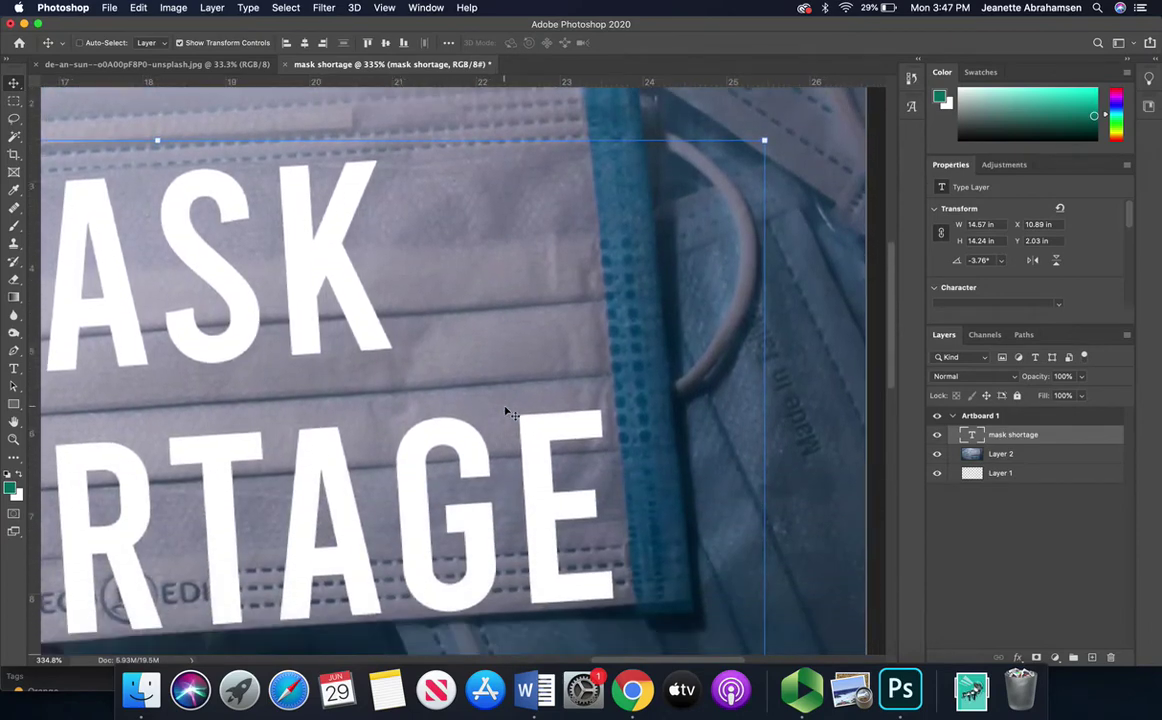
click(772, 135)
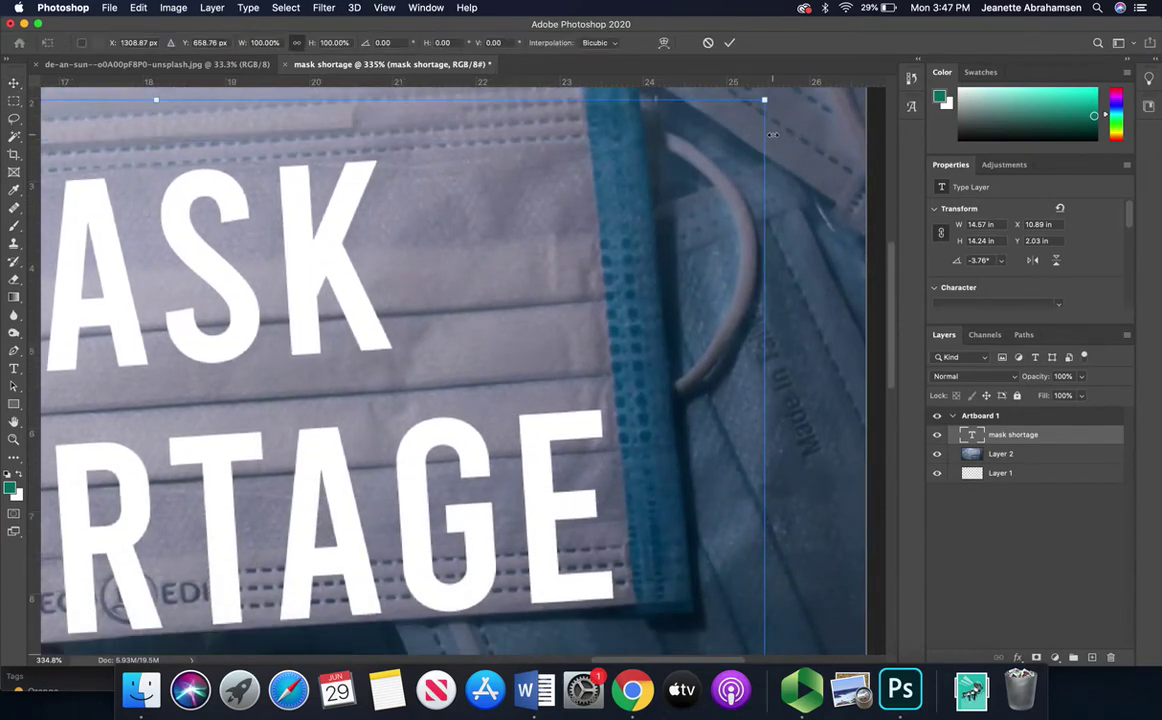
click(776, 94)
drag(776, 94, 779, 97)
key(Return)
scroll(306, 518, left, 10)
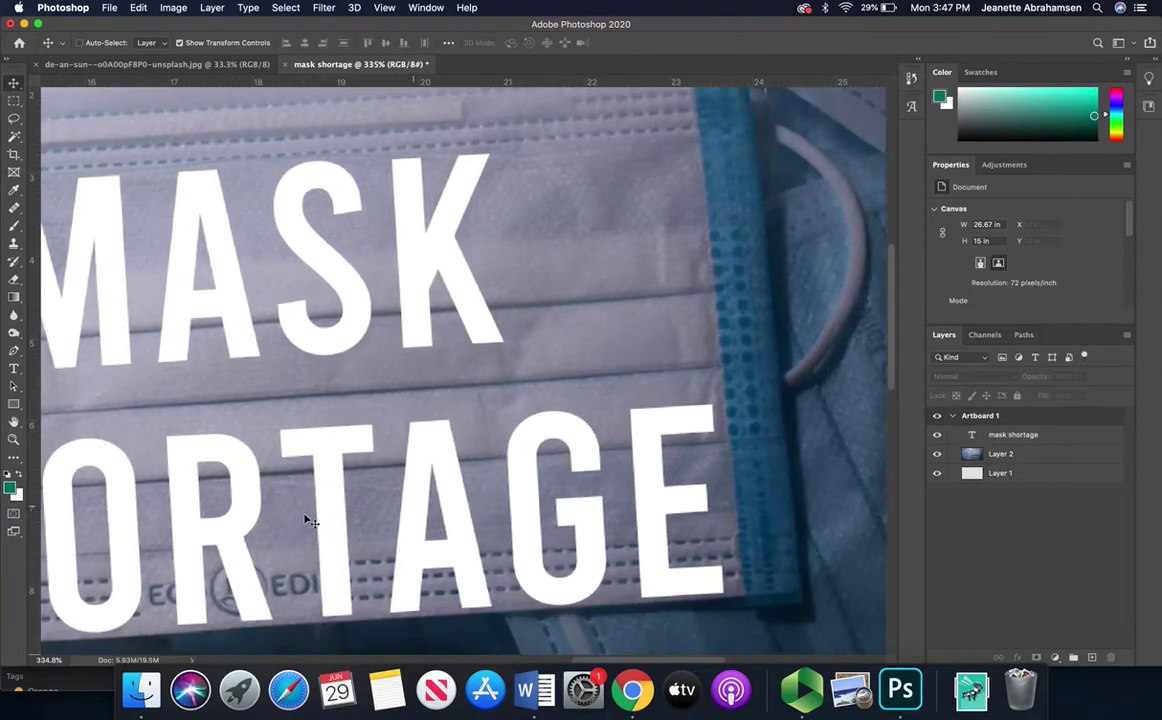
scroll(306, 518, right, 10)
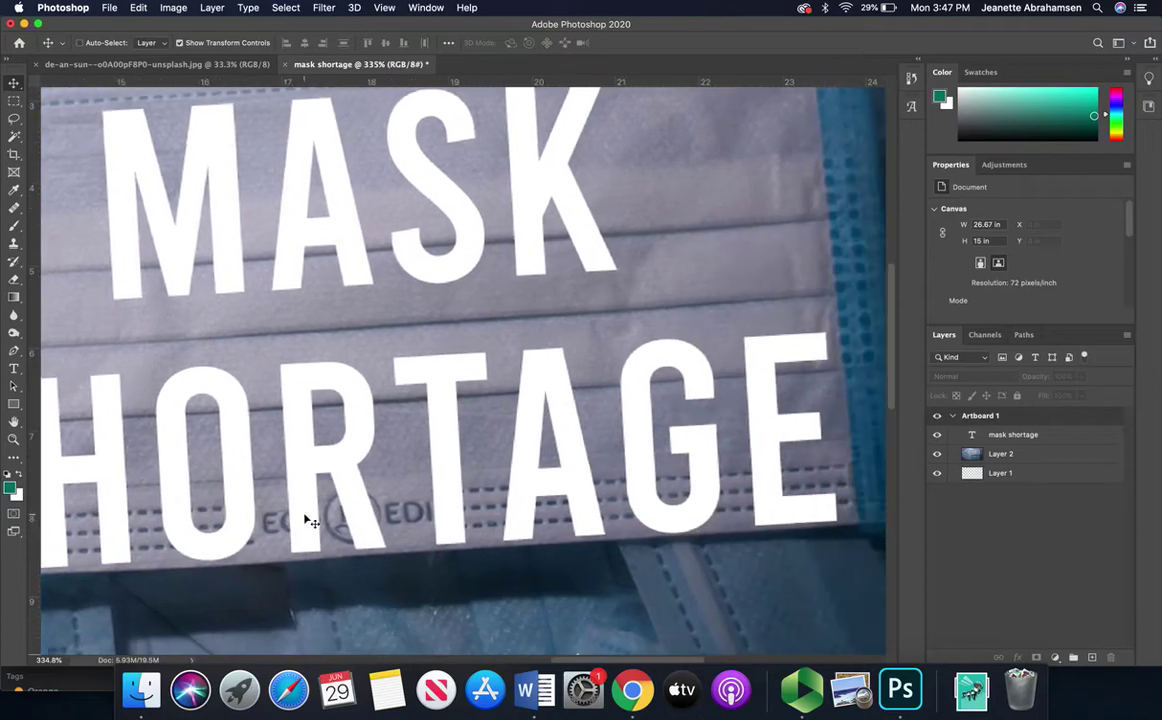
scroll(547, 487, down, 3)
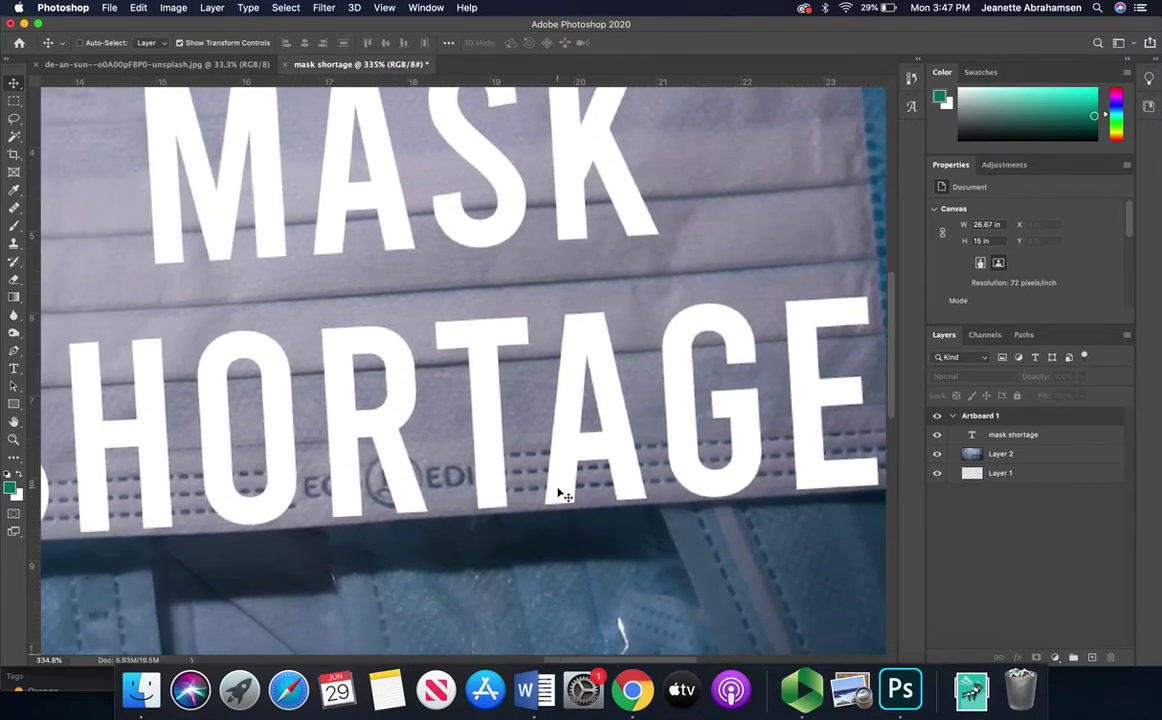
Step: Move the mask shortage headline up on the mask to about X 10.93 in and Y 1.44 in
scroll(557, 492, down, 3)
click(1025, 435)
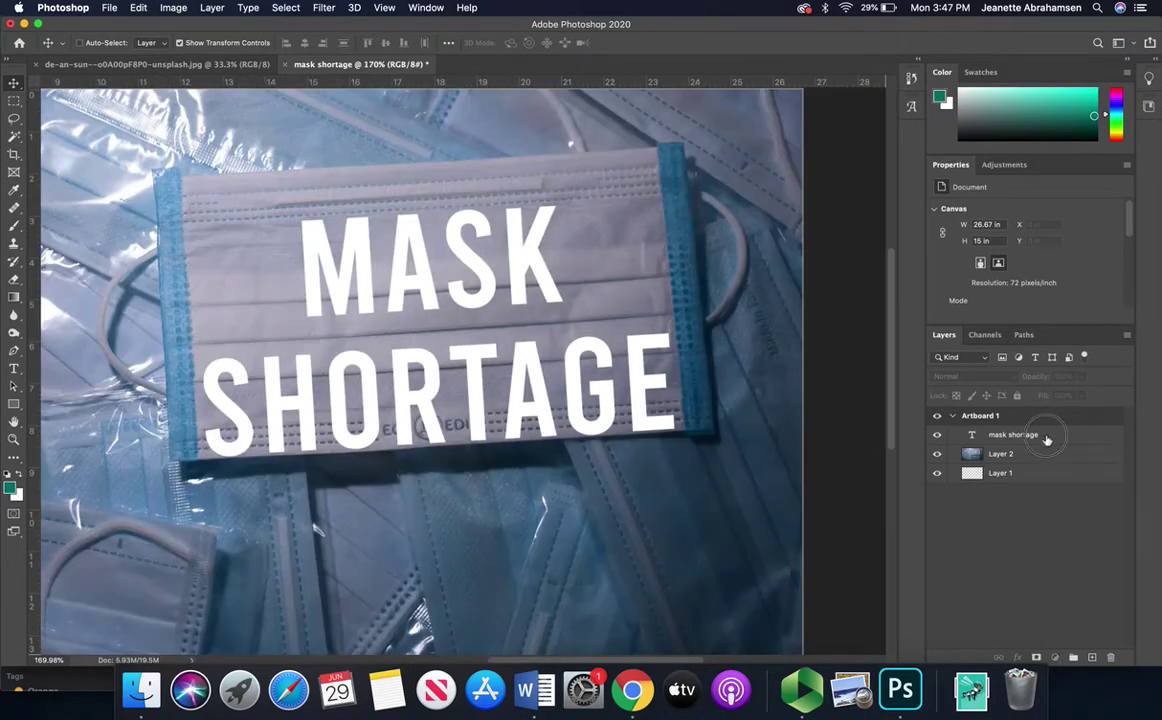
drag(407, 394, 402, 363)
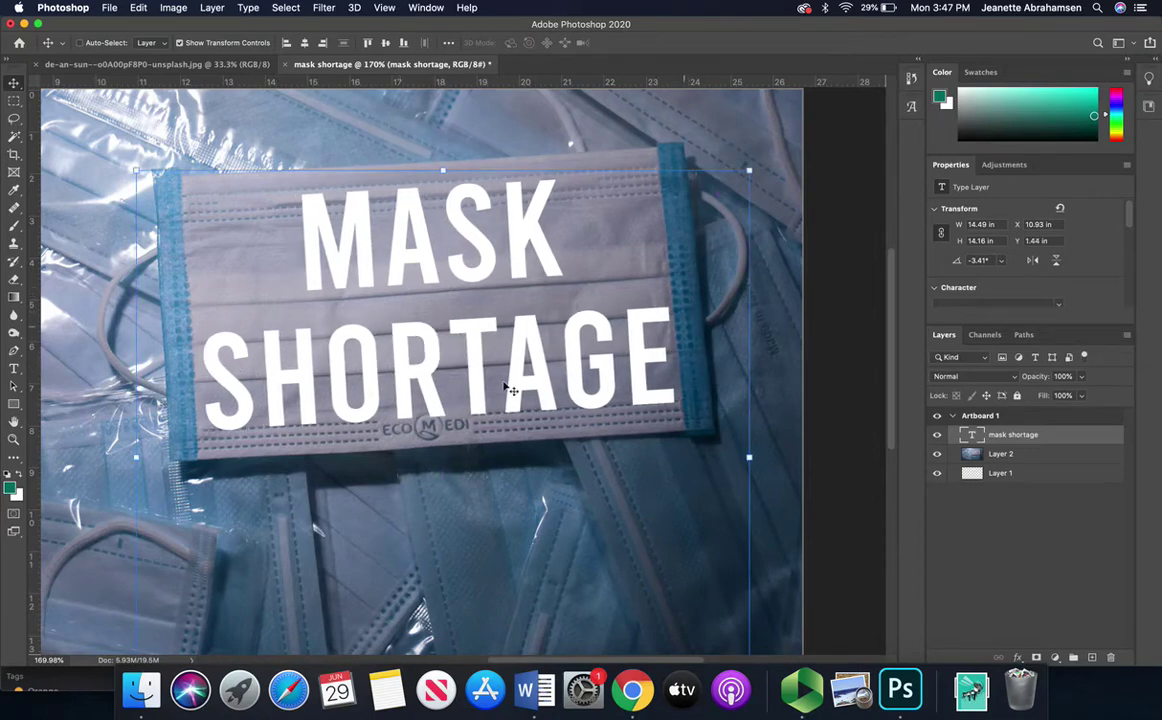
Step: Reduce the font size of the whole MASK SHORTAGE headline to 228 pt
double_click(371, 335)
double_click(371, 335)
drag(282, 228, 709, 375)
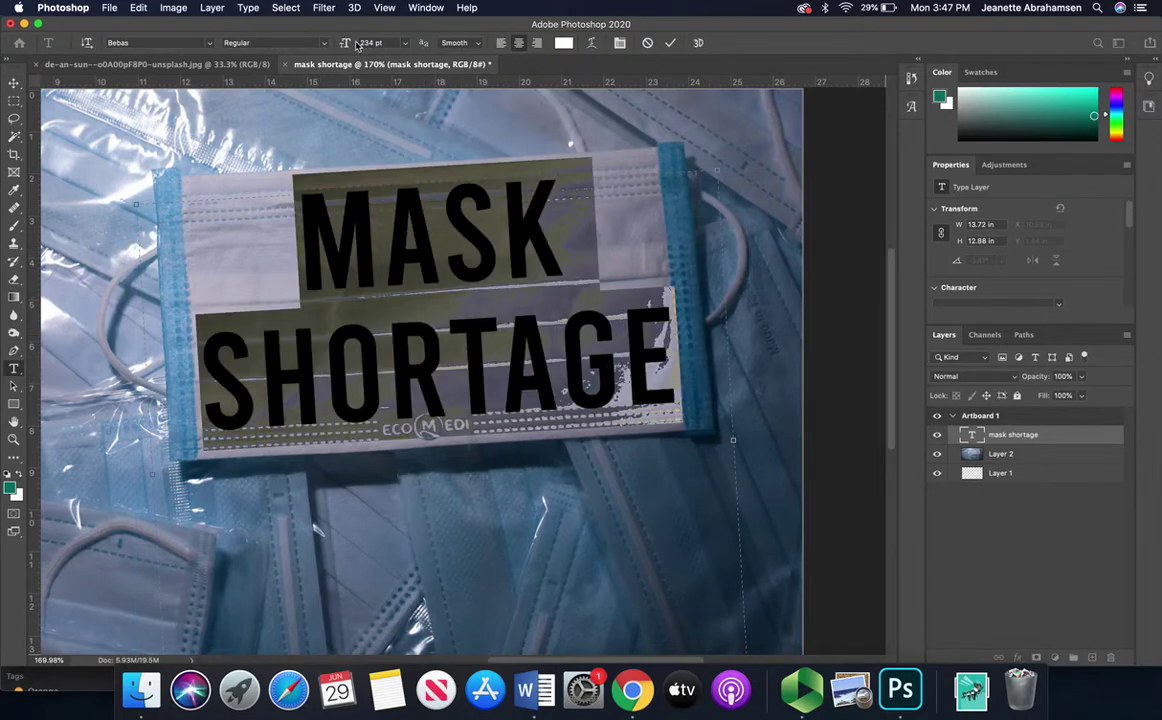
mouse_move(355, 43)
mouse_down()
mouse_move(318, 42)
mouse_move(345, 44)
mouse_up()
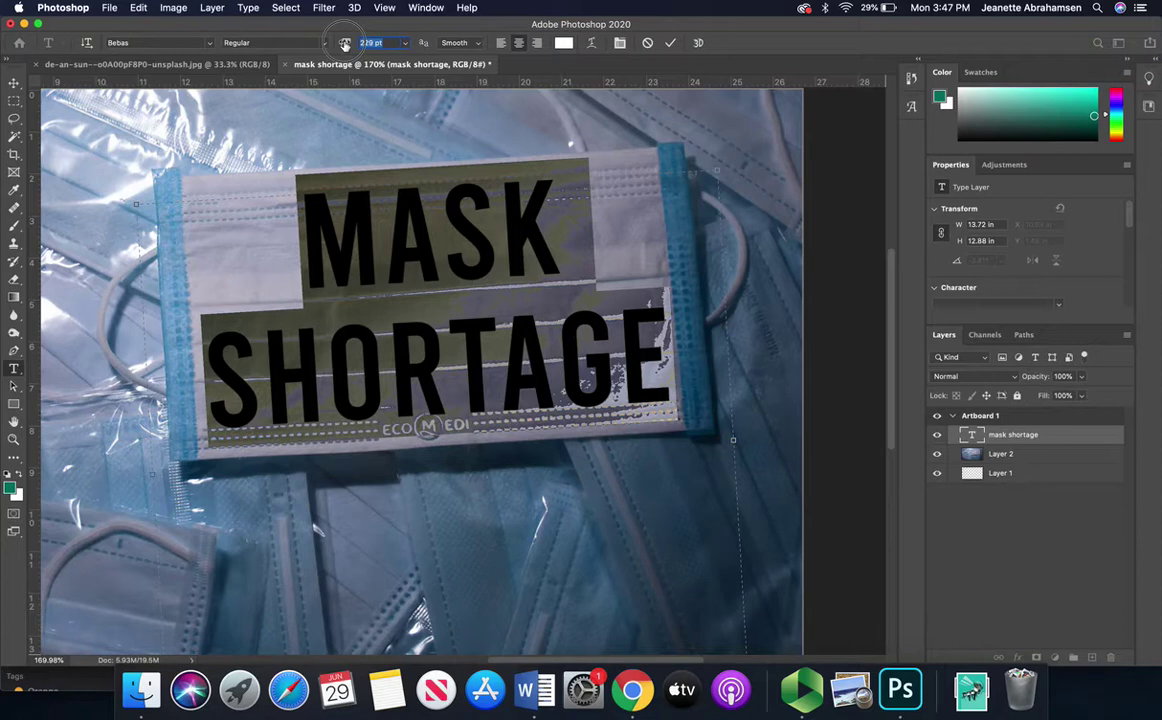
drag(344, 44, 340, 44)
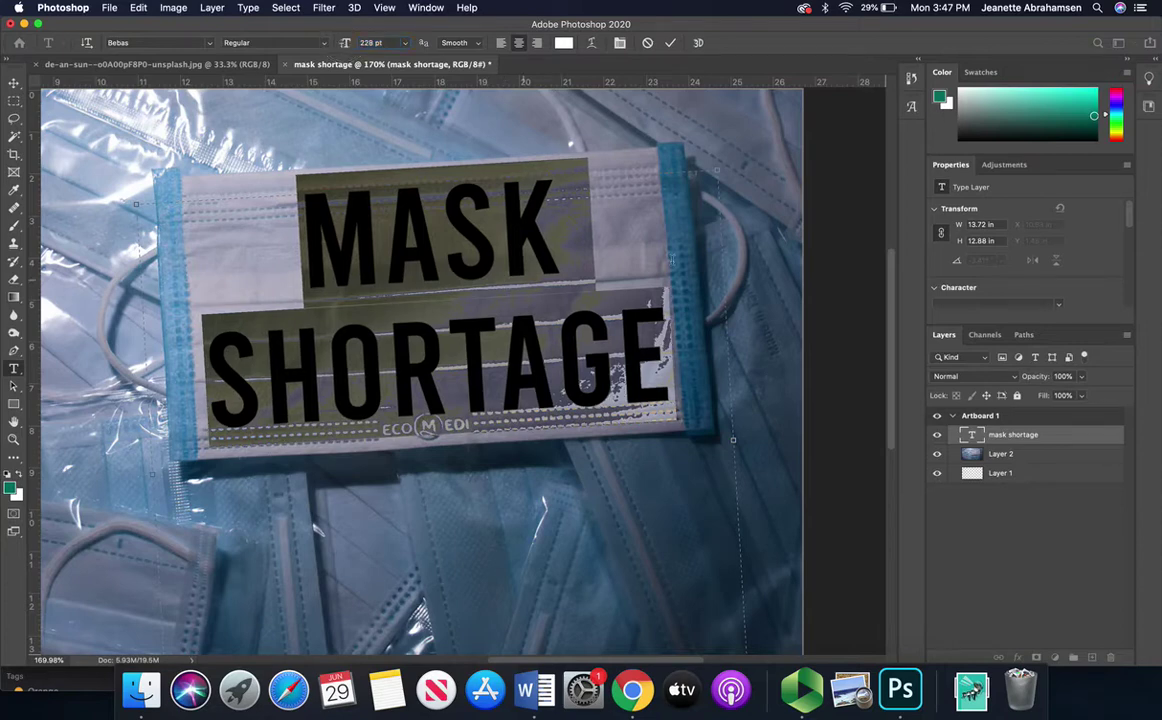
key(Escape)
key(v)
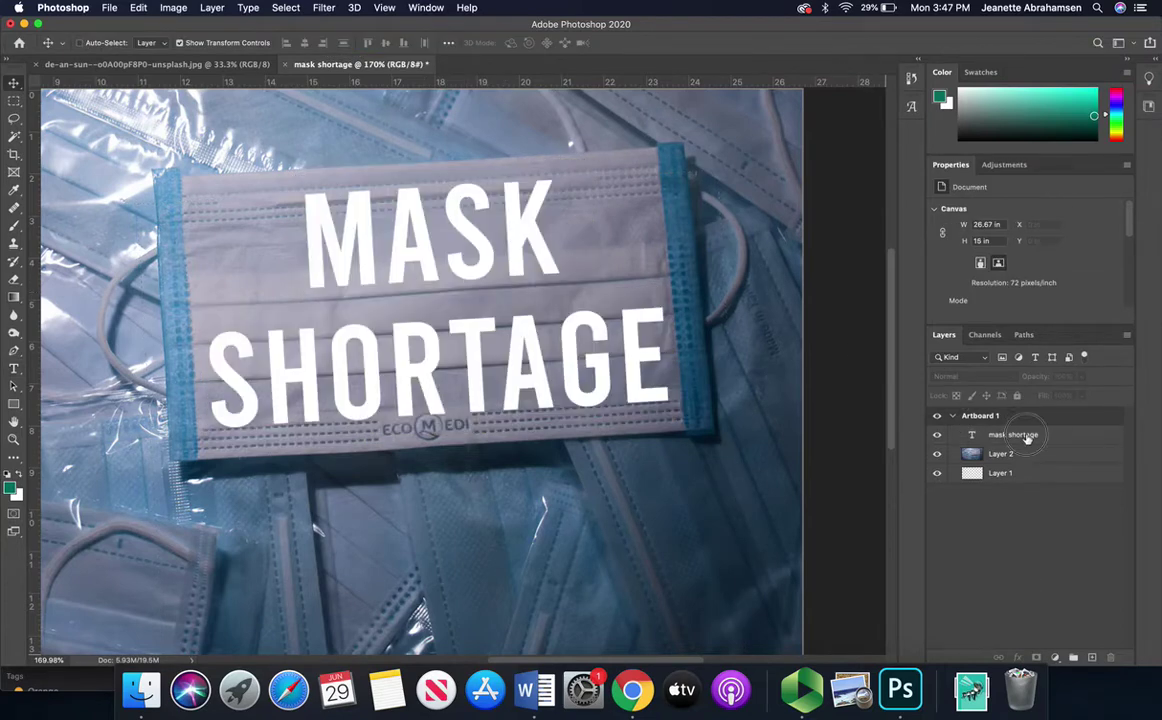
Step: Nudge the headline slightly left to about X 10.79 in and tighten its leading to 199.19 pt
click(507, 310)
drag(507, 310, 500, 311)
double_click(460, 290)
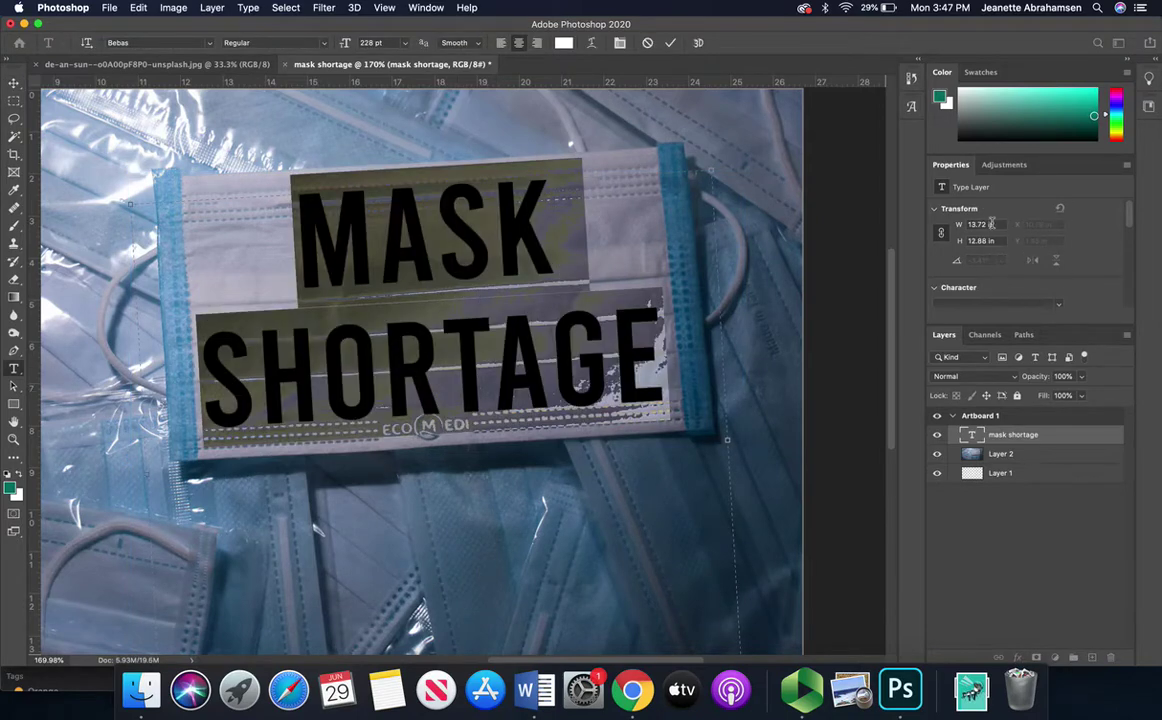
scroll(1118, 274, down, 5)
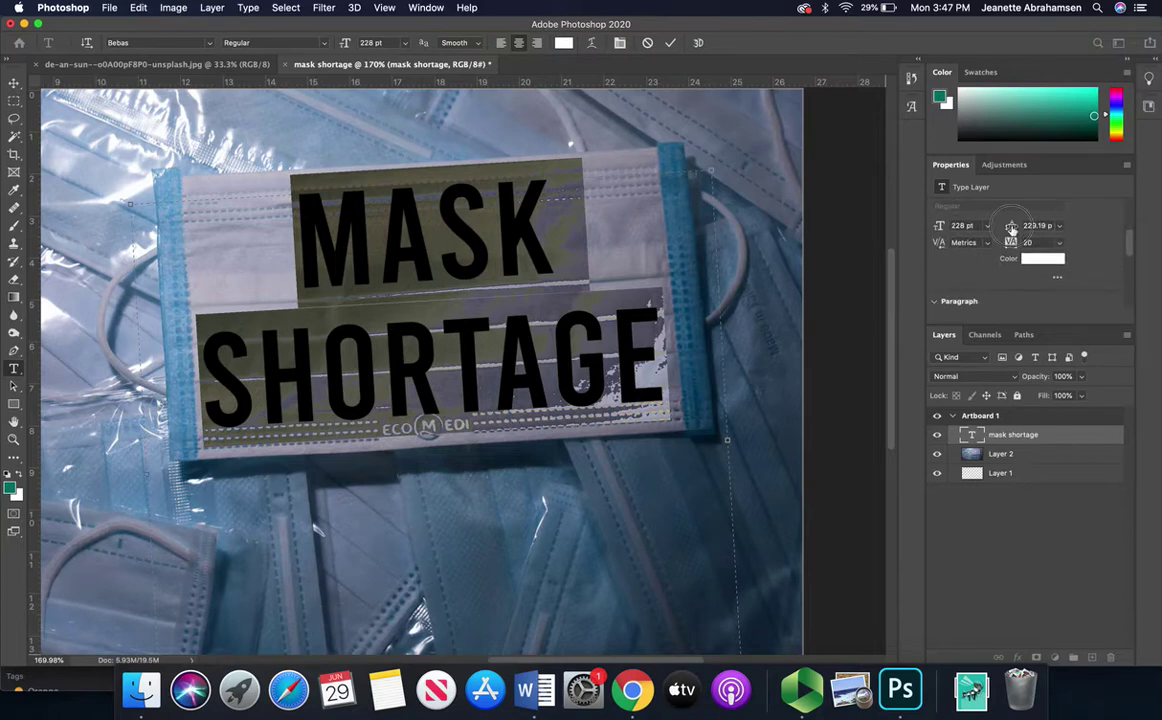
drag(1010, 226, 990, 230)
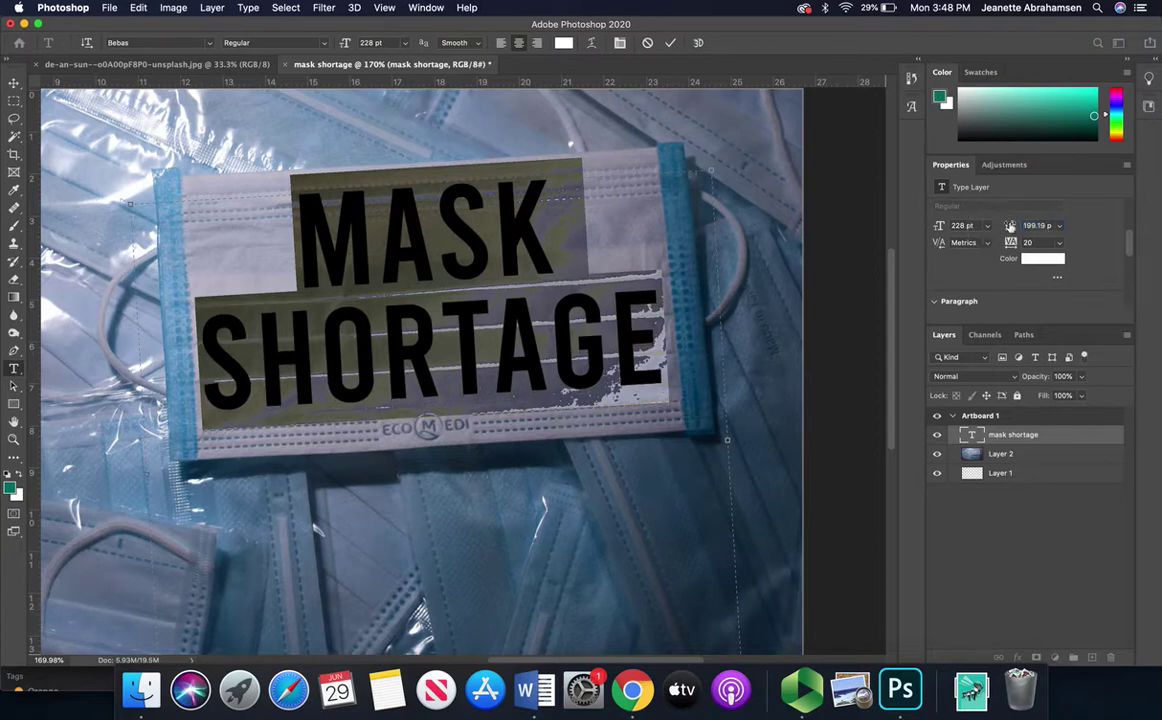
click(975, 555)
key(v)
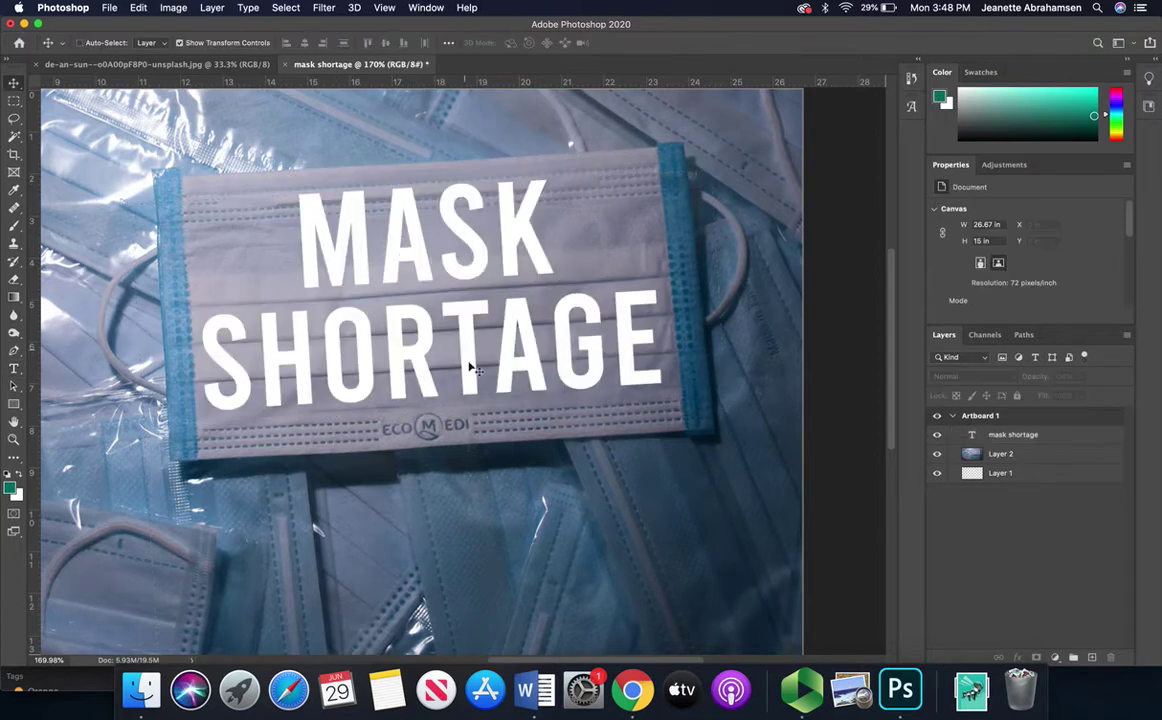
Step: Center the headline on the mask at about X 10.93 in and Y 1.83 in, and check it against the whole artboard
click(1045, 436)
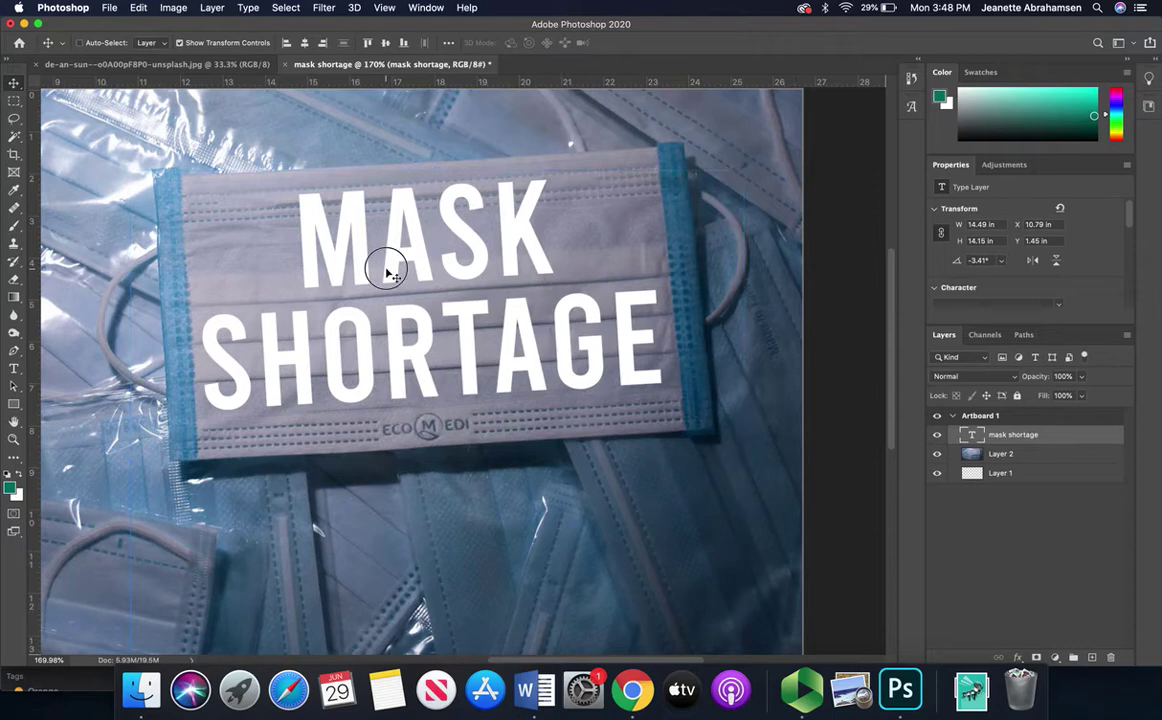
drag(388, 272, 393, 291)
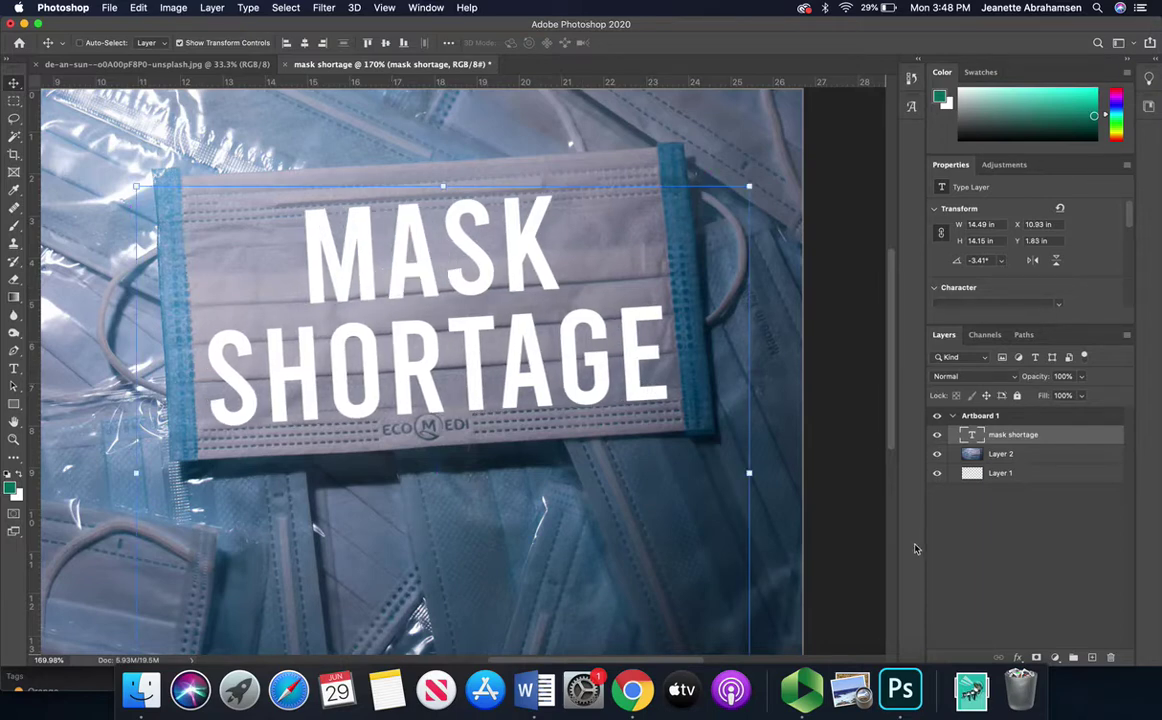
click(1000, 566)
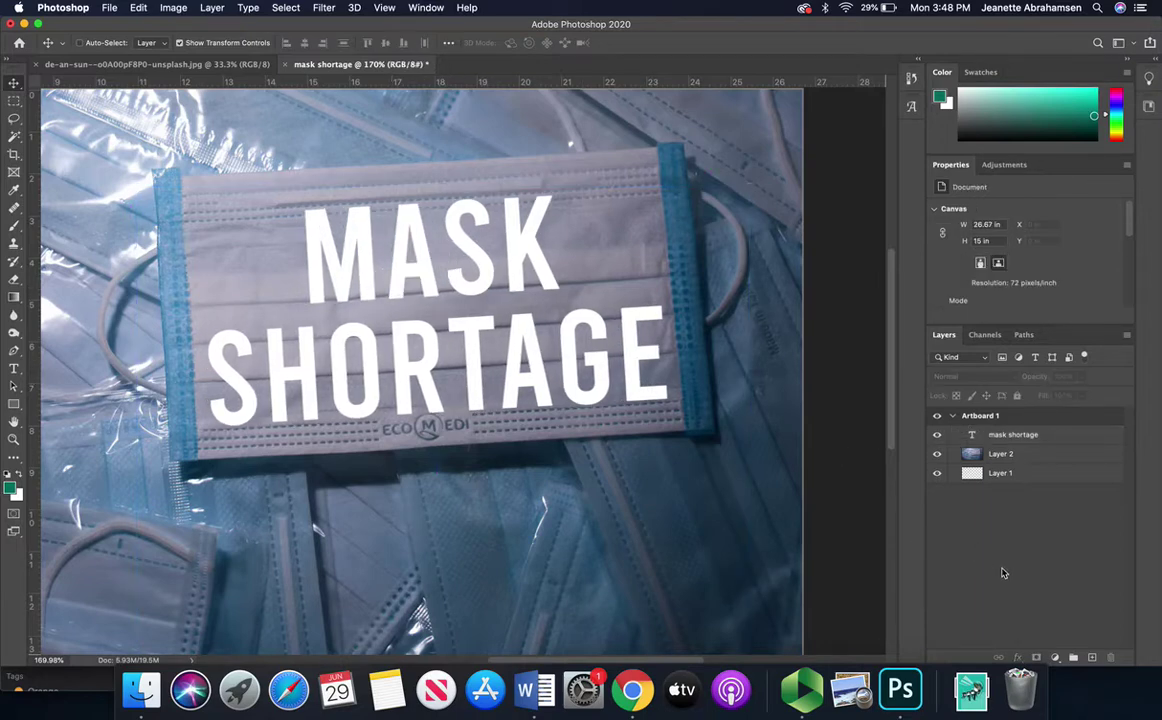
scroll(730, 407, down, 2)
scroll(730, 407, down, 4)
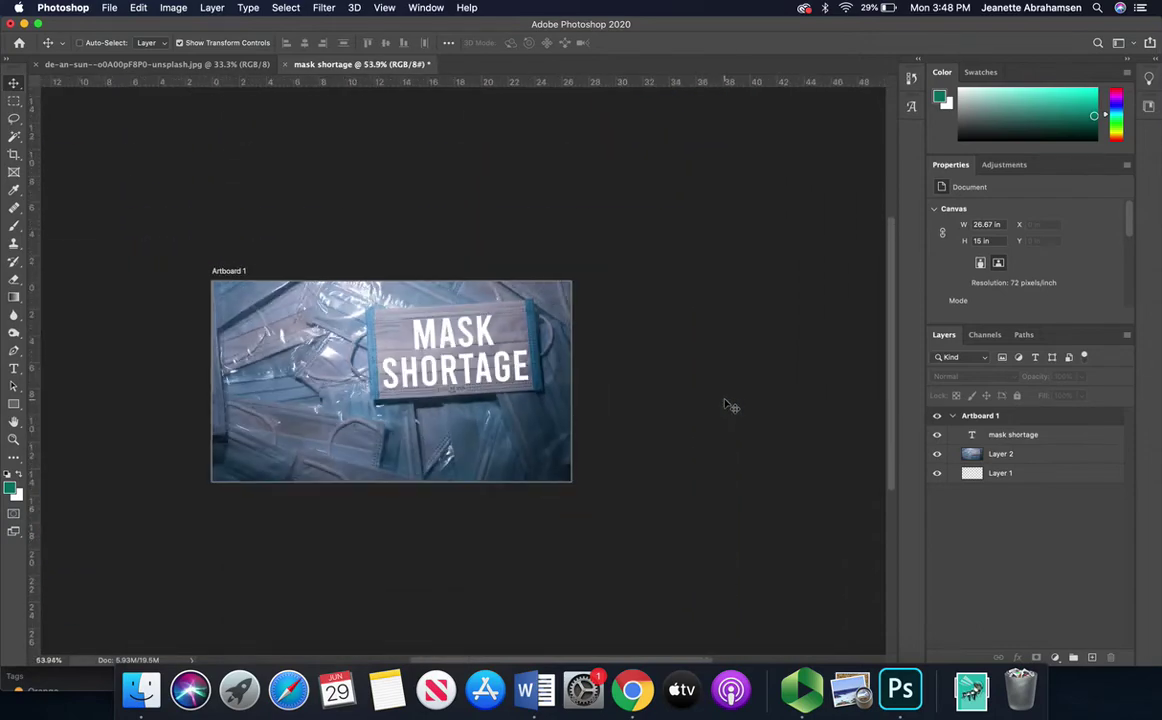
scroll(729, 405, up, 1)
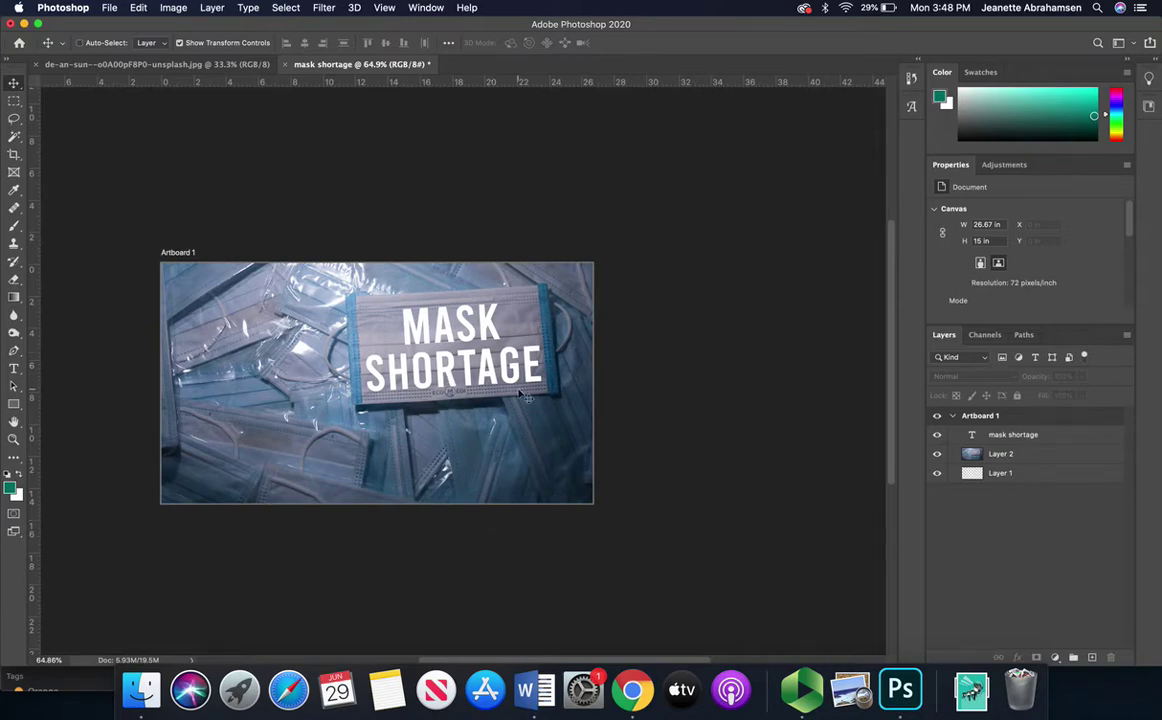
scroll(520, 395, up, 4)
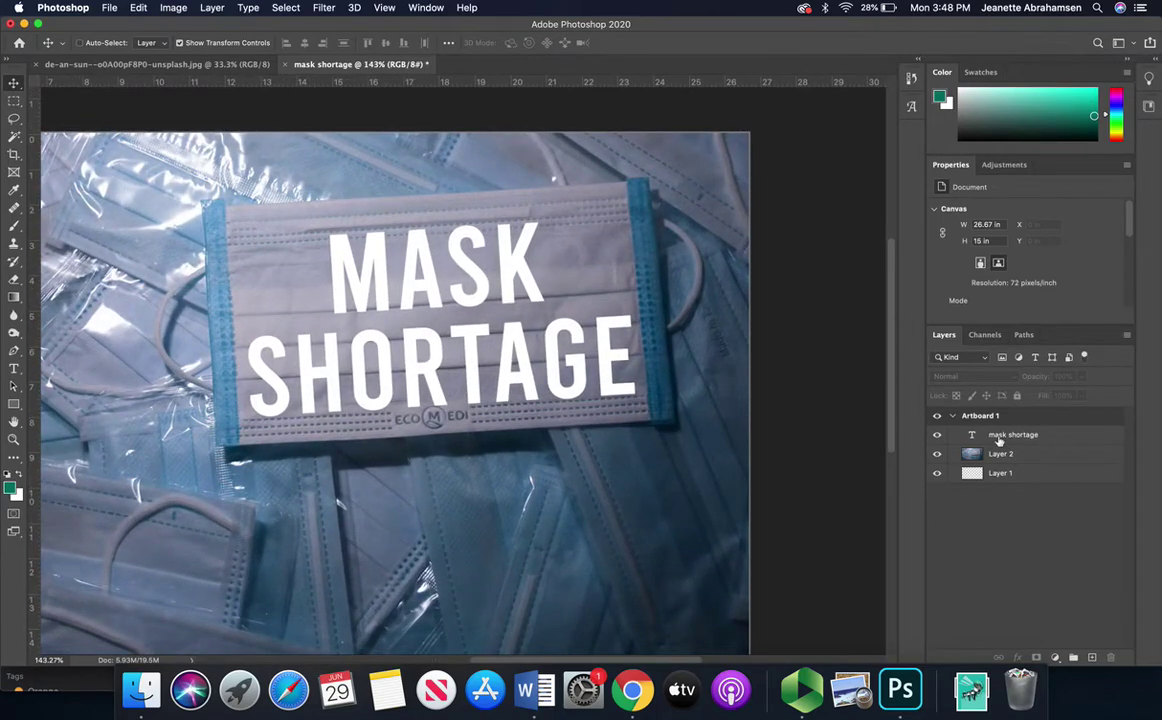
Step: Add a drop shadow to the mask shortage text layer and set its opacity to 70%
click(1001, 438)
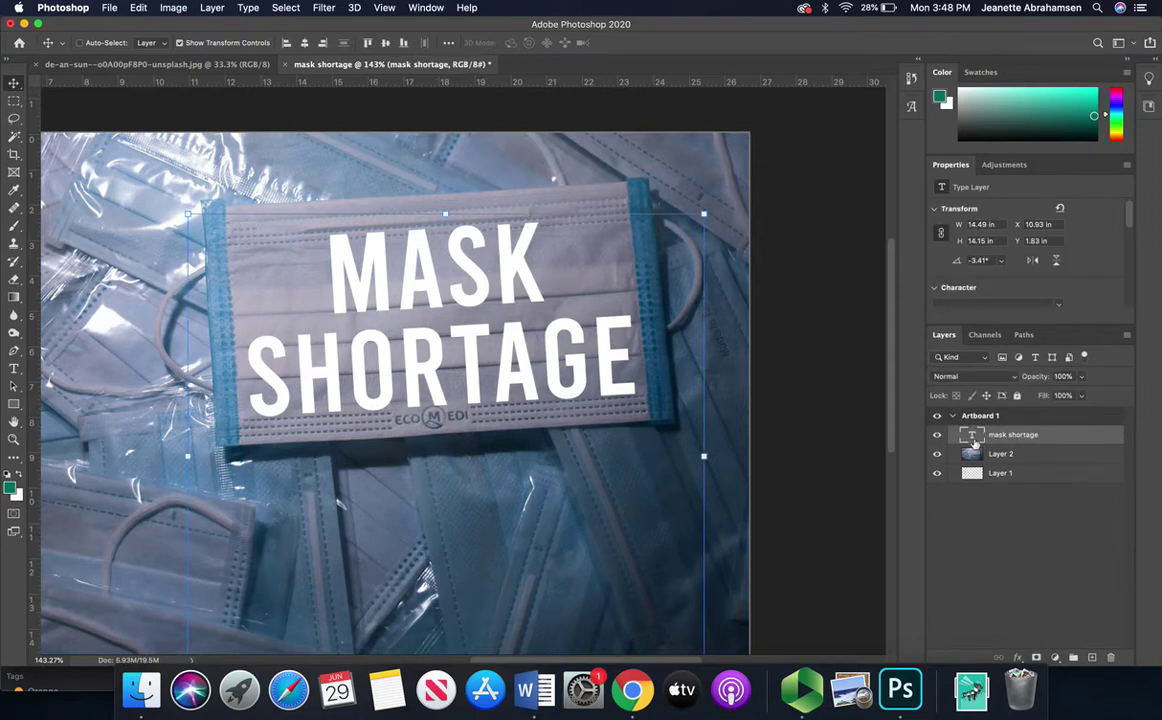
double_click(1091, 438)
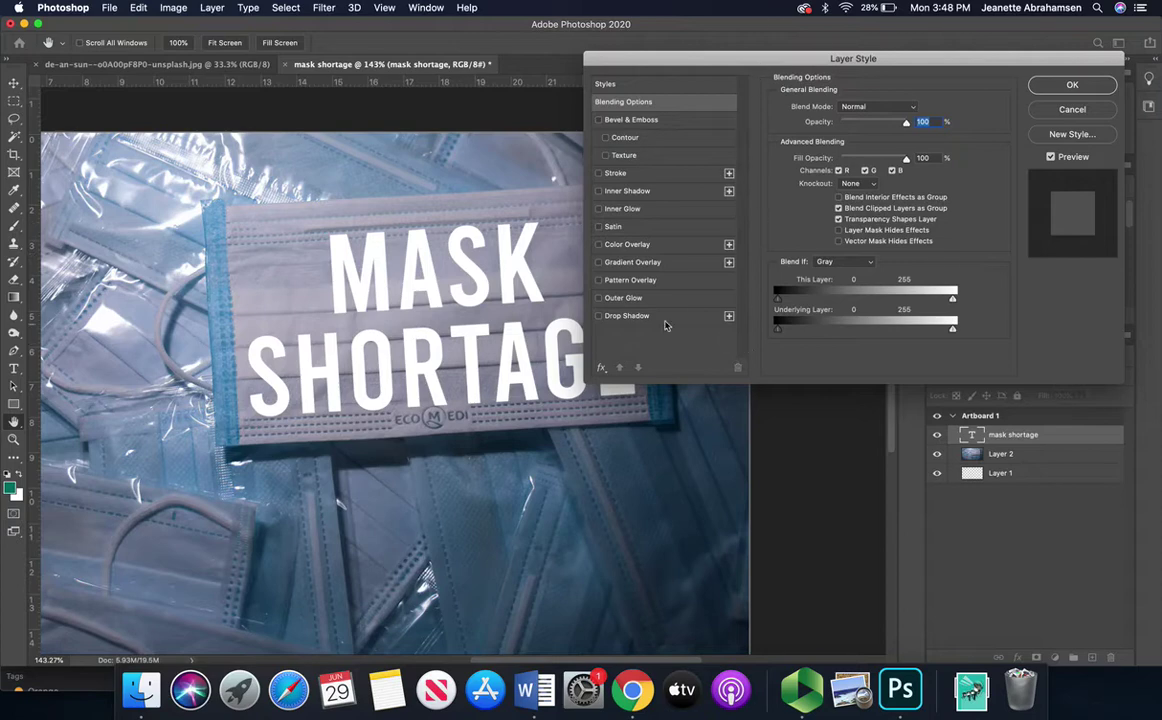
click(598, 316)
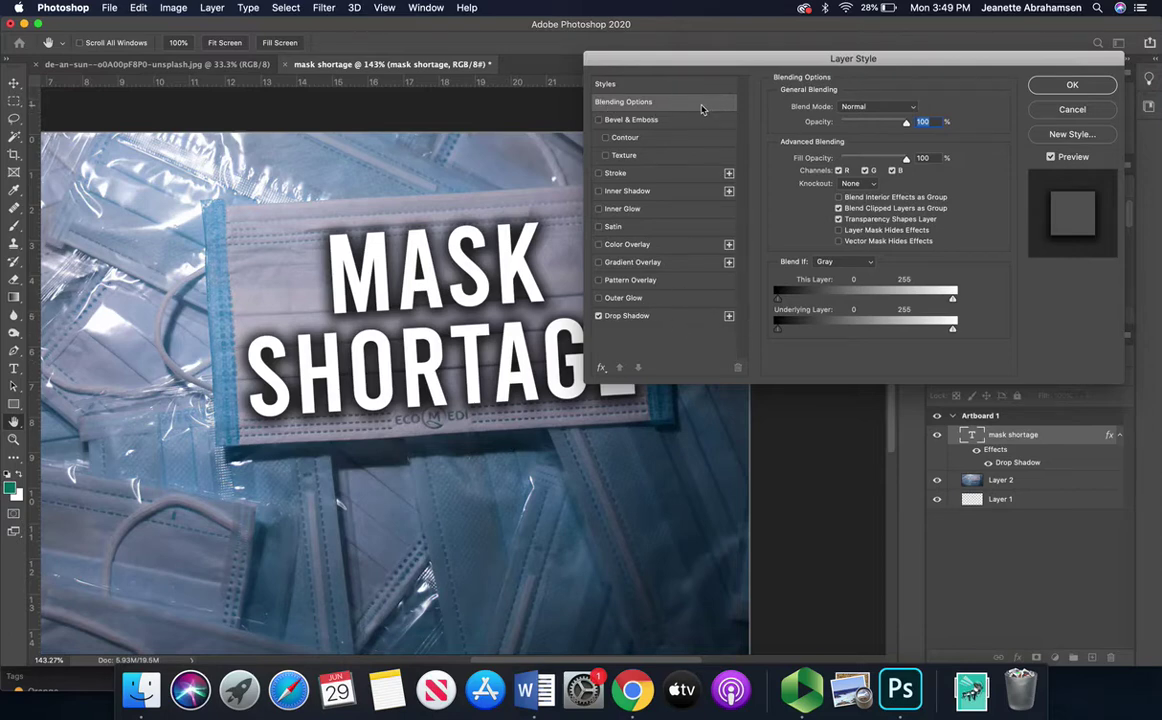
click(665, 318)
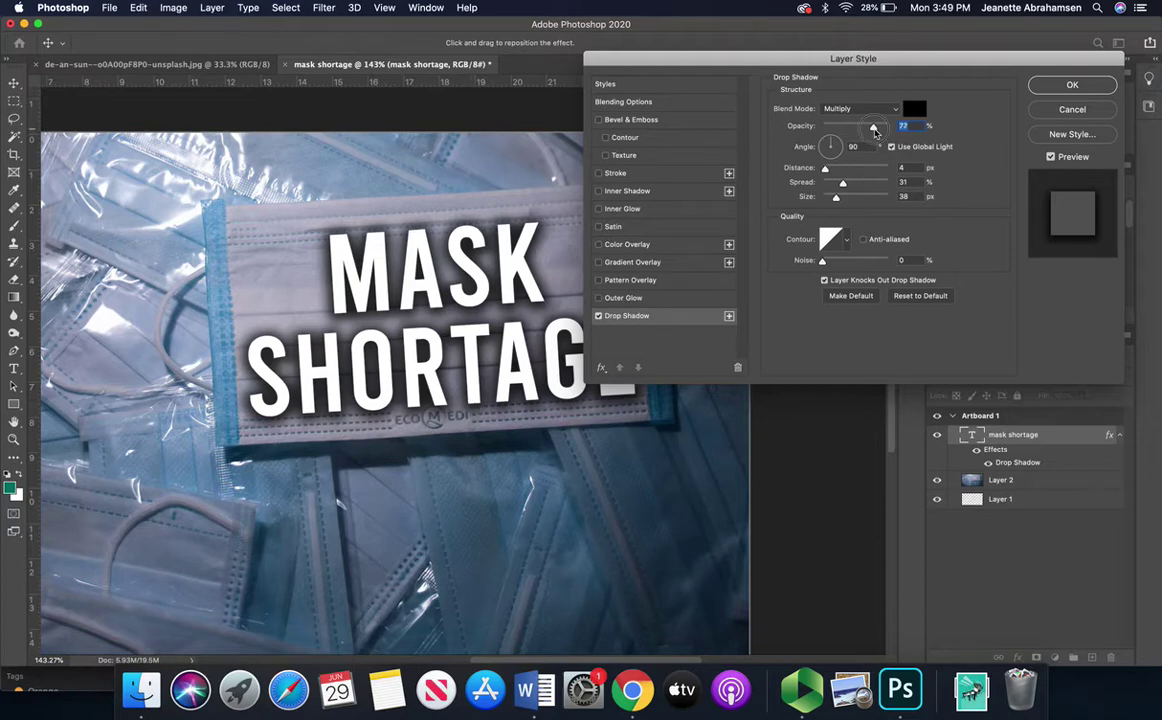
click(856, 128)
drag(855, 128, 839, 128)
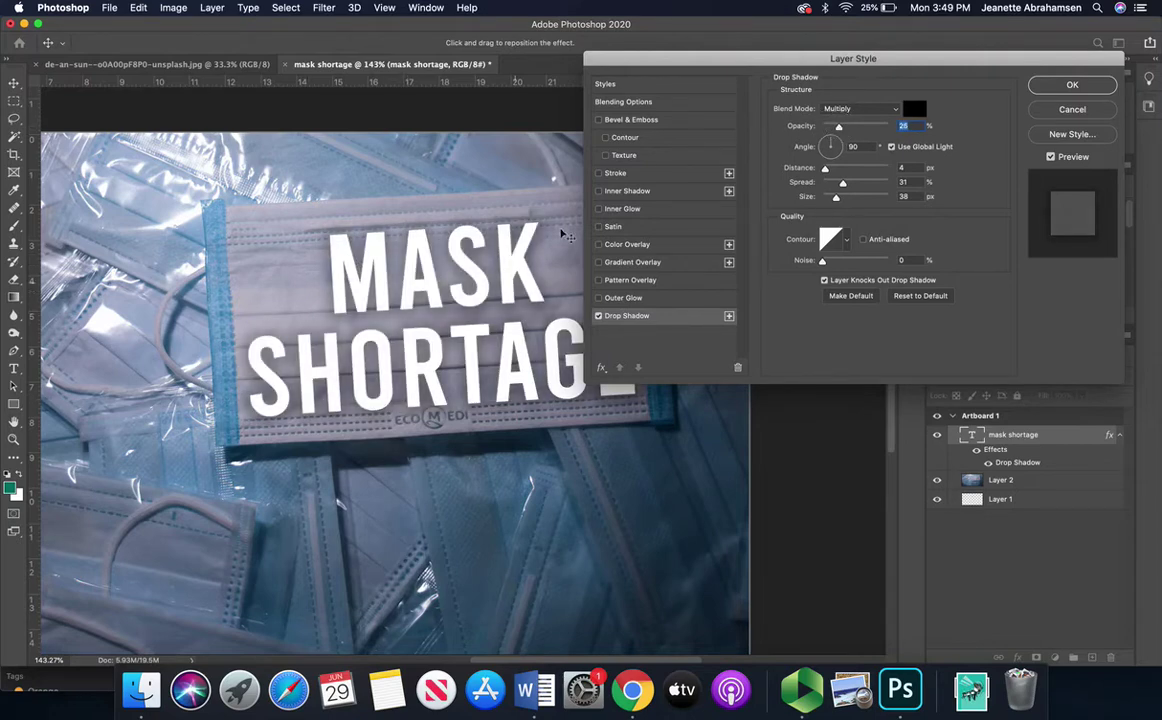
drag(839, 130, 868, 128)
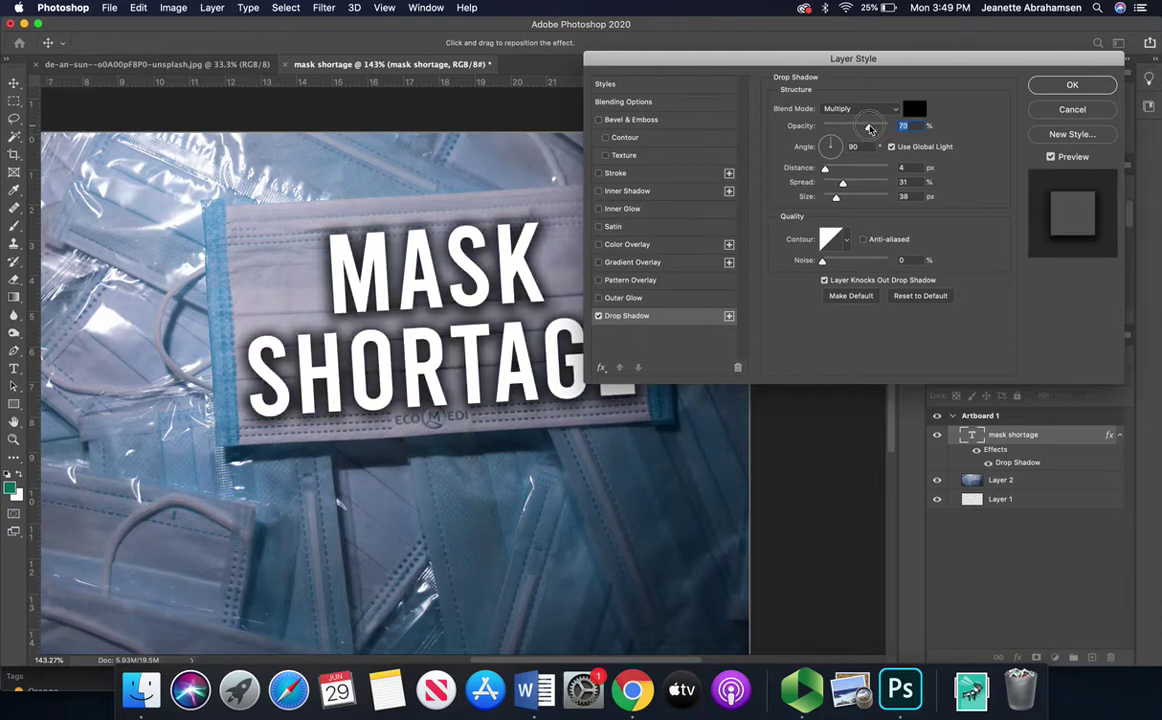
Step: Set the headline's drop shadow to 11% spread, 13 px size, 88° angle and 9 px distance, and apply the layer style
mouse_move(844, 186)
mouse_down()
mouse_move(828, 188)
mouse_move(829, 203)
mouse_move(829, 186)
mouse_up()
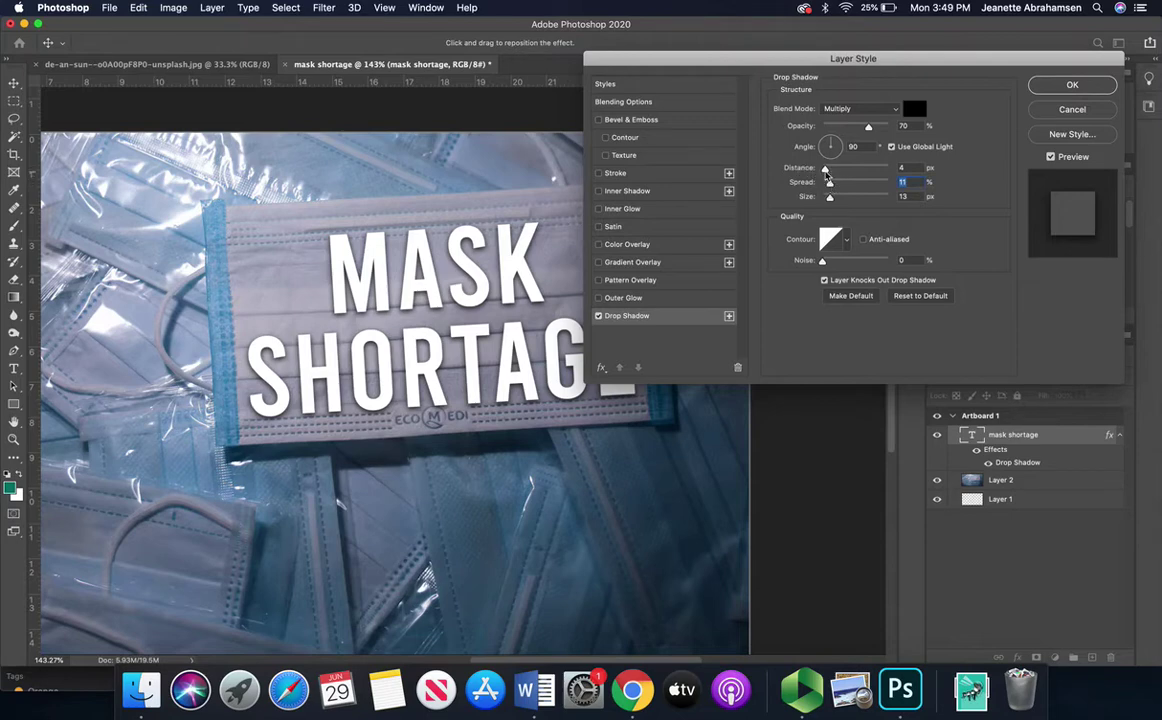
drag(828, 169, 862, 169)
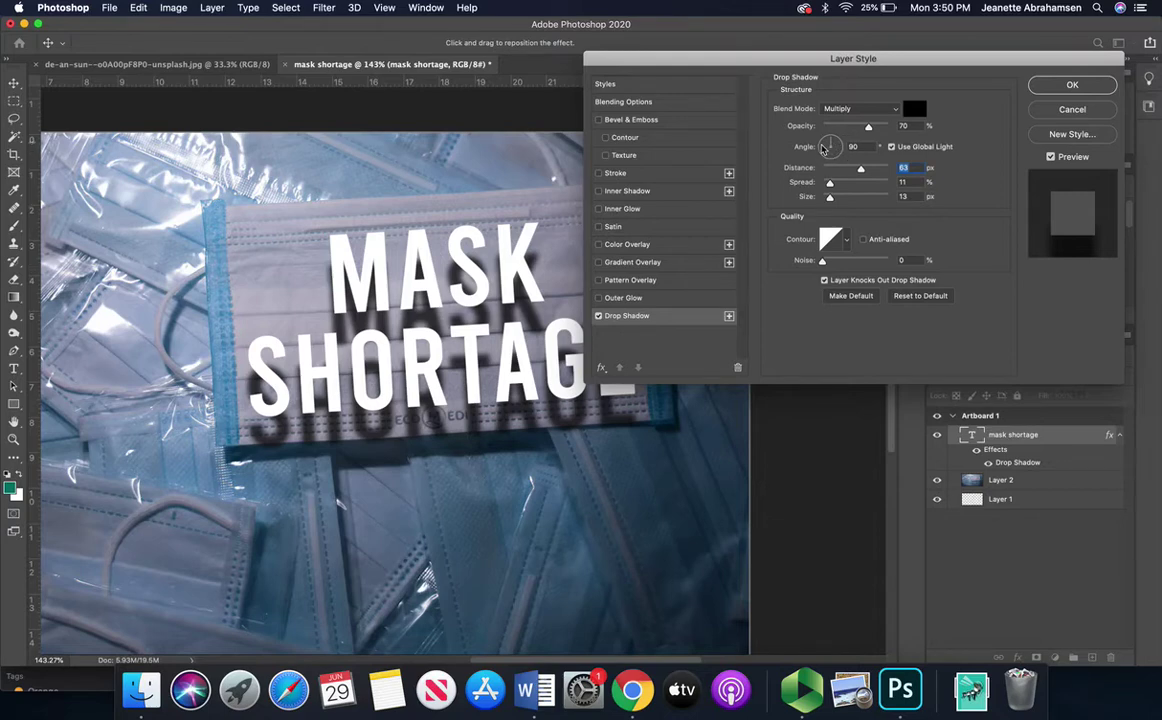
drag(831, 142, 832, 98)
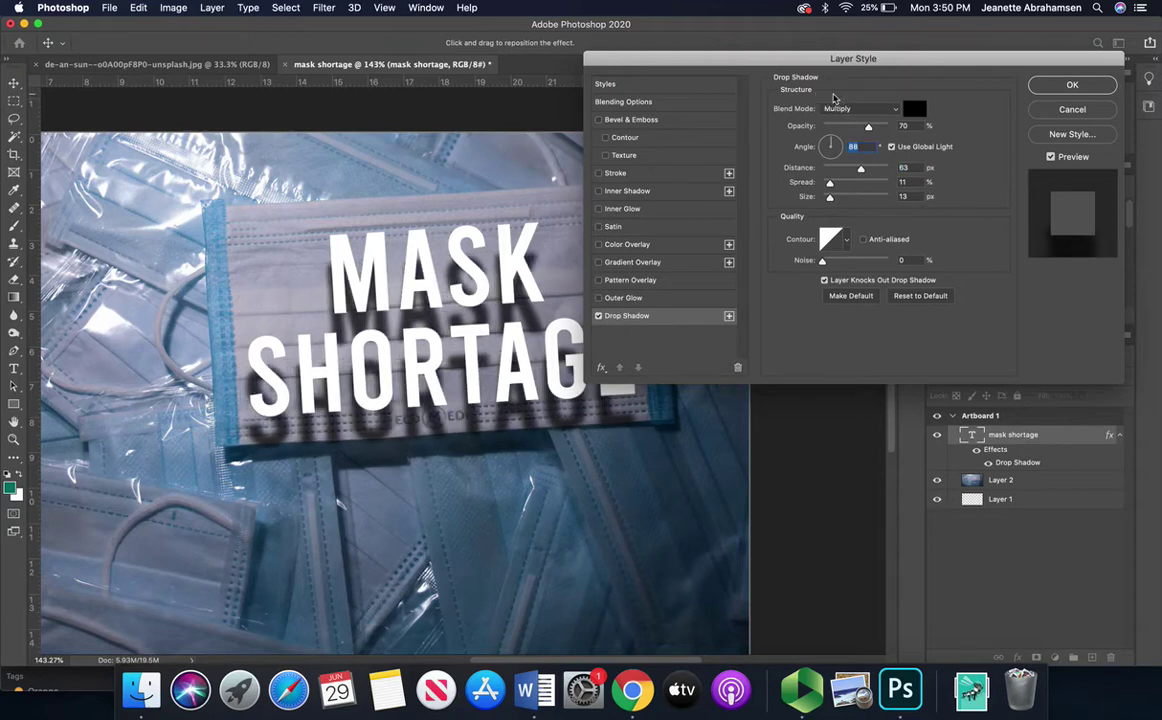
drag(861, 169, 829, 171)
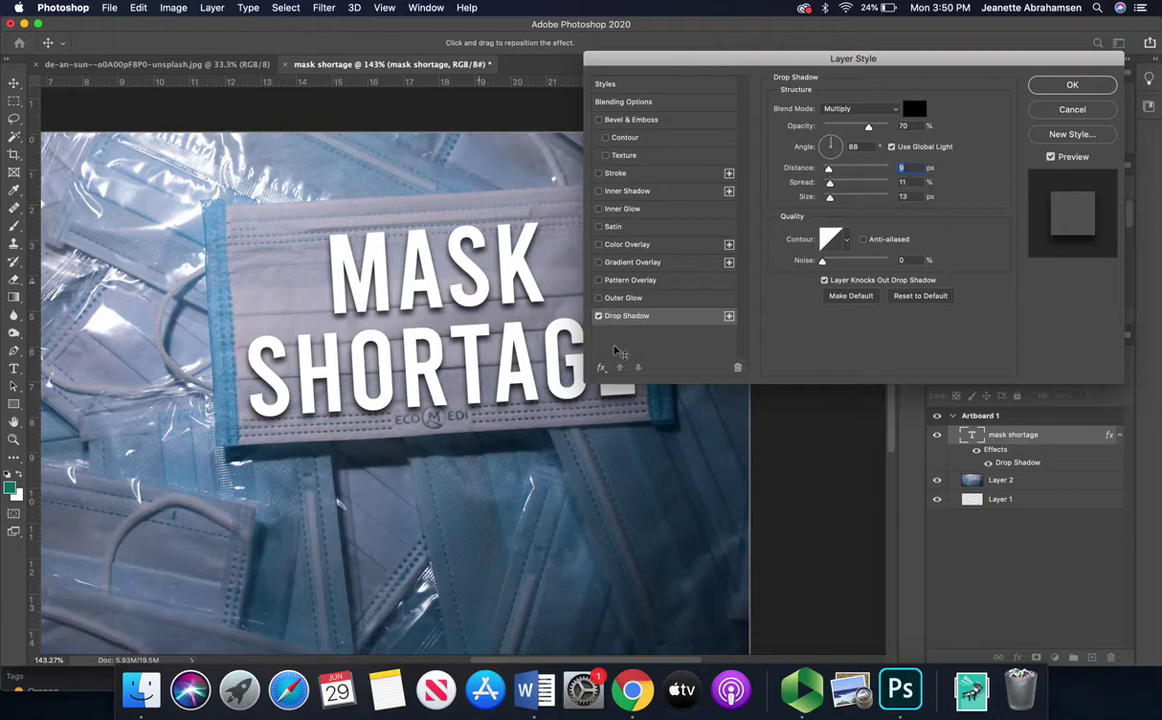
click(1072, 85)
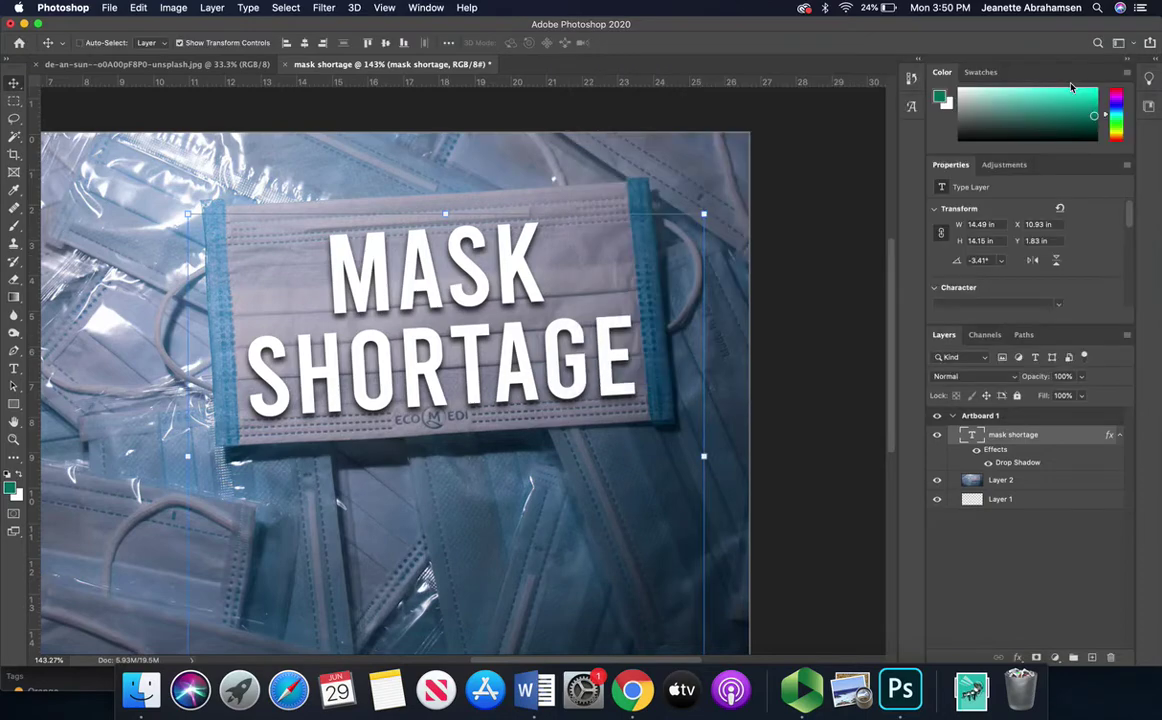
Step: Compare the whole artboard with and without the headline's drop shadow, leaving the mask shortage layer's effects visible
click(833, 446)
scroll(833, 446, down, 5)
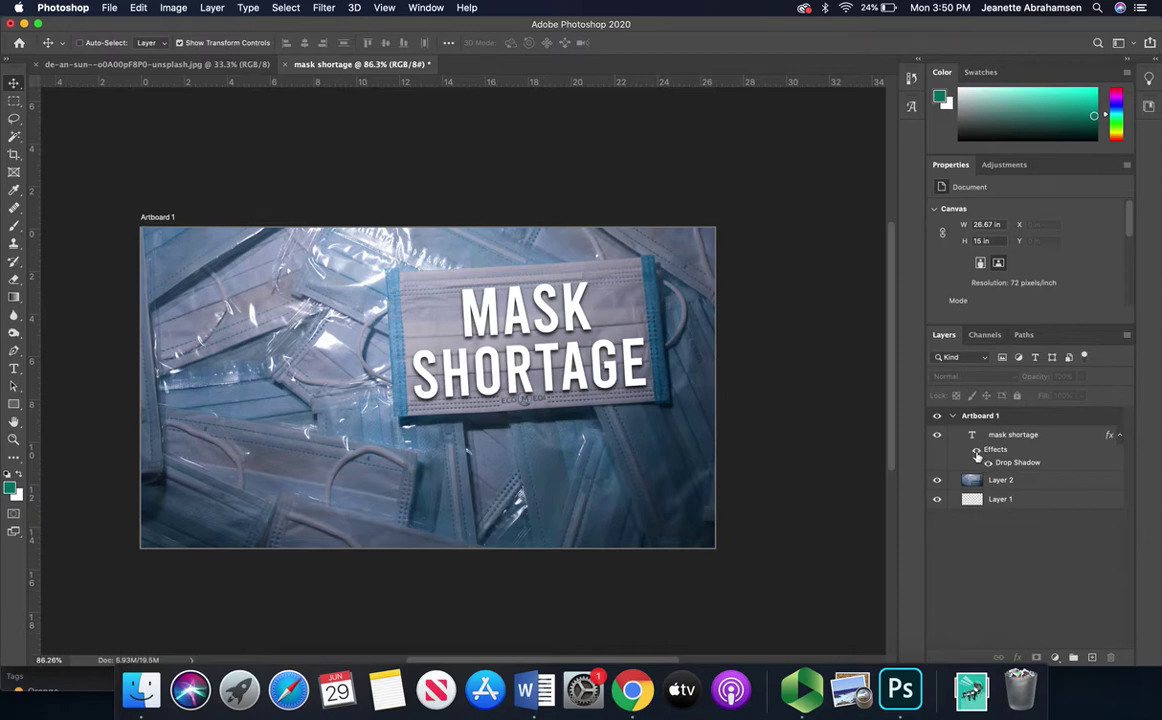
click(978, 452)
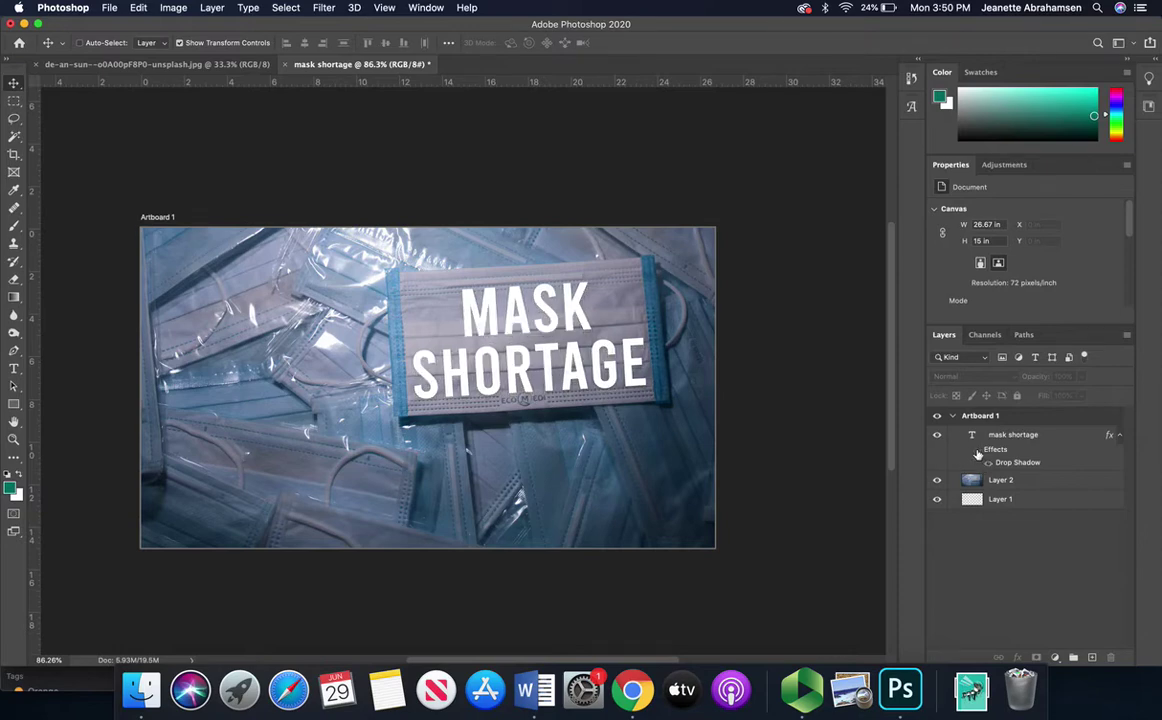
click(978, 452)
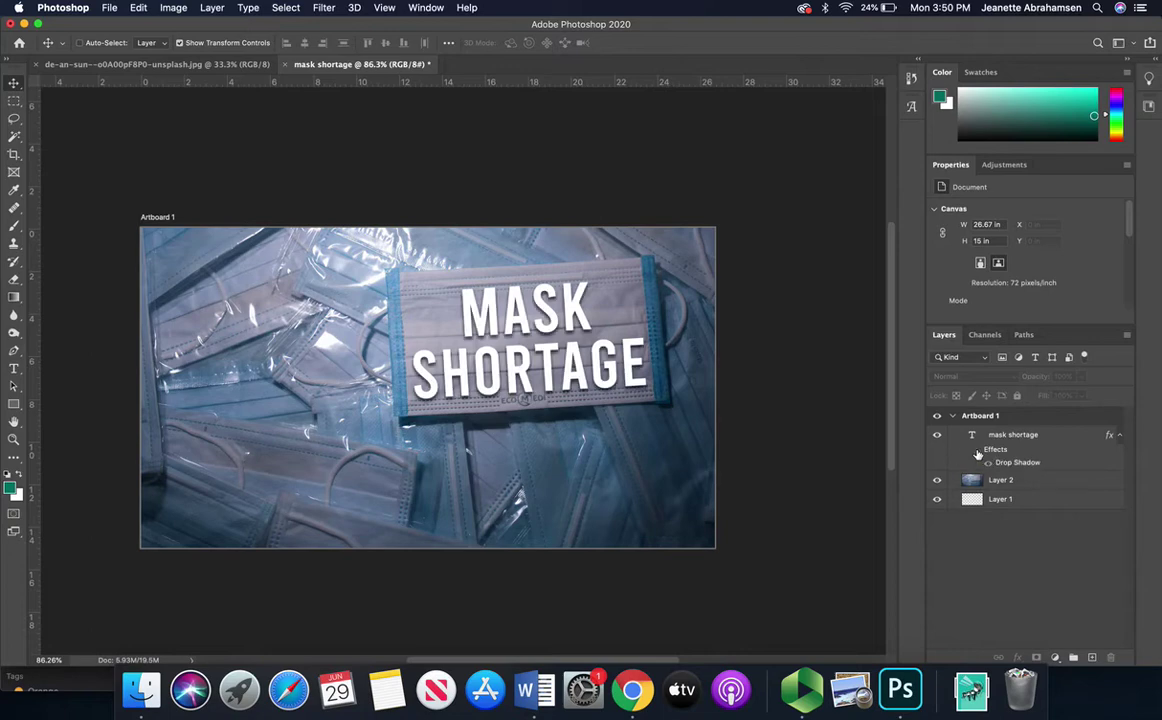
click(978, 452)
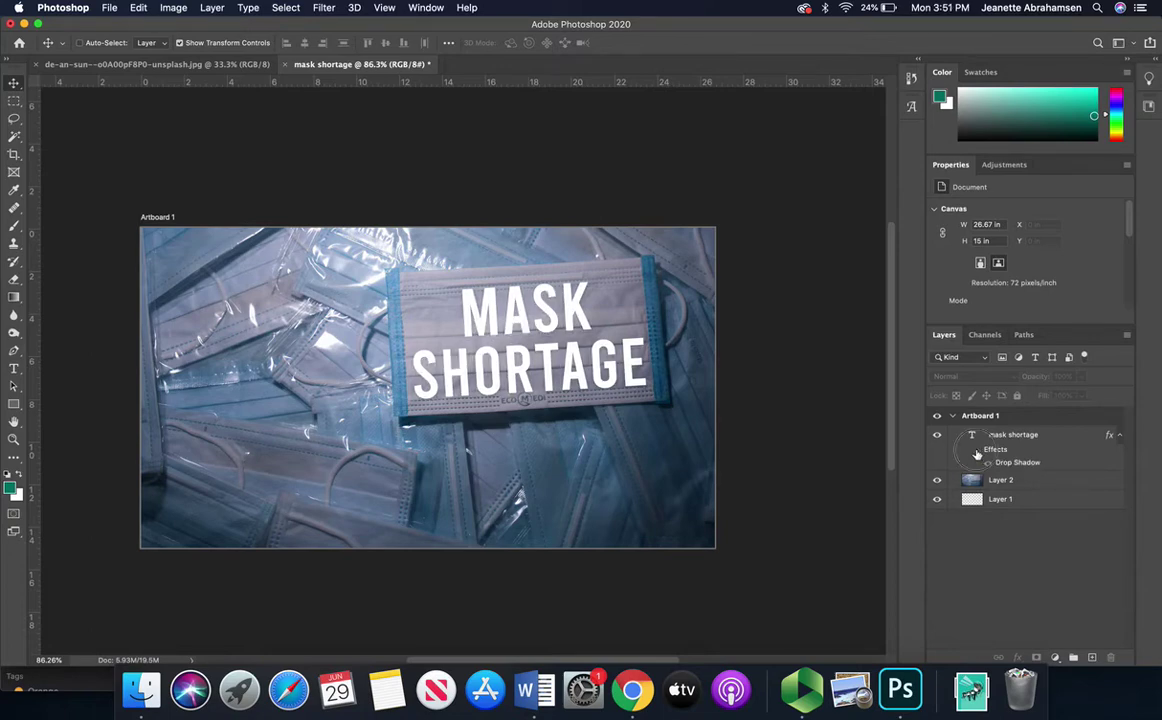
click(977, 453)
click(977, 453)
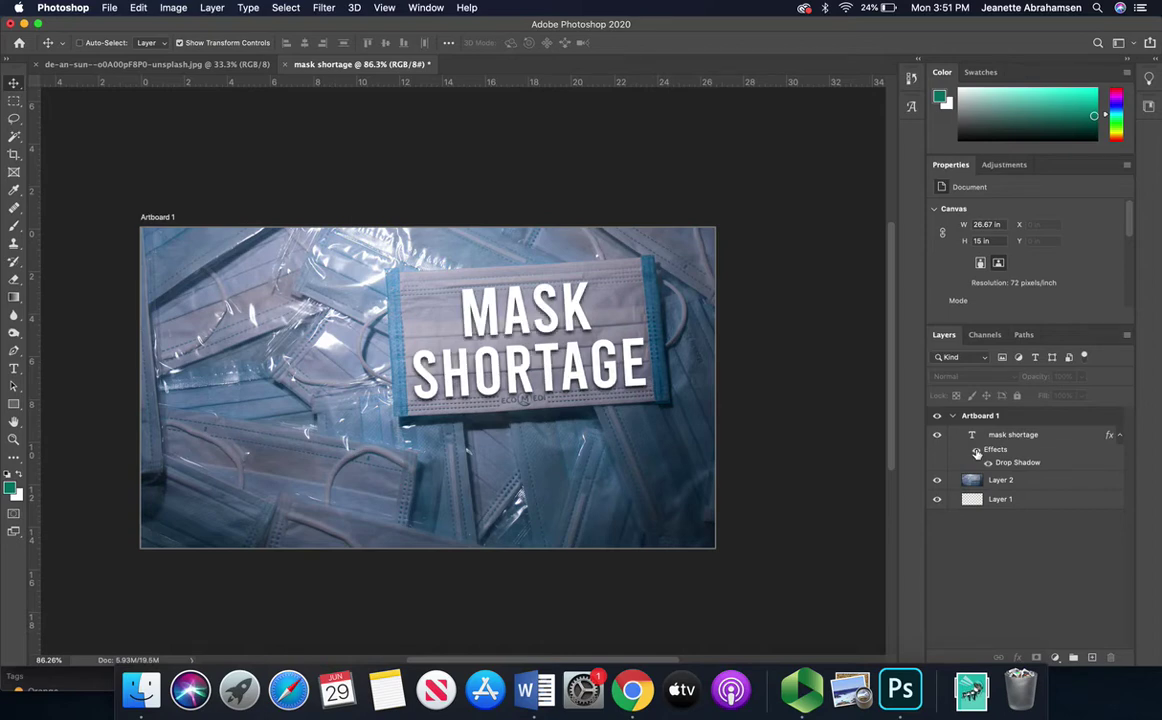
click(977, 453)
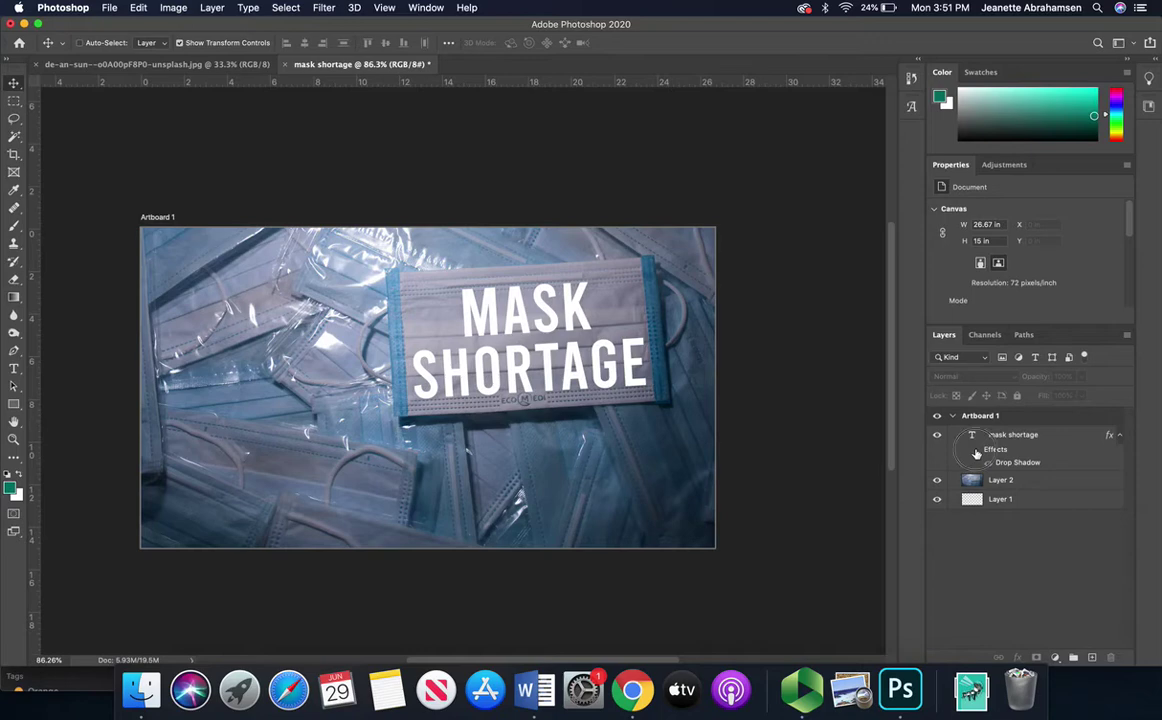
click(977, 453)
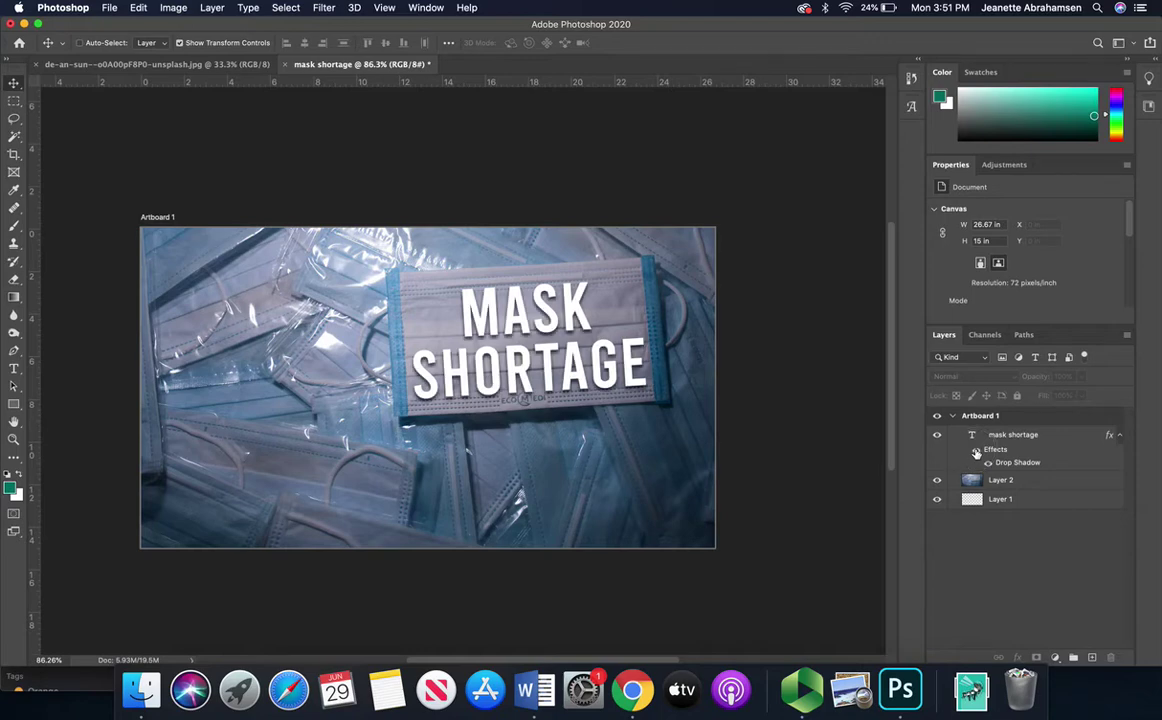
click(977, 453)
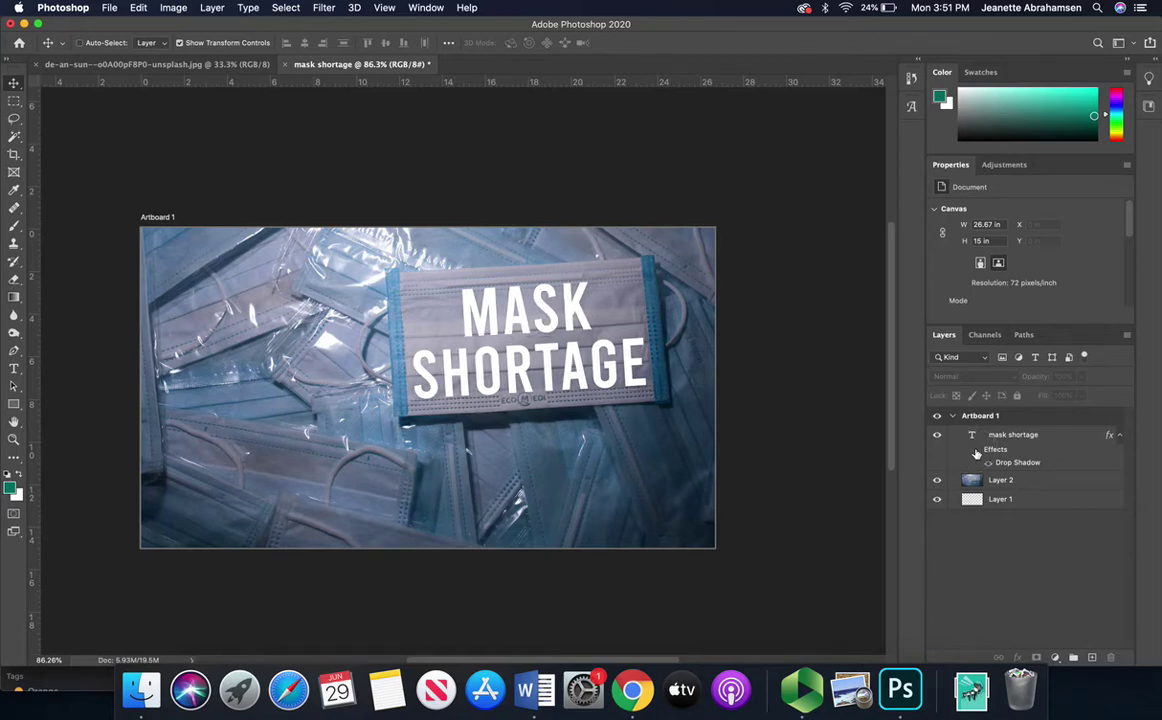
click(977, 453)
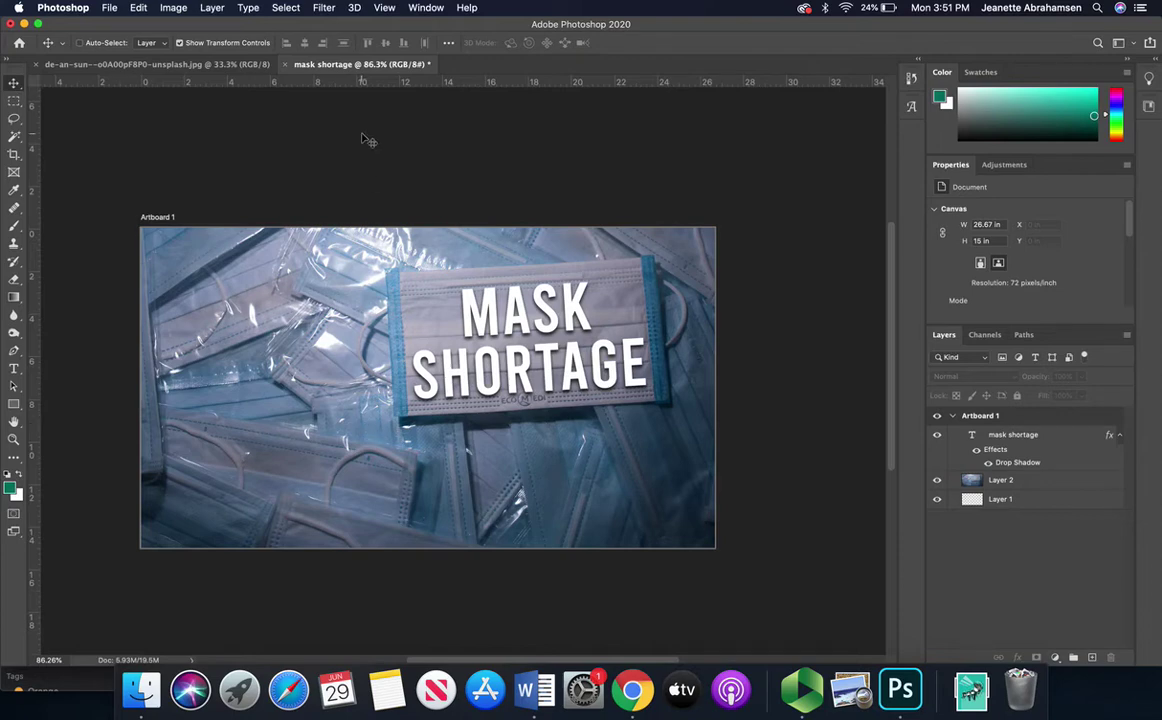
Step: Start a quick PNG export and choose Documents > USF > Classes > 2020 fall > mask mandate as the destination folder
click(108, 8)
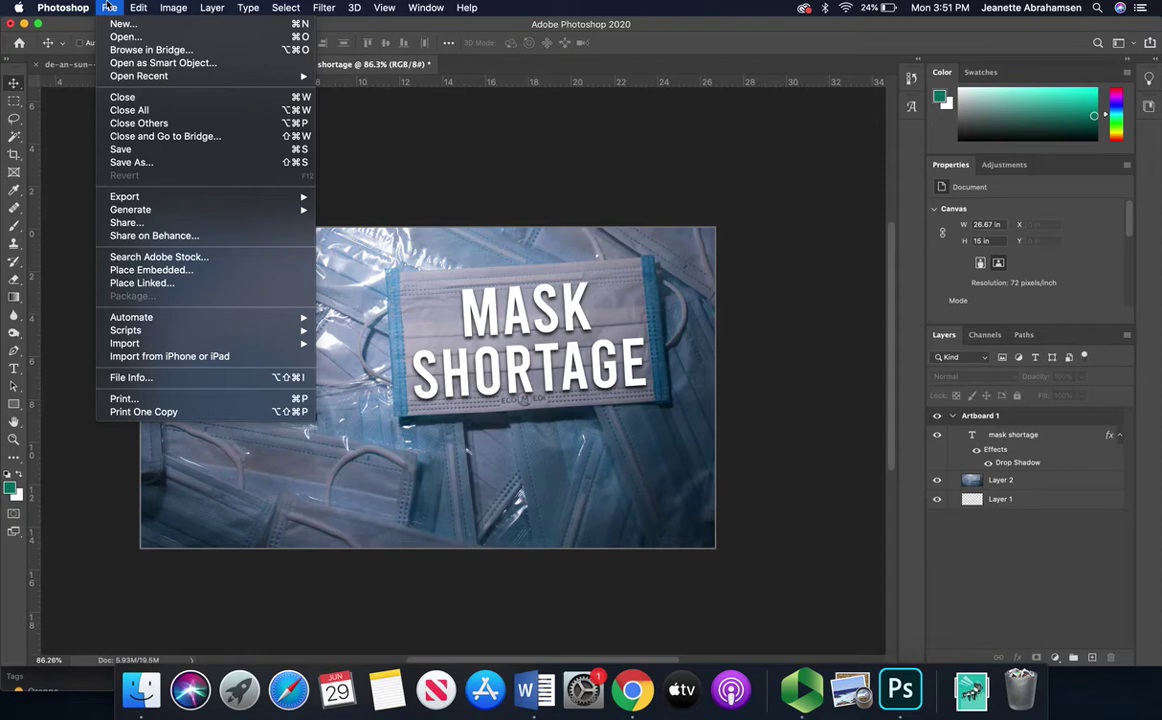
mouse_move(116, 196)
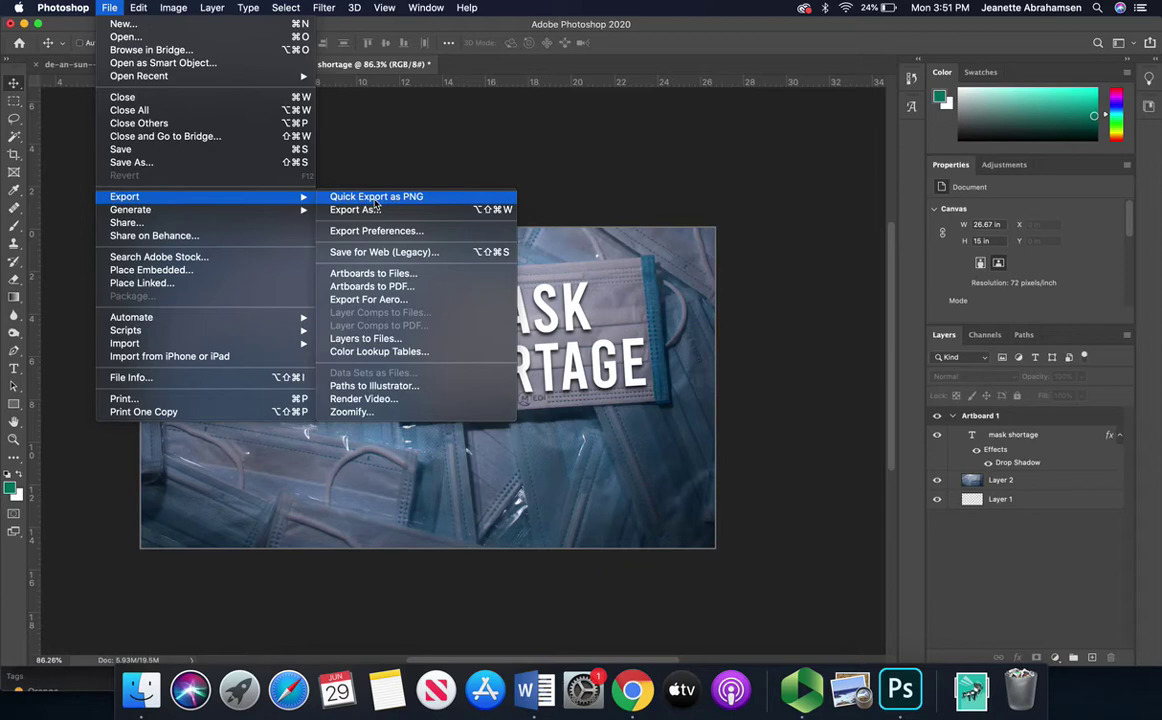
click(375, 200)
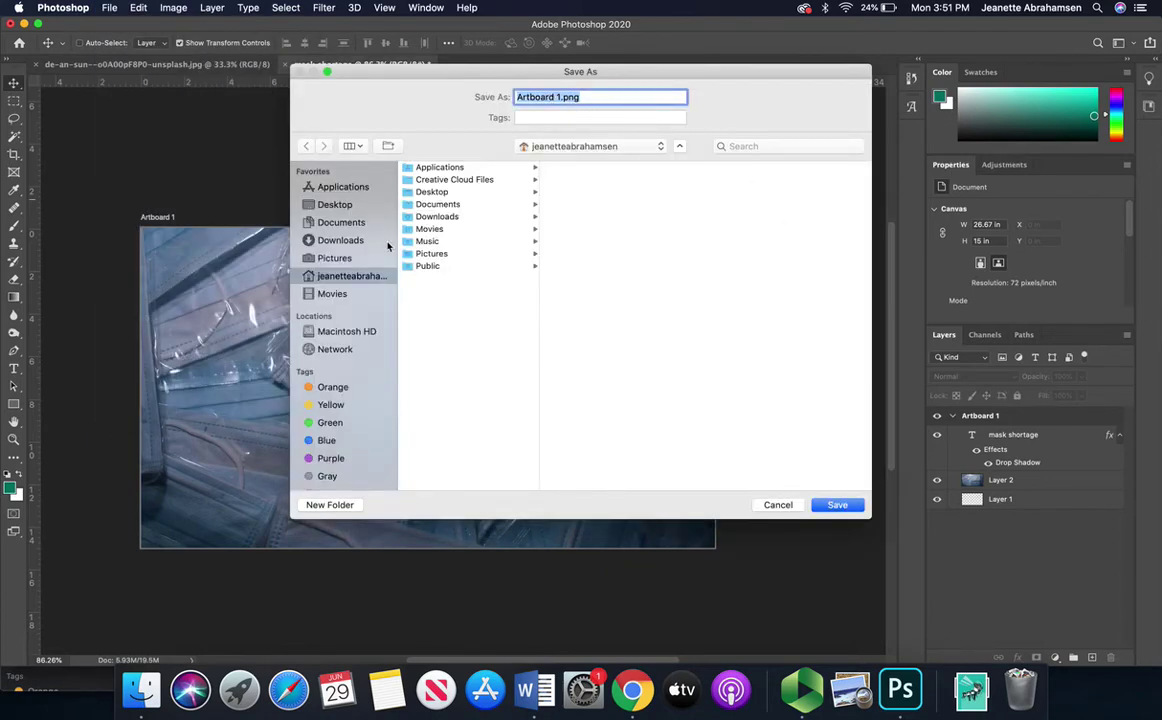
click(351, 227)
click(436, 205)
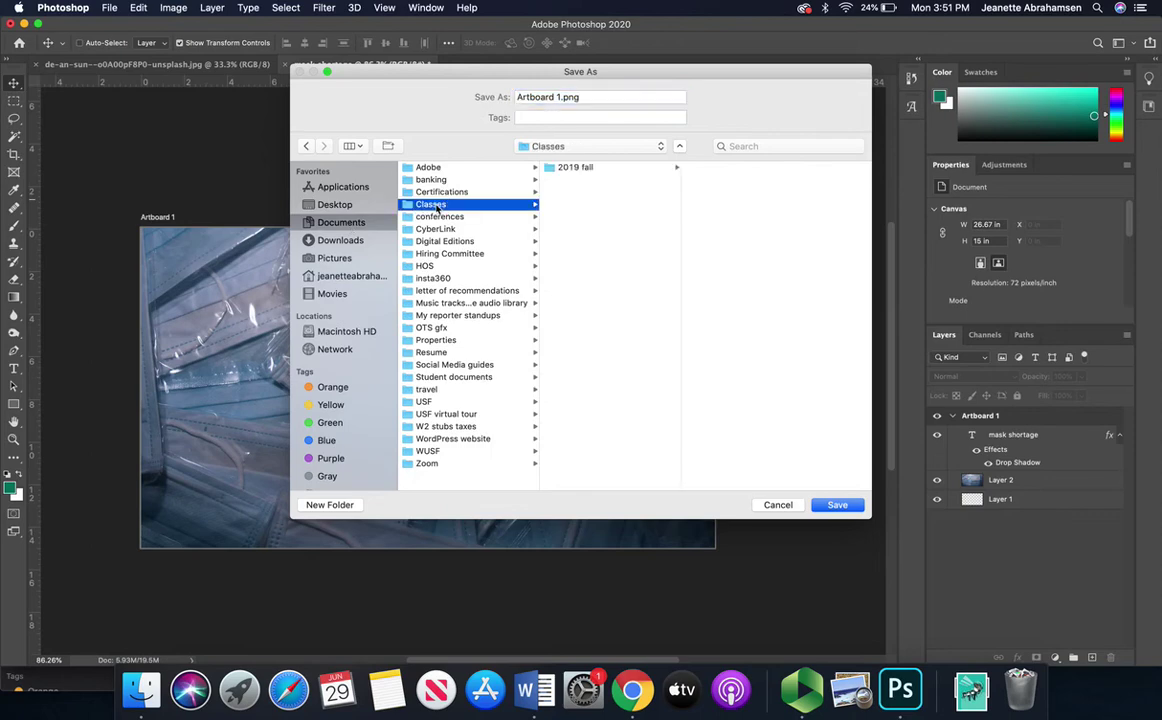
click(426, 403)
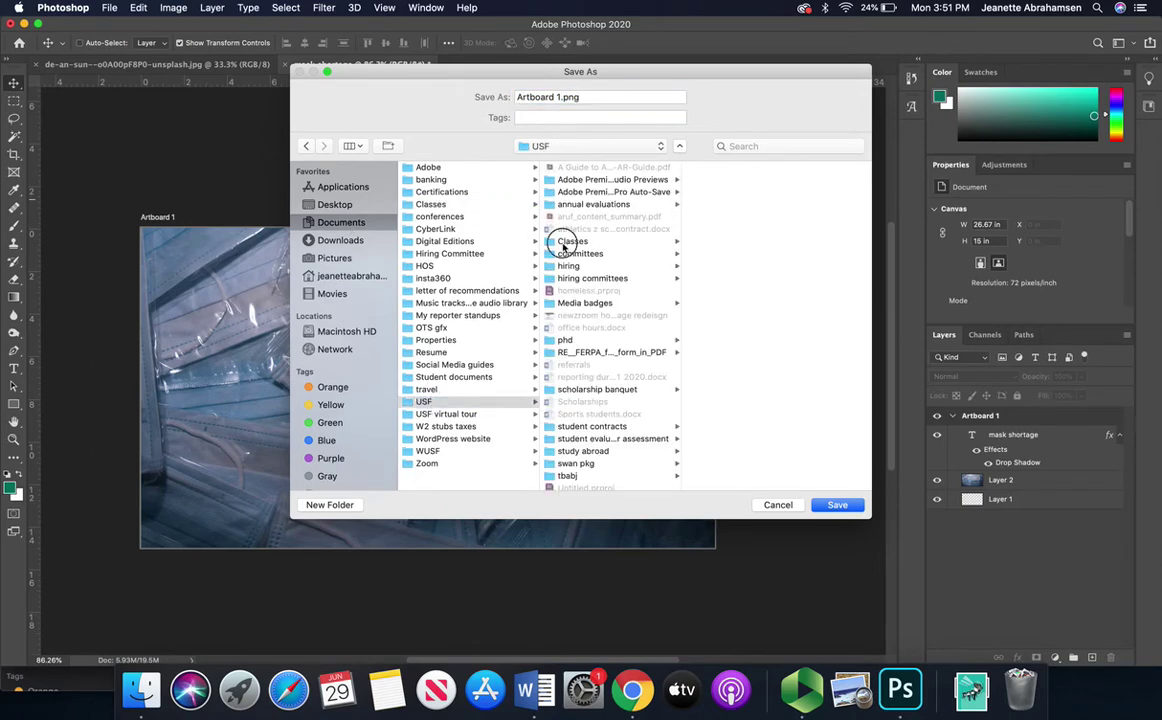
click(604, 239)
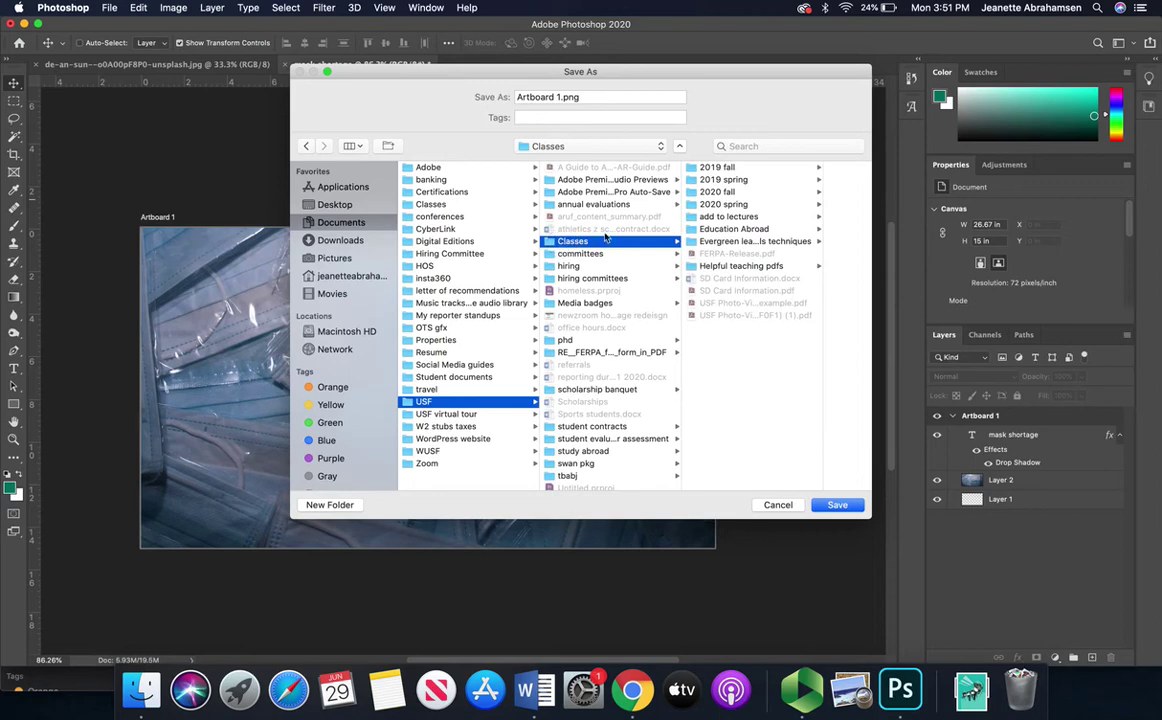
click(728, 192)
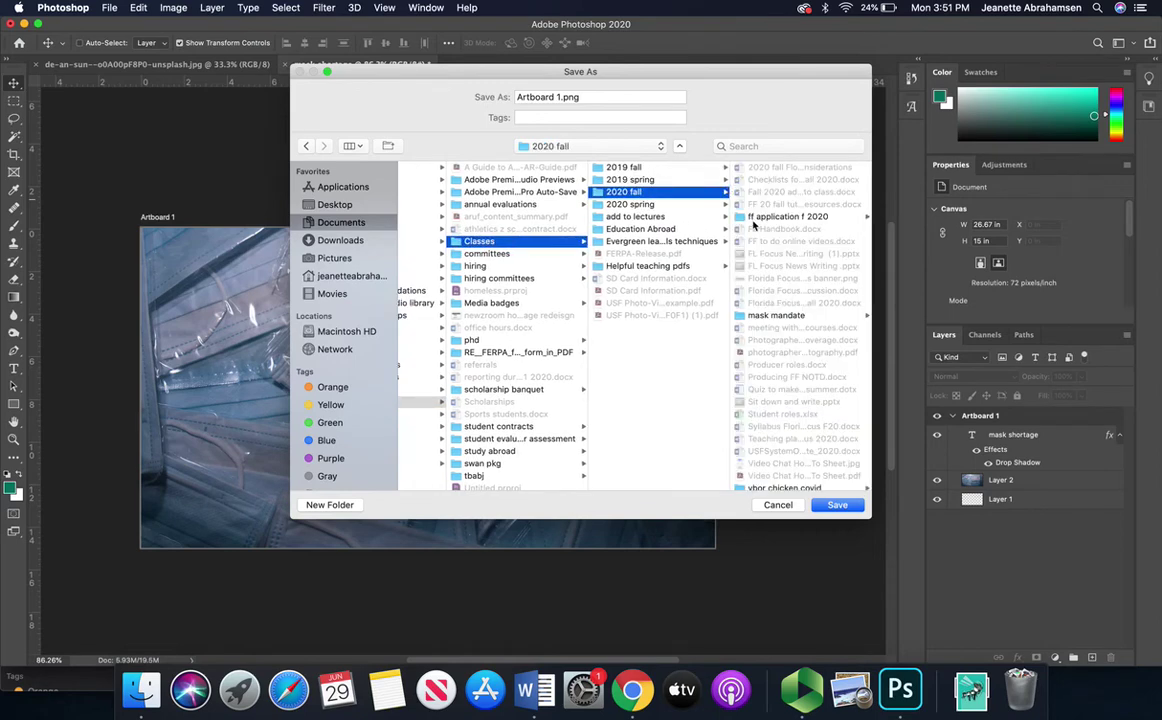
click(770, 314)
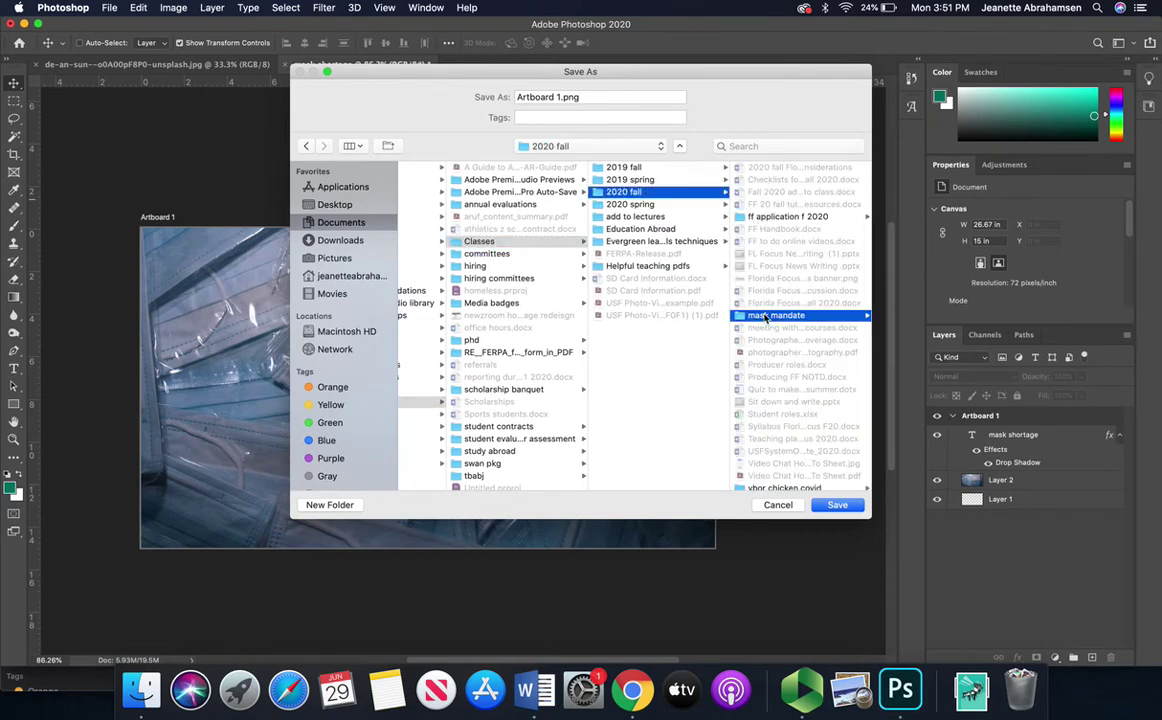
Step: Name the exported PNG "mask mandate OTS" and save it
triple_click(561, 96)
text(mask mandate)
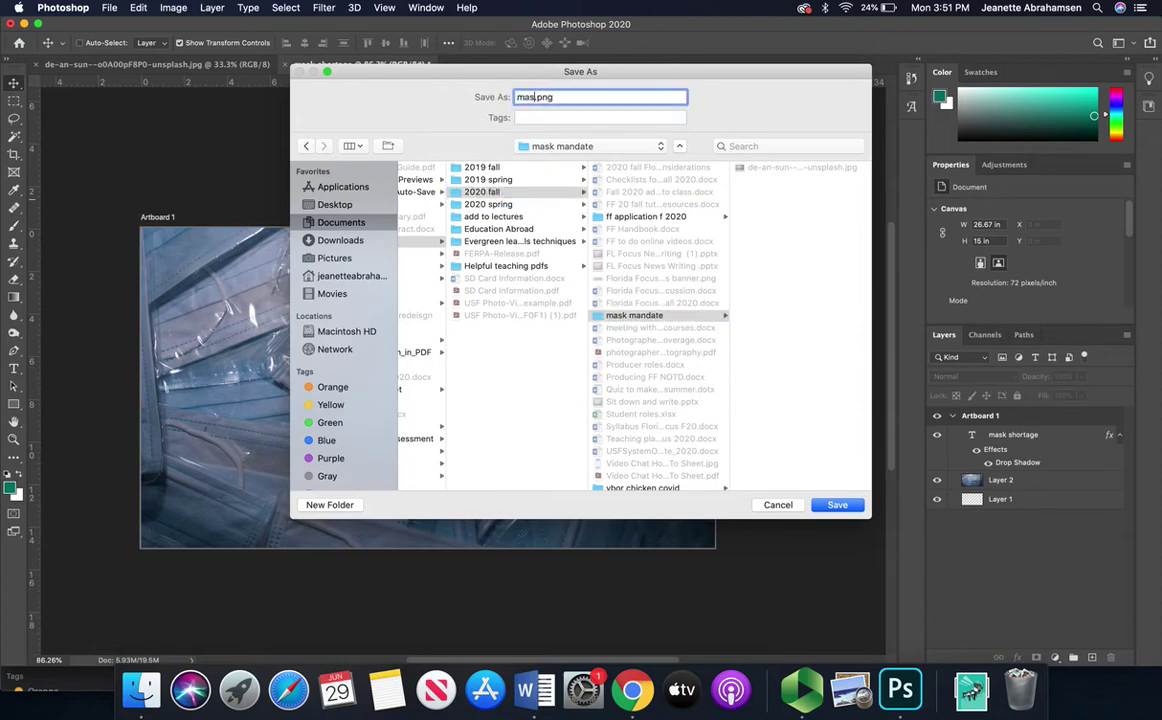
text( OTS)
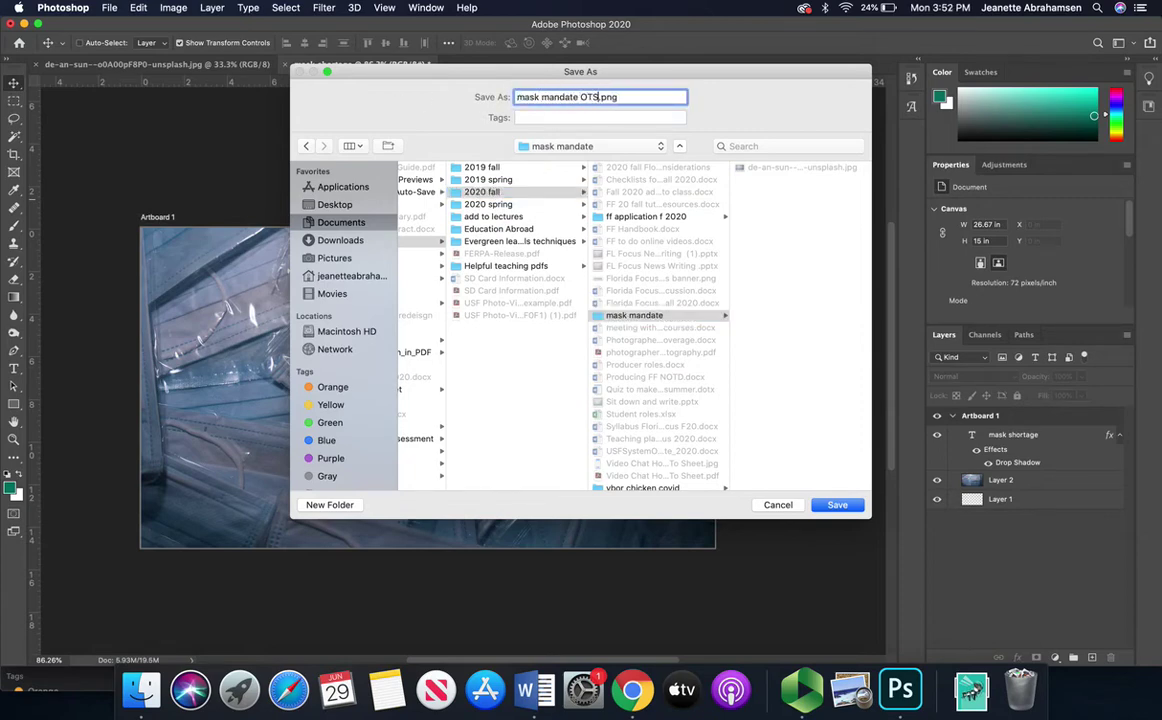
click(837, 504)
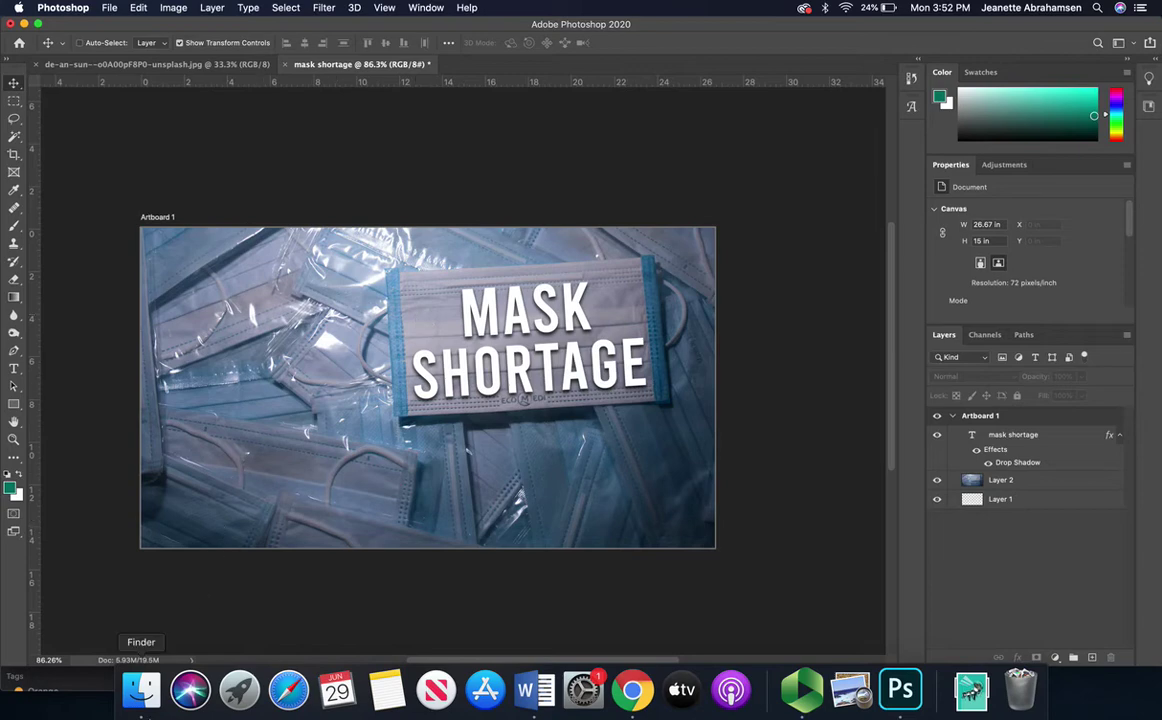
Step: Switch to Chrome, open Box and go to the folder 2020 Fall Florida Focus > Media > 06.20.20
click(632, 690)
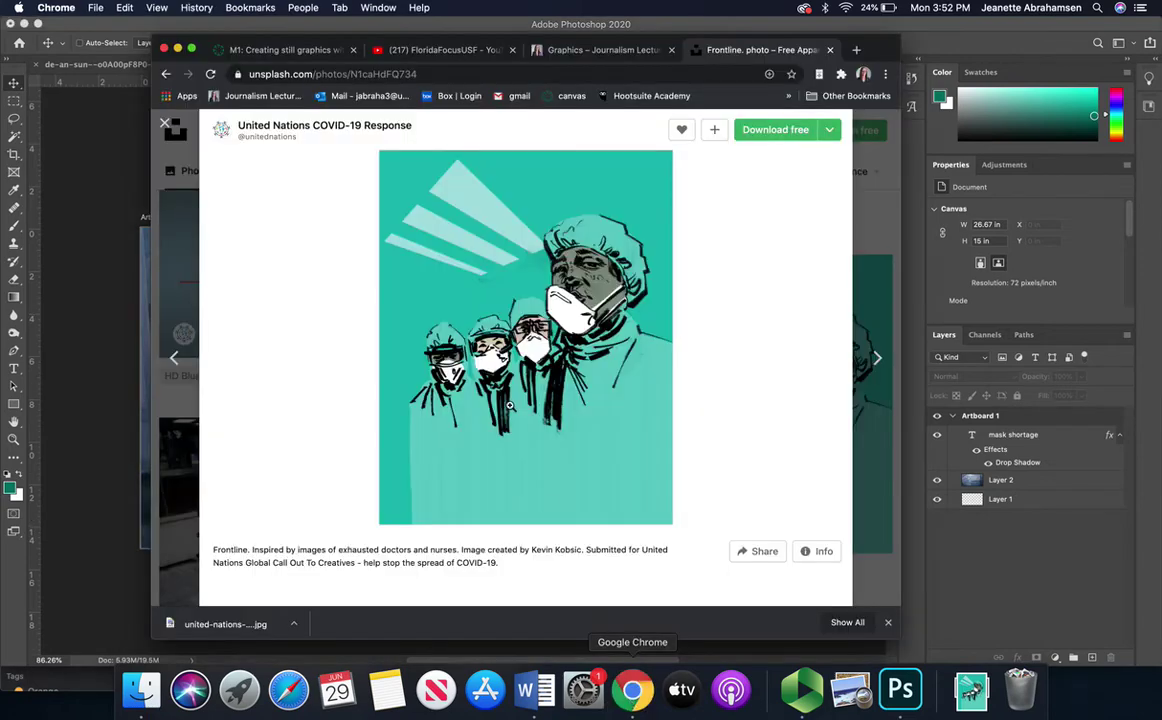
click(455, 96)
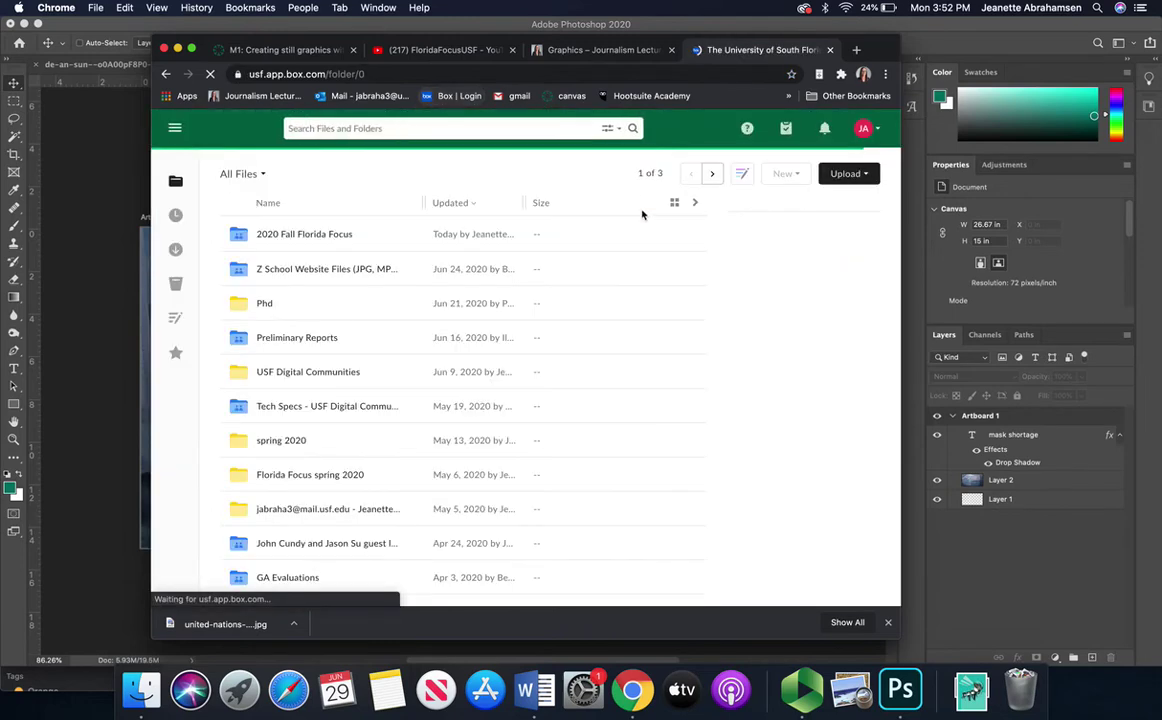
click(301, 234)
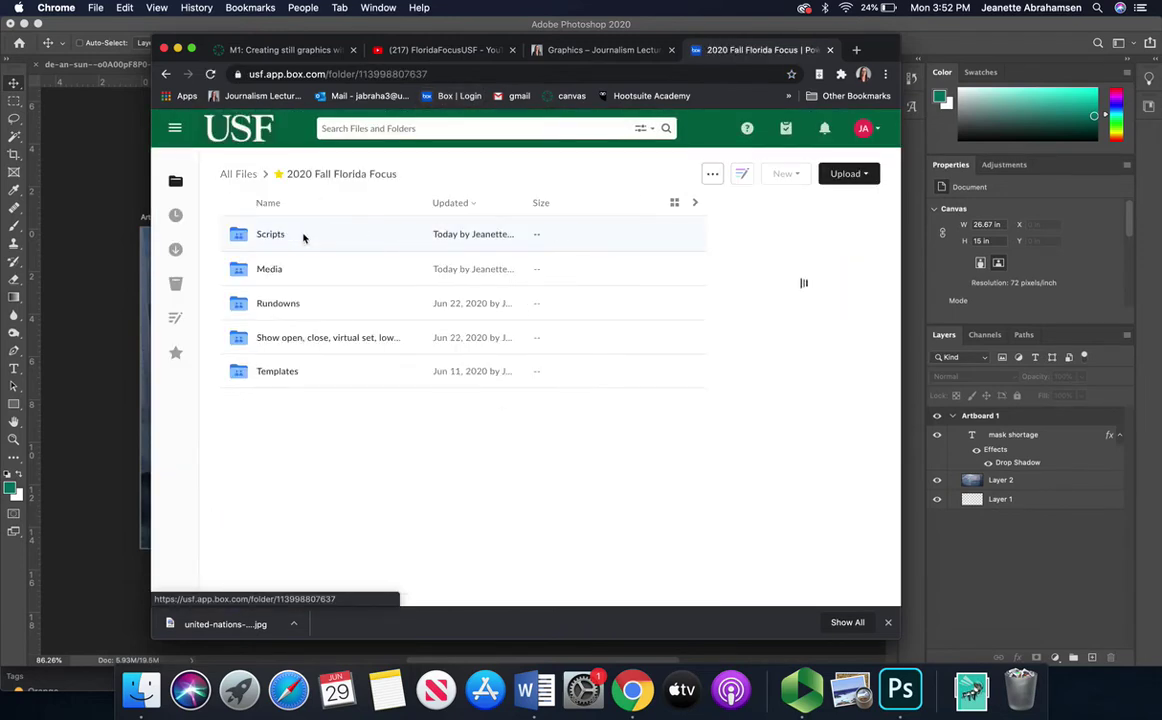
click(283, 268)
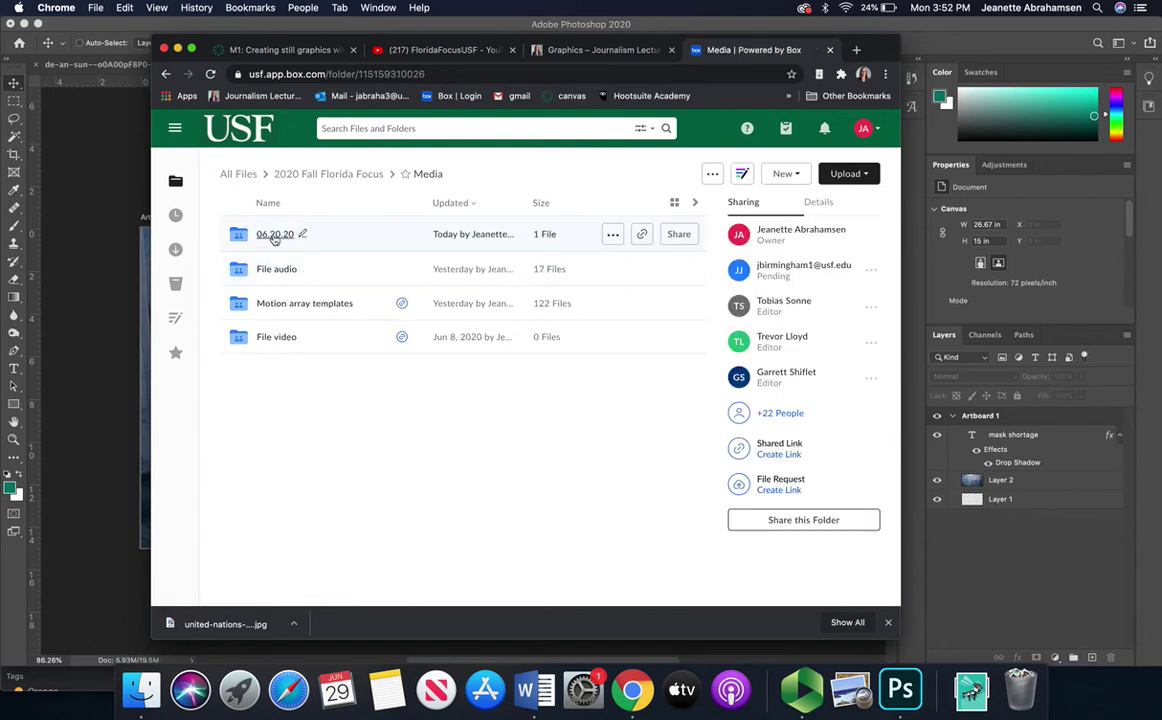
click(274, 236)
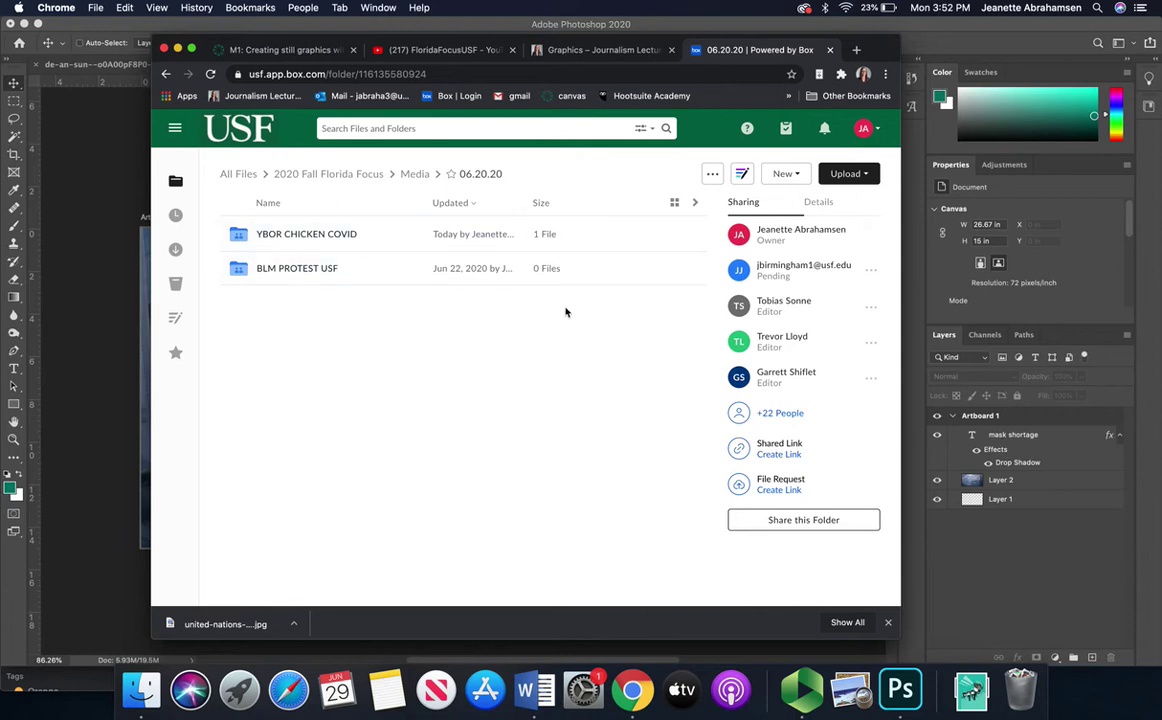
Step: Create a new folder named MASK SHORTAGE inside 06.20.20 and open it
click(783, 174)
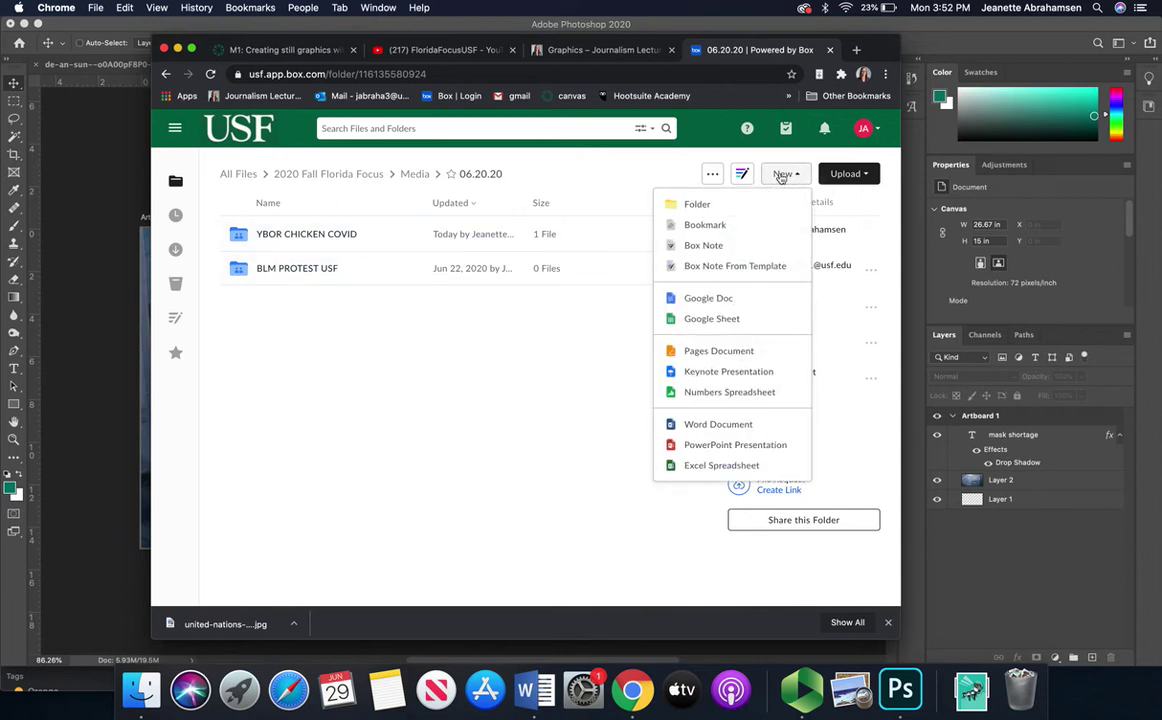
click(725, 199)
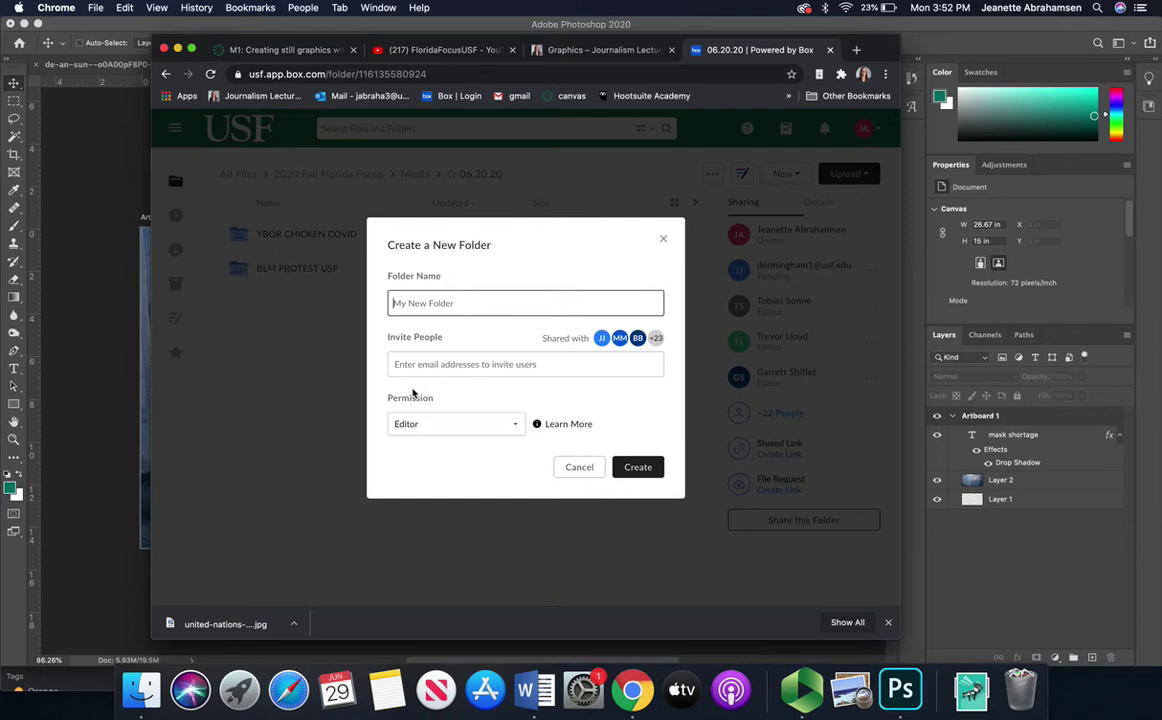
text(mask)
key(BackSpace)
key(BackSpace)
key(BackSpace)
key(BackSpace)
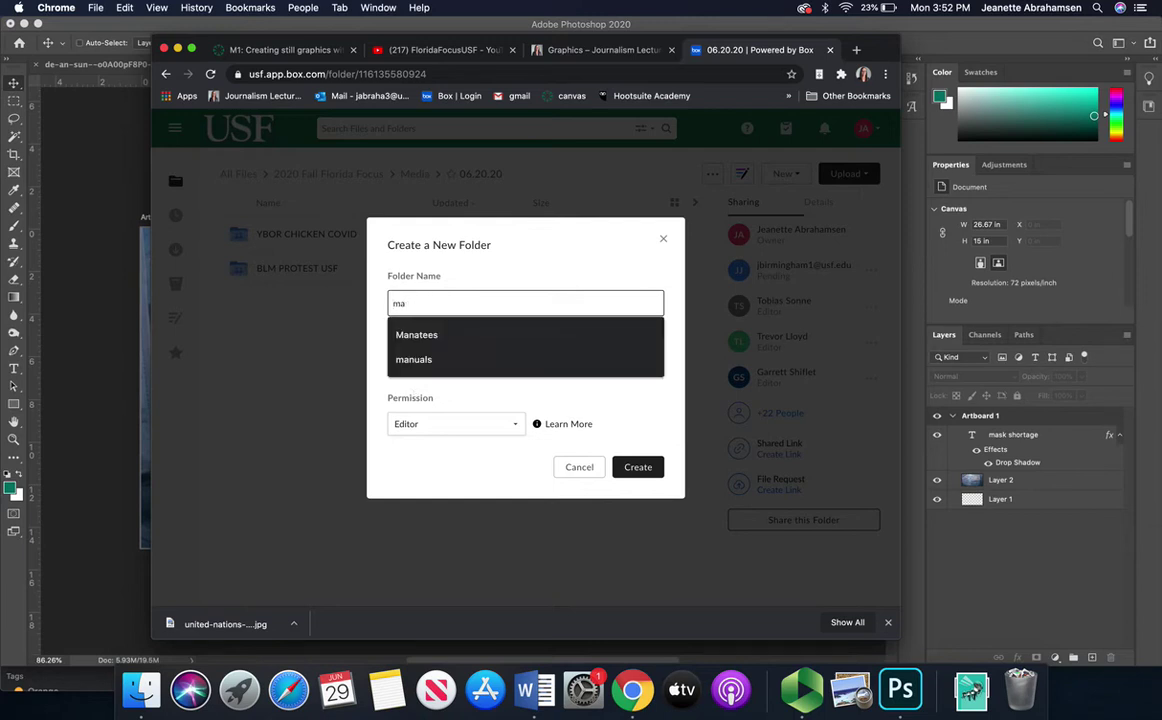
text(MASK SHORTAGE)
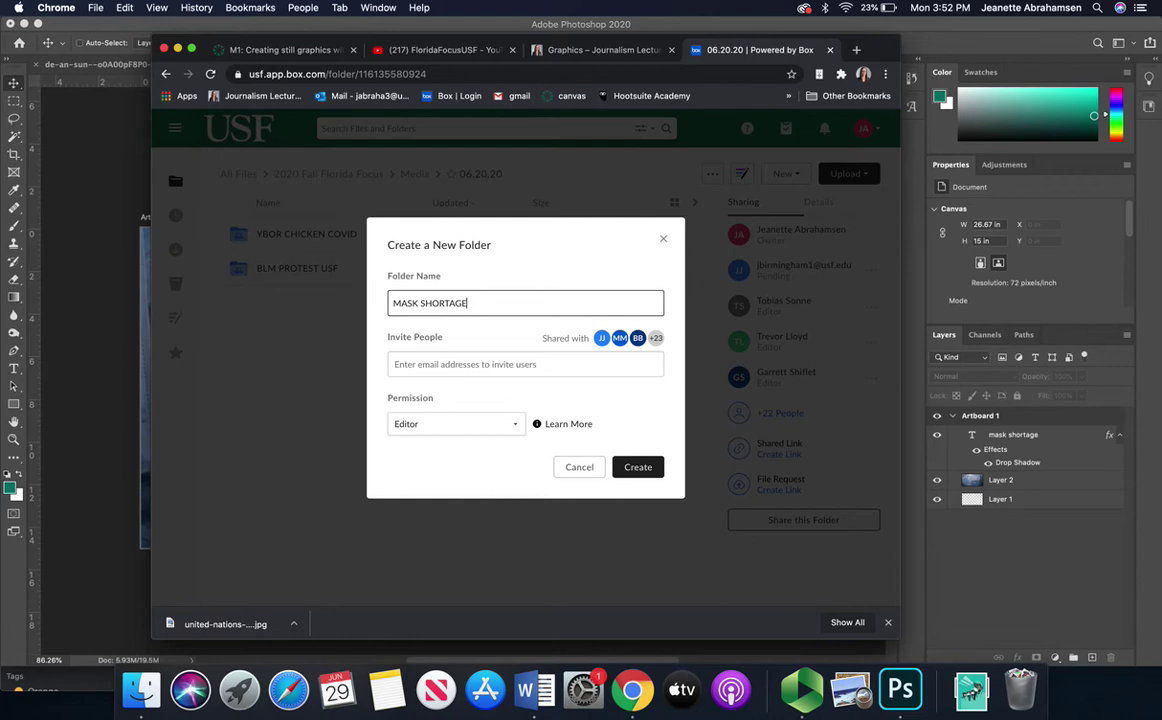
key(Return)
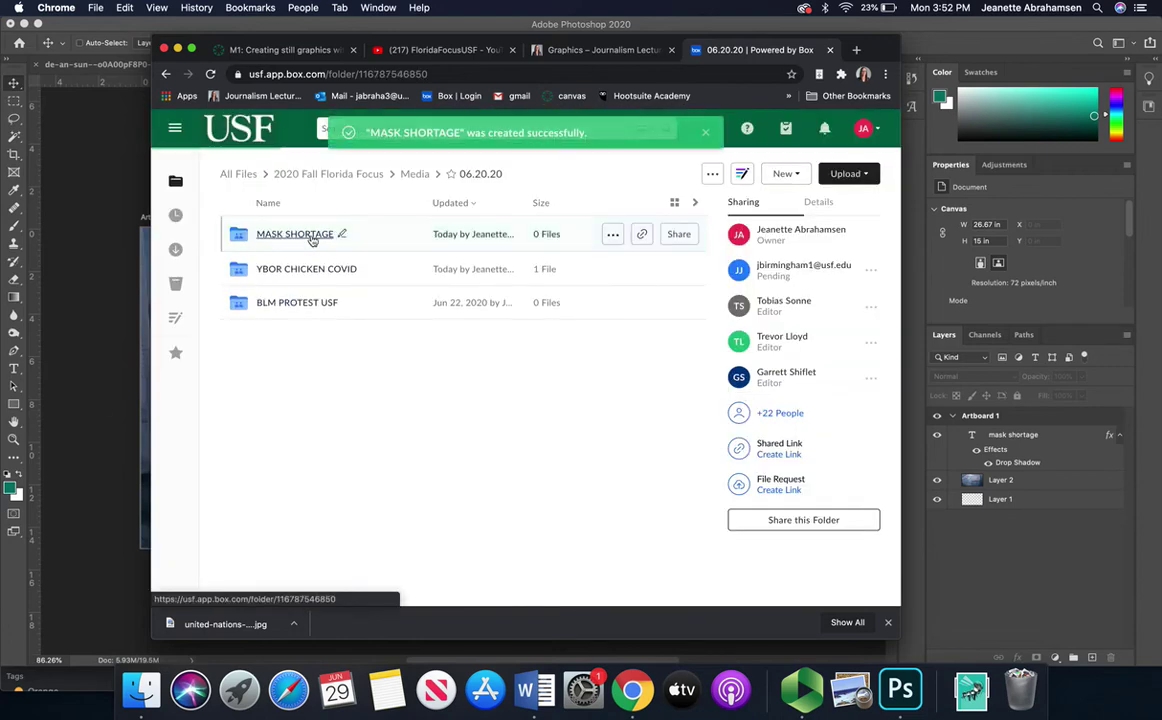
click(312, 236)
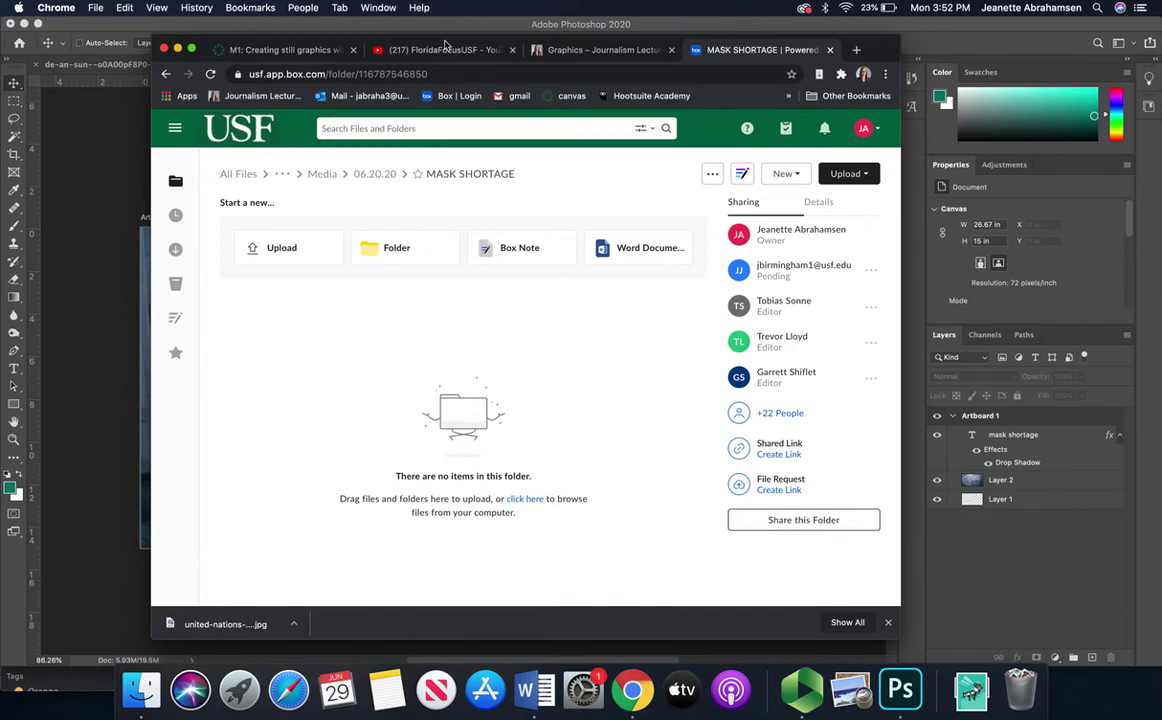
Step: Upload mask mandate OTS.png from the mask mandate folder in Finder to the MASK SHORTAGE folder and open its sharing options
drag(405, 41, 636, 9)
click(141, 690)
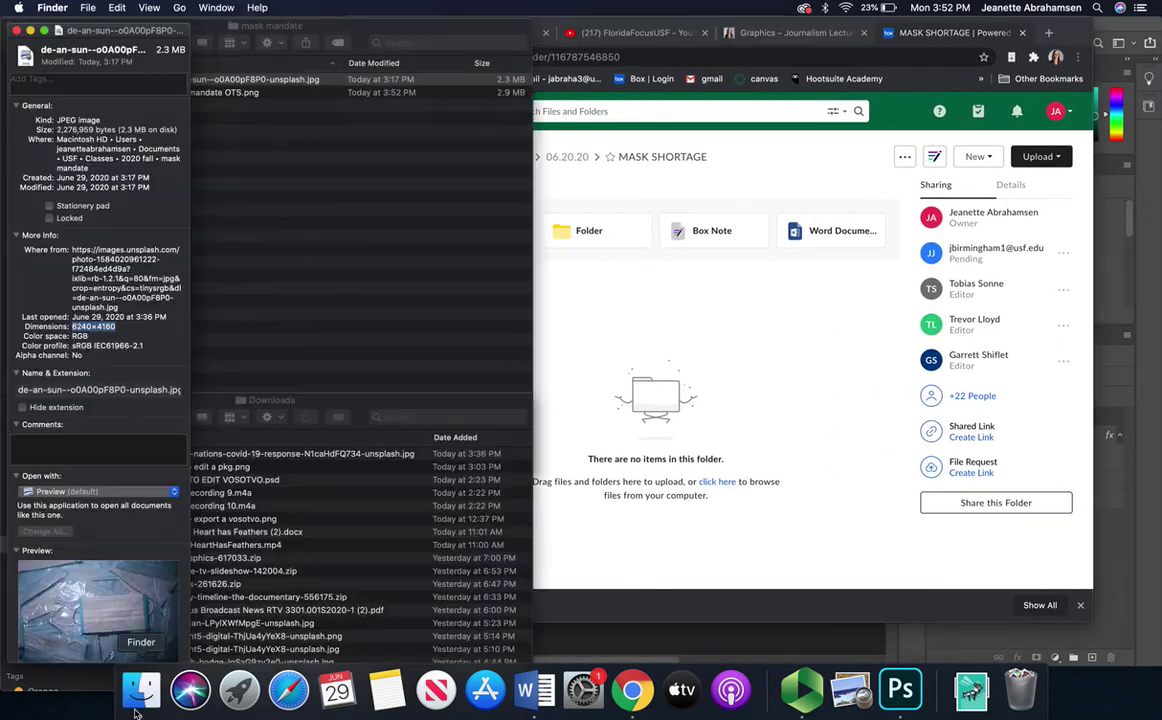
click(275, 212)
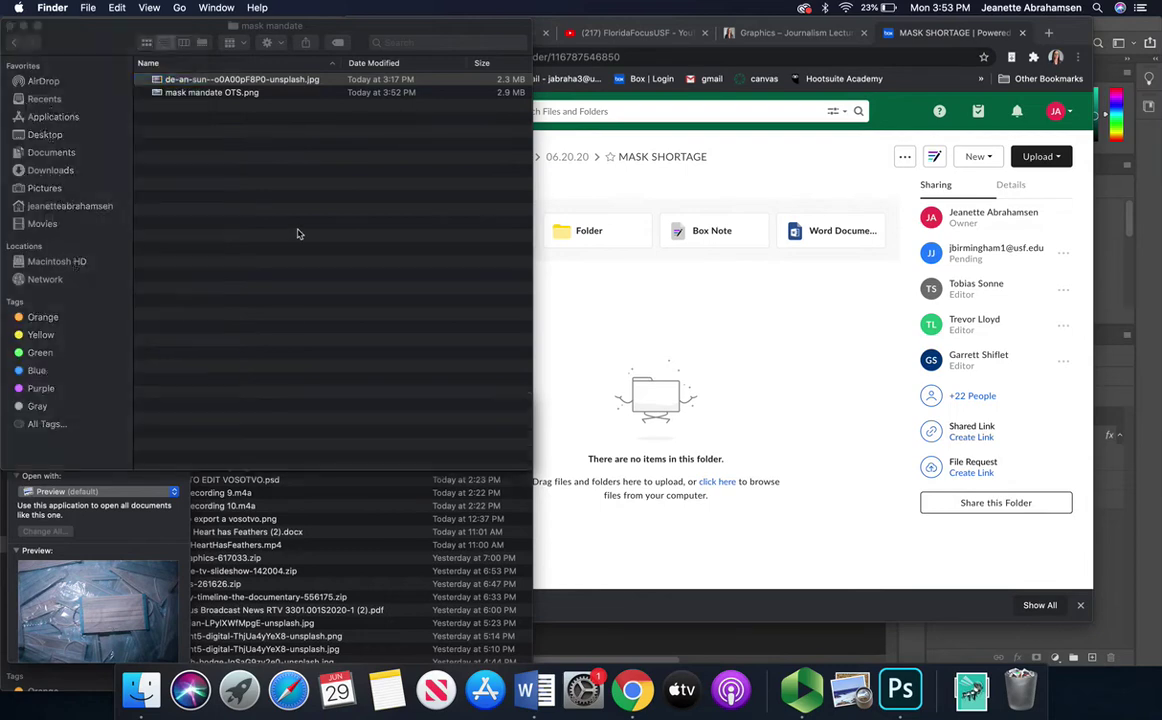
drag(217, 93, 674, 388)
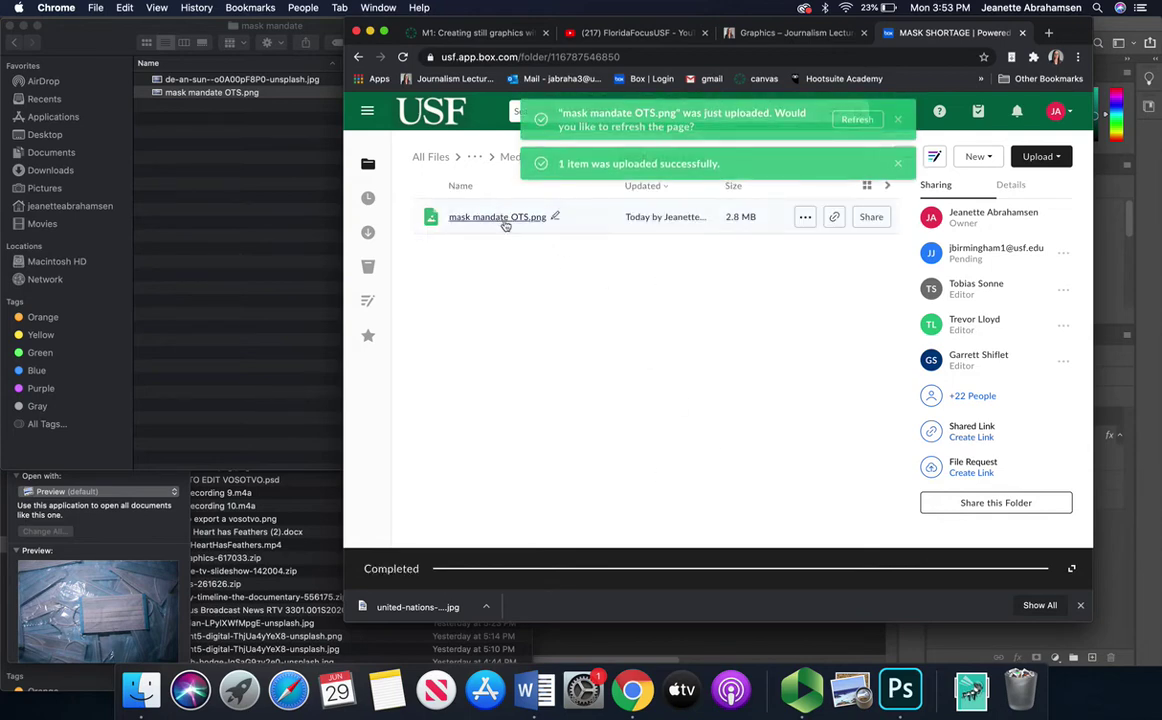
click(864, 220)
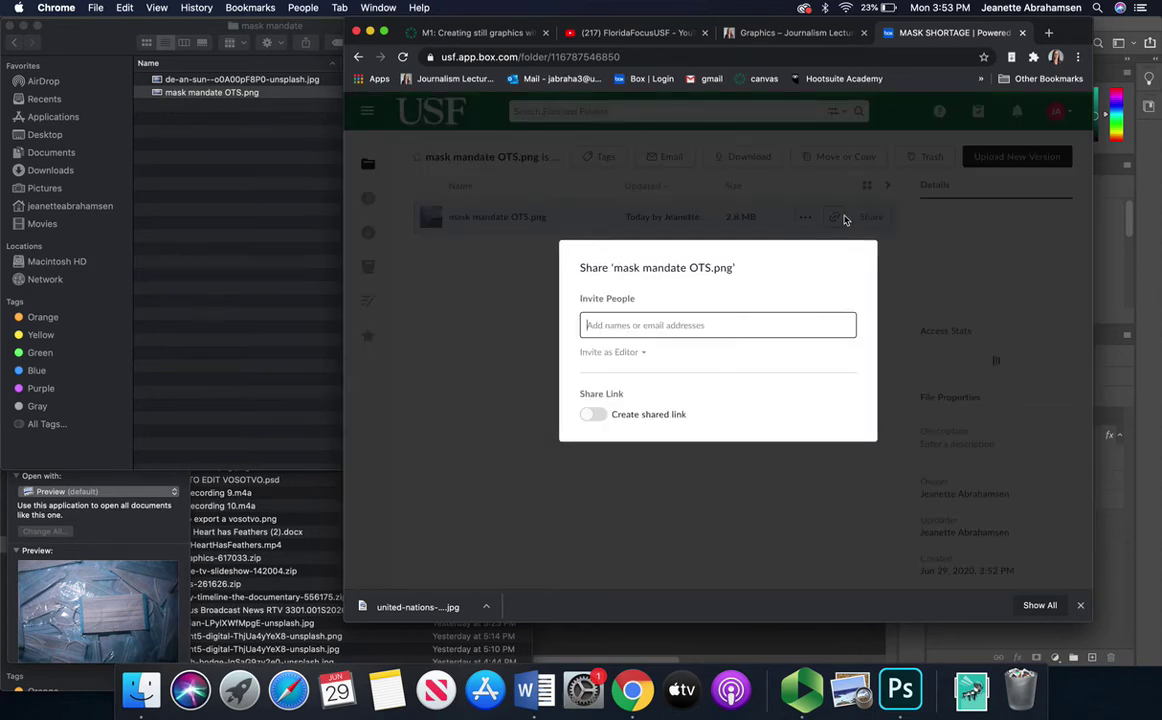
Step: Create a shared link for mask mandate OTS.png and close the sharing options
click(593, 414)
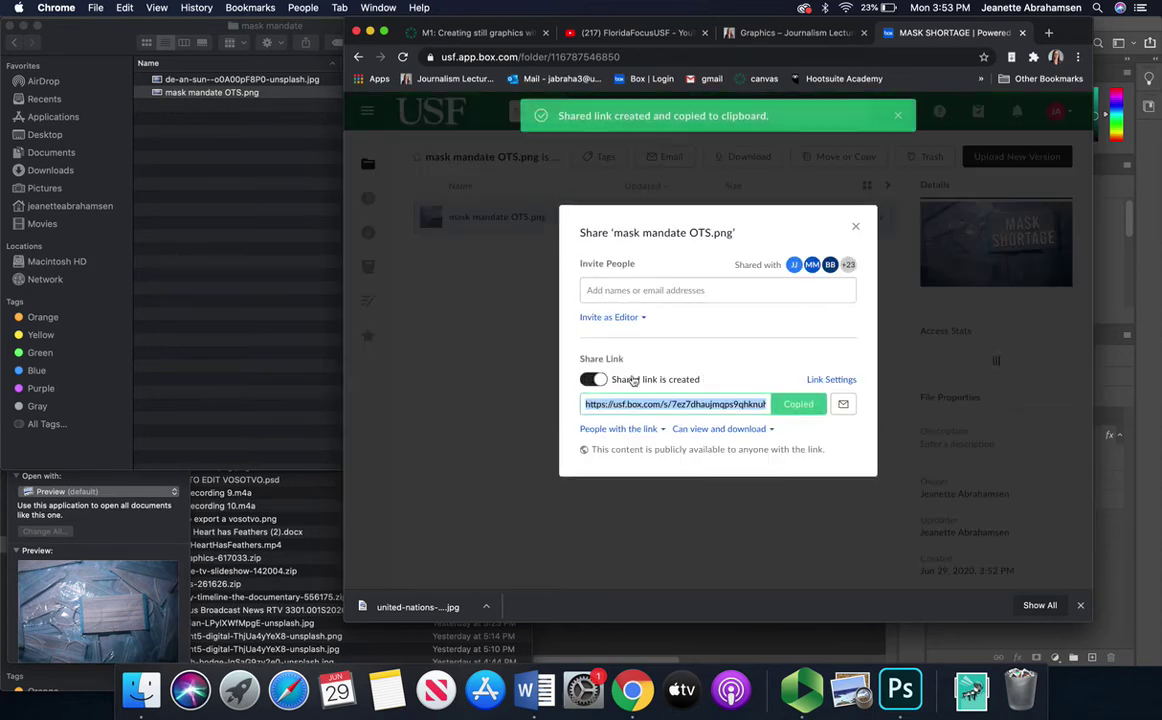
click(679, 403)
click(856, 230)
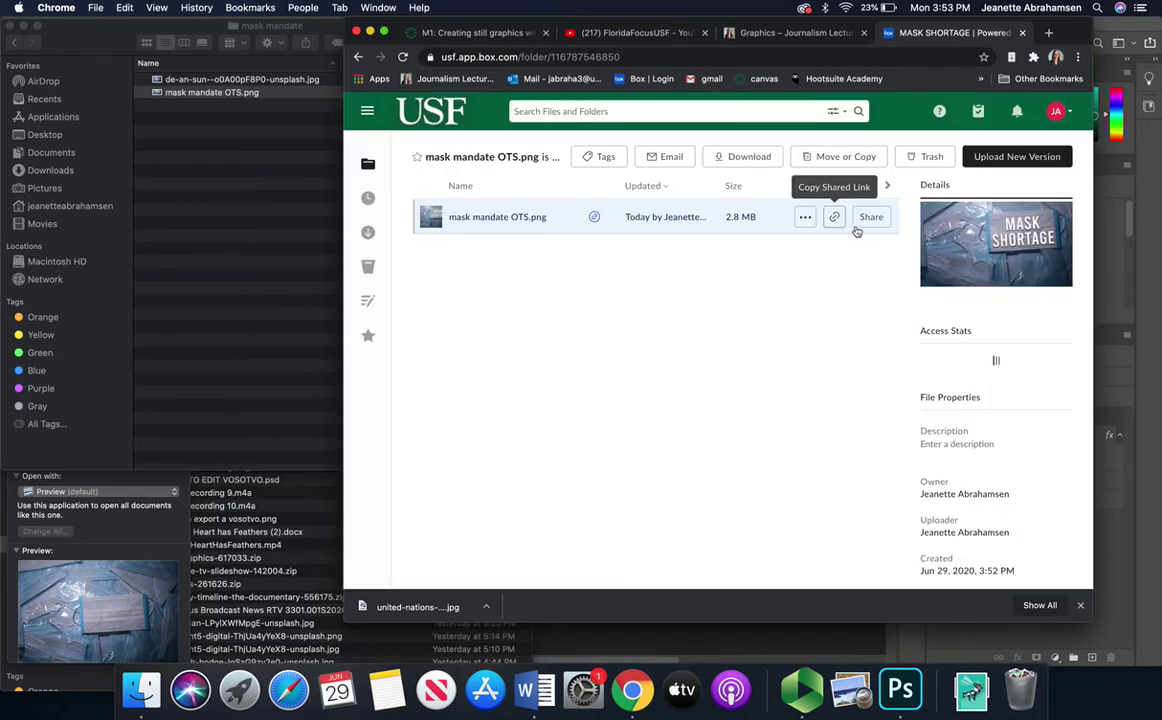
Step: Open the preview of mask mandate OTS.png, then view the over-the-shoulder examples on the Graphics page
click(479, 220)
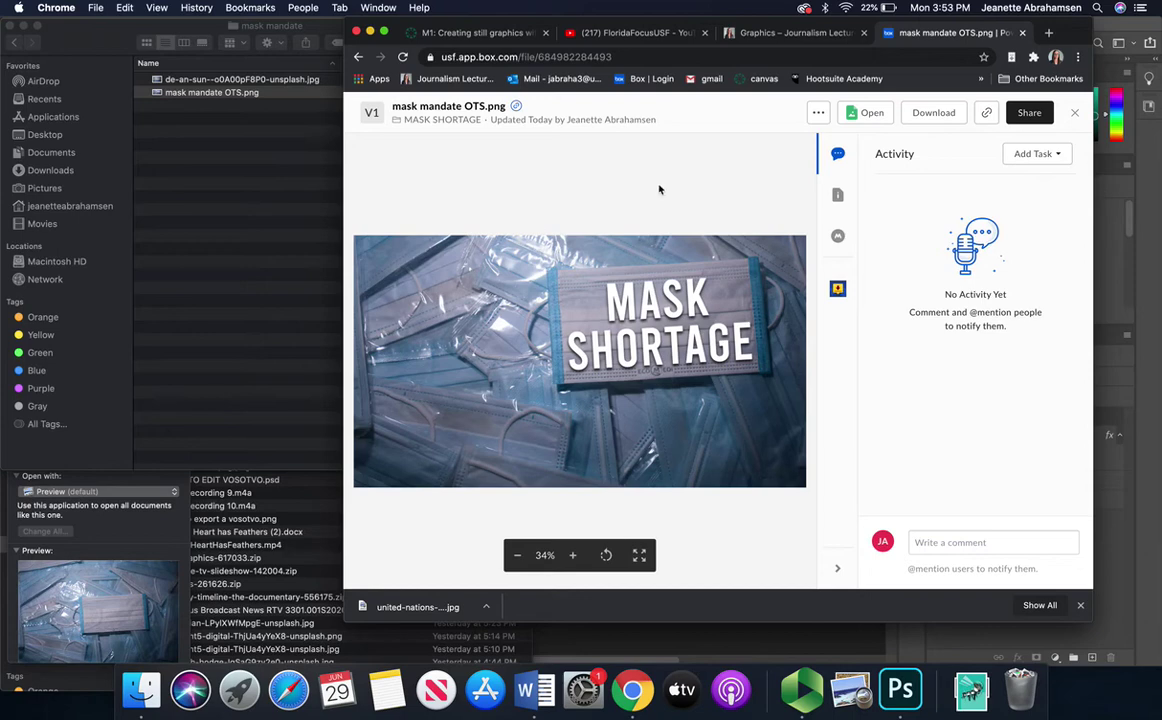
click(735, 34)
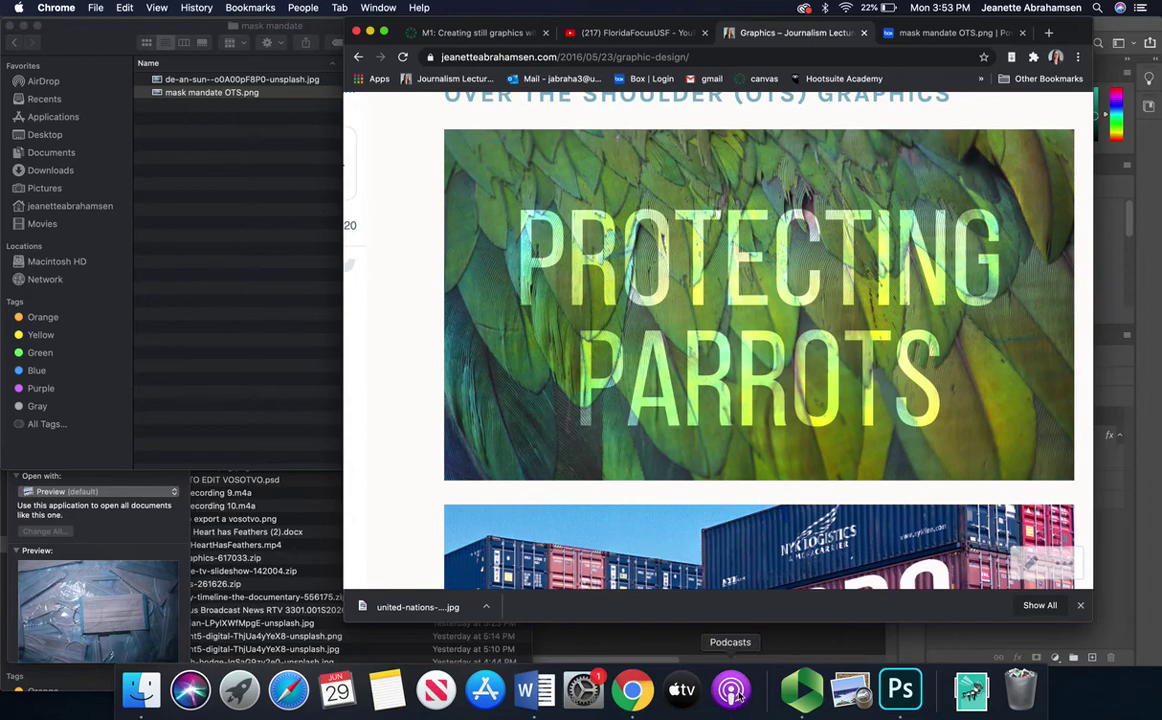
Step: Switch to Photoshop and turn off the drop shadow on the mask shortage text layer
click(672, 633)
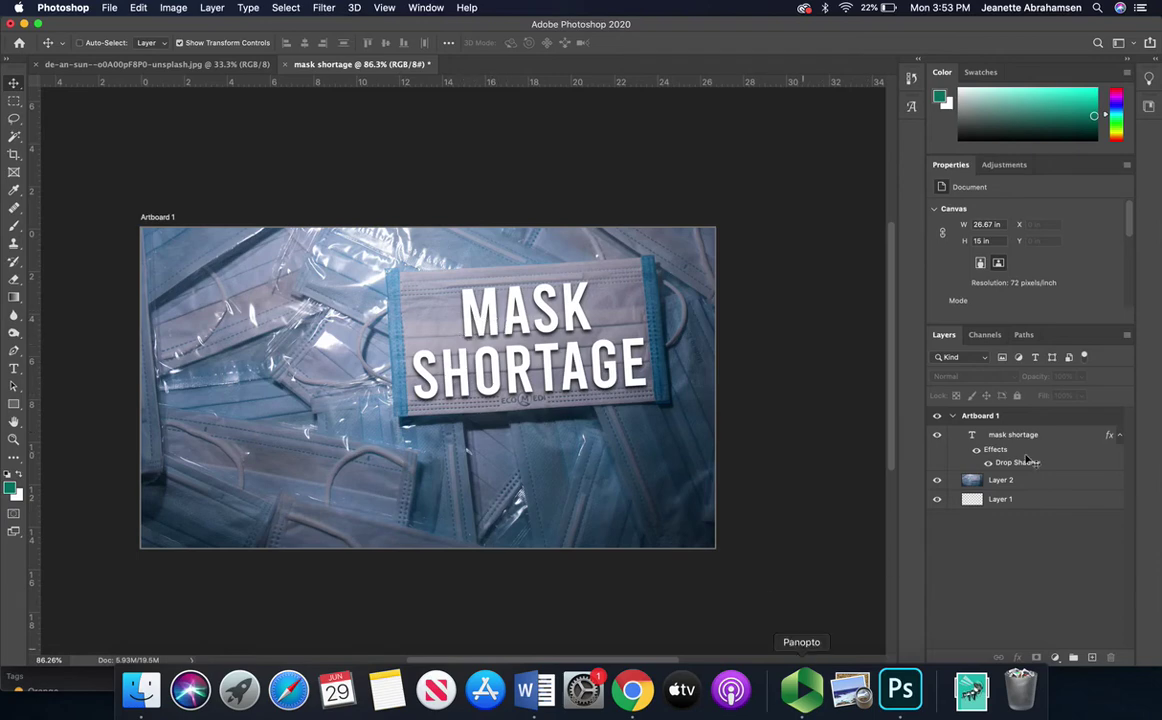
double_click(1063, 438)
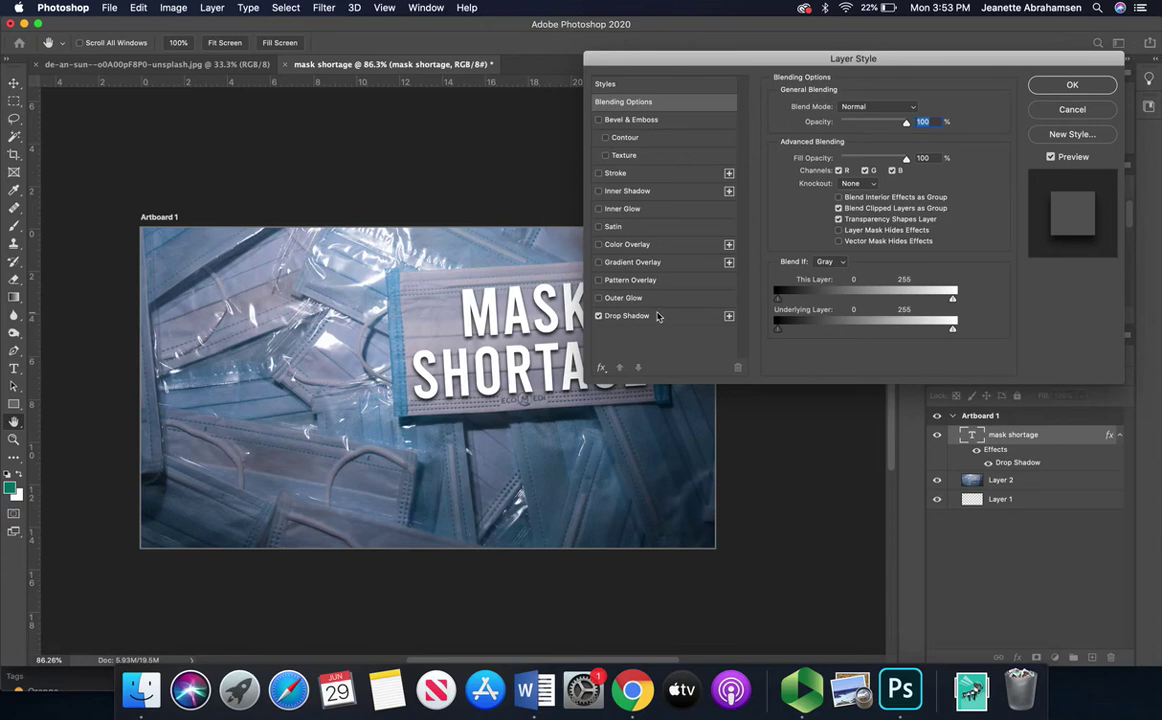
click(599, 317)
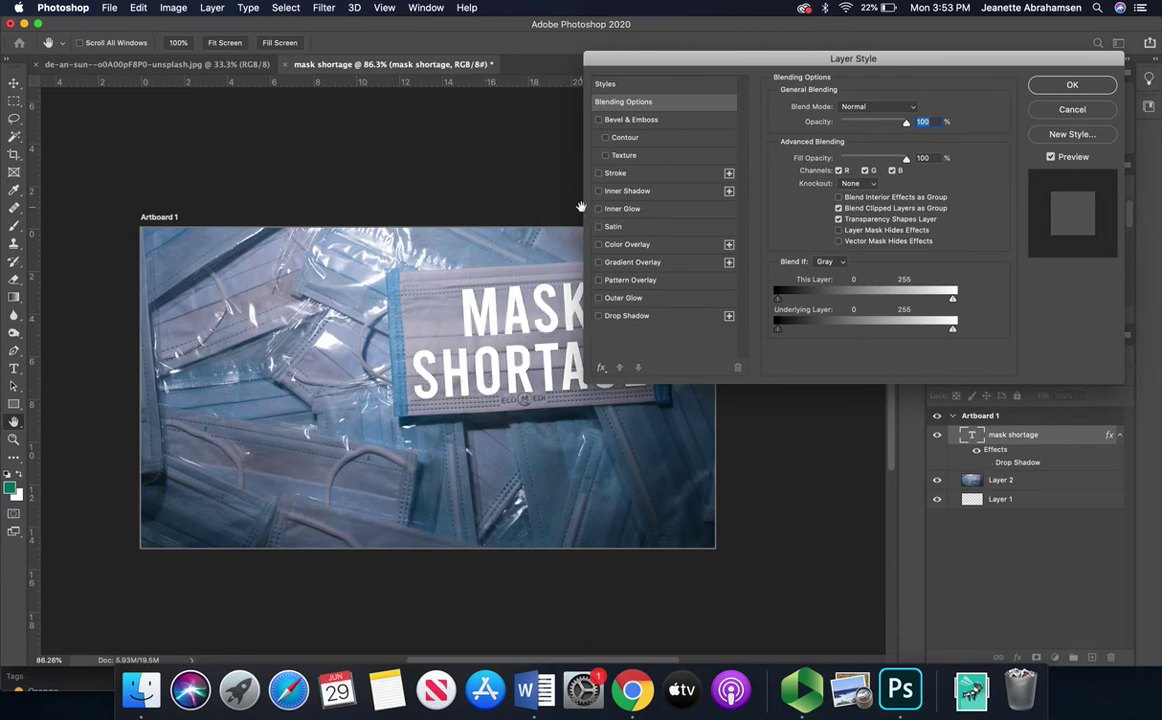
click(1073, 84)
Step: Open the mask shortage layer's blending options and lower its opacity to 63%
scroll(746, 370, up, 5)
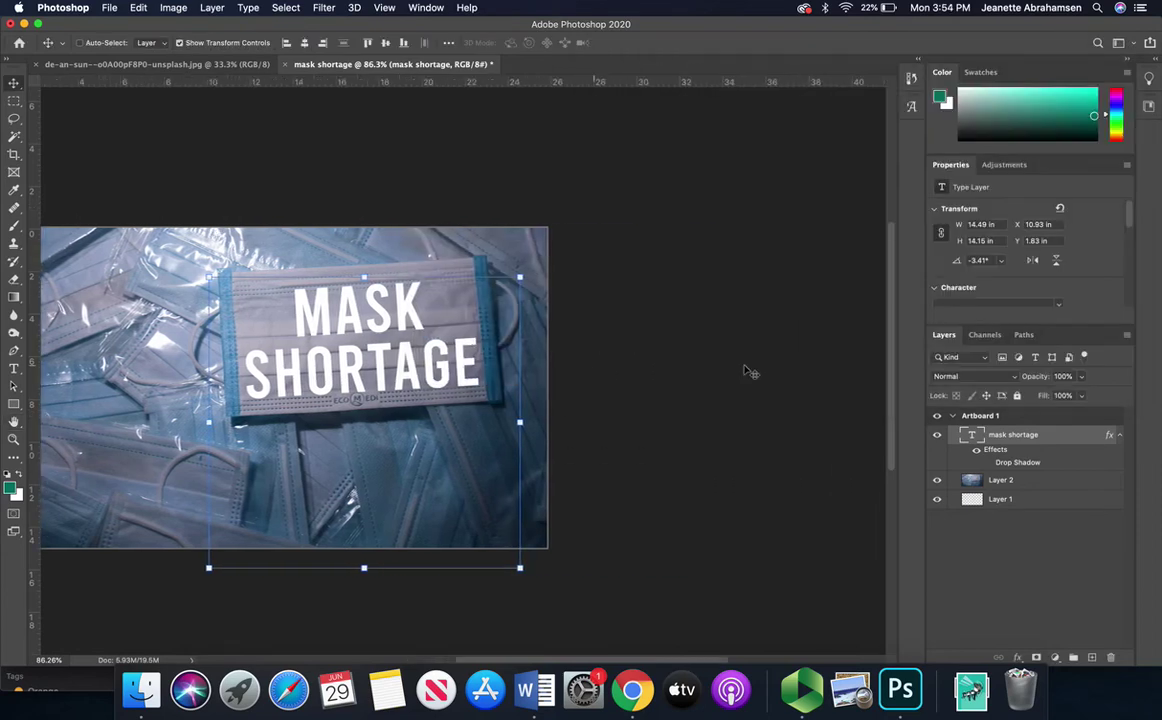
scroll(746, 370, left, 6)
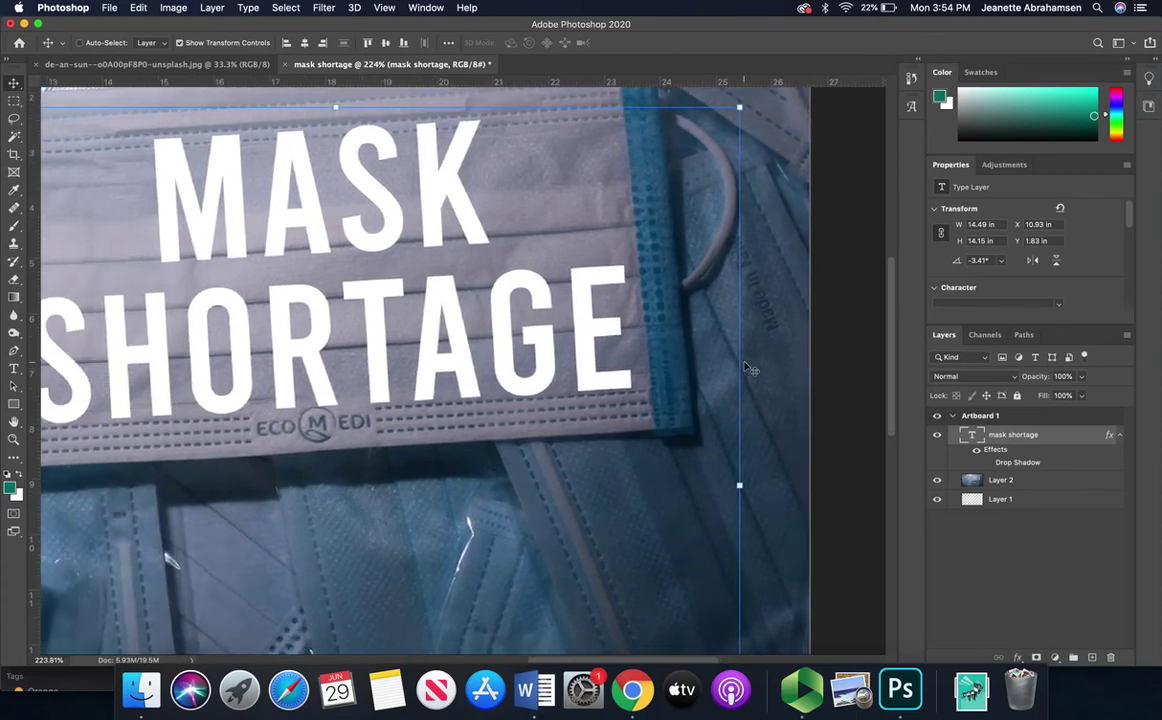
scroll(740, 375, down, 1)
scroll(740, 378, right, 4)
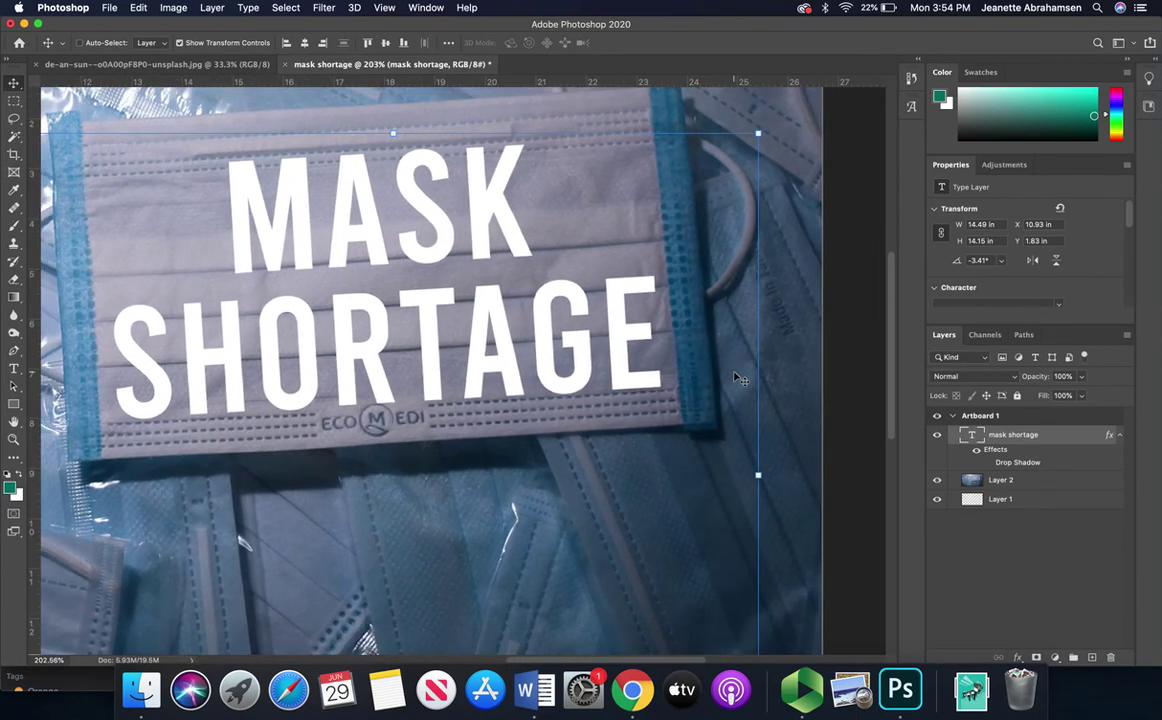
scroll(740, 378, down, 1)
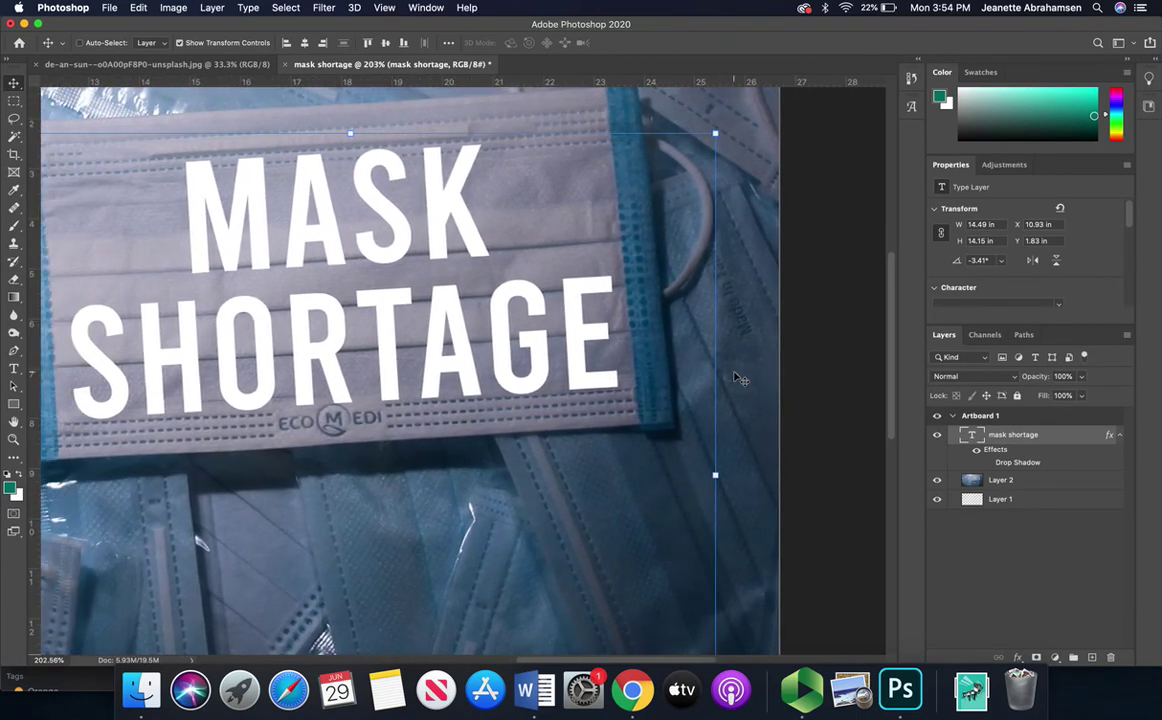
double_click(1066, 437)
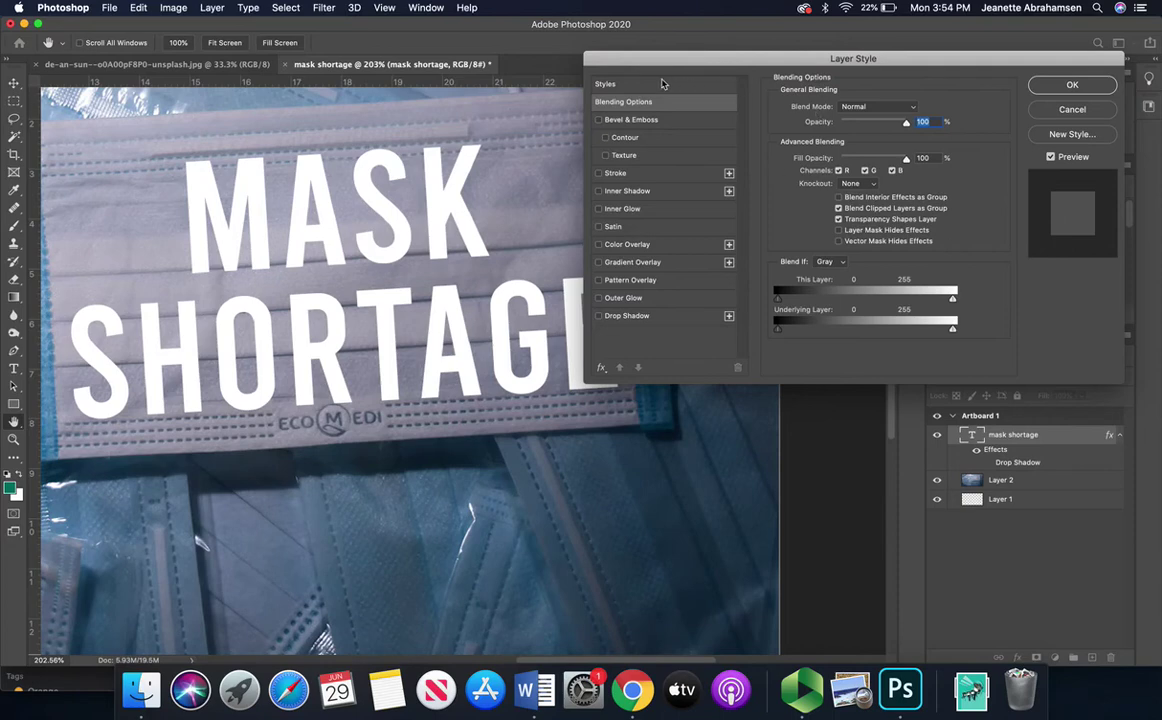
click(875, 108)
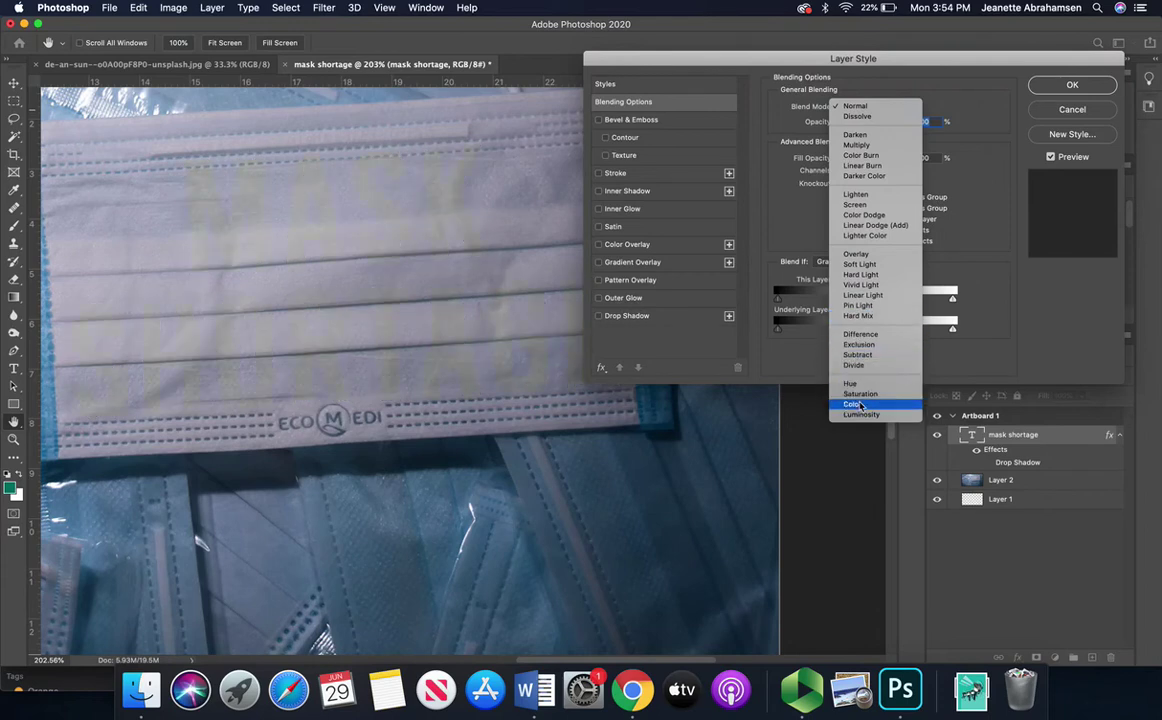
click(985, 350)
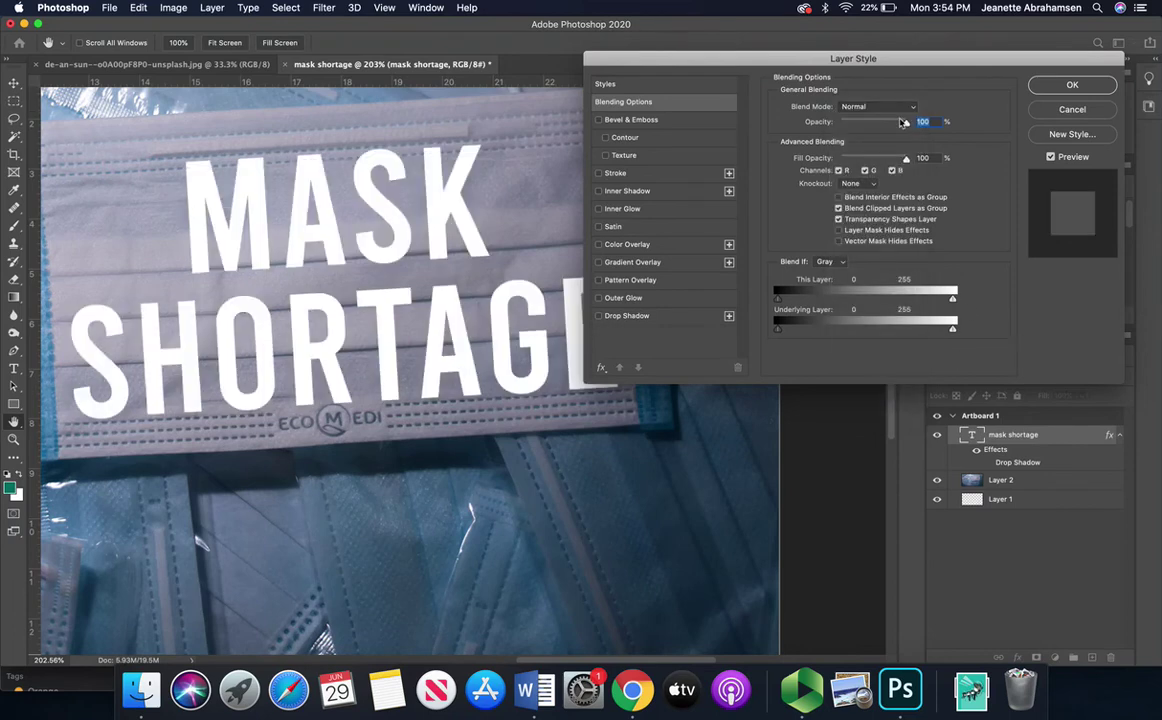
drag(904, 123, 883, 123)
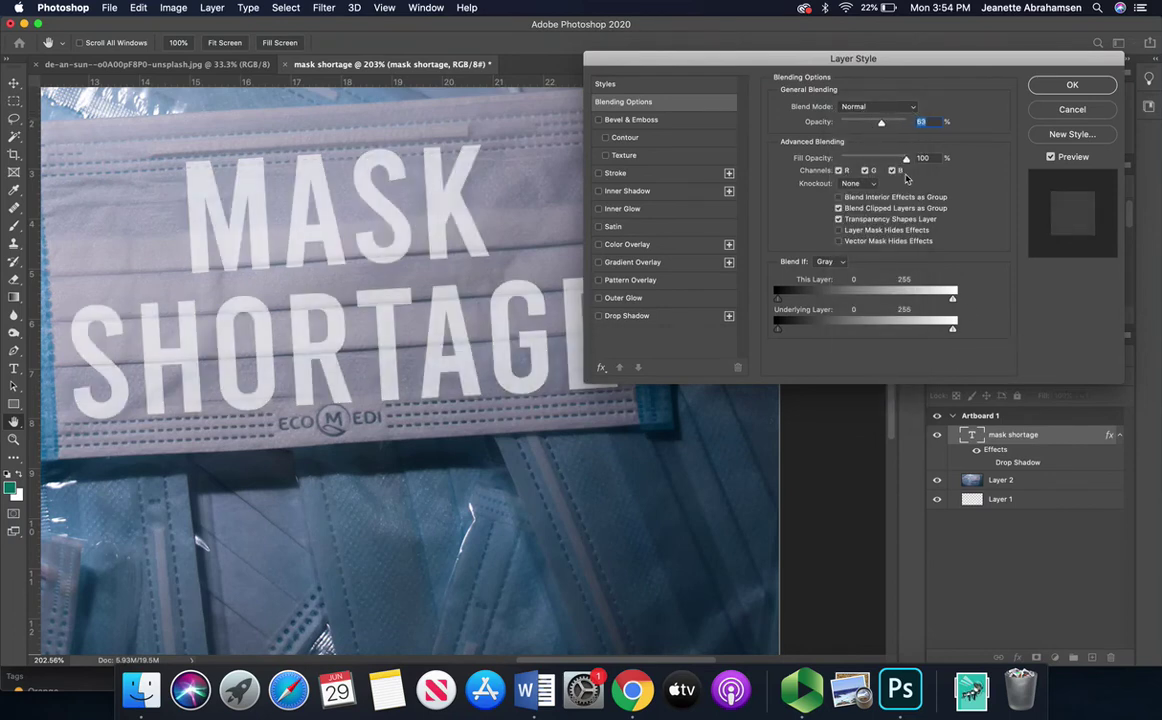
Step: Set the mask shortage layer to Overlay blend mode with 61% opacity and 94% fill opacity
click(876, 106)
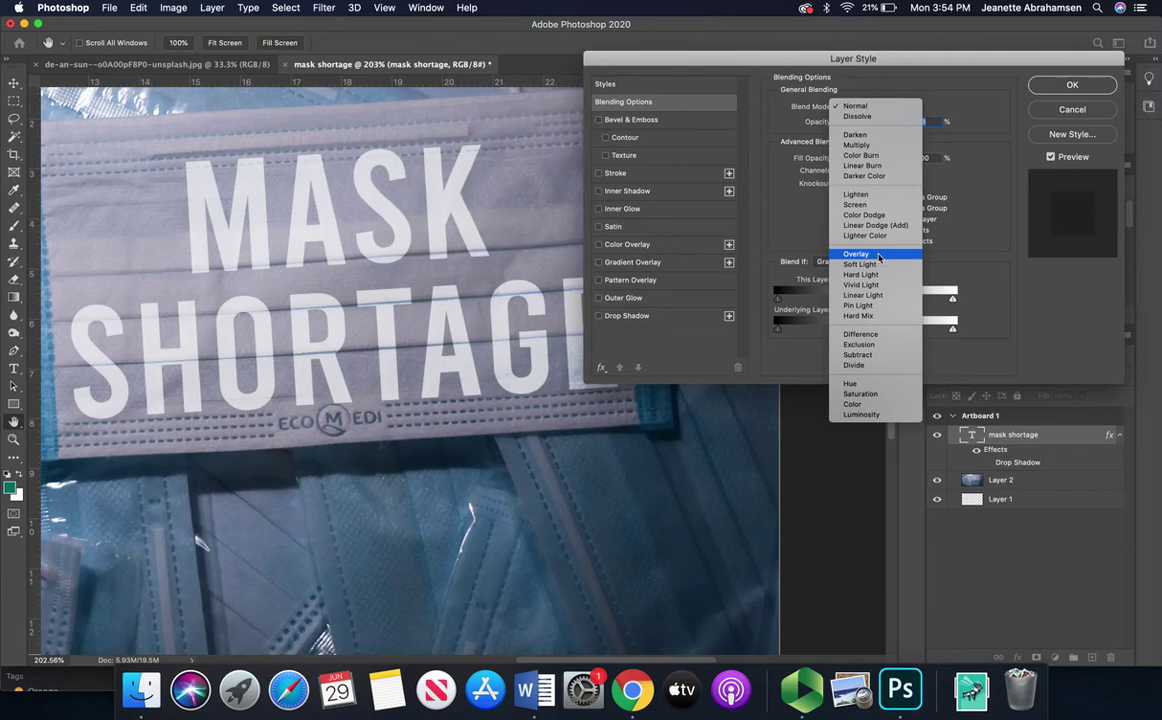
click(857, 255)
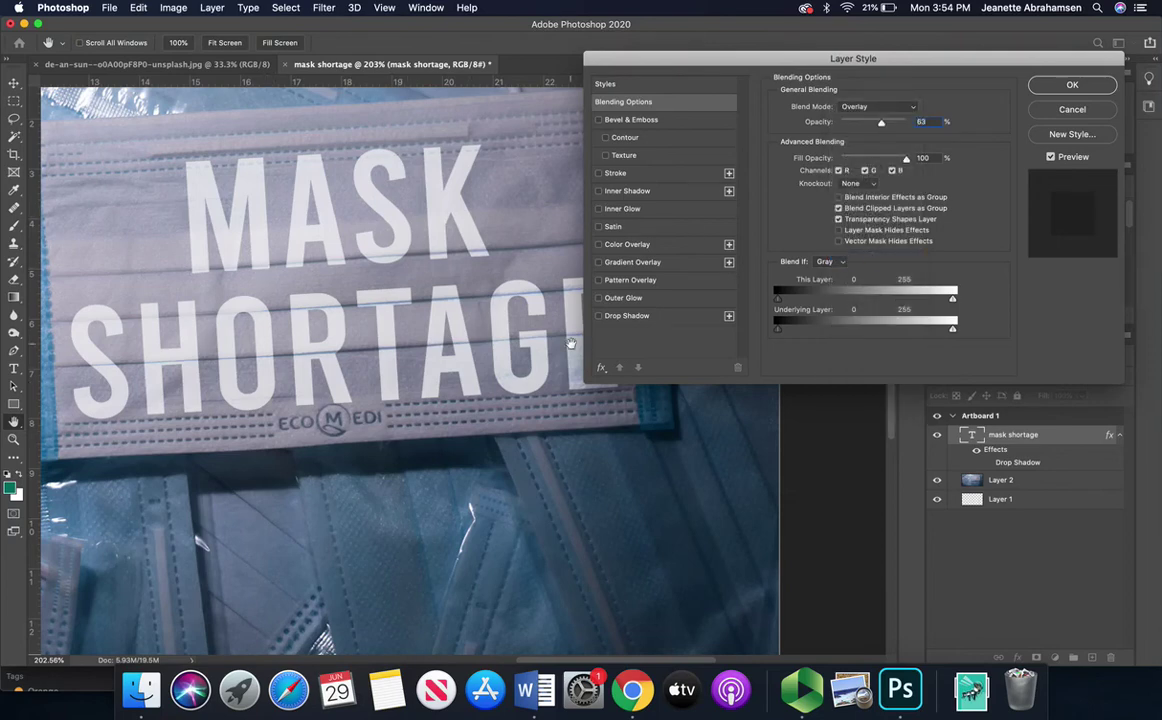
drag(881, 121, 902, 158)
click(1072, 86)
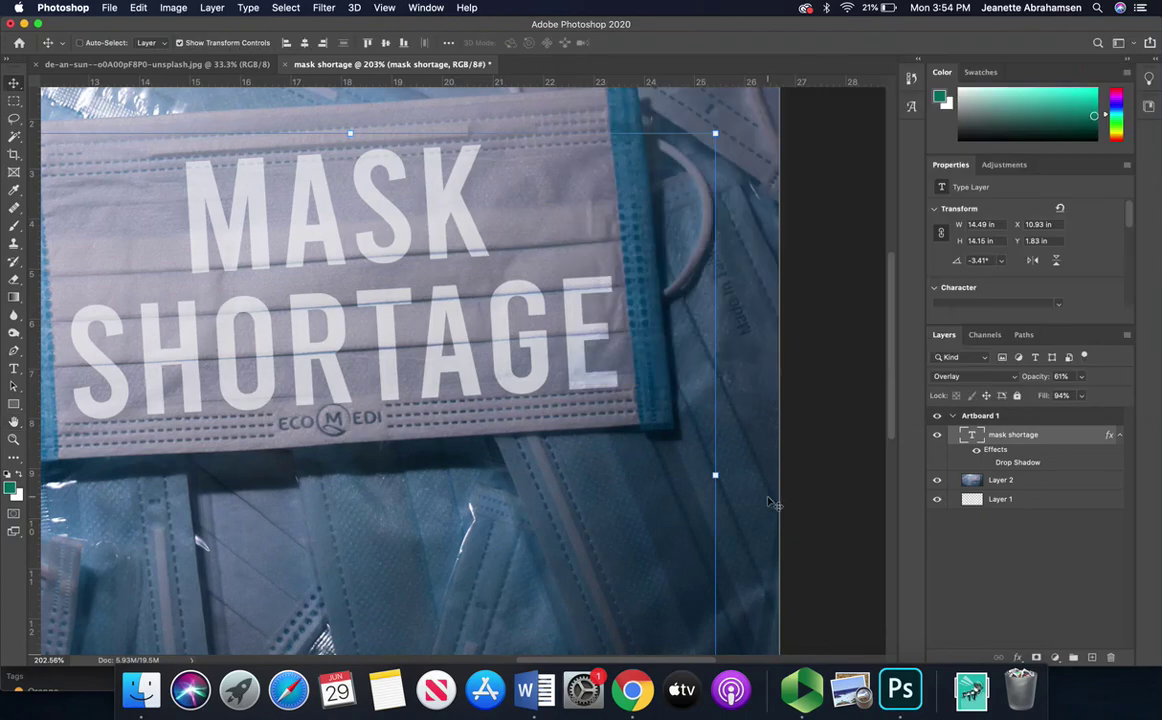
Step: Move the MASK SHORTAGE text to the artboard's lower left and scale the Layer 2 photo to about 177% so it fills the artboard
scroll(770, 502, down, 8)
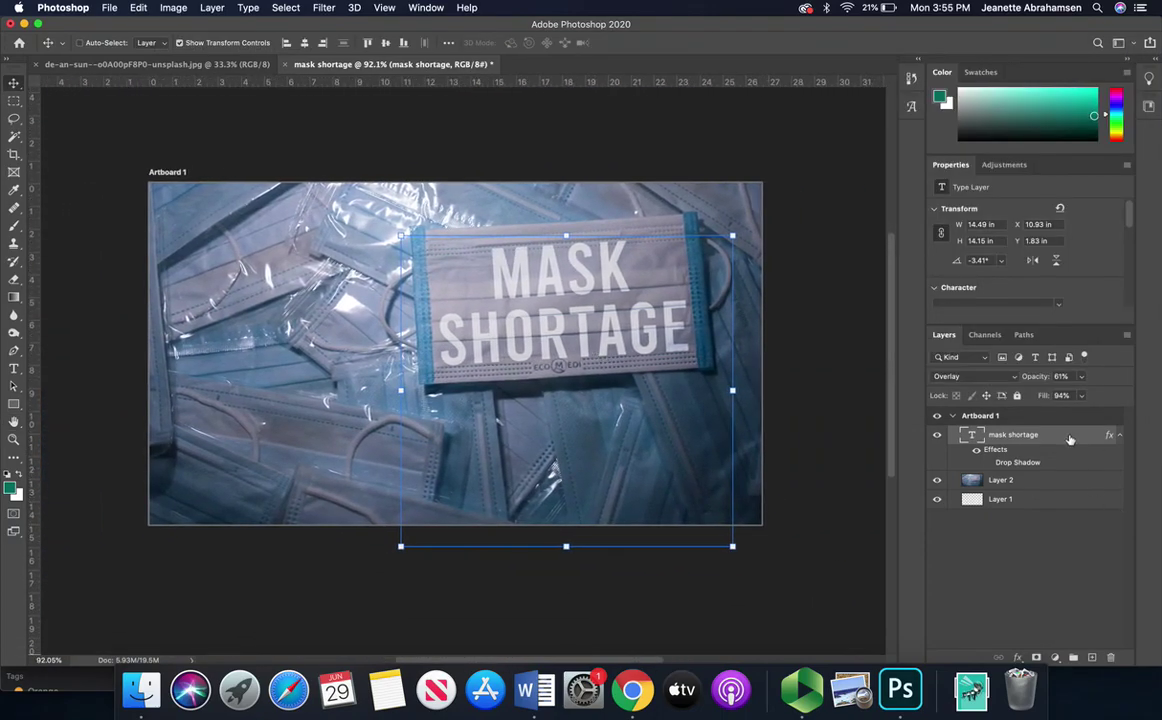
drag(562, 322, 310, 447)
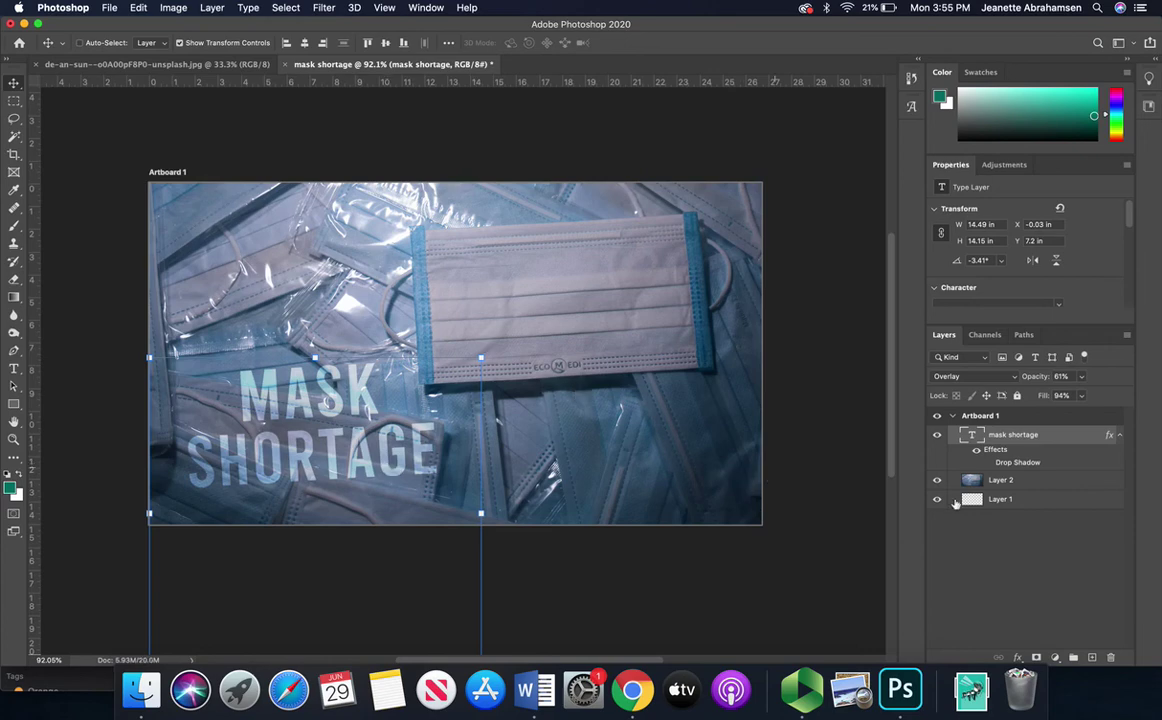
click(990, 481)
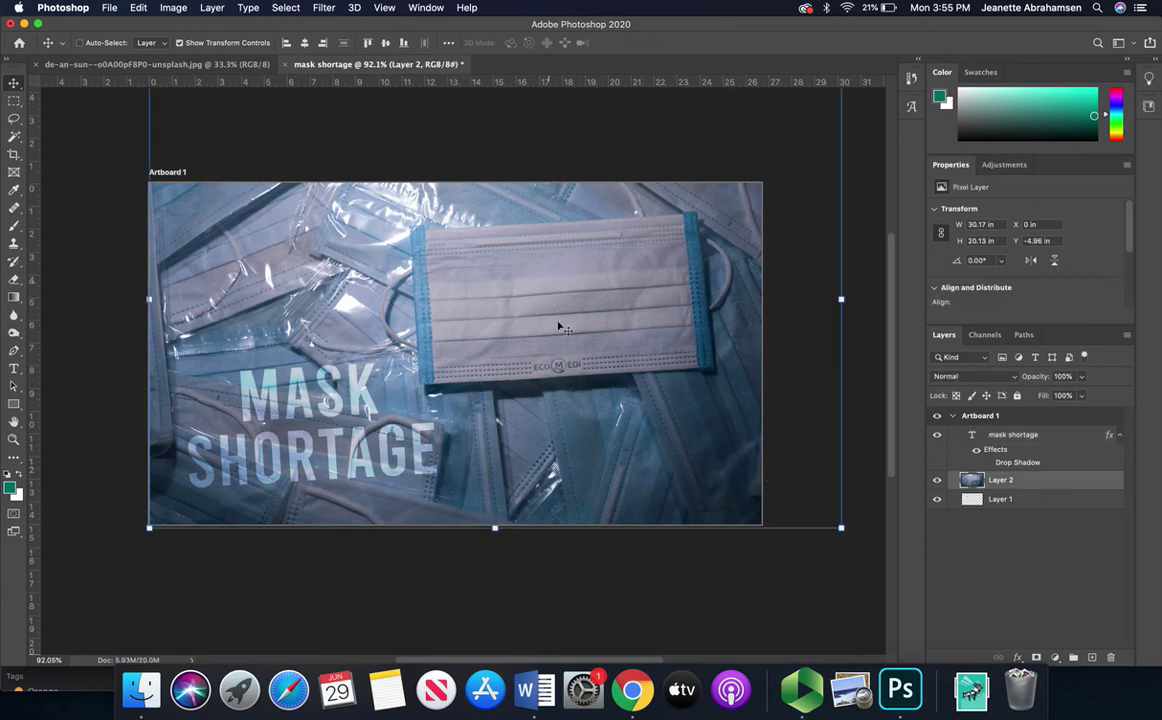
drag(555, 323, 392, 300)
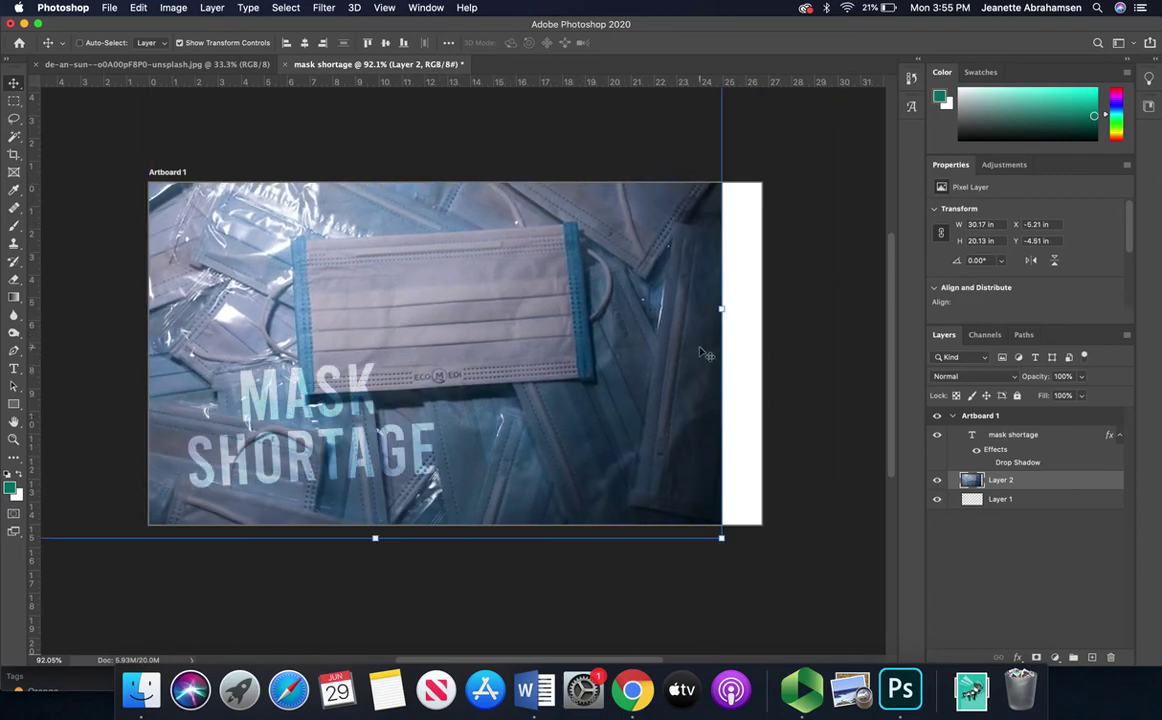
drag(722, 311, 517, 437)
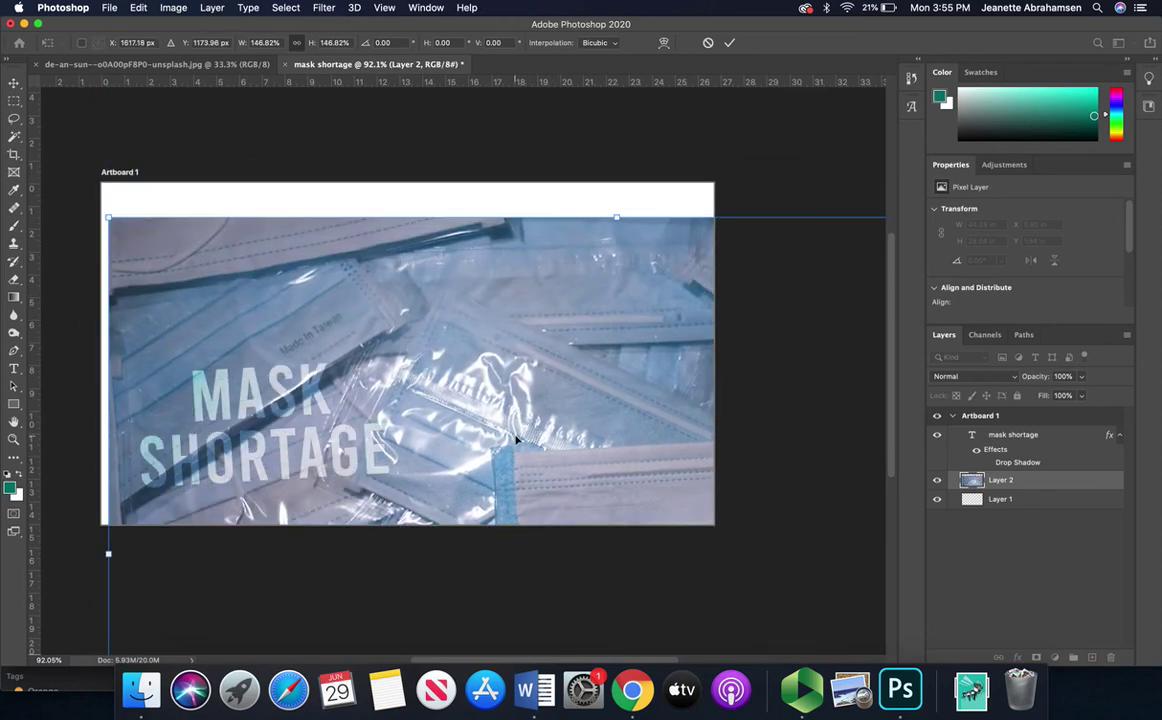
drag(613, 218, 615, 86)
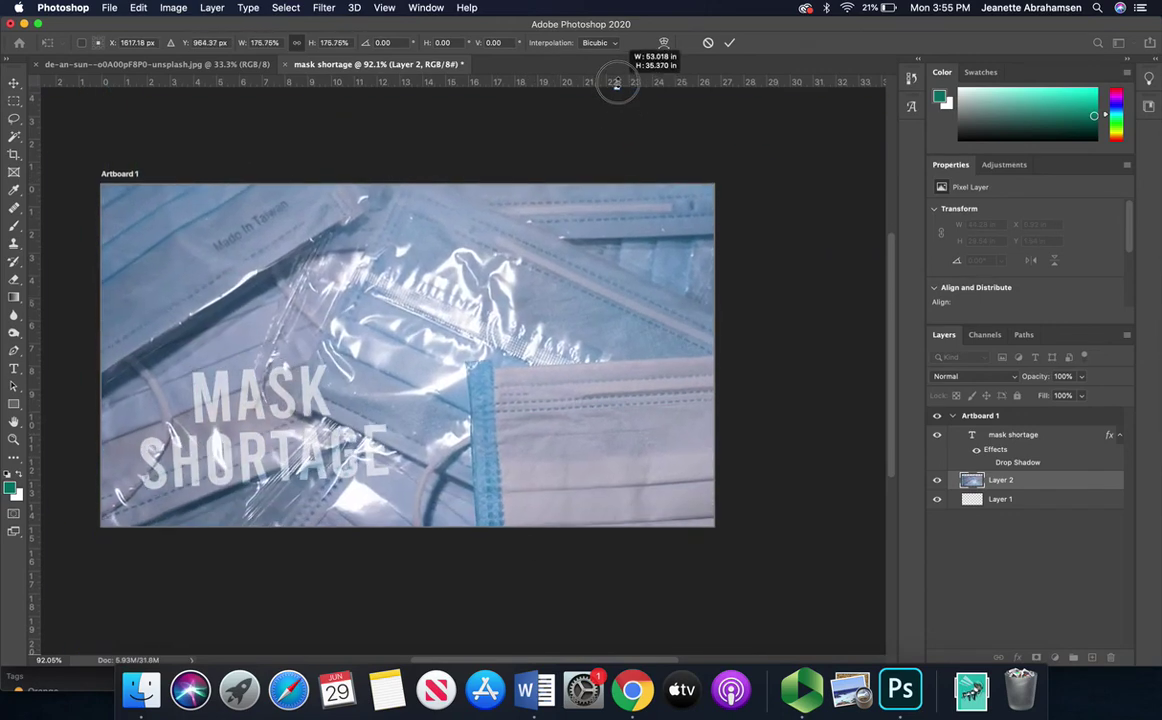
drag(508, 303, 606, 394)
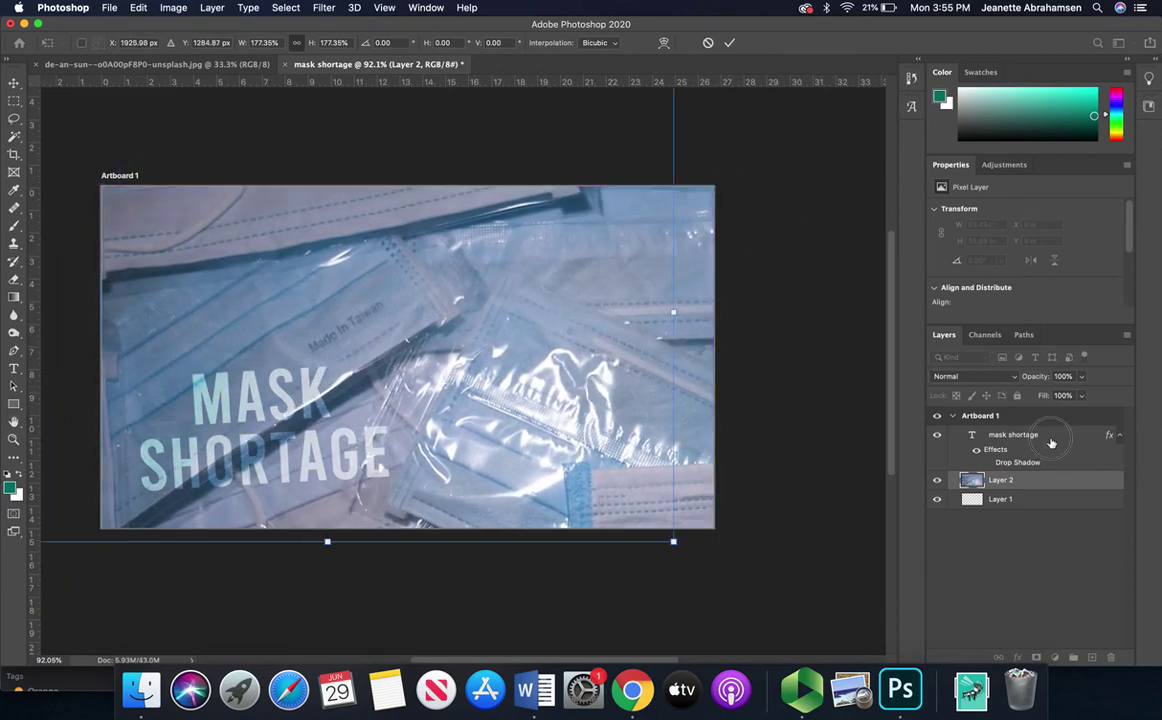
Step: Enlarge the MASK SHORTAGE text to 449 pt near the artboard's middle and widen its text box to about 23.8 in
click(990, 436)
drag(323, 357, 435, 333)
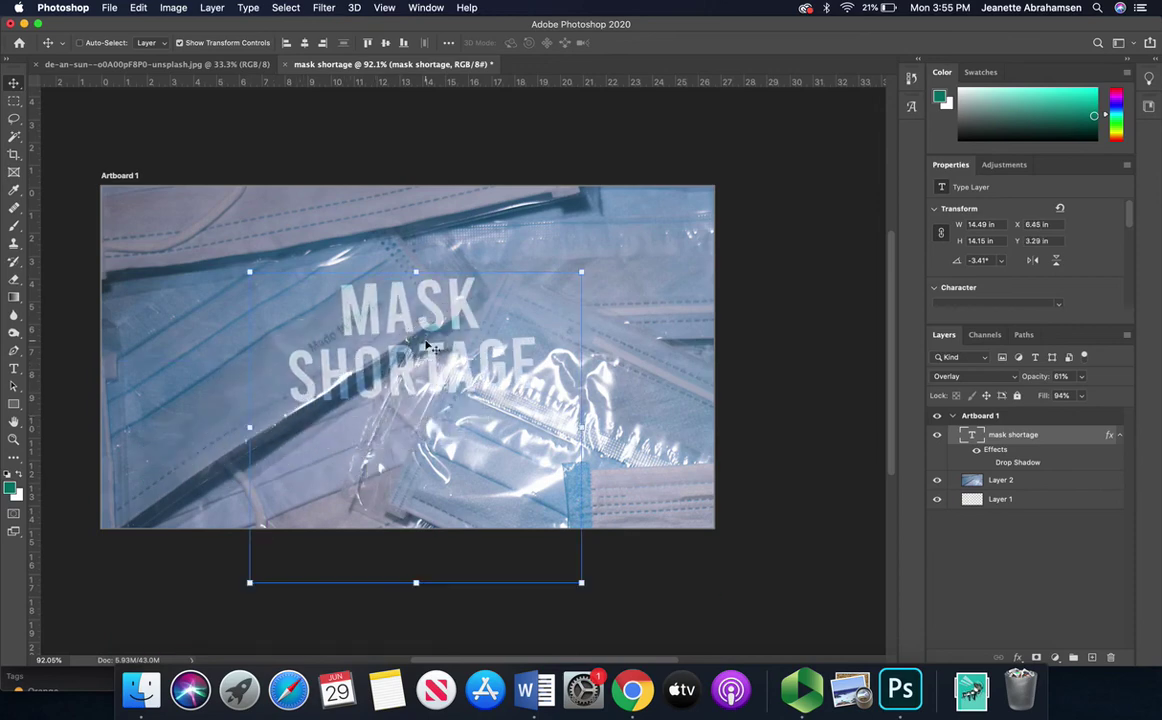
double_click(385, 300)
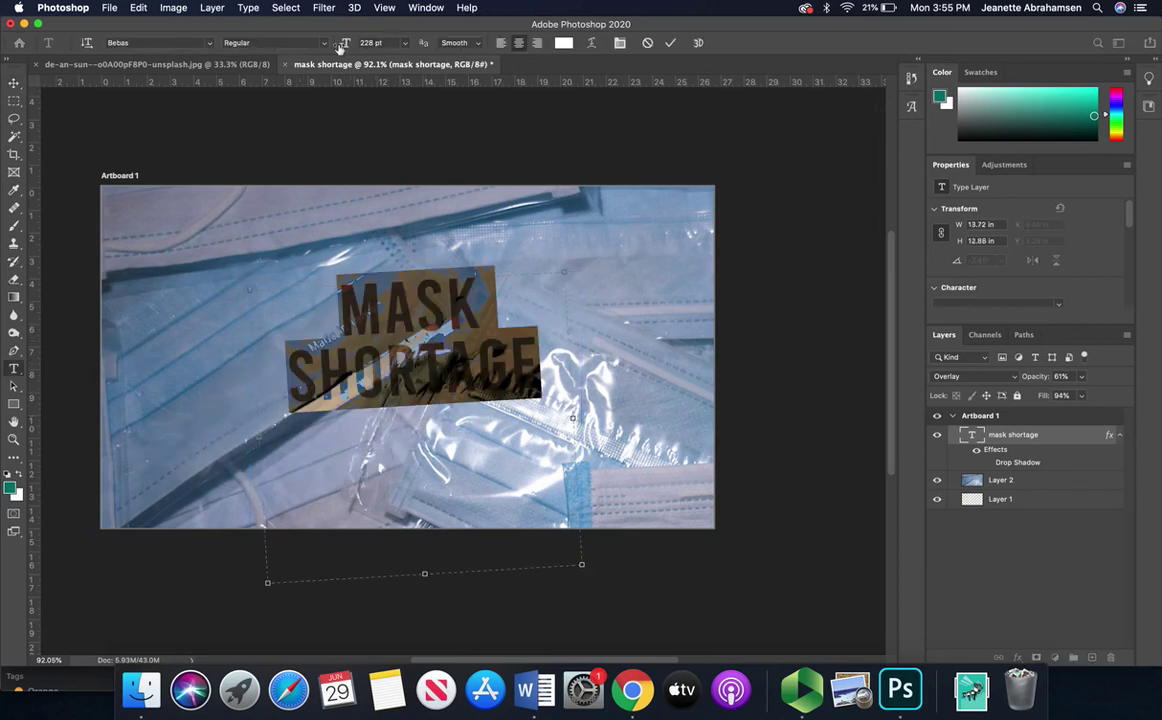
drag(344, 43, 455, 42)
drag(258, 436, 167, 441)
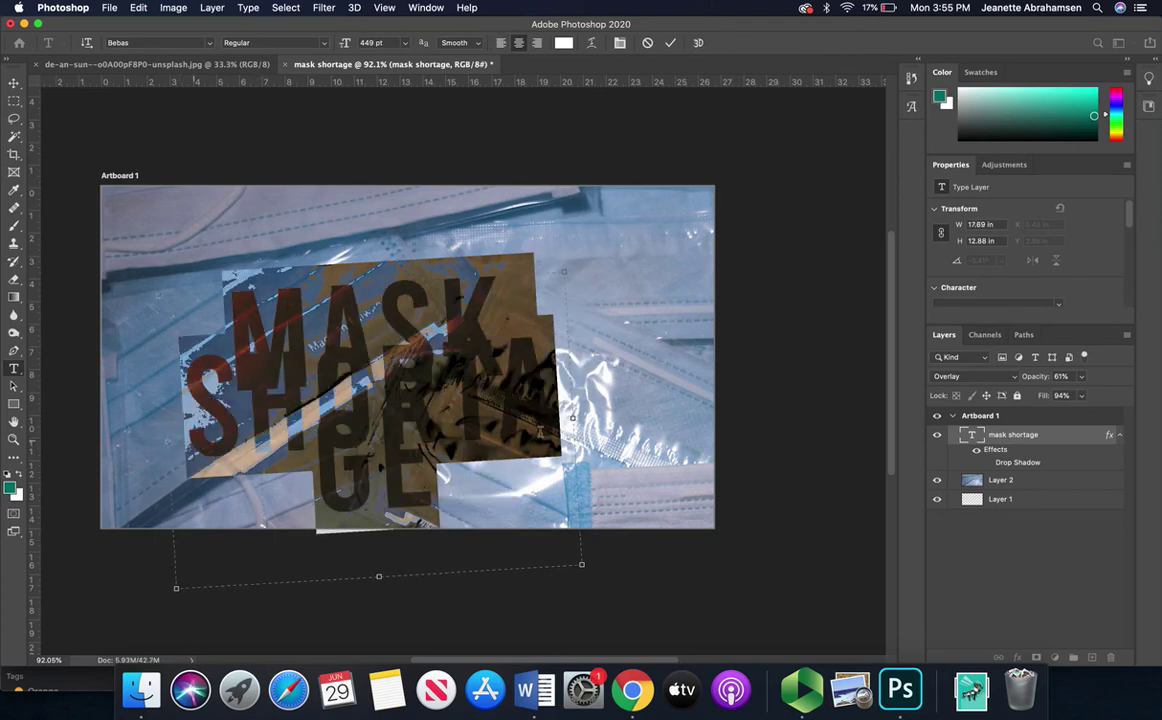
drag(568, 418, 720, 412)
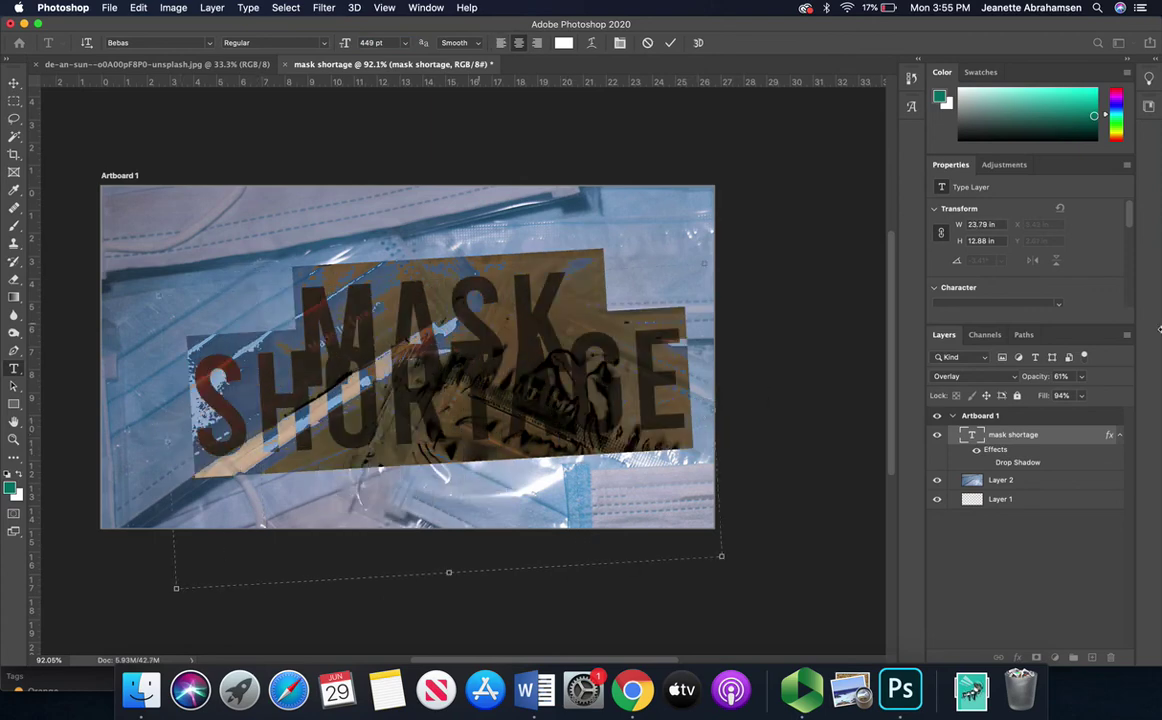
Step: Set the leading of the MASK SHORTAGE text to 349.19 pt and finish editing the text
scroll(1079, 258, down, 3)
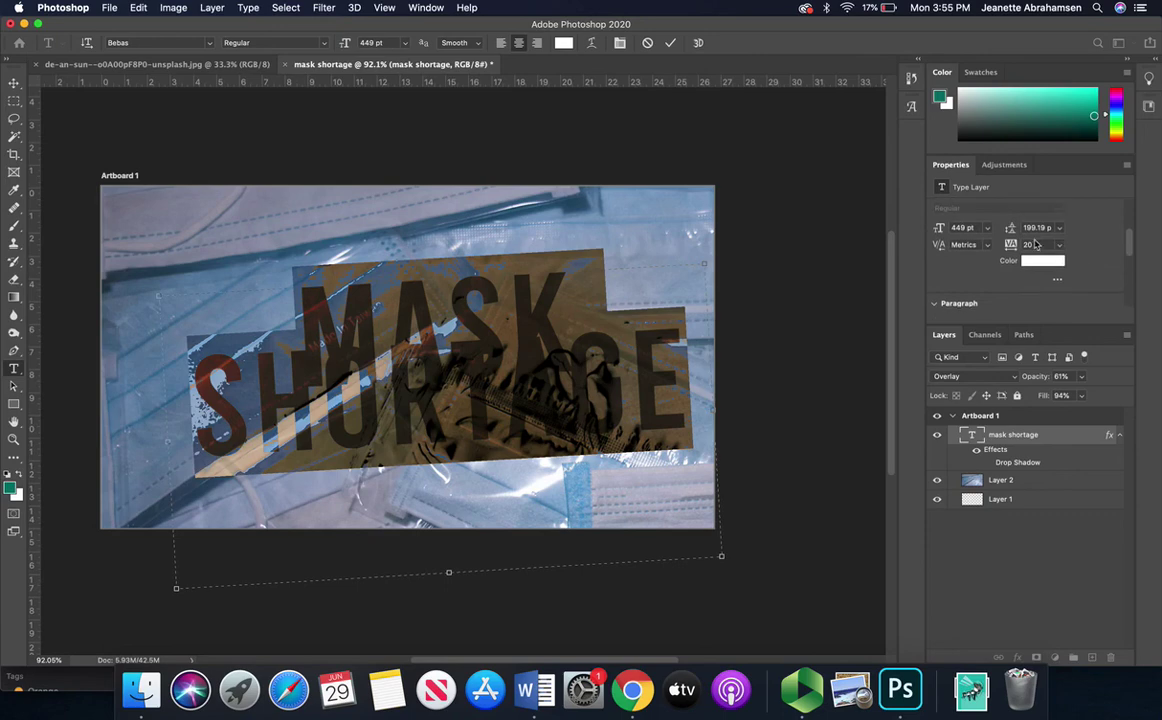
drag(1010, 229, 1115, 223)
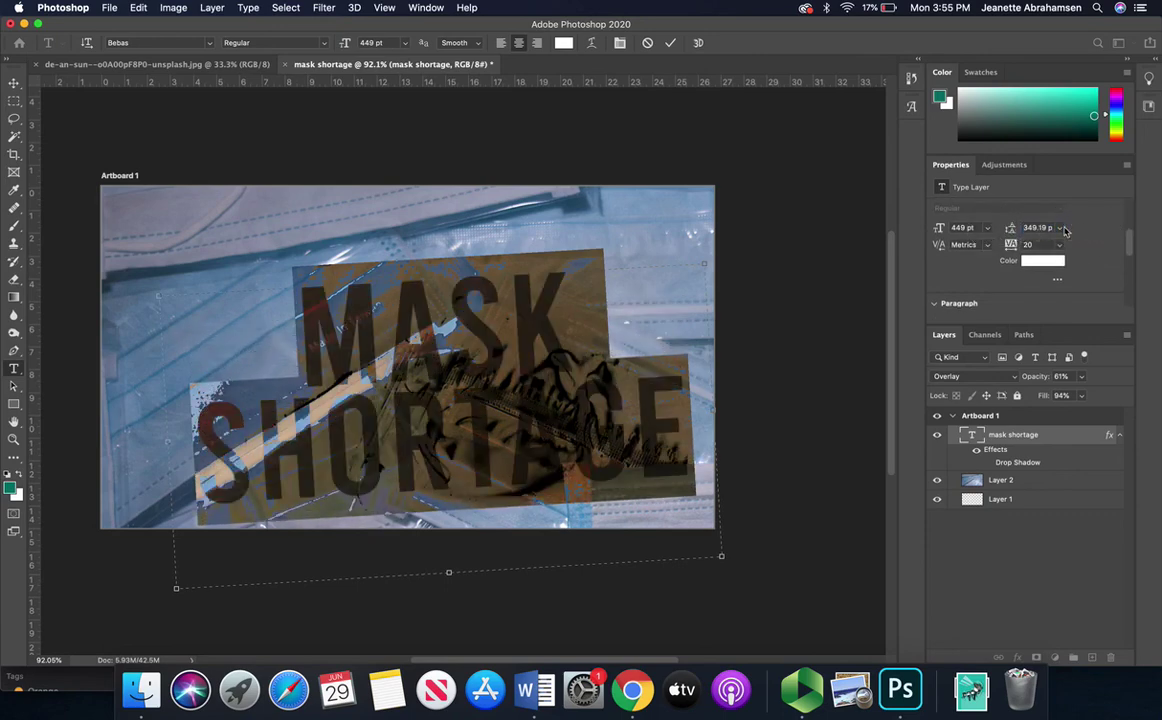
click(1040, 576)
Step: Move the MASK SHORTAGE text up and slightly left on the artboard and rotate it to about -1.43°
key(v)
click(466, 388)
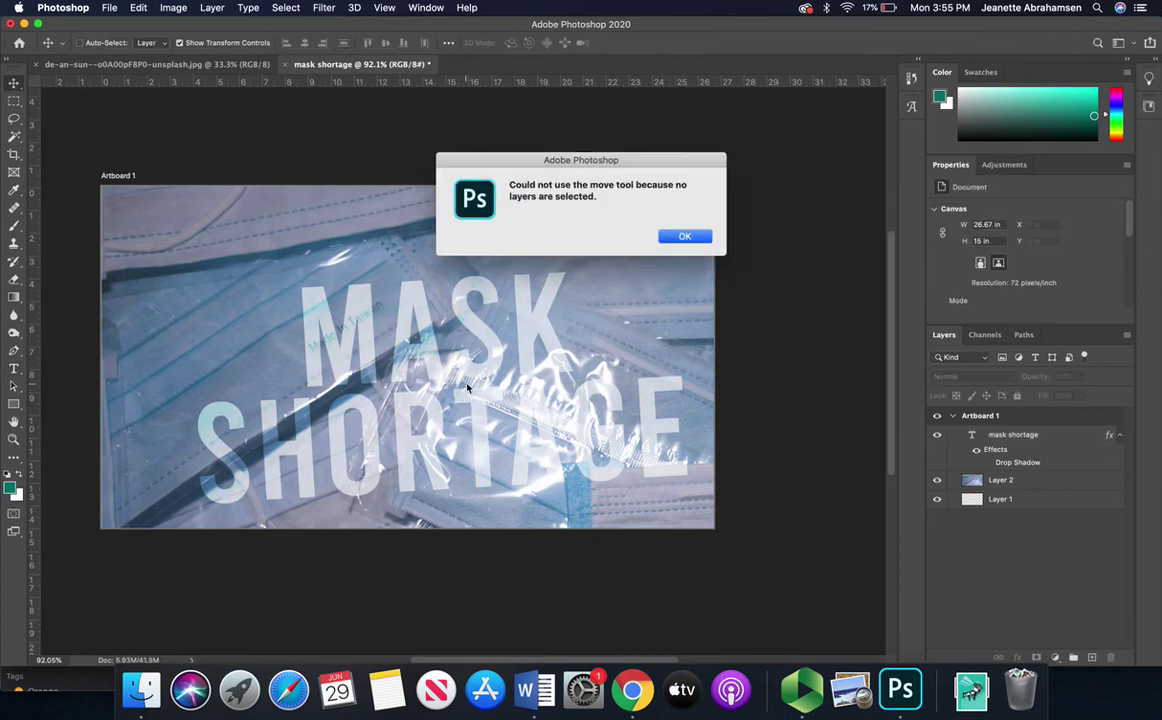
click(684, 236)
click(1045, 438)
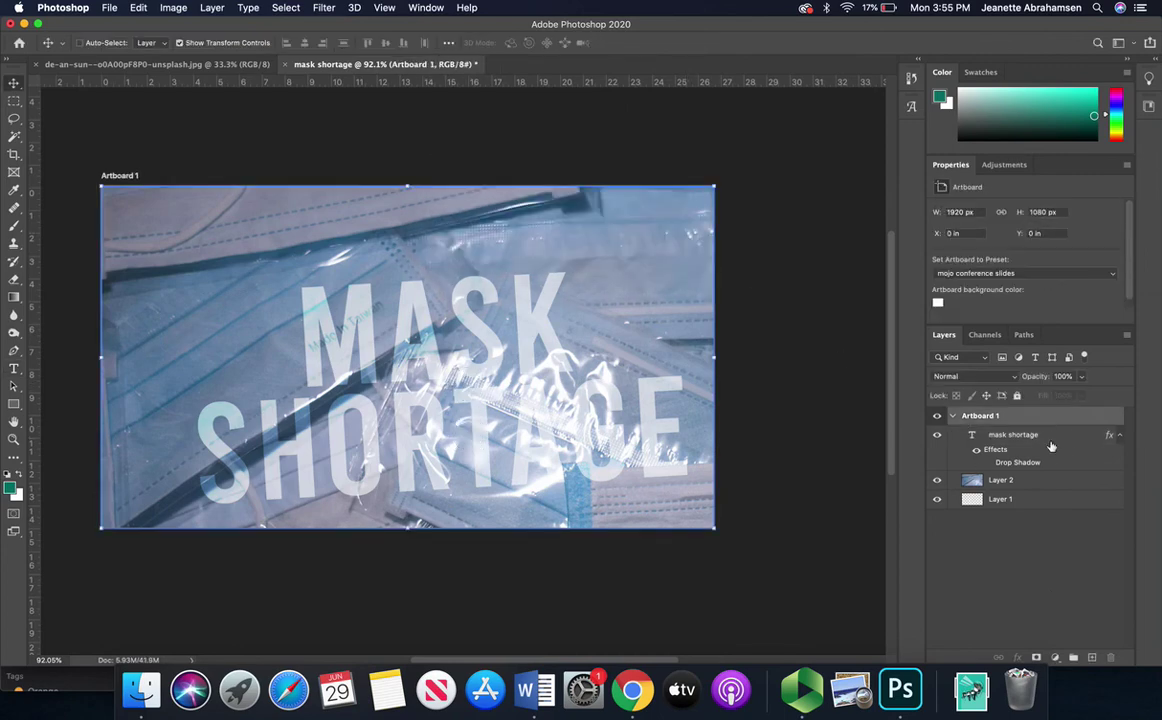
drag(428, 384, 406, 347)
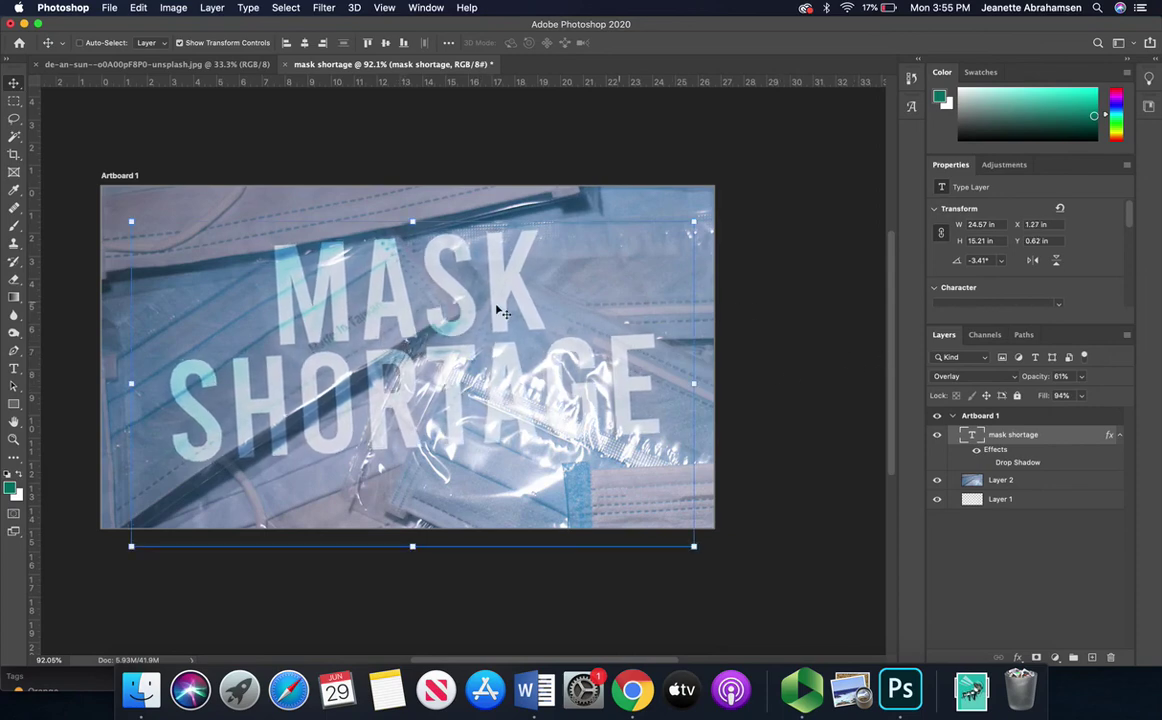
mouse_move(699, 208)
mouse_down()
mouse_move(712, 222)
mouse_move(716, 211)
mouse_up()
key(Return)
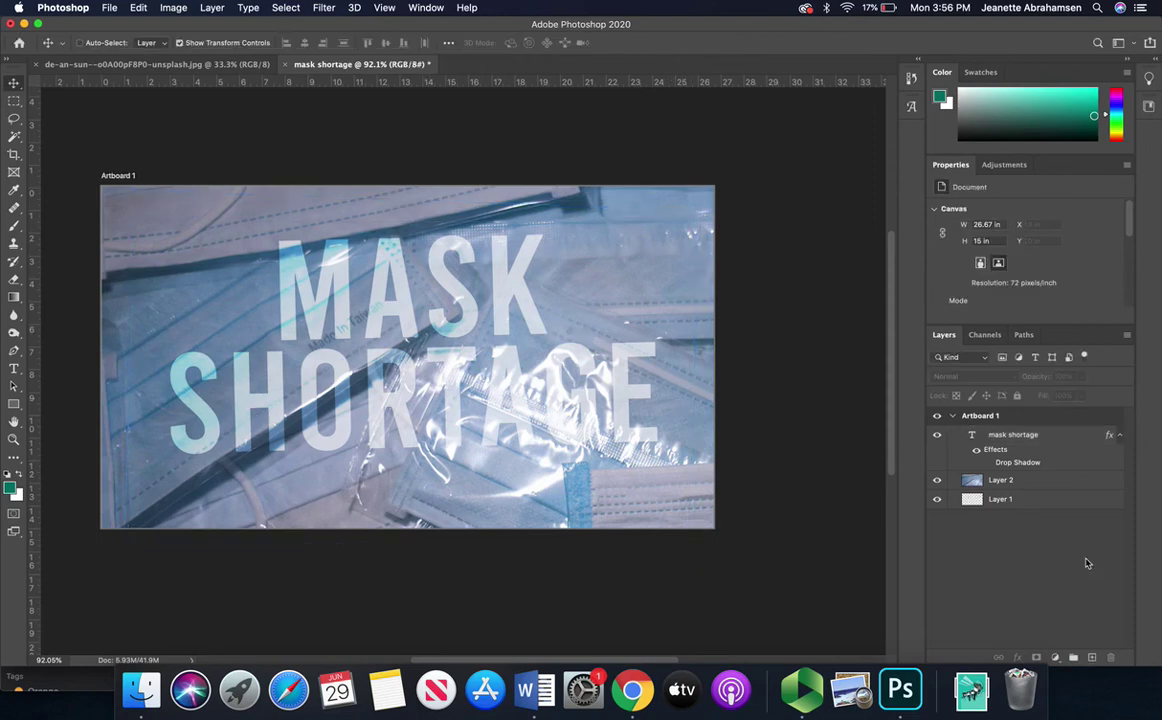
Step: Turn on the drop shadow for the mask shortage text layer and deselect the layer
double_click(1078, 442)
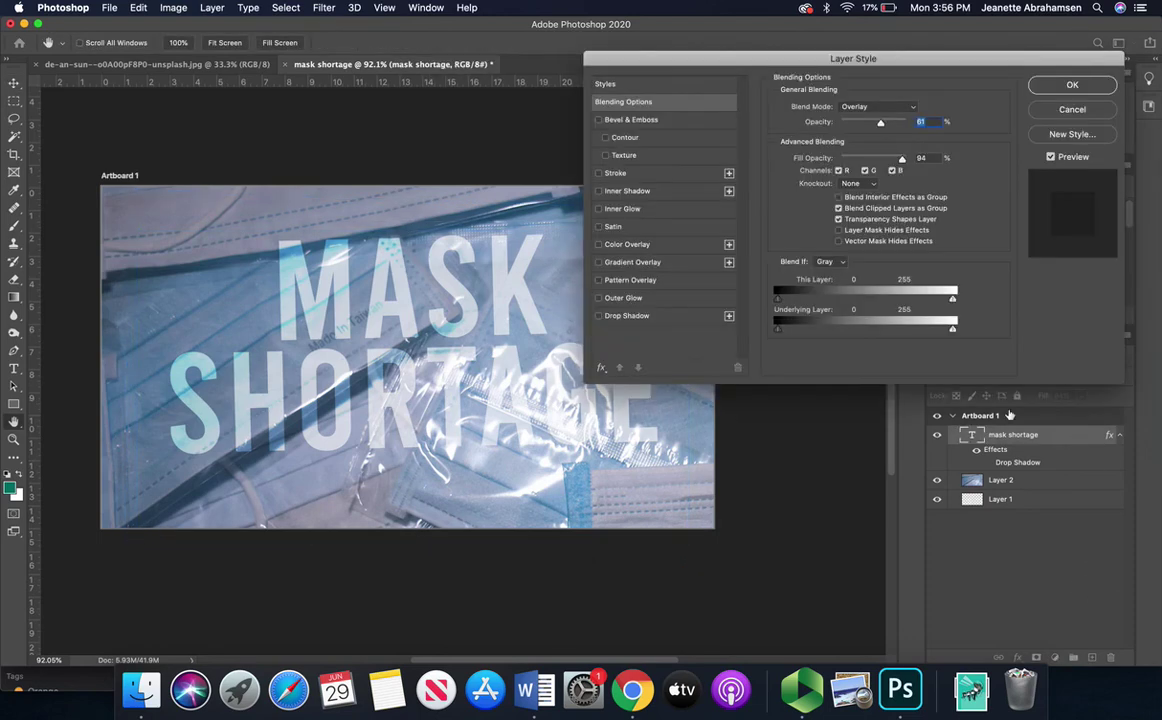
click(599, 316)
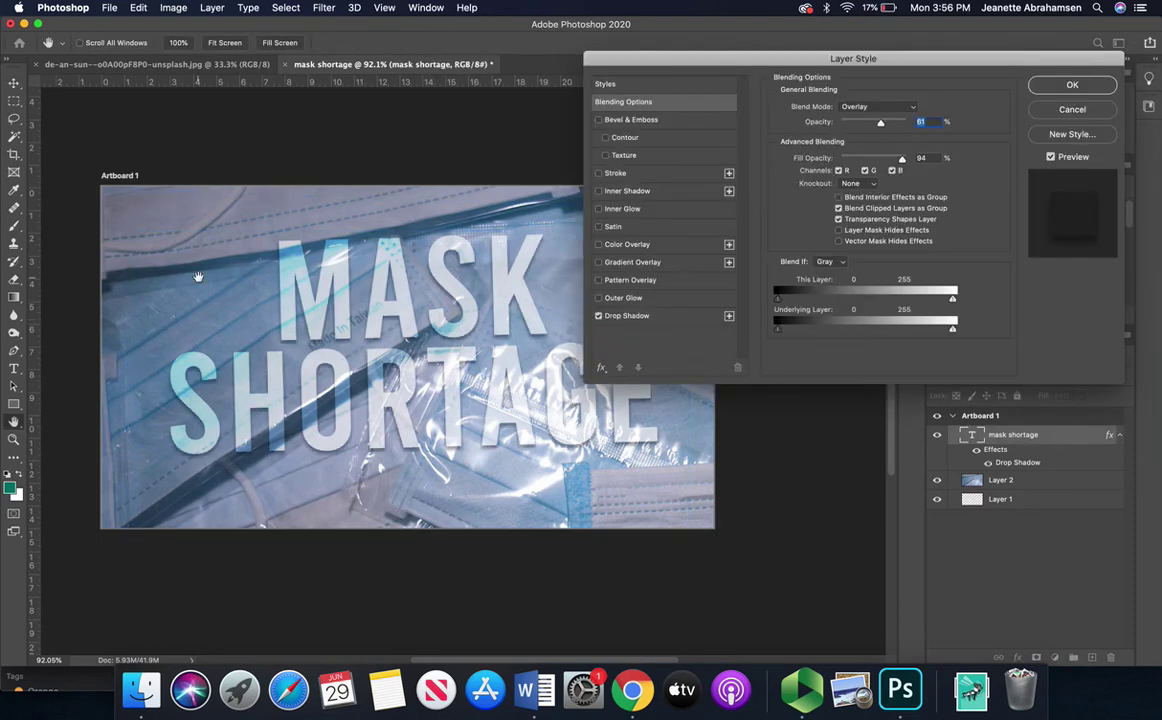
click(1072, 85)
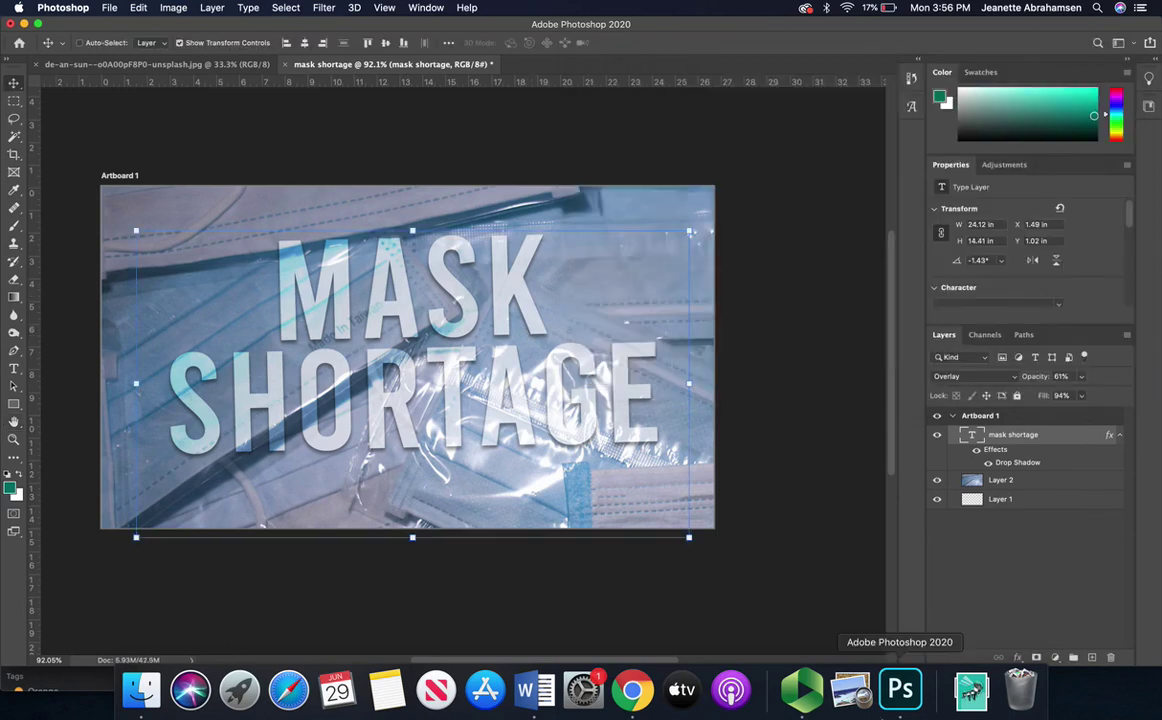
click(1013, 637)
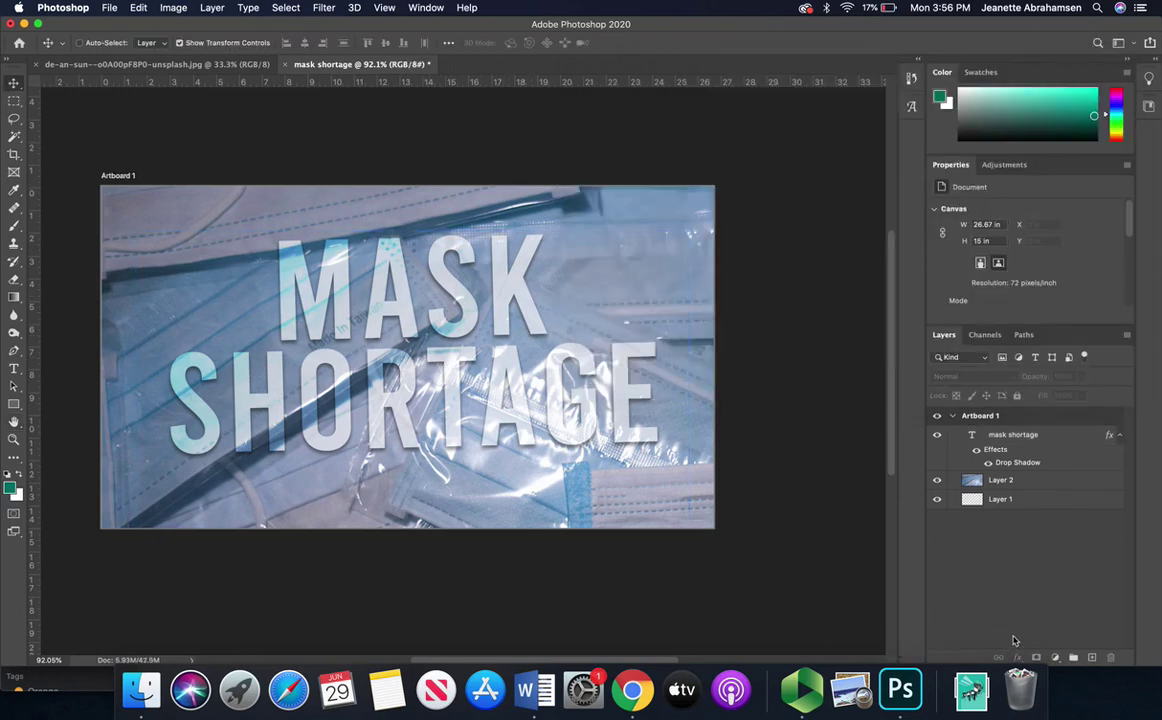